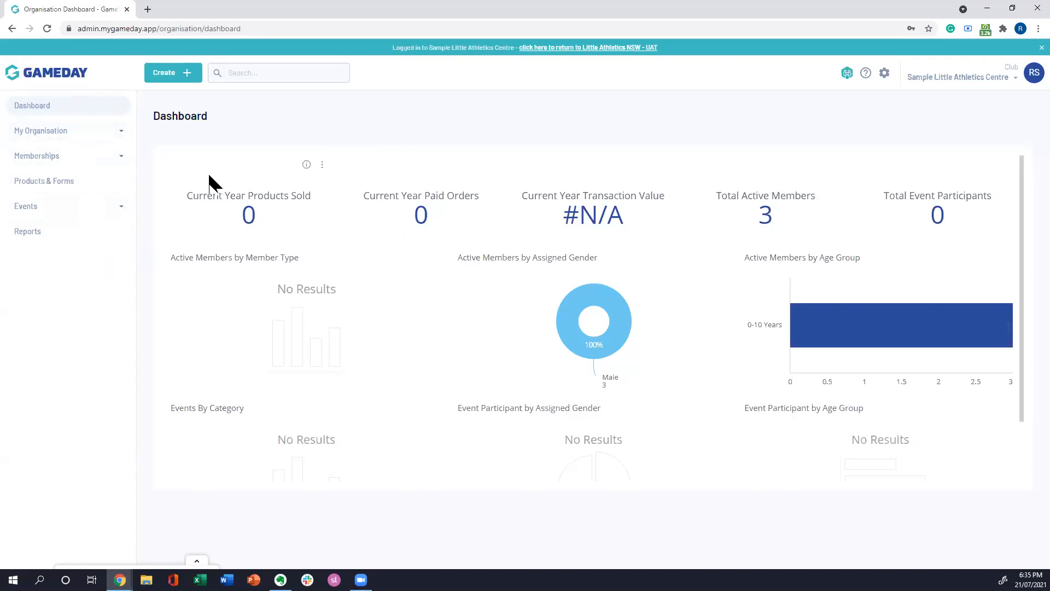
Step: Expand the My Organisation, Memberships and Events sections of the navigation and look over the dashboard charts
left_click(118, 140)
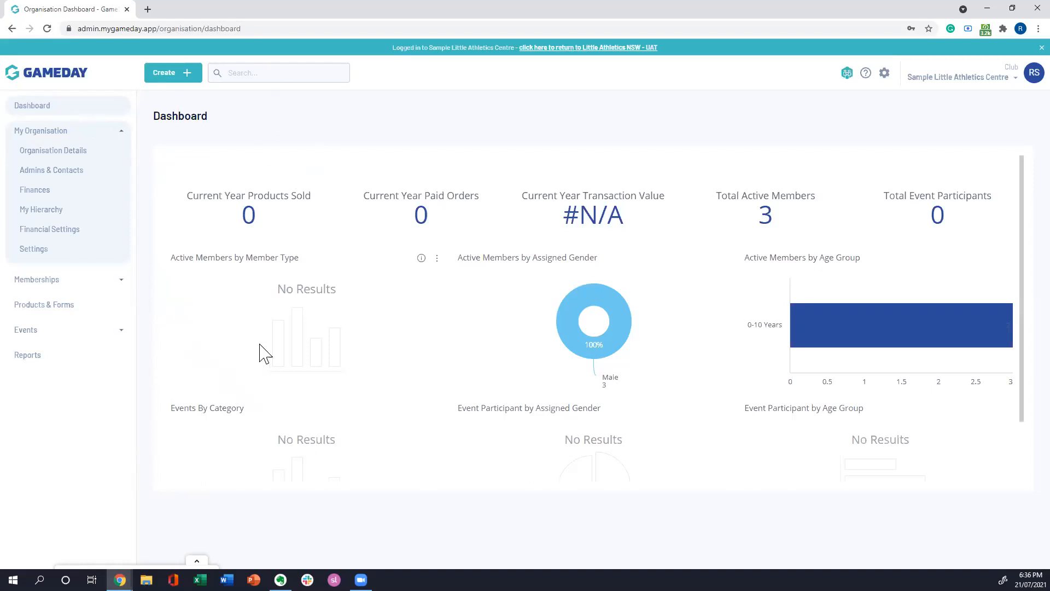
left_click(122, 280)
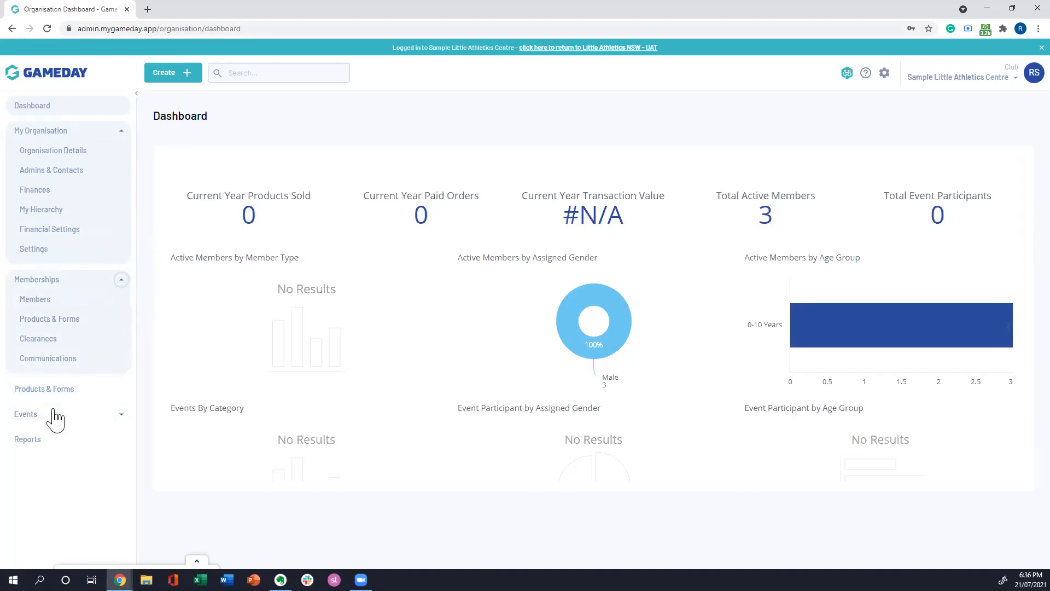
left_click(121, 415)
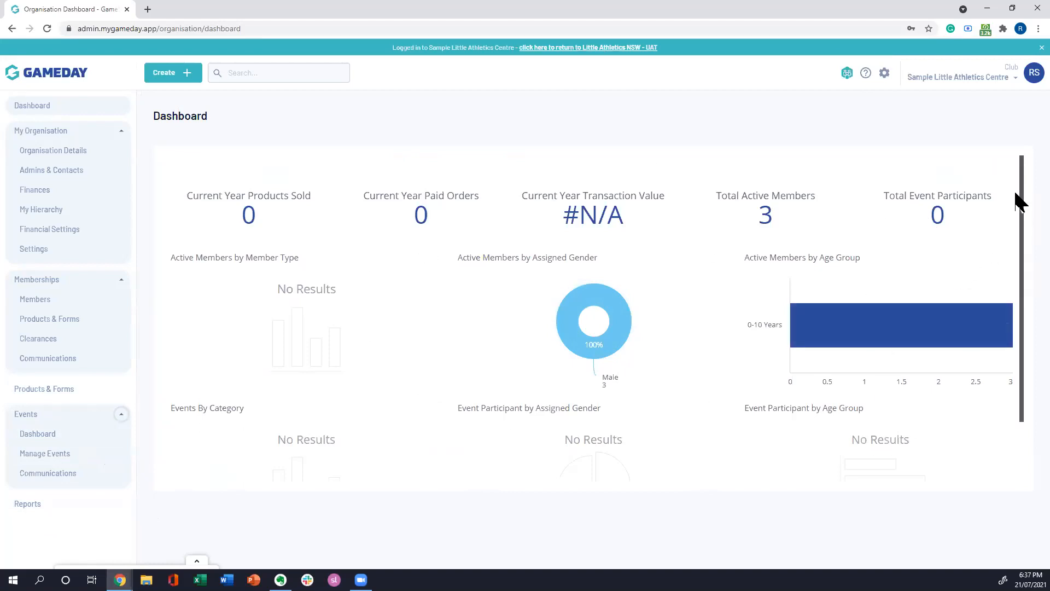
mouse_move(1016, 193)
left_mouse_down()
mouse_move(1015, 227)
mouse_move(1016, 203)
left_mouse_up()
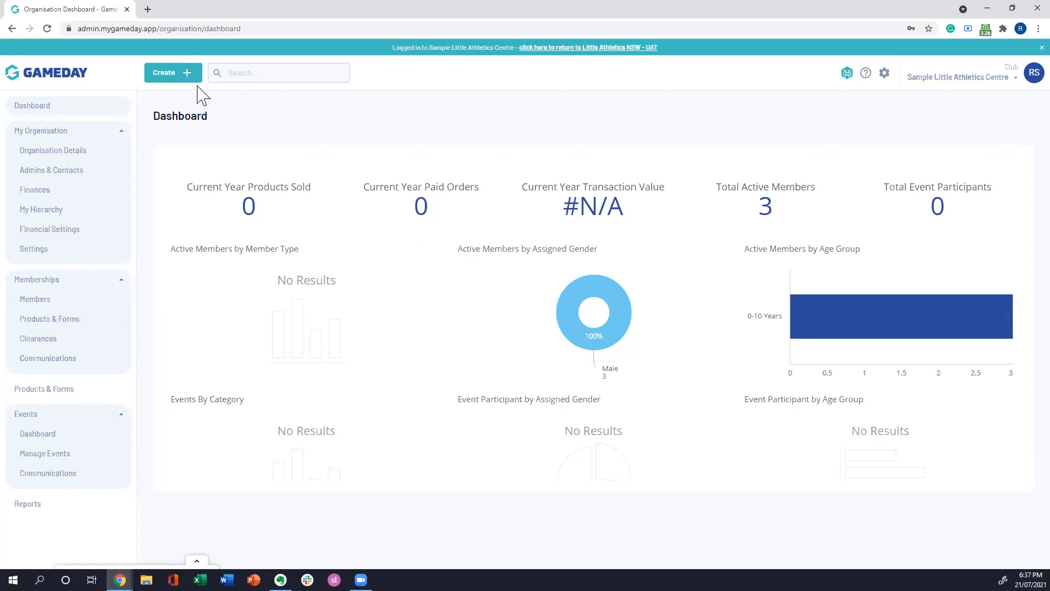
Step: Review the item types available for creation, close the Create dialog without choosing one, and activate the global search
left_click(168, 81)
left_click(566, 295)
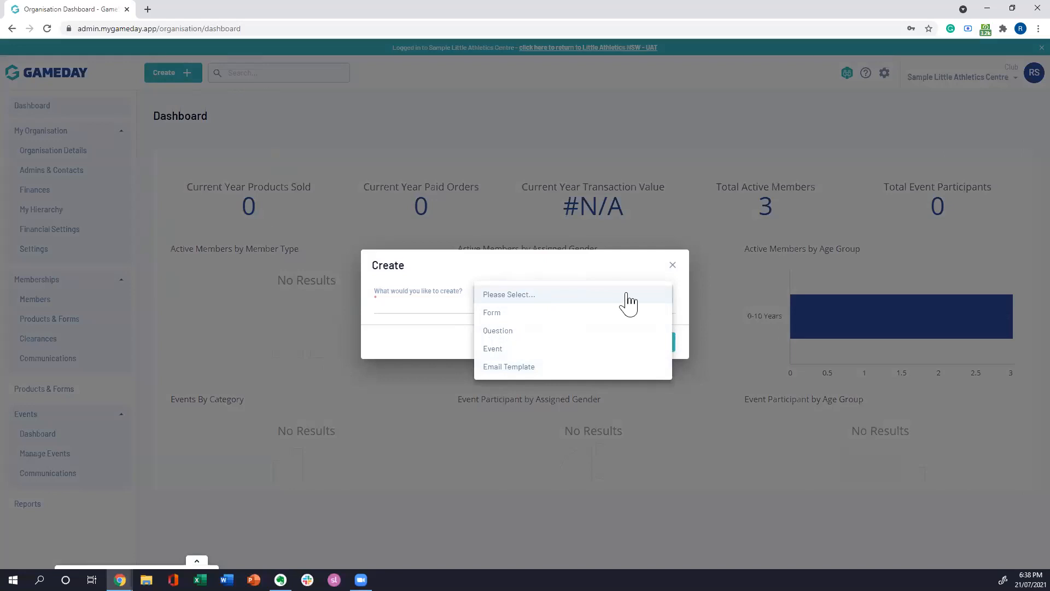
left_click(496, 253)
left_click(673, 266)
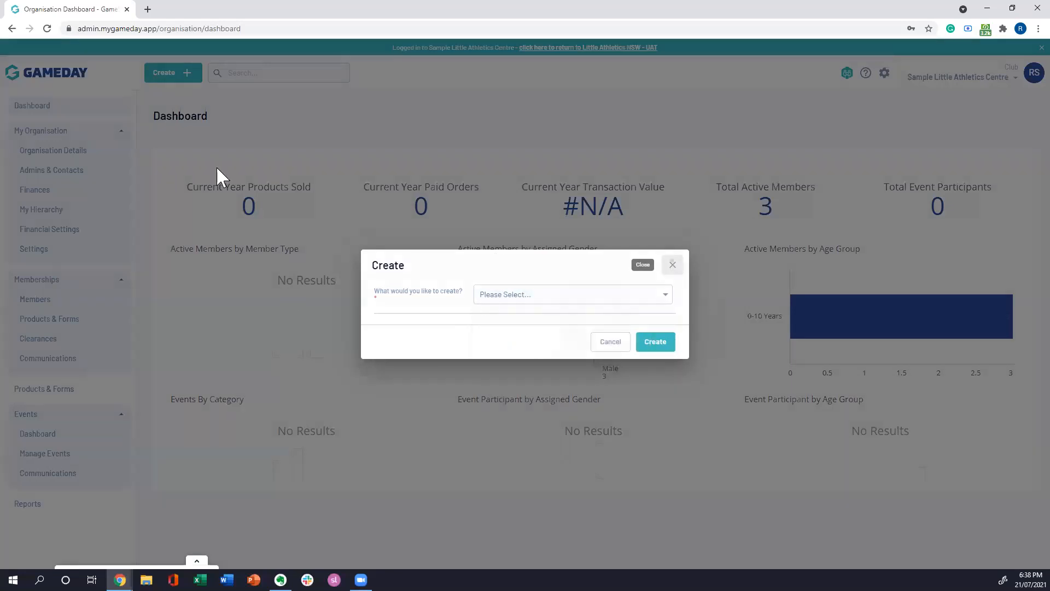
left_click(272, 71)
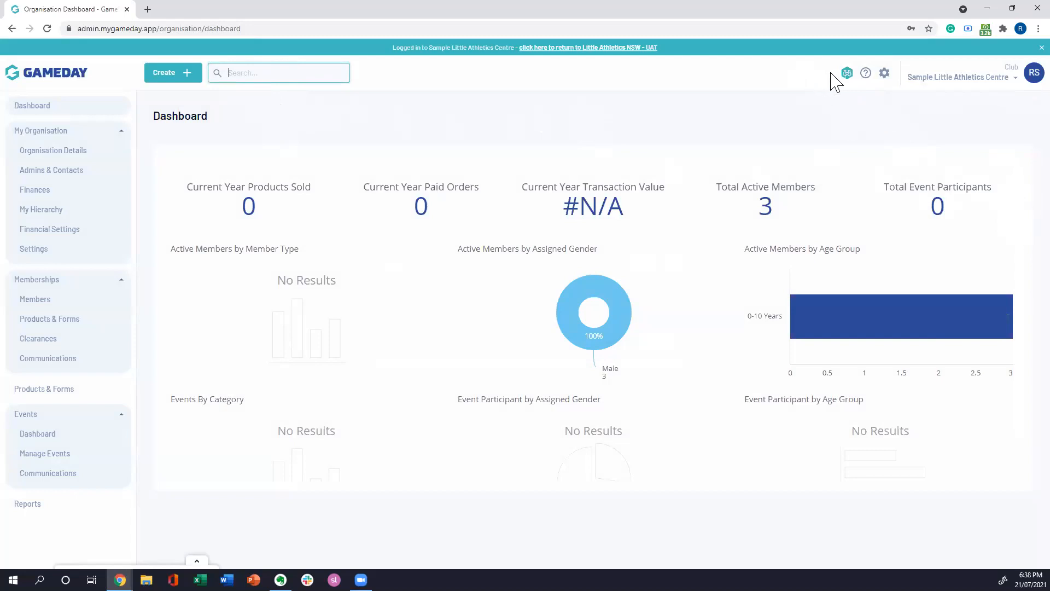
Step: Open the GameDay Community site, read the membership benefits on its Join Now page, and close the site
left_click(847, 73)
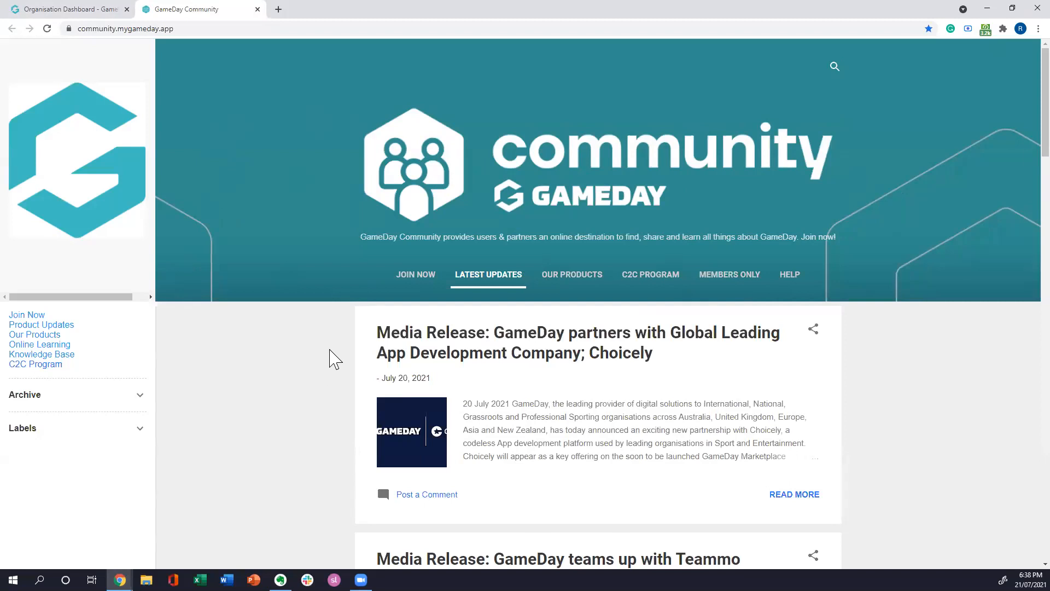
left_click(422, 278)
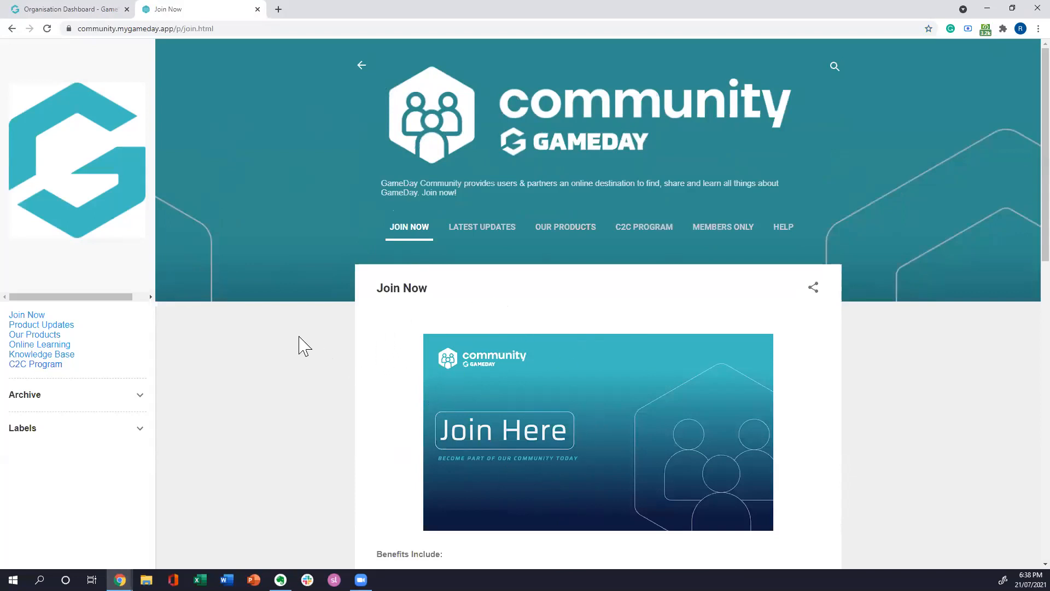
scroll(328, 329, "down", 3)
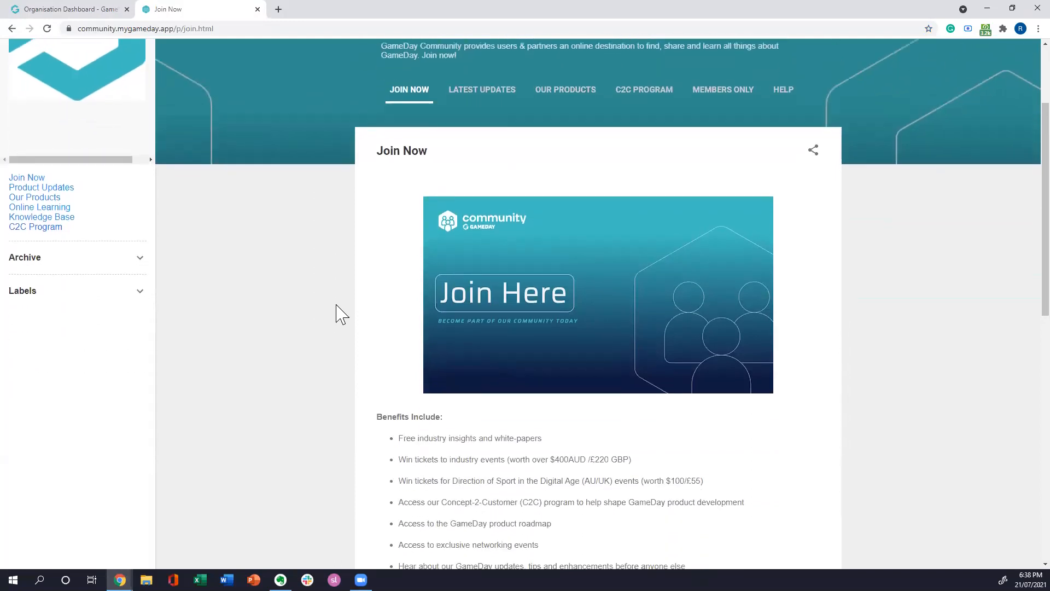
scroll(345, 357, "down", 1)
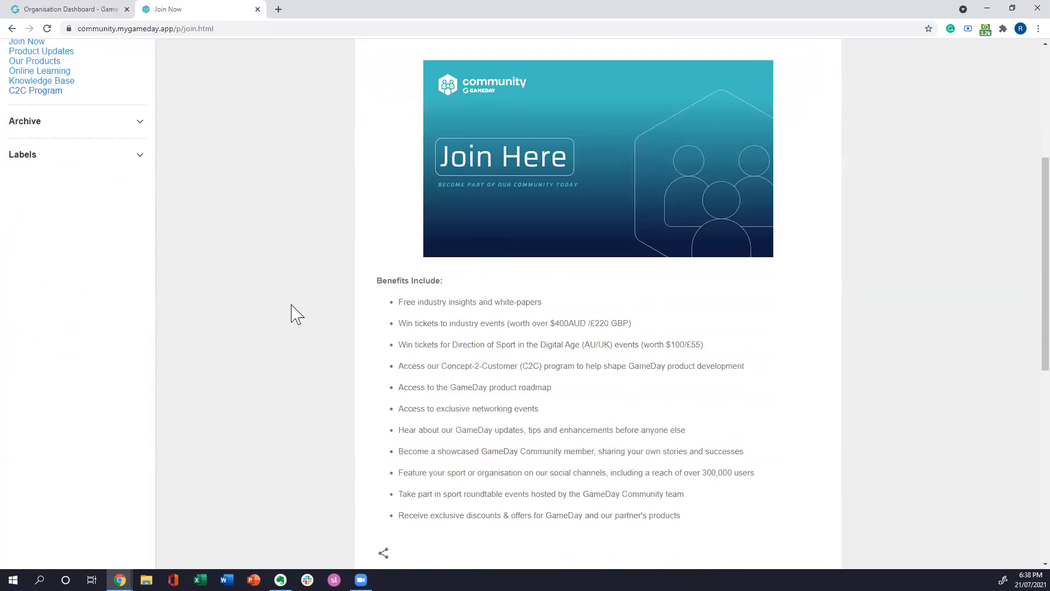
scroll(310, 328, "up", 5)
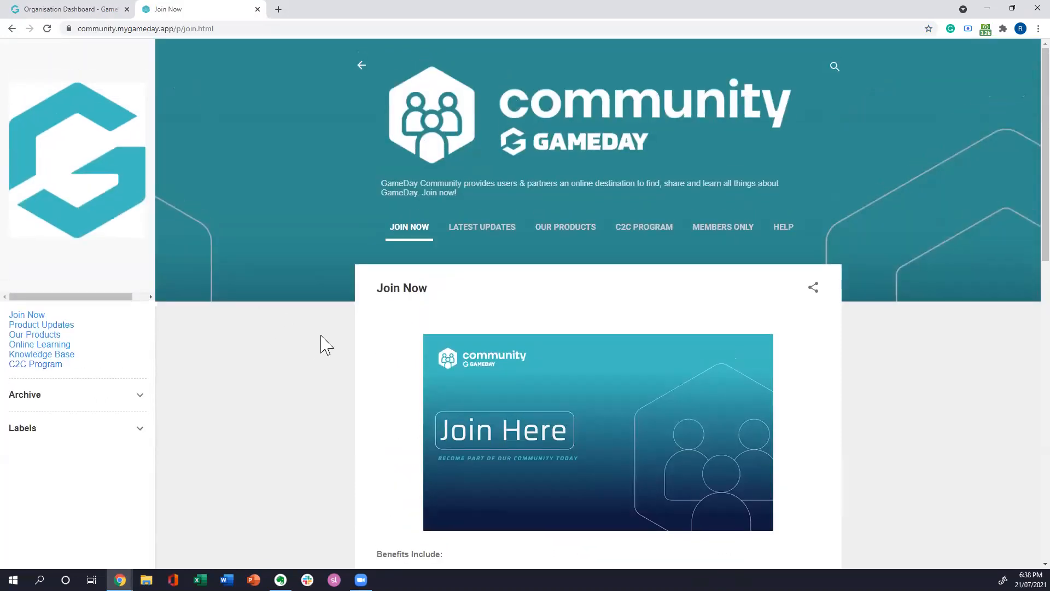
left_click(257, 9)
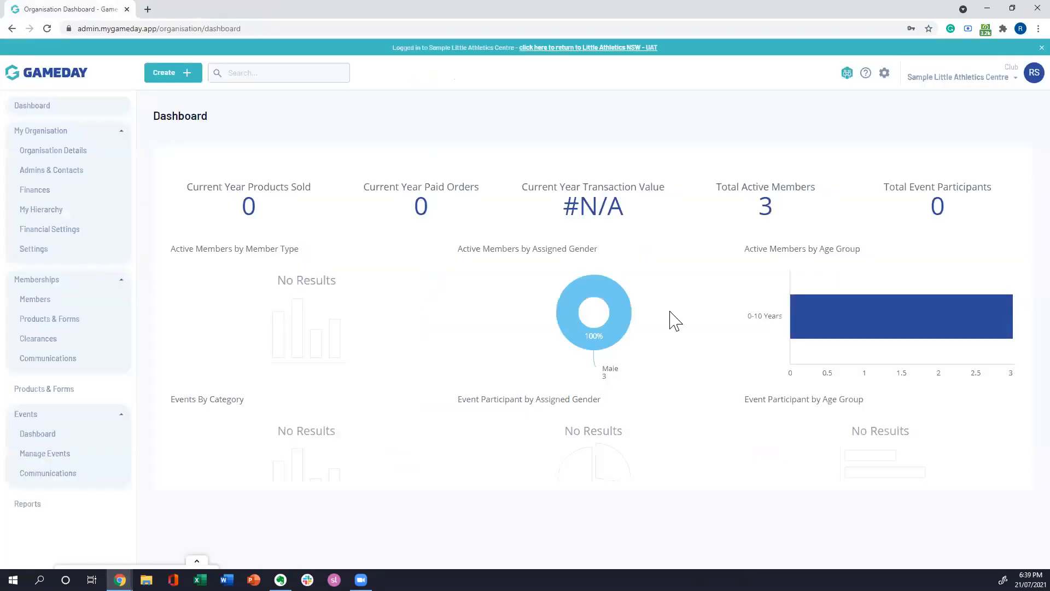
Step: Open GameDay Help and search its articles for "add member"
left_click(866, 74)
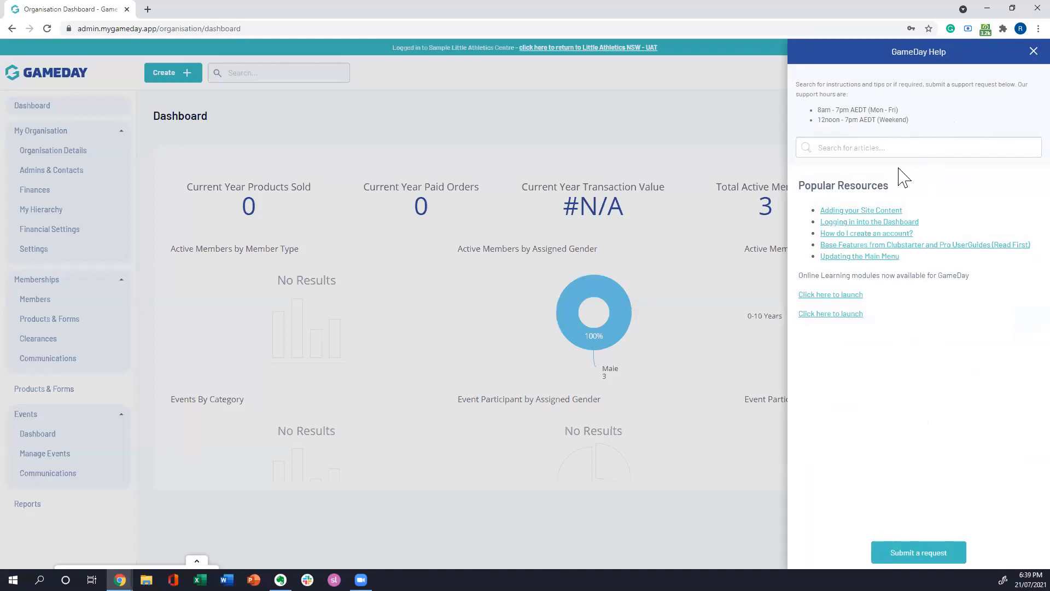
left_click(857, 147)
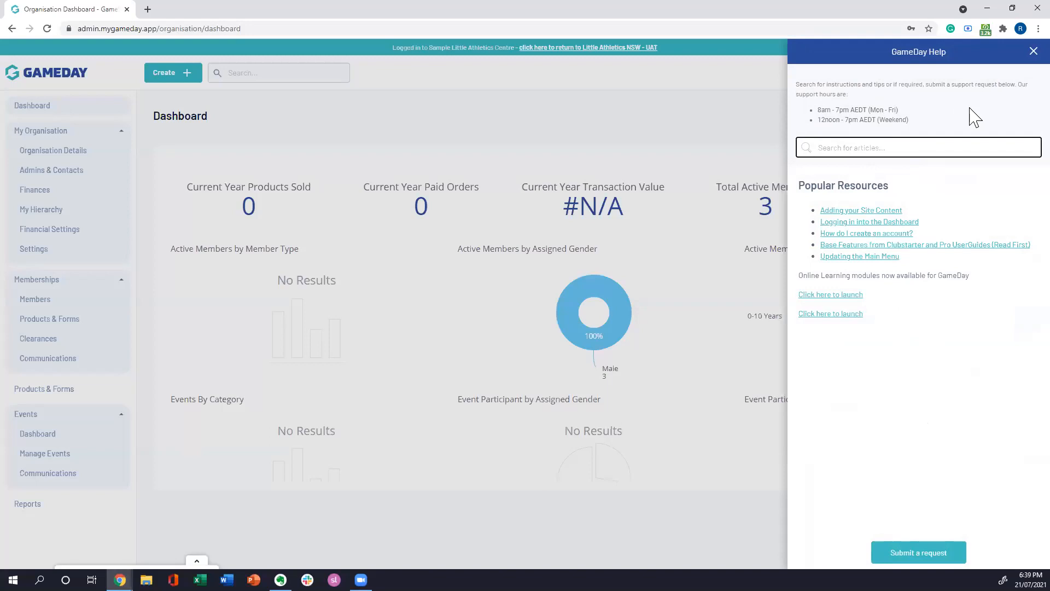
type("add member")
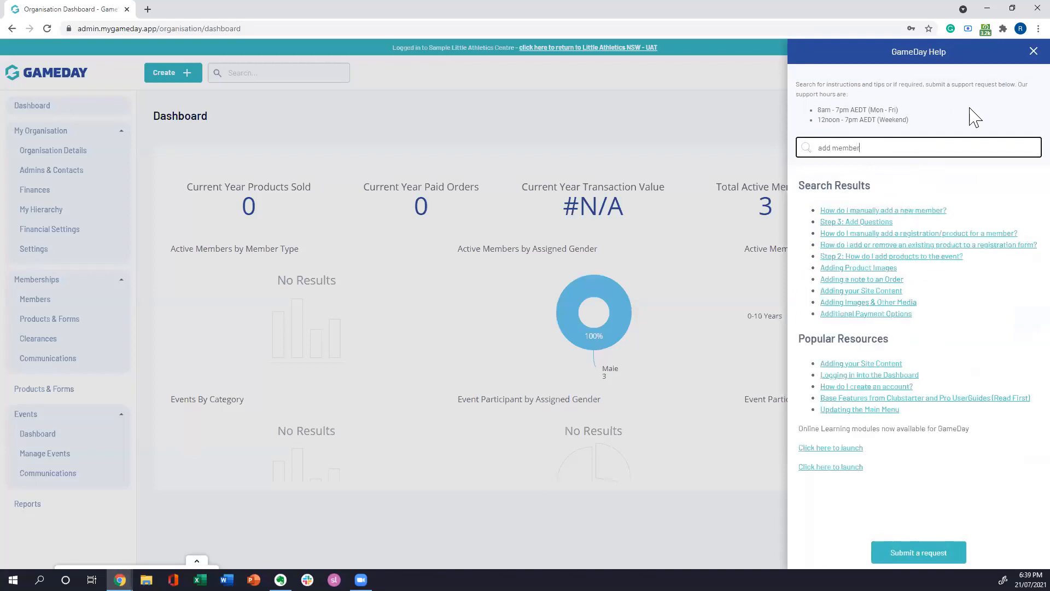
Step: Read the help article "How do I manually add a new member?" and return to the search results
left_click(889, 213)
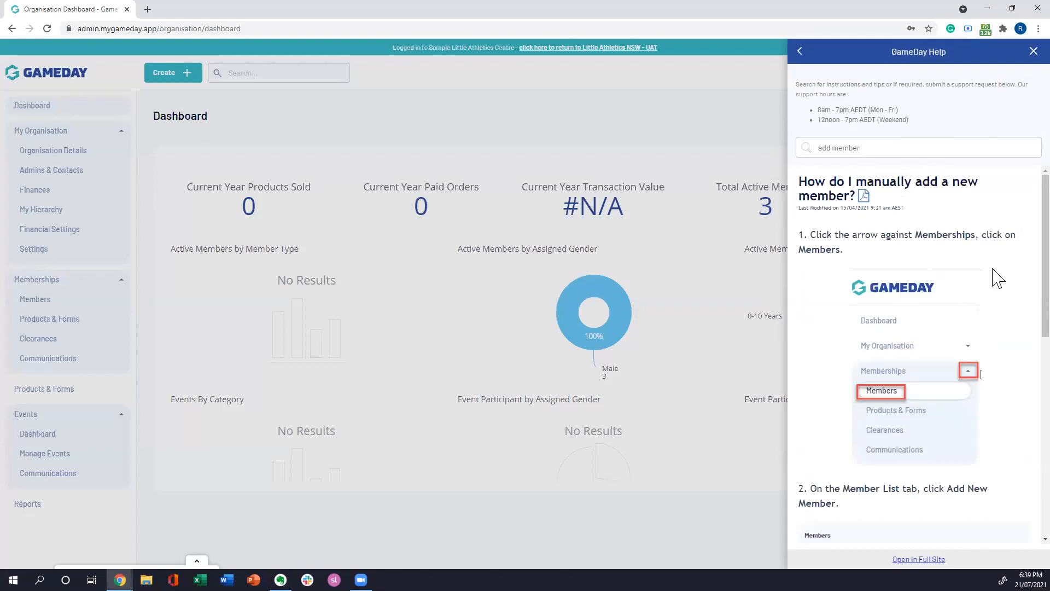
scroll(1013, 215, "down", 3)
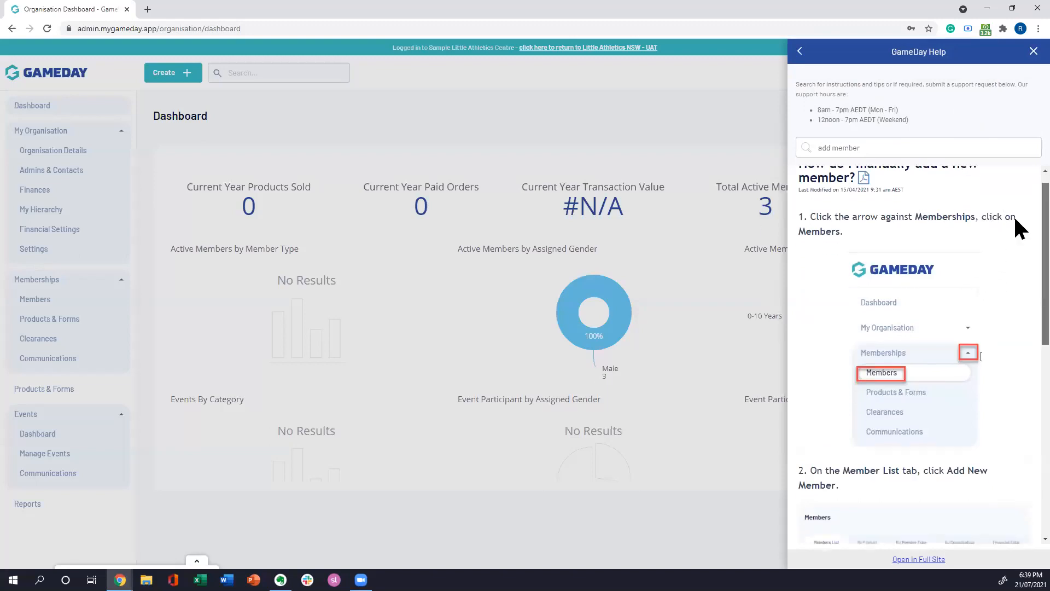
scroll(1016, 293, "down", 5)
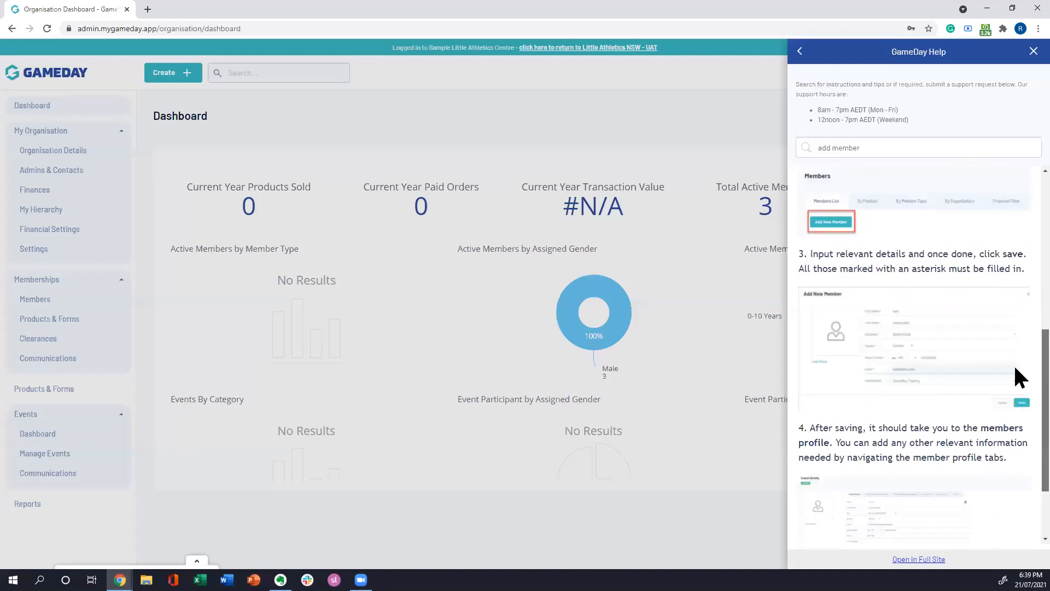
scroll(1016, 328, "up", 10)
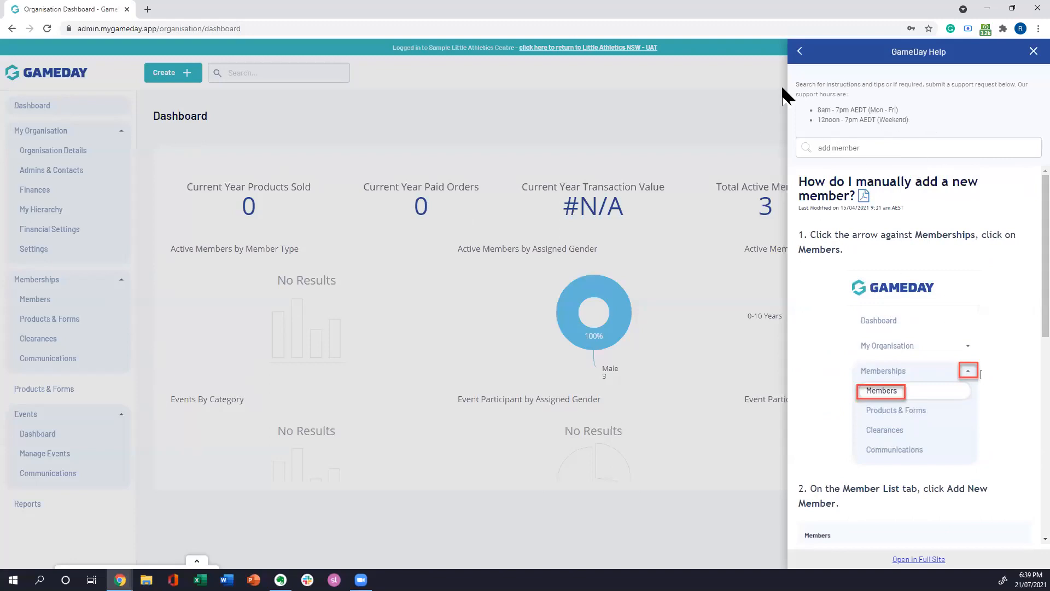
left_click(801, 52)
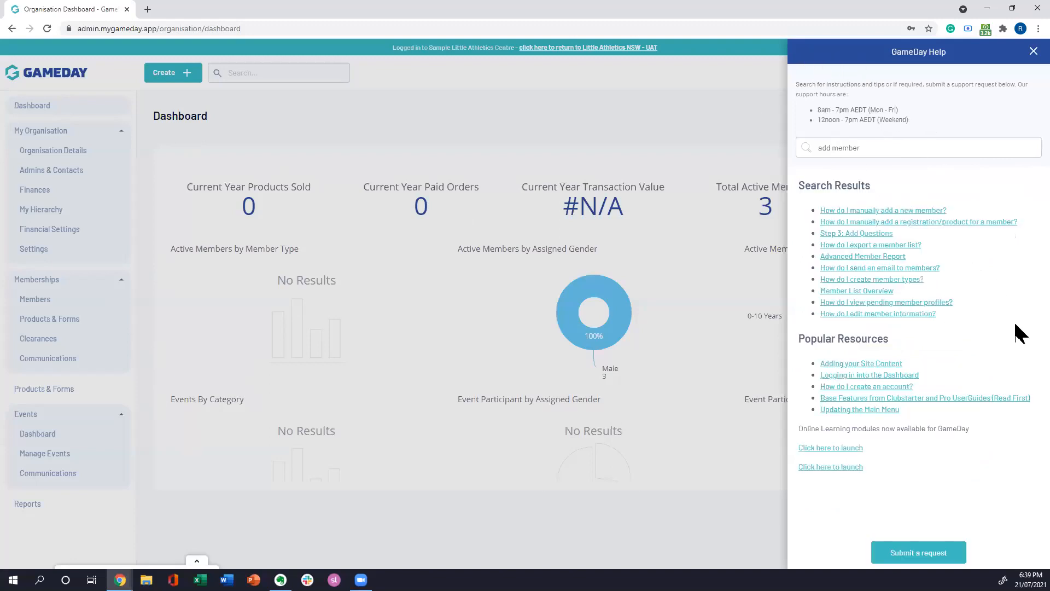
Step: Examine the fields of the support request form without submitting it, then close GameDay Help
left_click(919, 552)
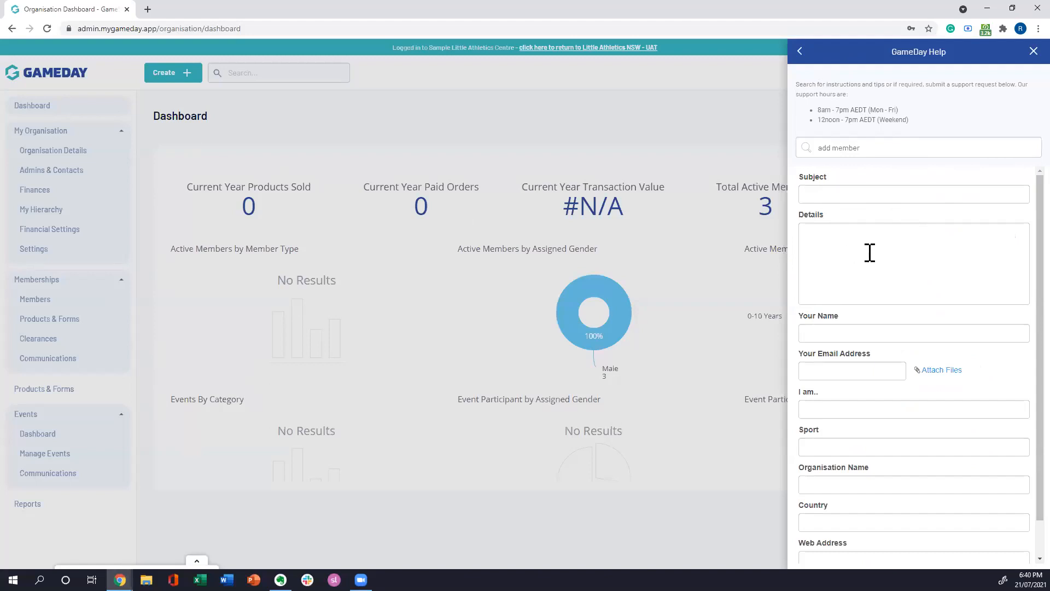
scroll(892, 336, "down", 1)
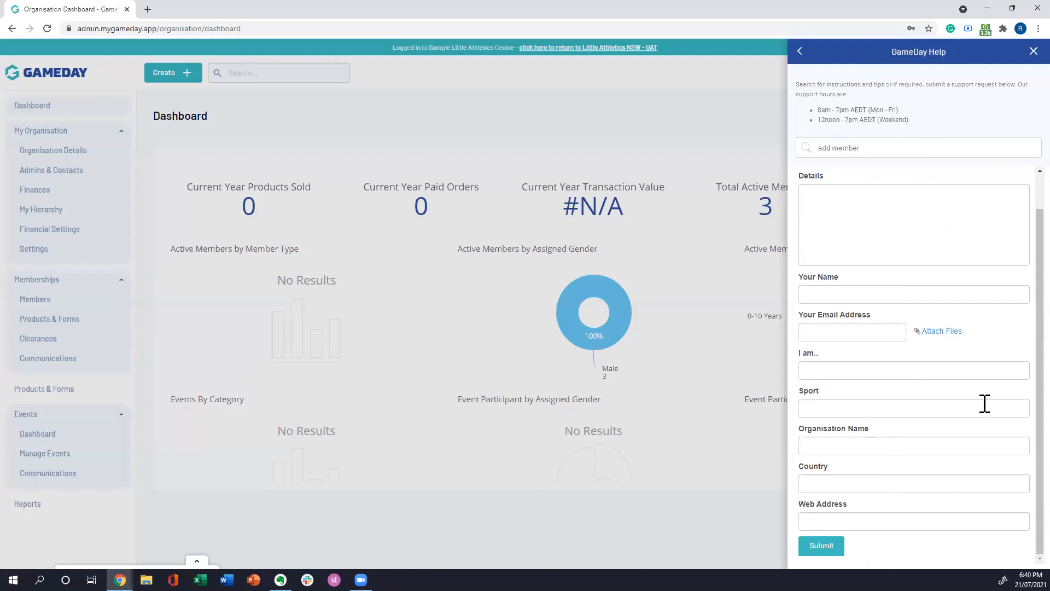
scroll(997, 363, "up", 1)
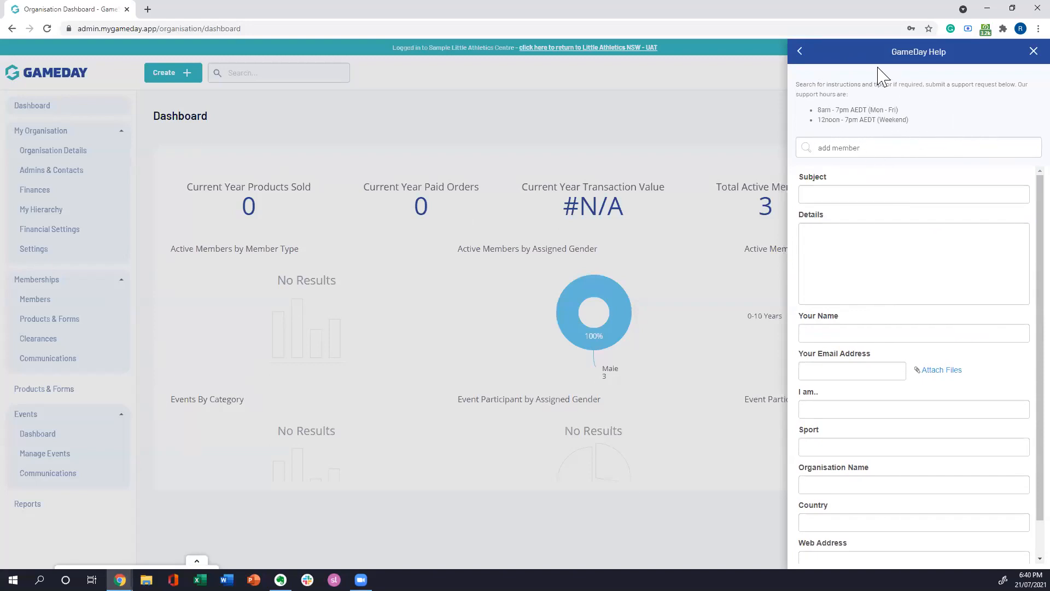
left_click(799, 52)
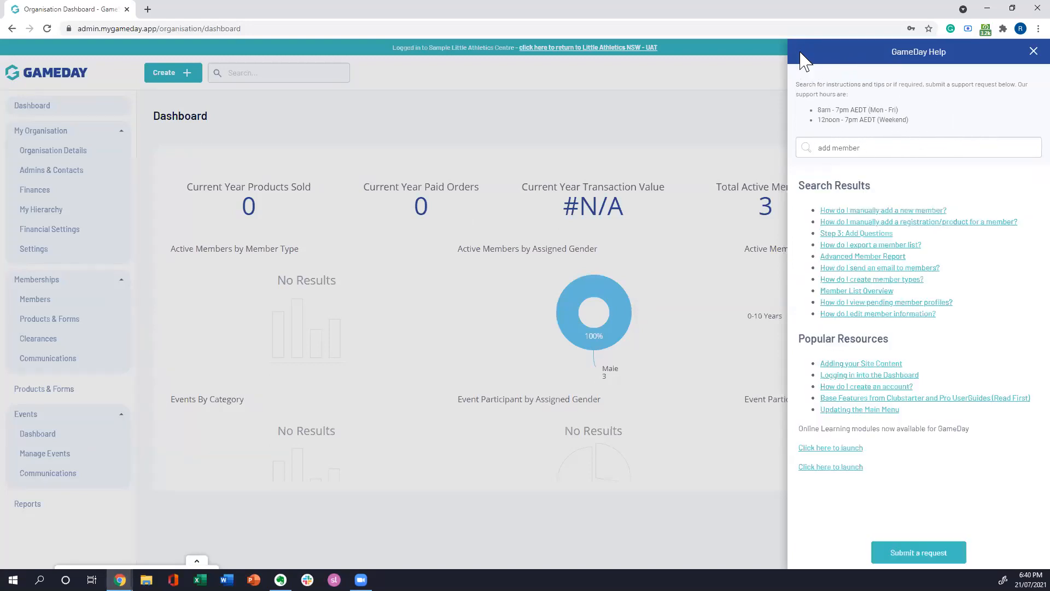
left_click(1026, 51)
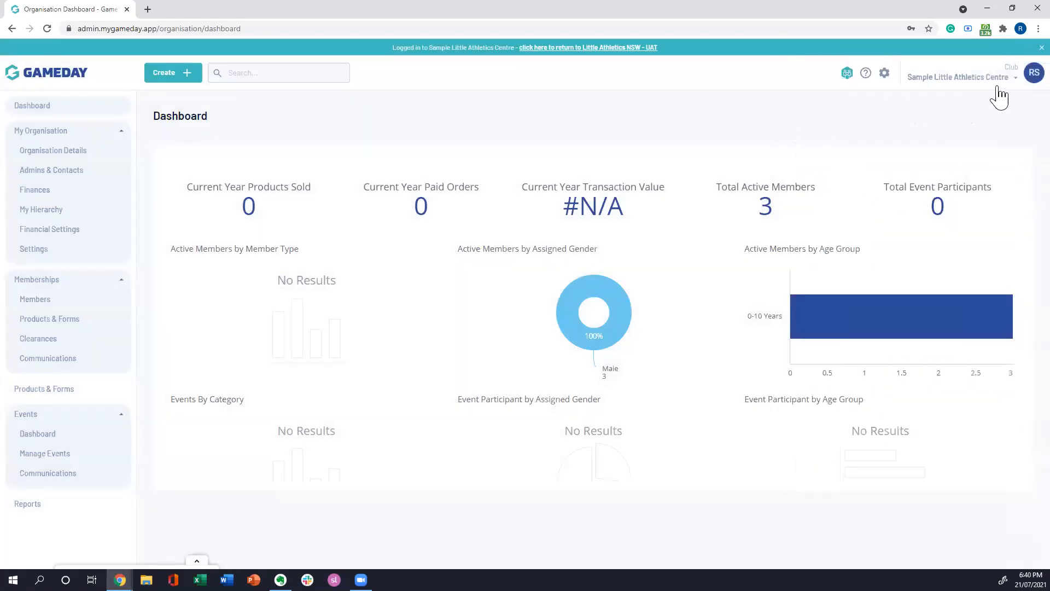
Step: View the account details under My Account, check the account options again, and return to the organisation dashboard
left_click(1013, 79)
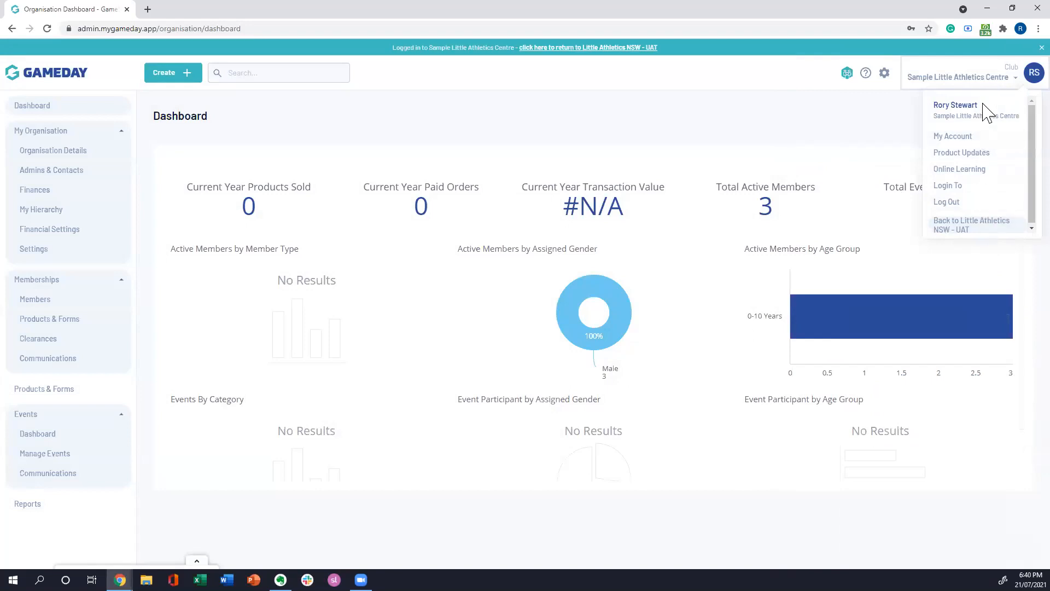
left_click(964, 137)
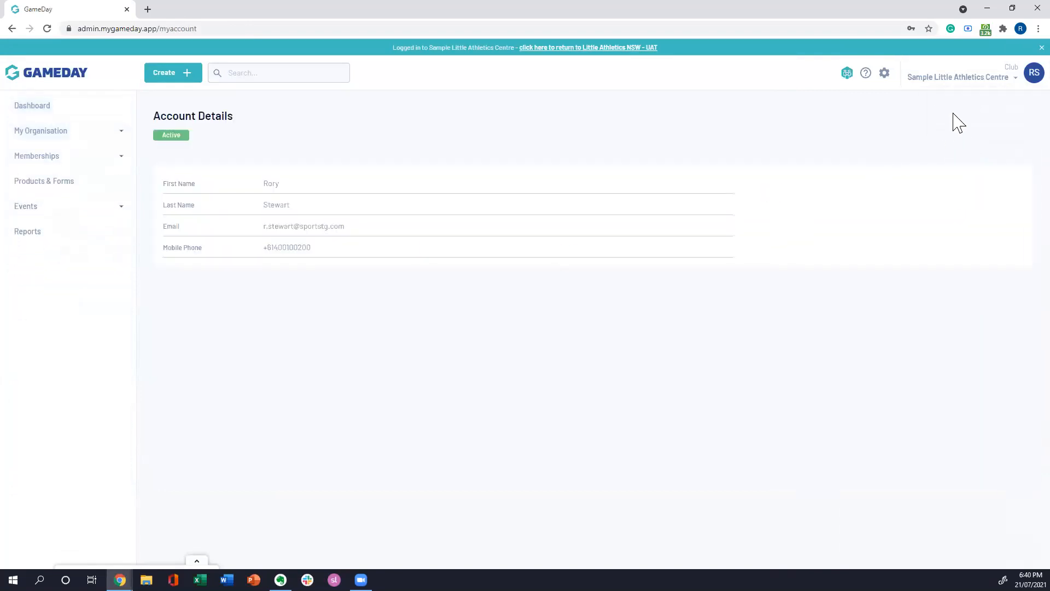
left_click(997, 83)
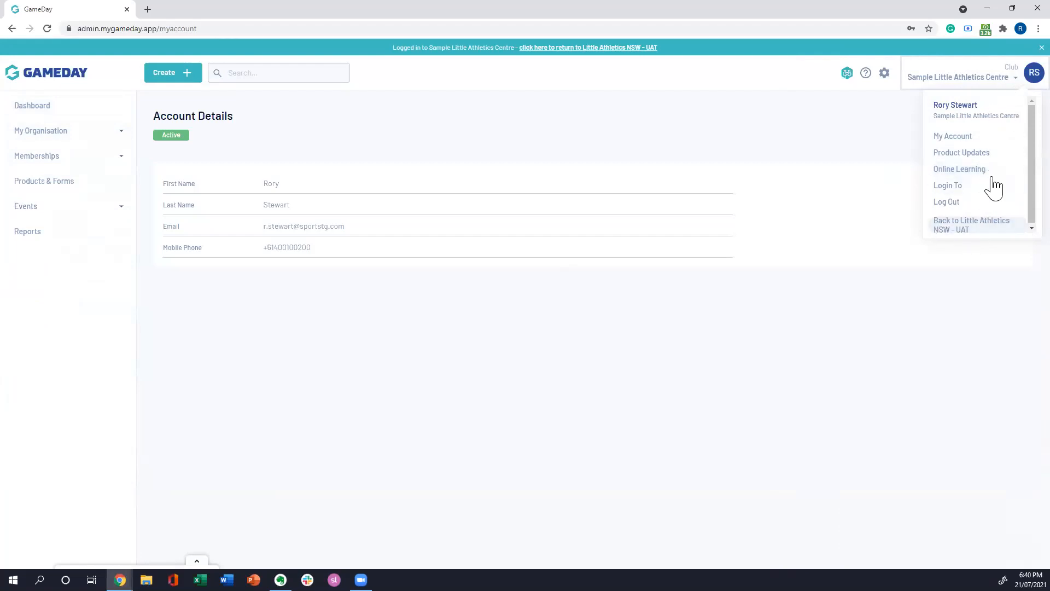
left_click(996, 83)
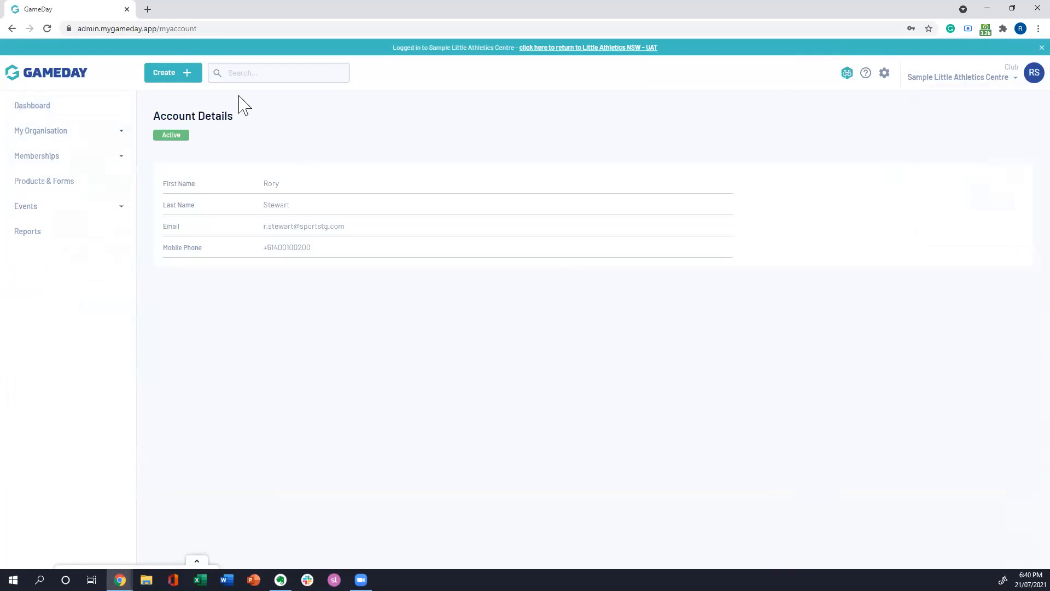
left_click(43, 109)
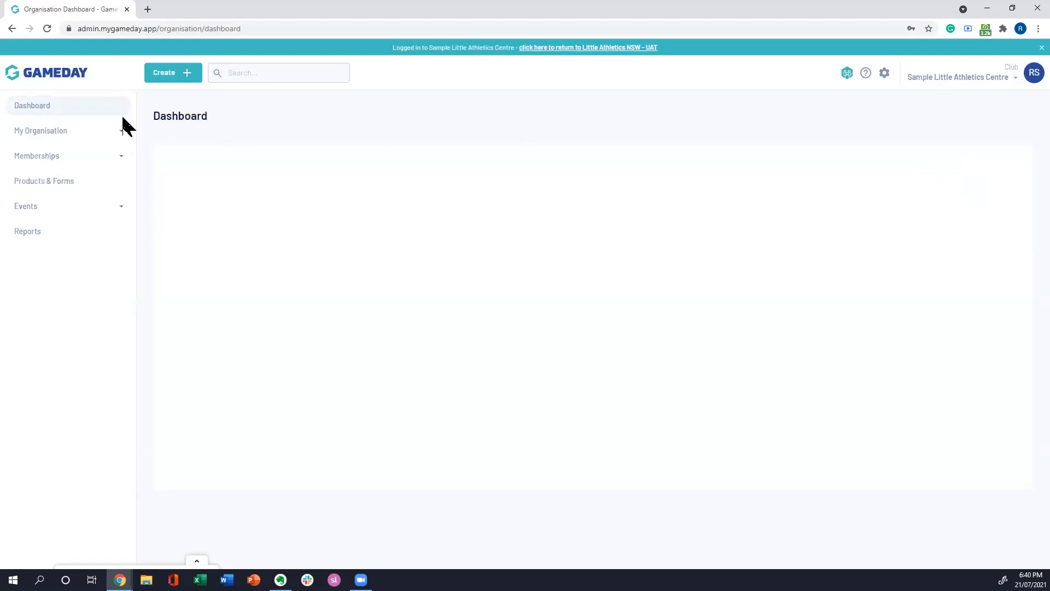
Step: Open Products & Forms and view its forms list, Products, Questions and Form Display Template pages
left_click(50, 184)
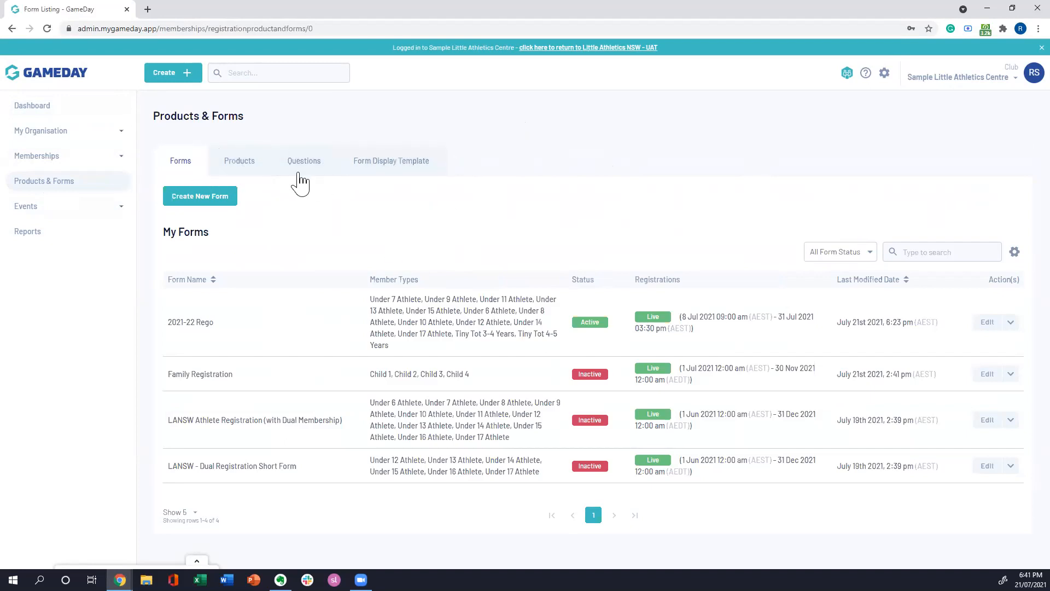
left_click(246, 166)
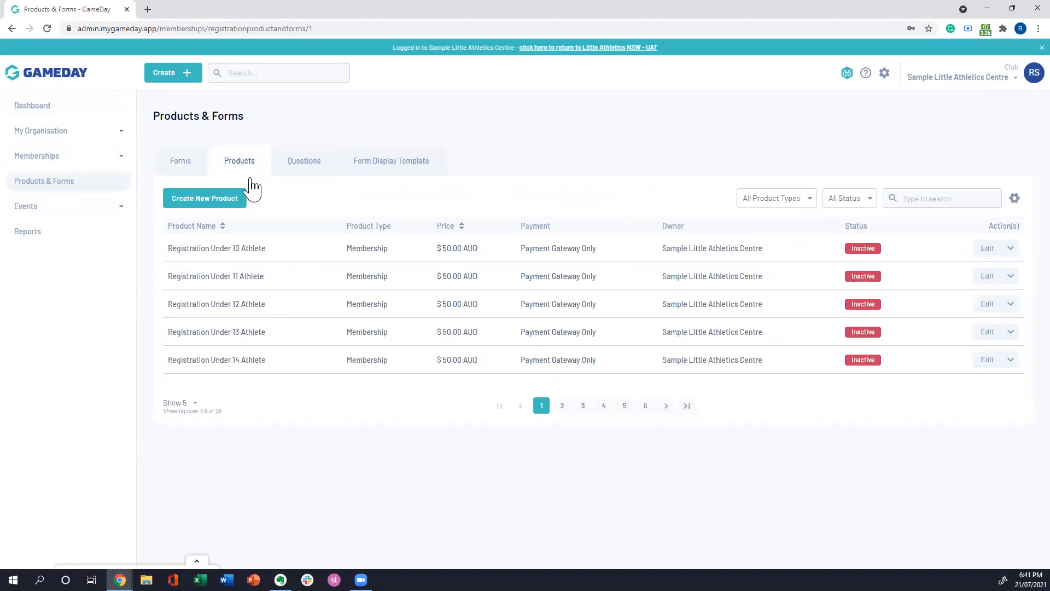
left_click(302, 166)
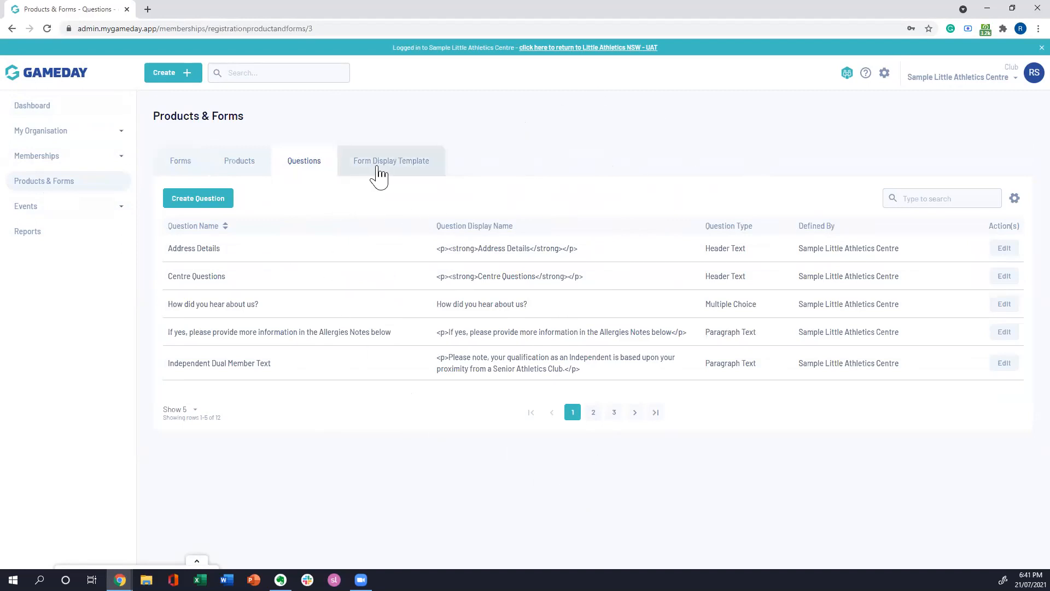
left_click(396, 162)
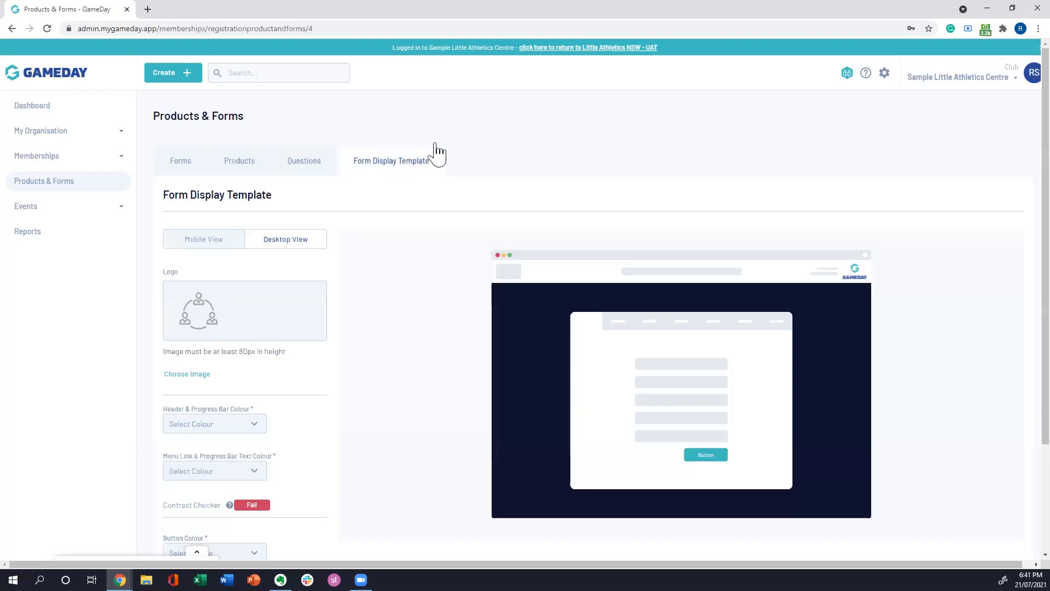
Step: Try red #F80808 as the Header & Progress Bar Colour of the form display template
scroll(414, 359, "down", 1)
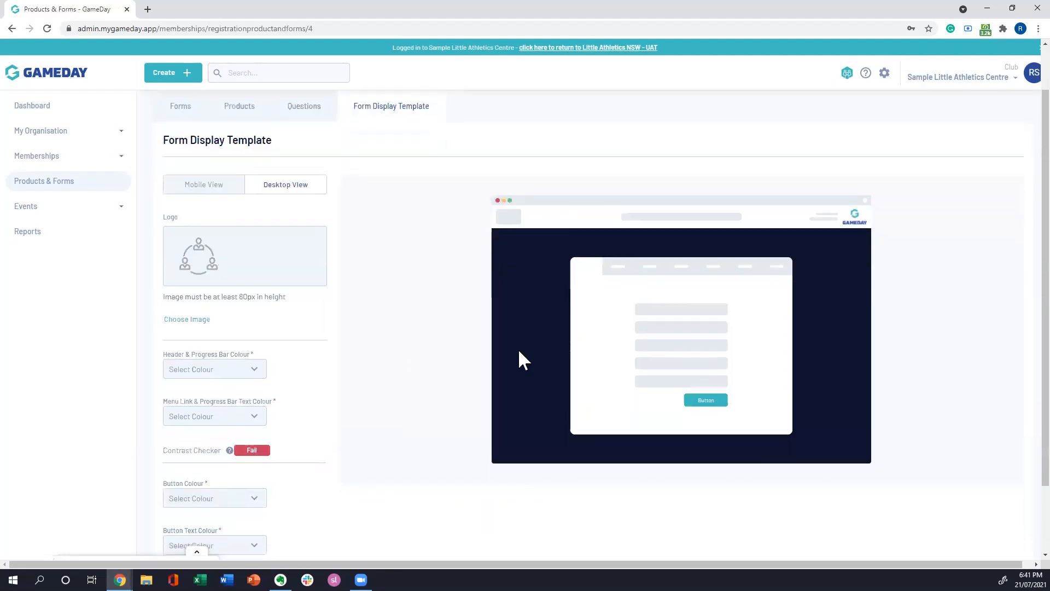
scroll(383, 345, "down", 1)
scroll(465, 358, "up", 1)
left_click(256, 376)
left_click_drag(162, 400, 269, 387)
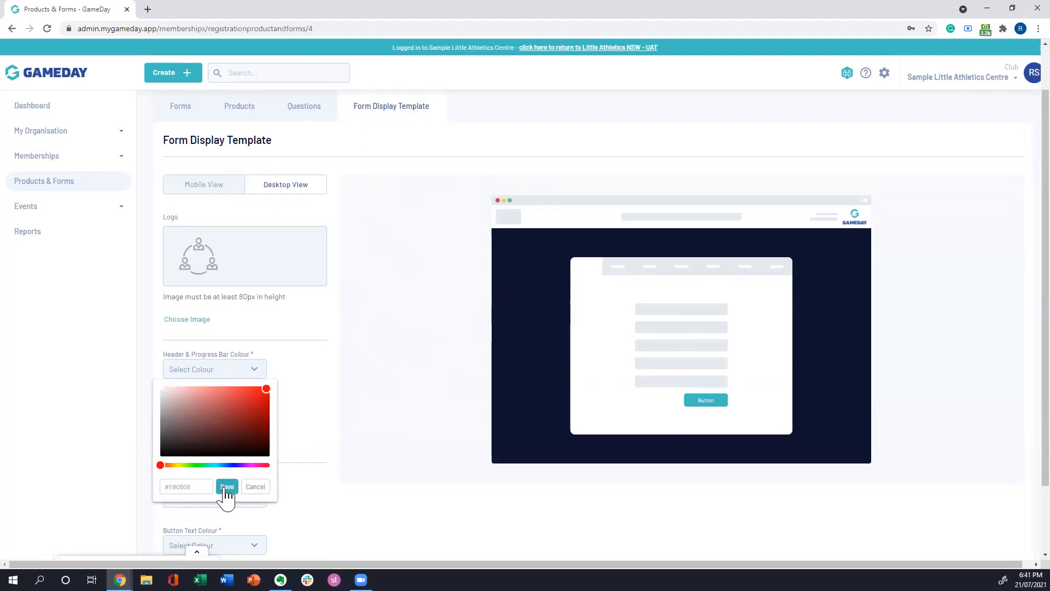
left_click(227, 486)
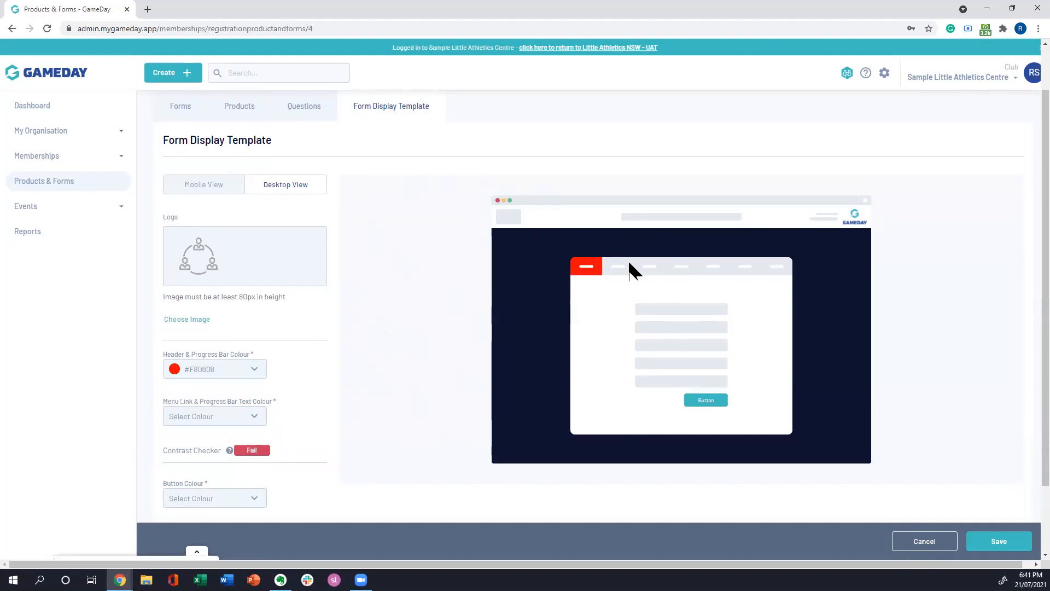
Step: Compare the template's mobile and desktop previews, then discard the unsaved colour change
scroll(416, 331, "up", 1)
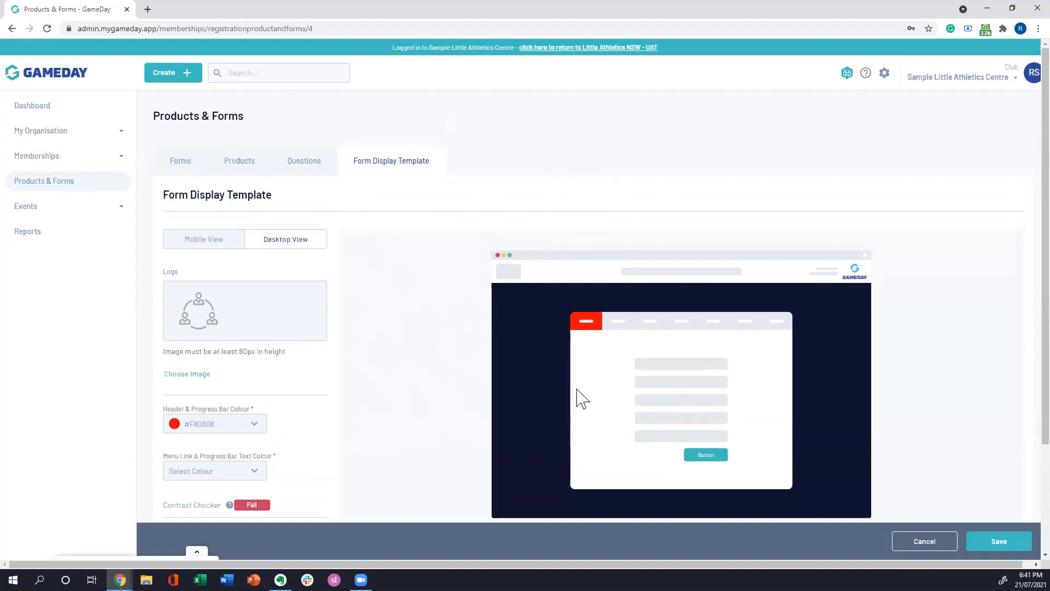
left_click(221, 245)
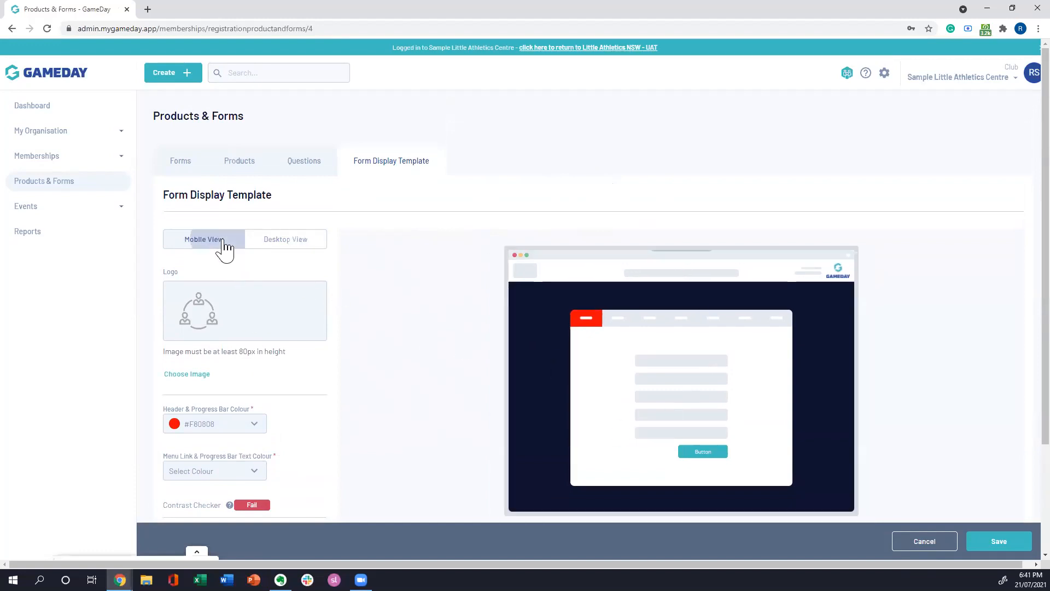
left_click(281, 244)
left_click(203, 240)
left_click(284, 252)
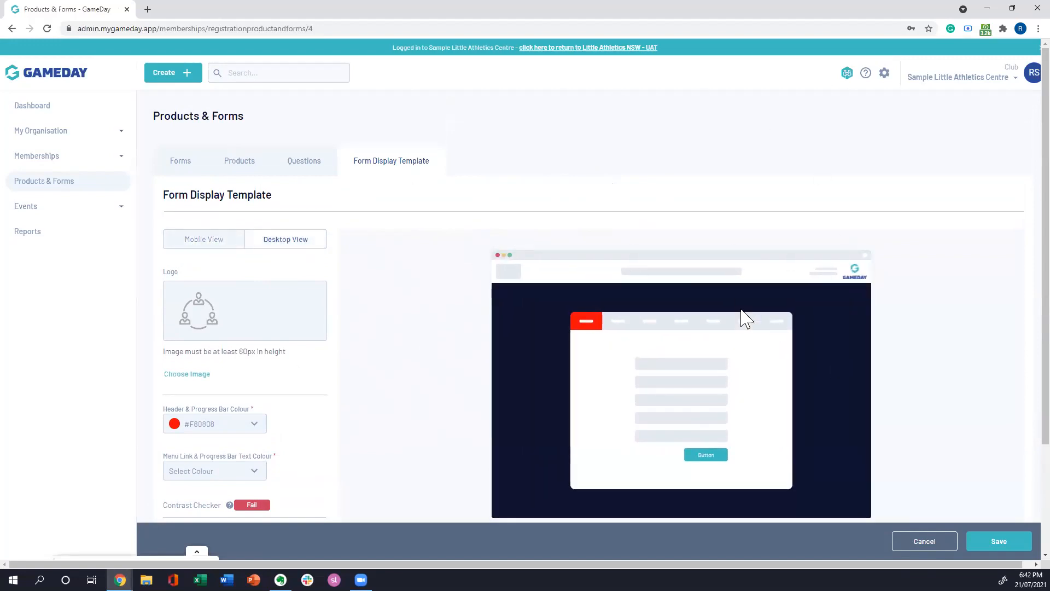
left_click(924, 541)
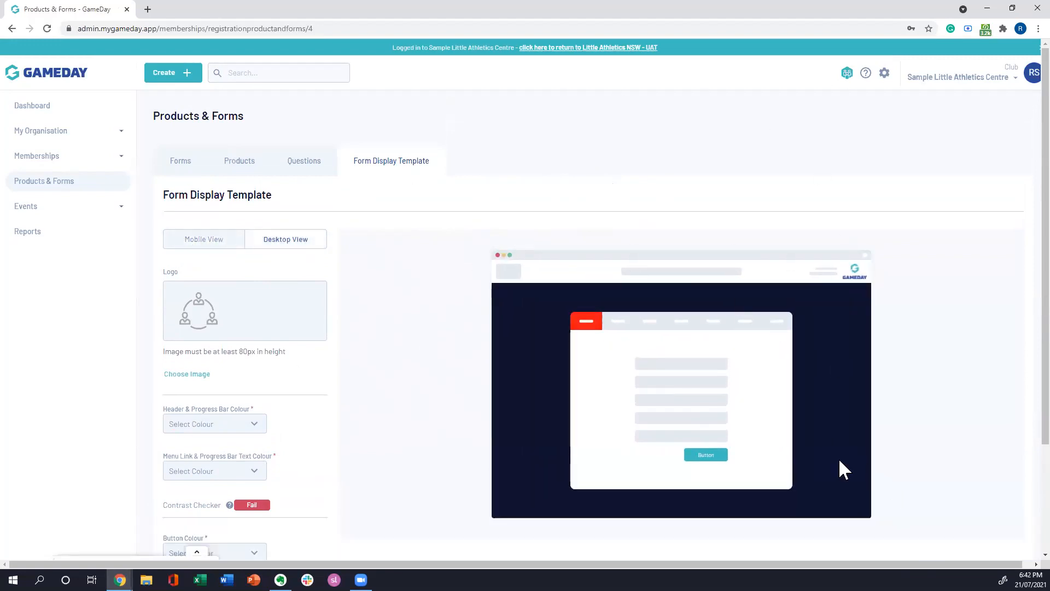
Step: Return to the forms list and filter it to show only Active forms
left_click(181, 162)
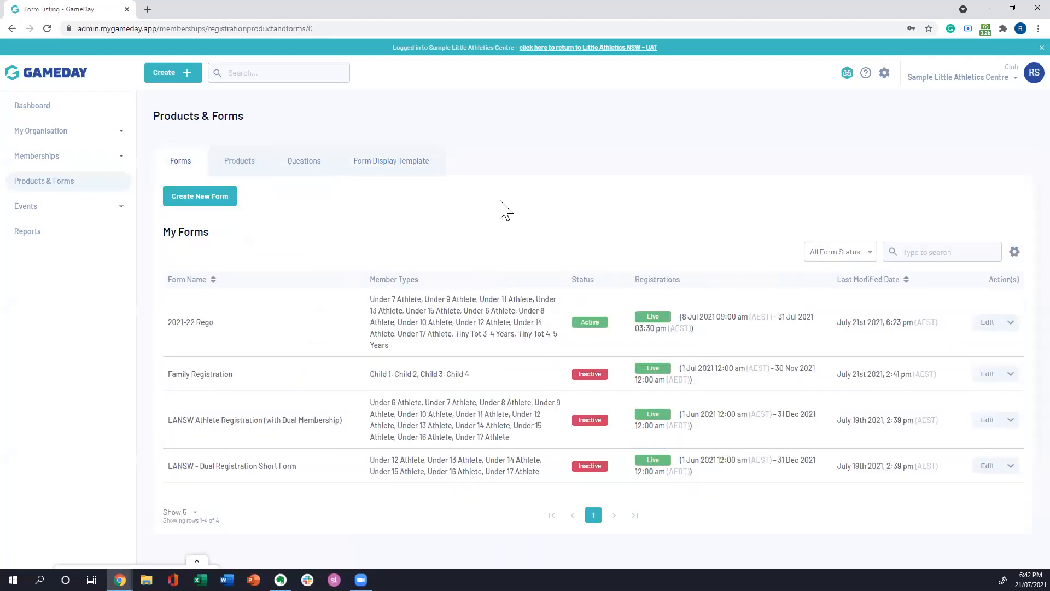
left_click(865, 257)
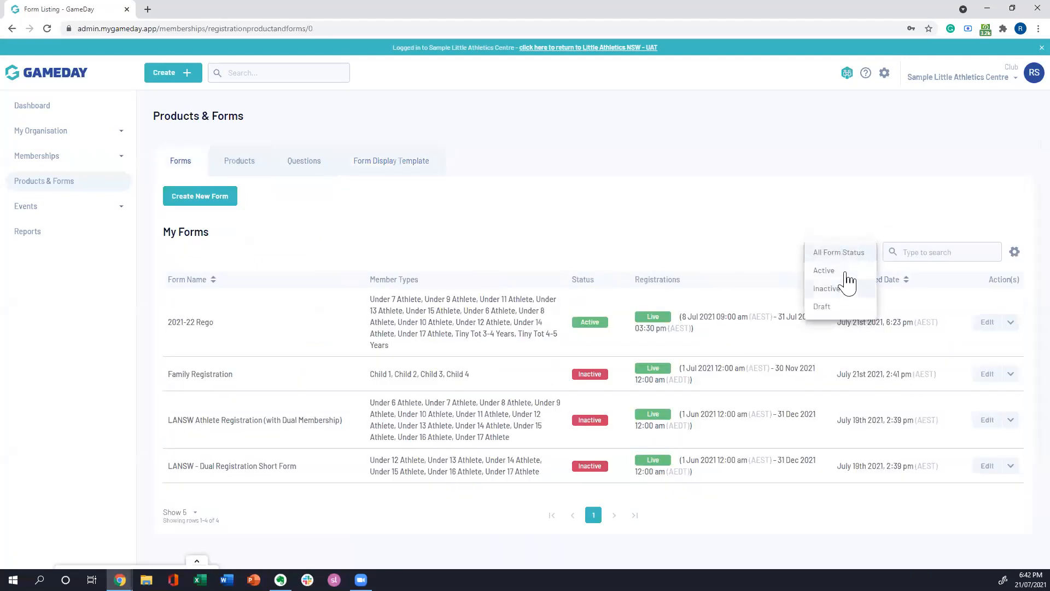
left_click(845, 271)
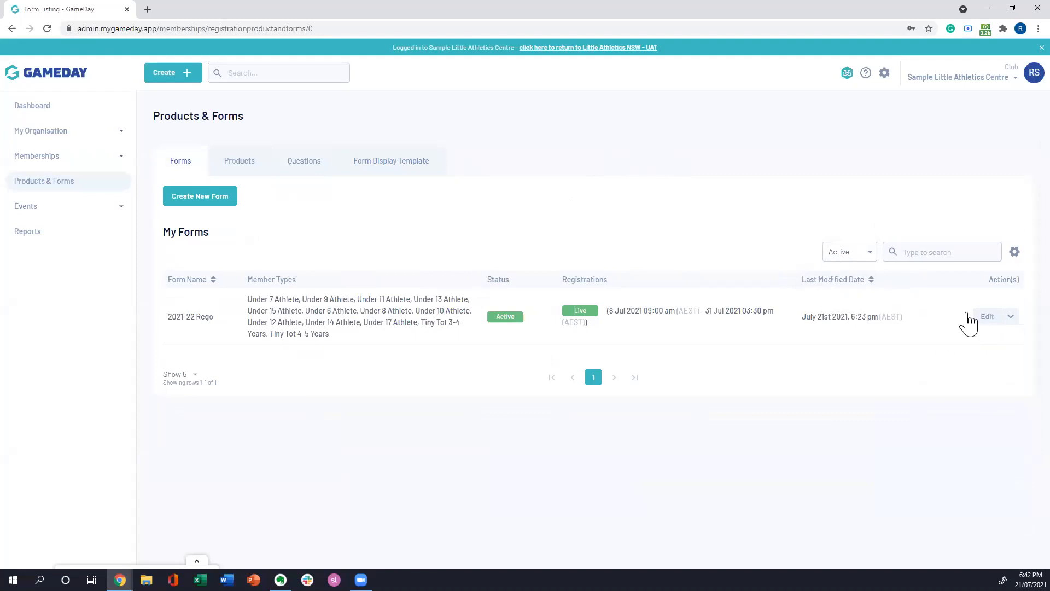
Step: Open the 2021-22 Rego form for editing, look over its settings, and return to the forms list
left_click(990, 320)
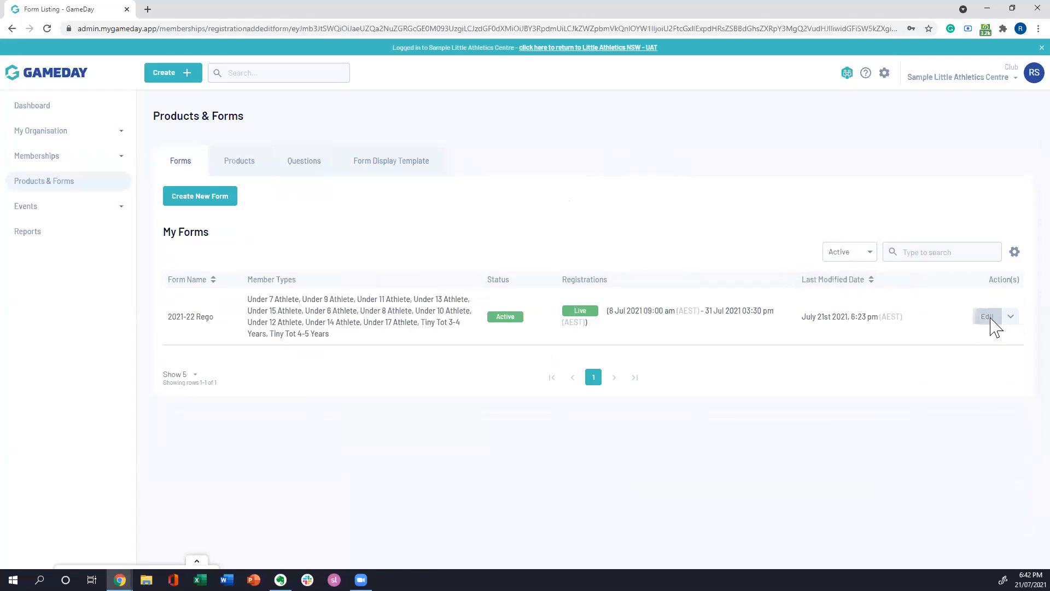
scroll(805, 295, "down", 4)
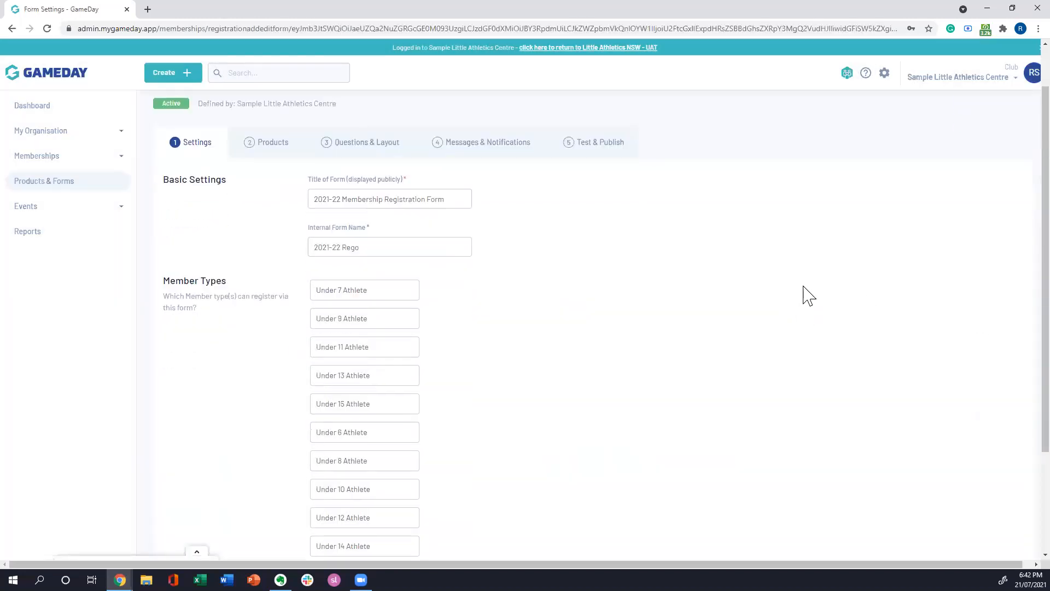
scroll(816, 300, "up", 4)
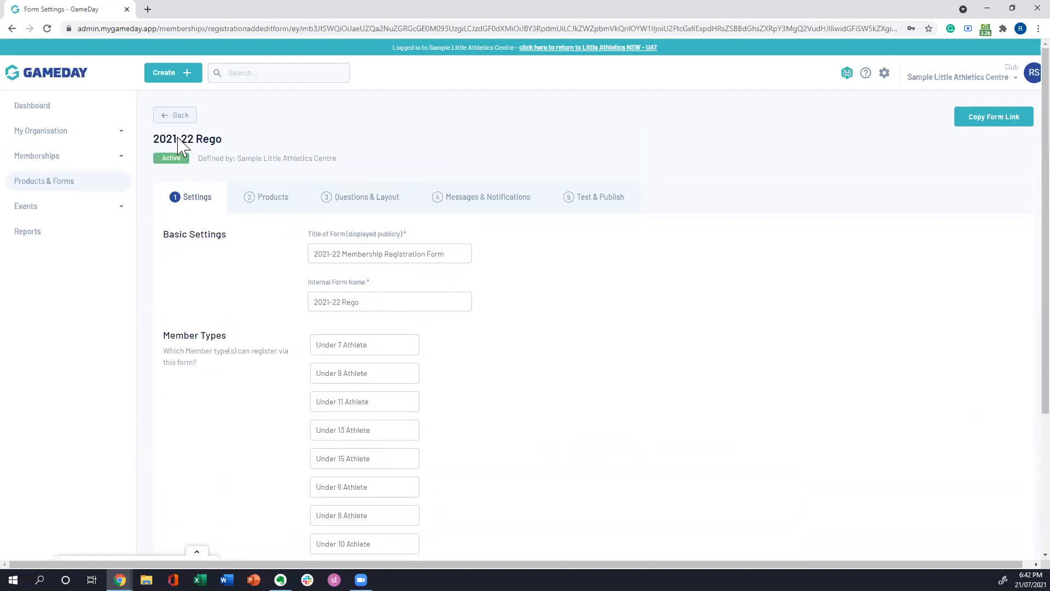
left_click(177, 116)
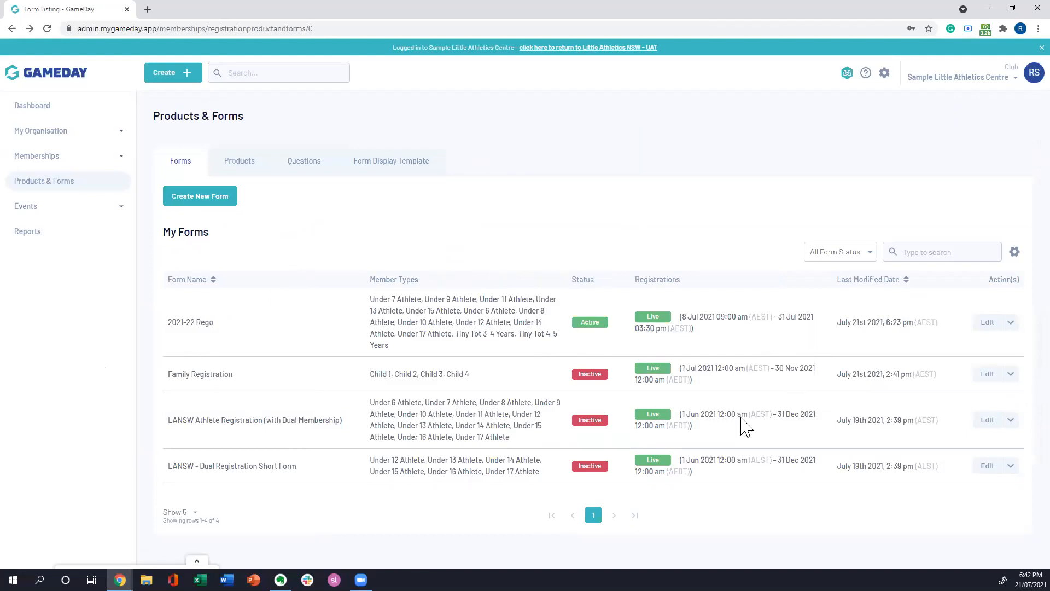
Step: Reopen the 2021-22 Rego form for editing and look over its Basic Settings and Member Types
left_click(983, 322)
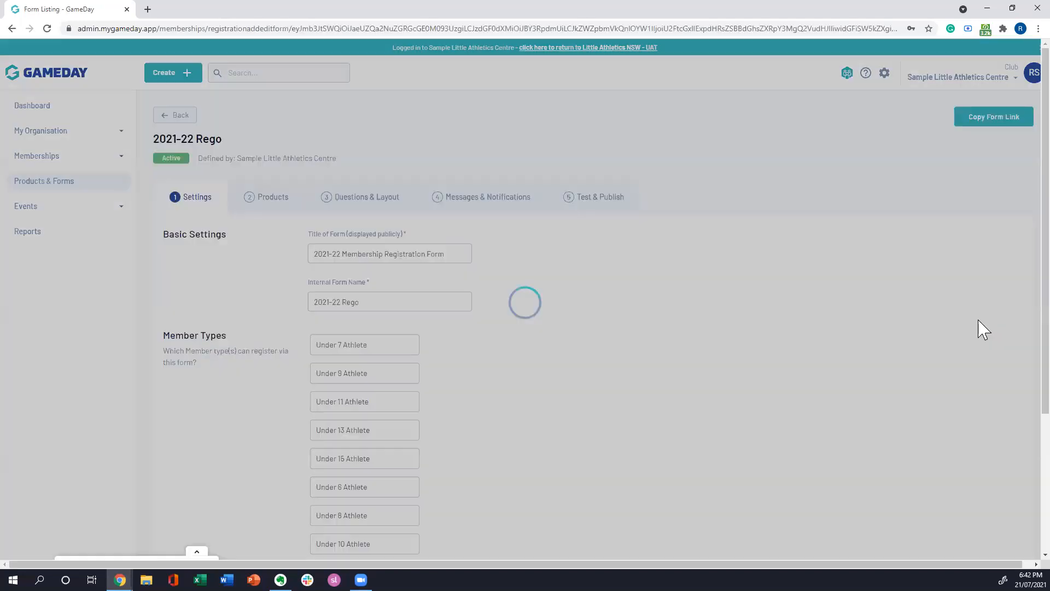
scroll(656, 283, "down", 1)
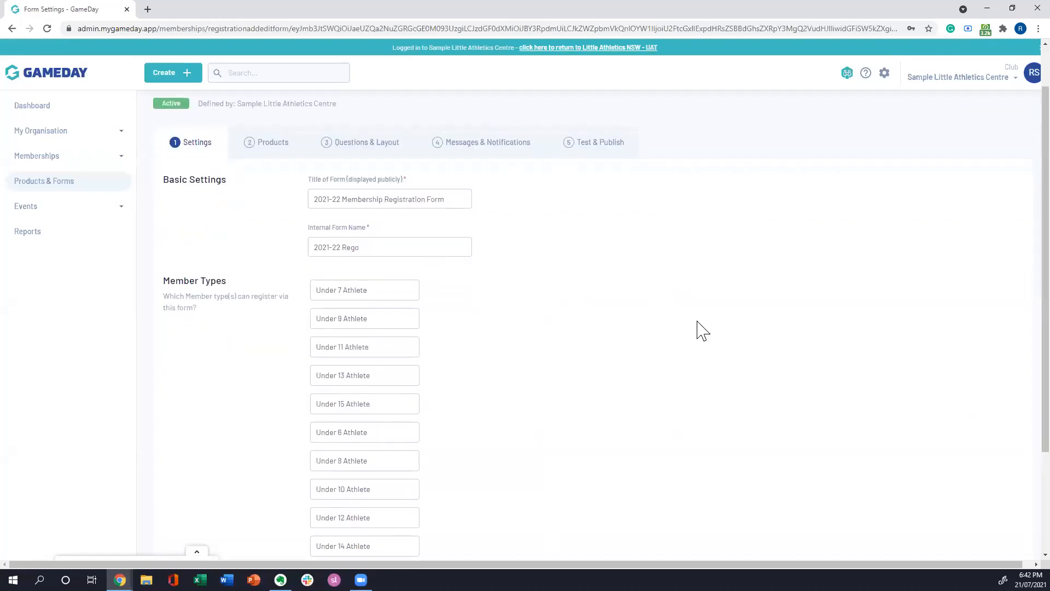
scroll(695, 339, "down", 1)
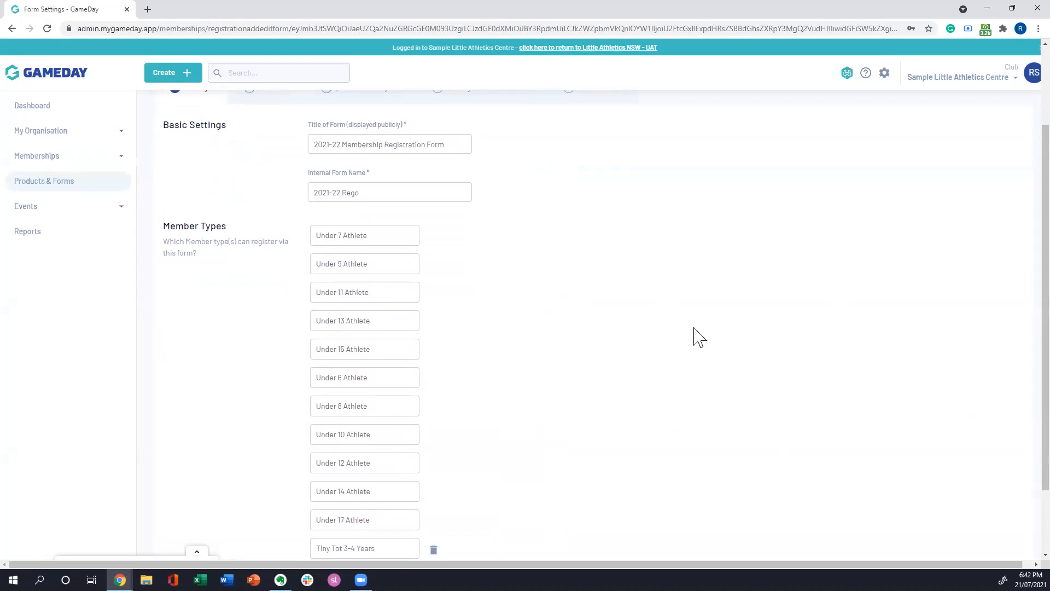
scroll(722, 328, "up", 1)
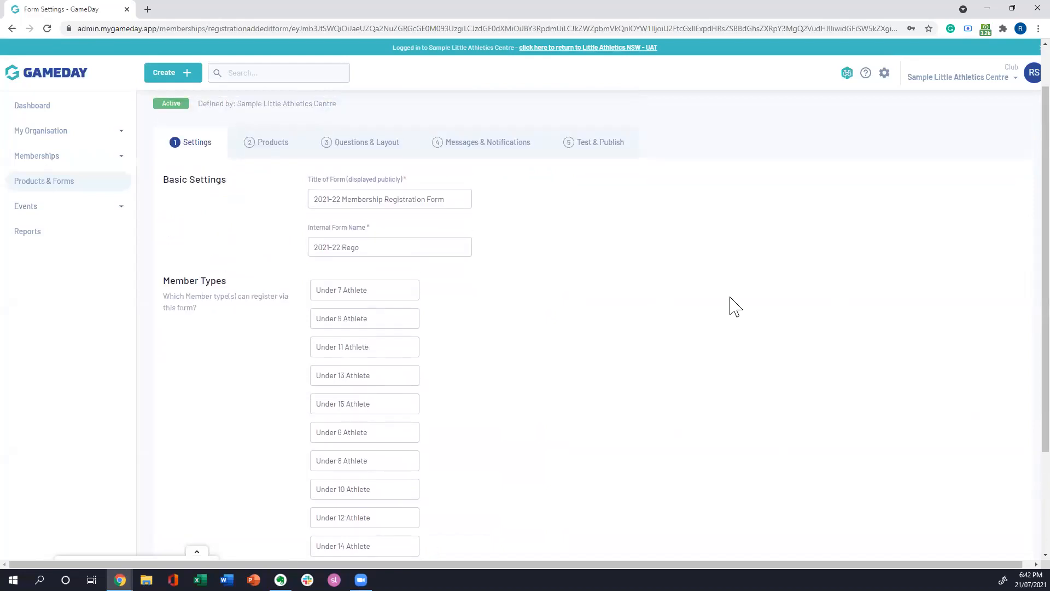
scroll(717, 251, "up", 1)
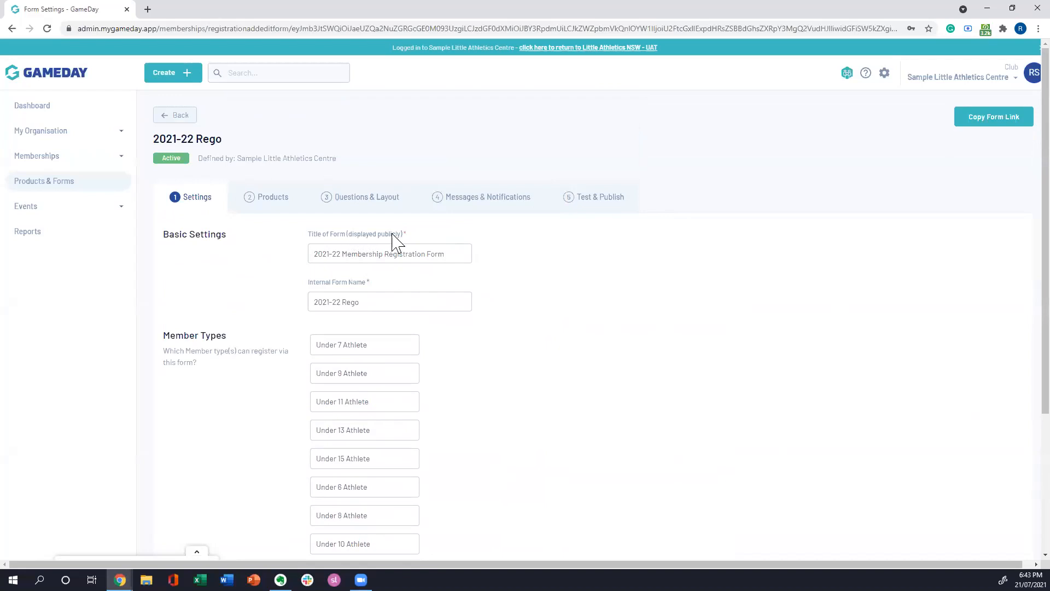
Step: Examine the form's public title and Internal Form Name fields without changing either one
left_click_drag(456, 254, 301, 246)
left_click(457, 255)
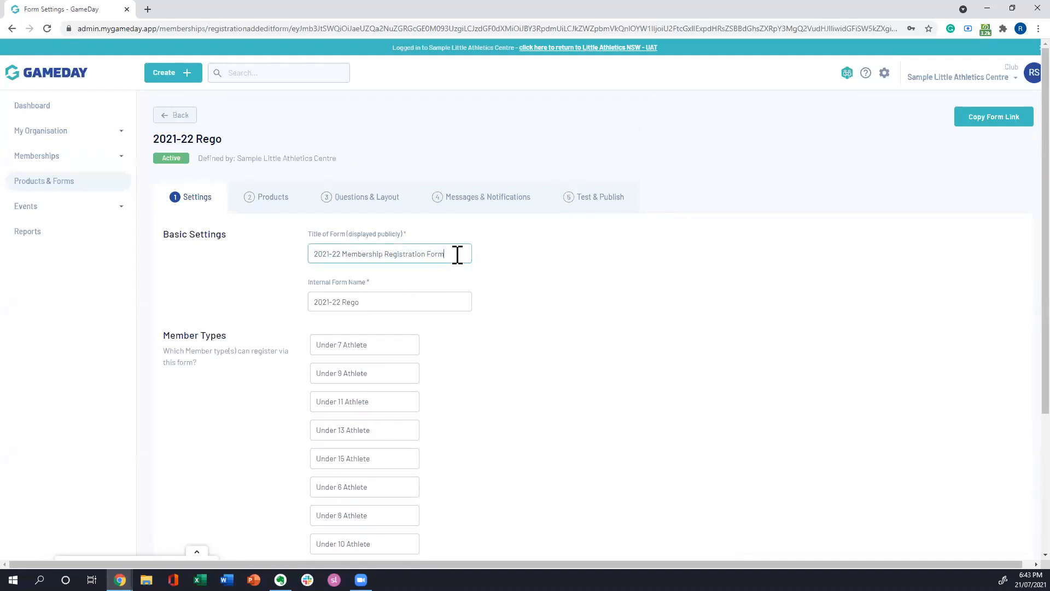
left_click(384, 302)
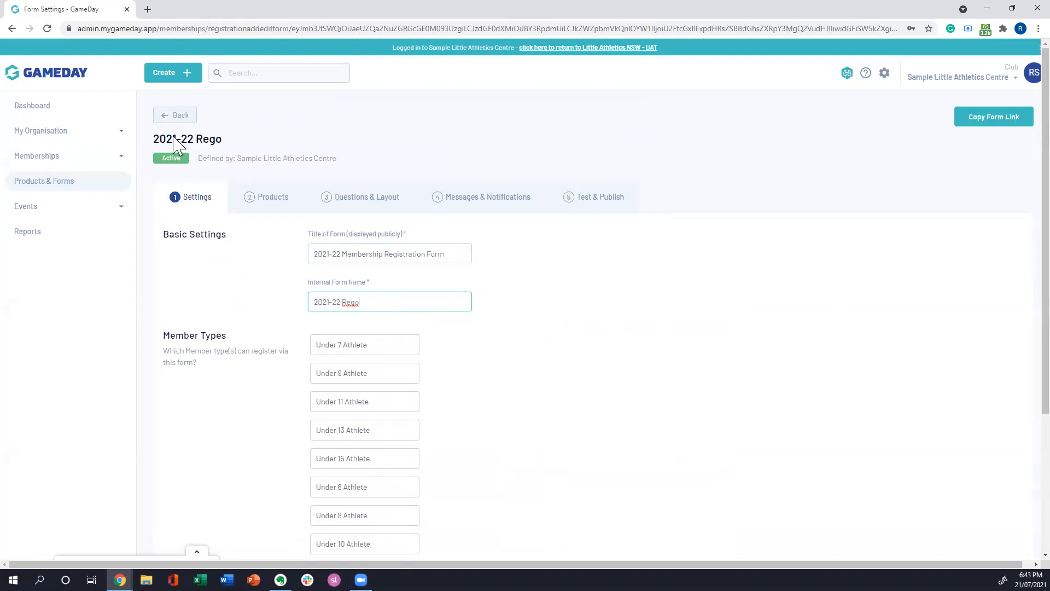
left_click(557, 327)
left_click(386, 297)
left_click(580, 326)
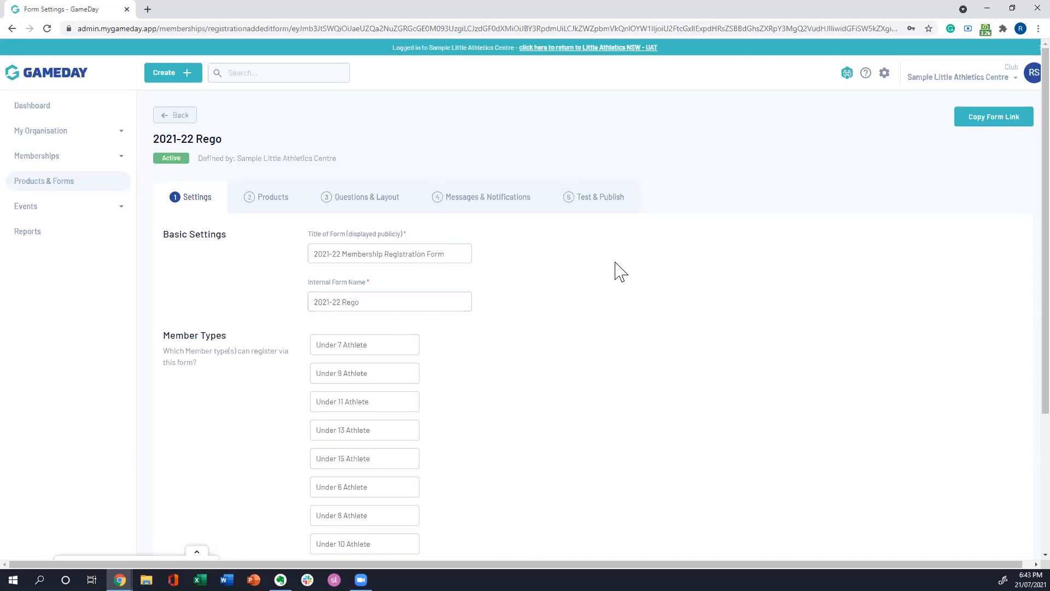
Step: Examine the full list of Member Types that can register through the 2021-22 Rego form
scroll(482, 370, "down", 1)
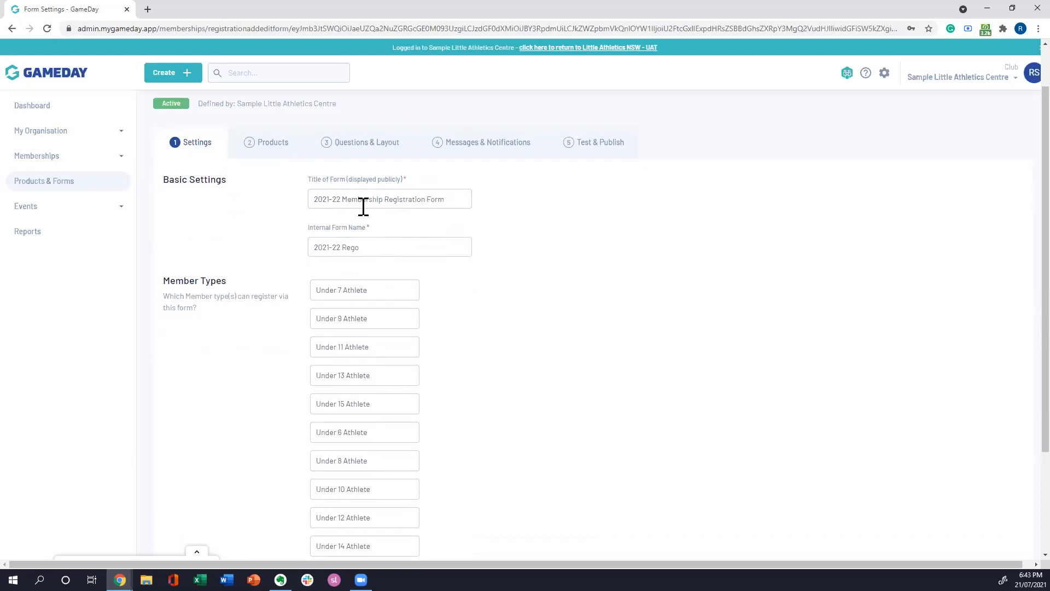
scroll(563, 217, "down", 3)
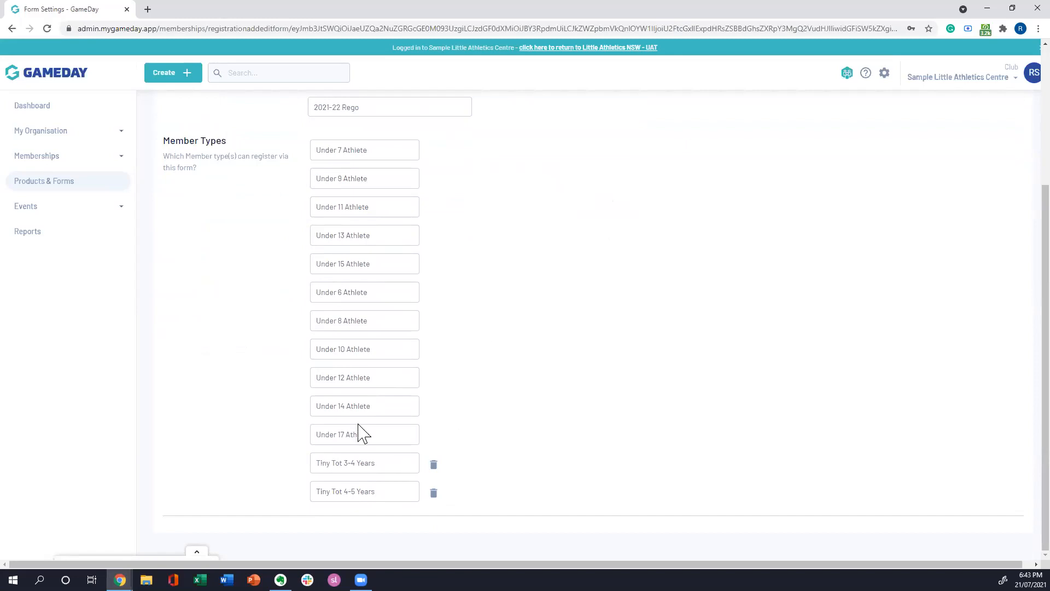
scroll(623, 274, "up", 1)
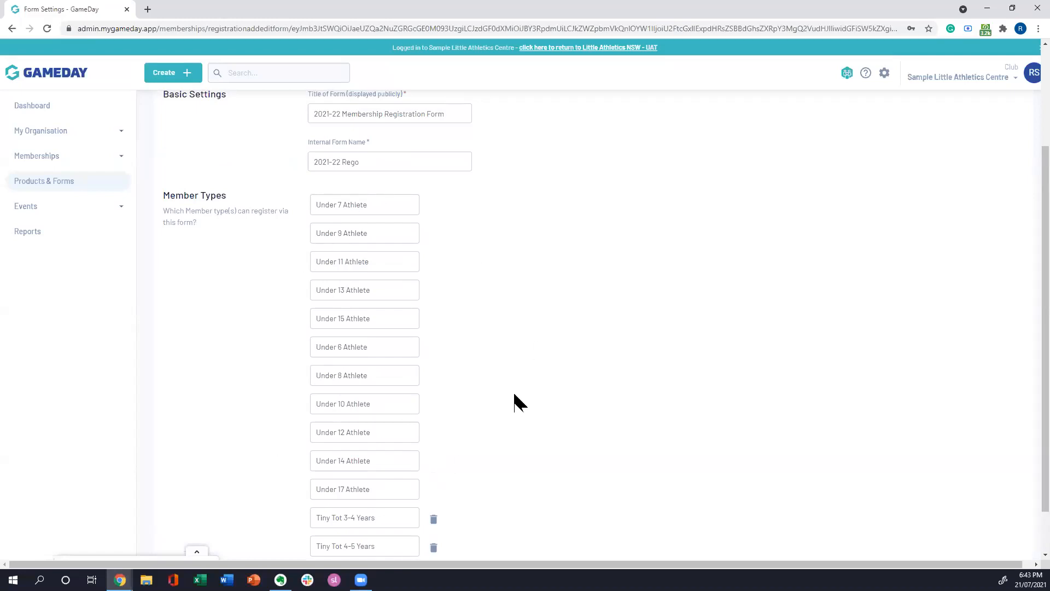
scroll(542, 351, "down", 1)
scroll(541, 350, "up", 1)
scroll(506, 314, "up", 1)
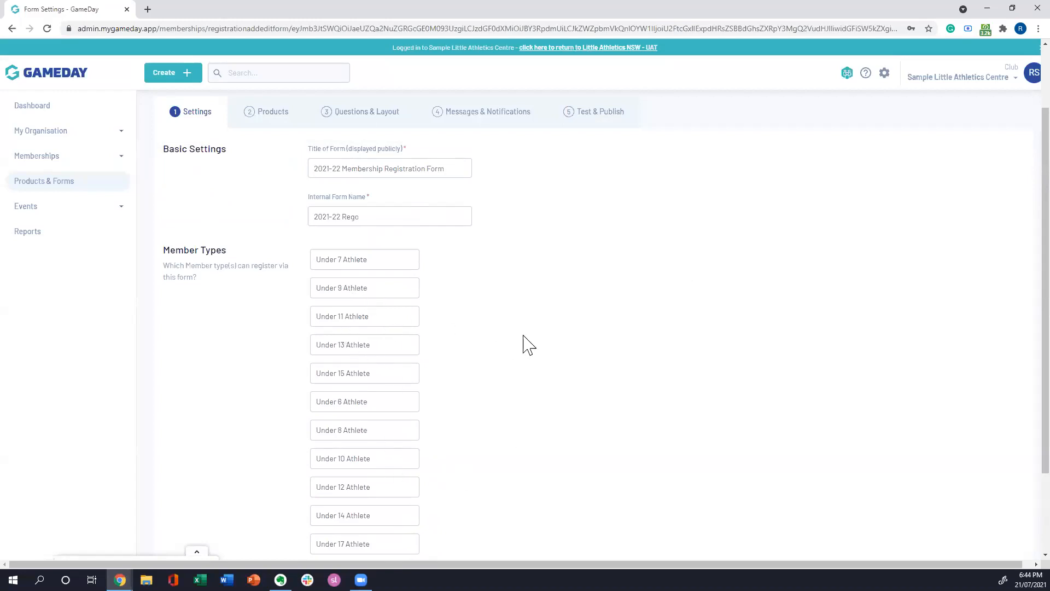
scroll(649, 299, "down", 1)
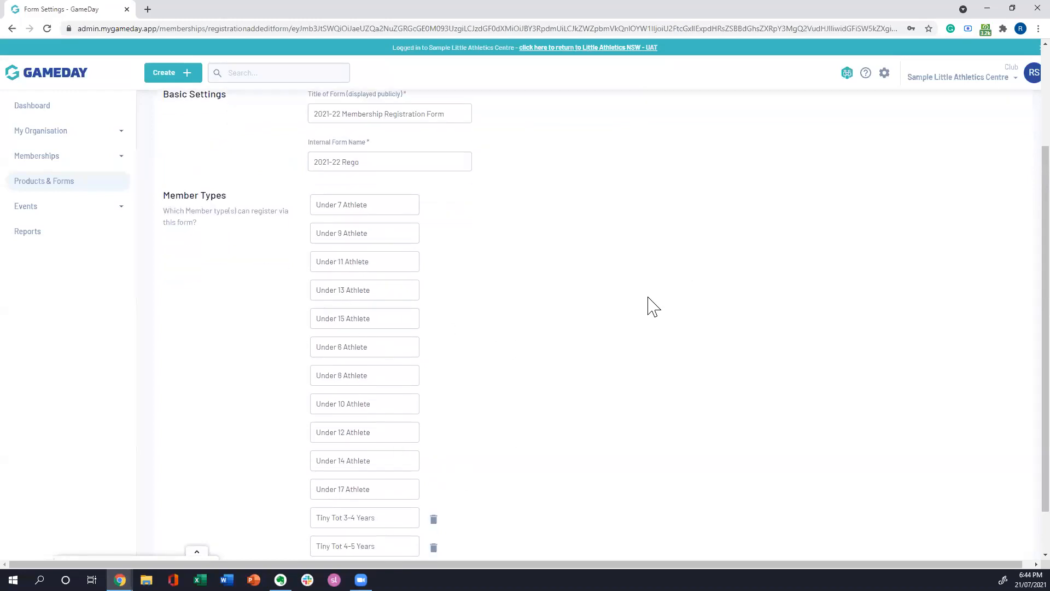
scroll(655, 307, "down", 1)
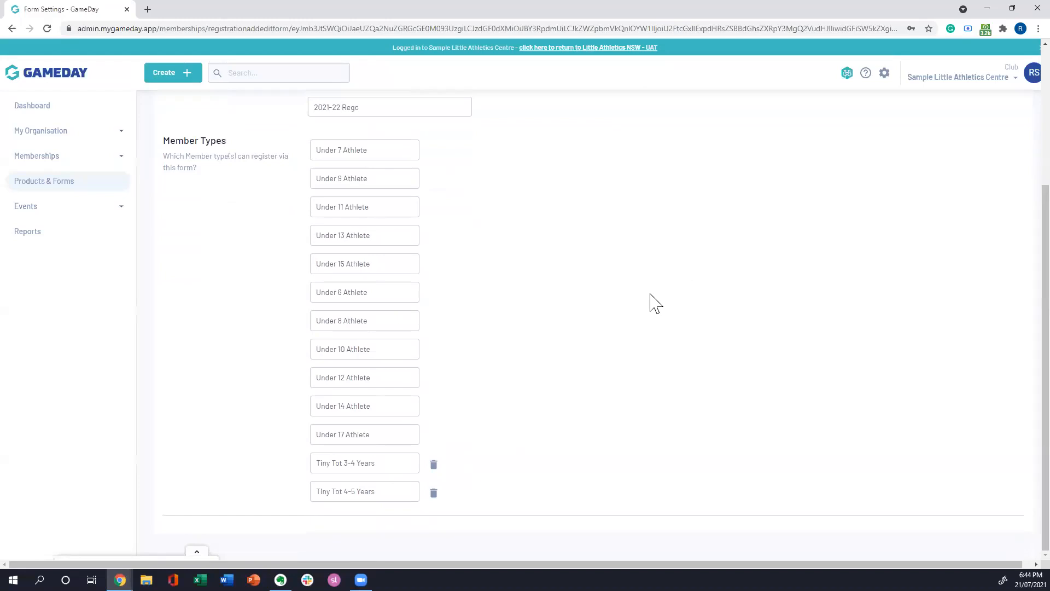
scroll(638, 328, "up", 2)
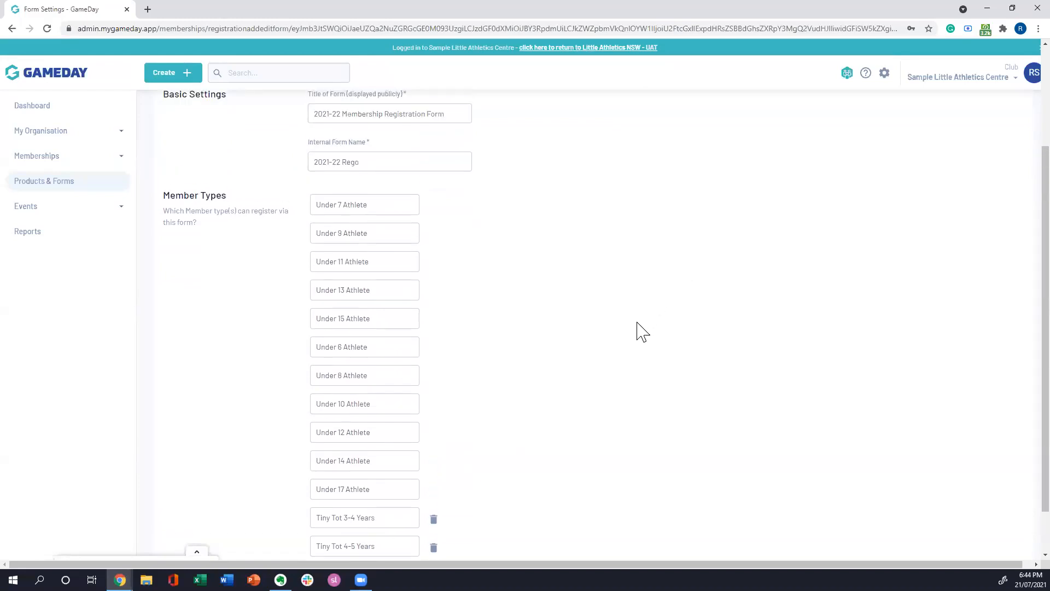
Step: Go to the form's Products page, view the existing products offered for adding, and close the list without adding any
scroll(683, 342, "up", 1)
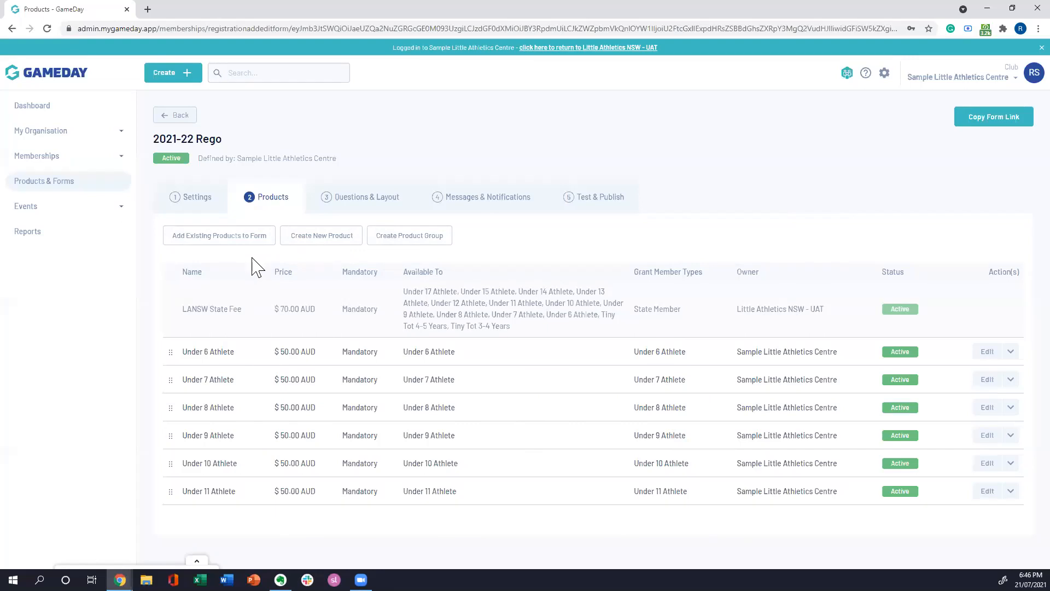
left_click(222, 241)
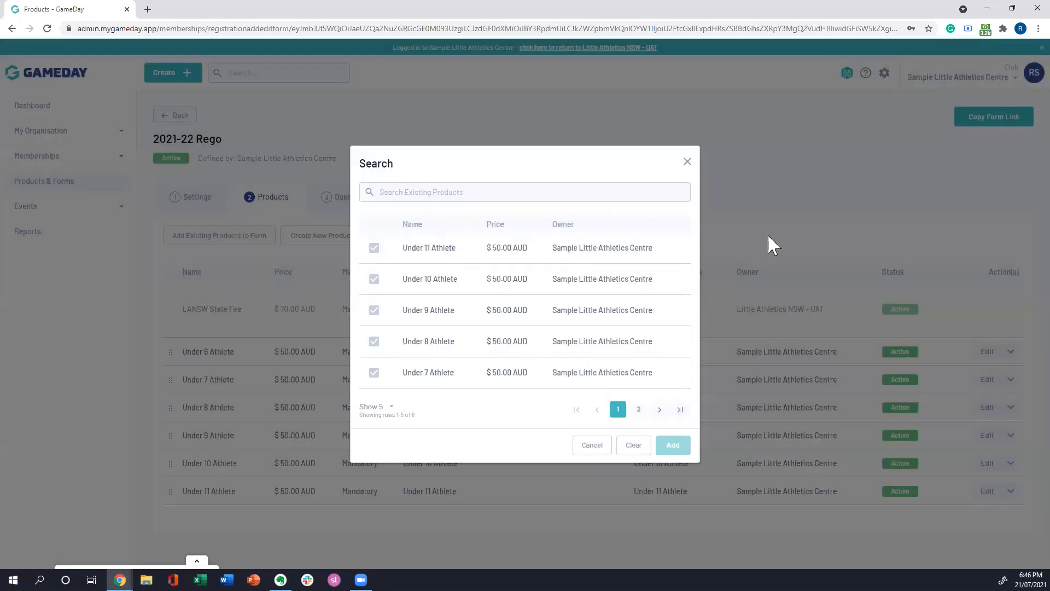
left_click(687, 162)
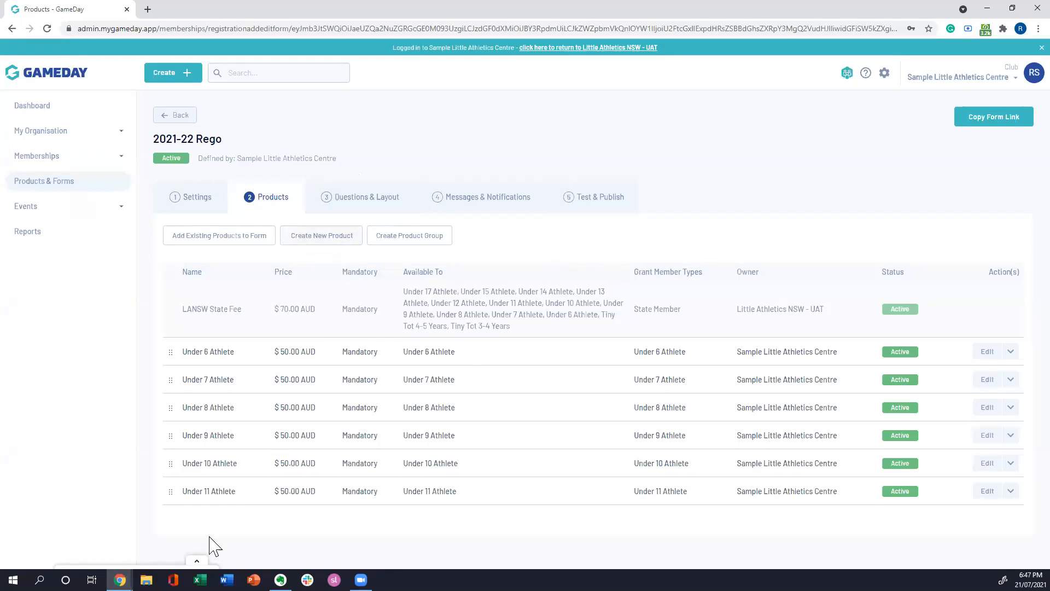
Step: Start a new product on the form and name it "Under 12 Athlete", leaving the description empty
left_click(325, 239)
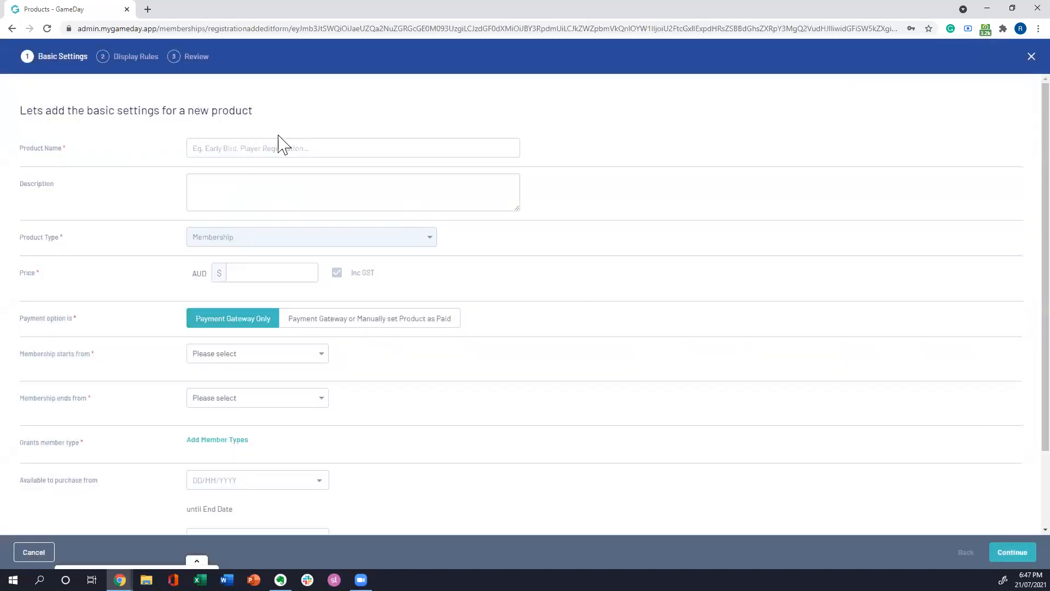
left_click(283, 146)
type("Under 12 Athlete")
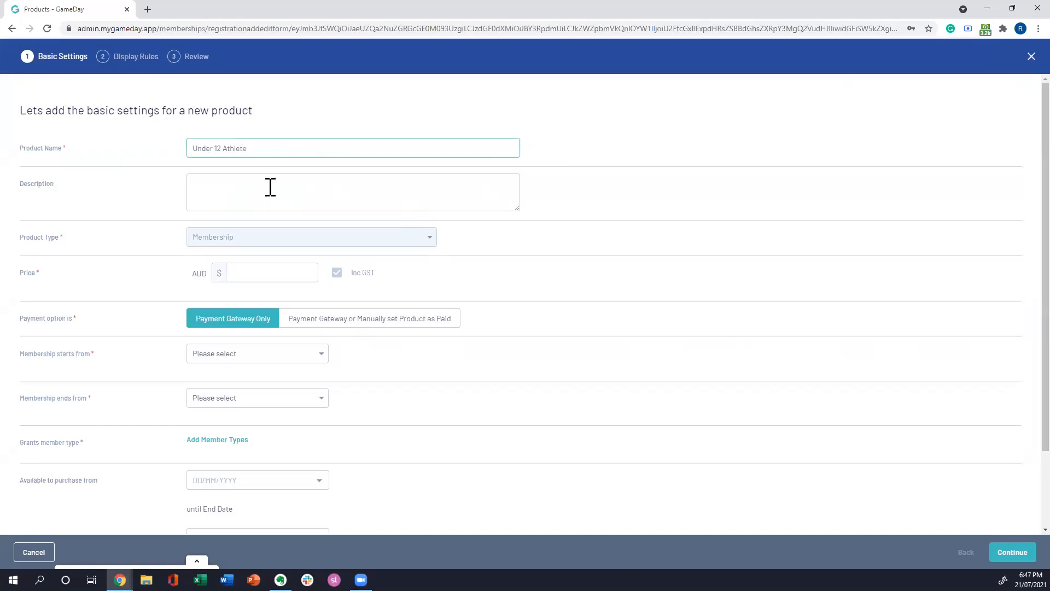
left_click(270, 187)
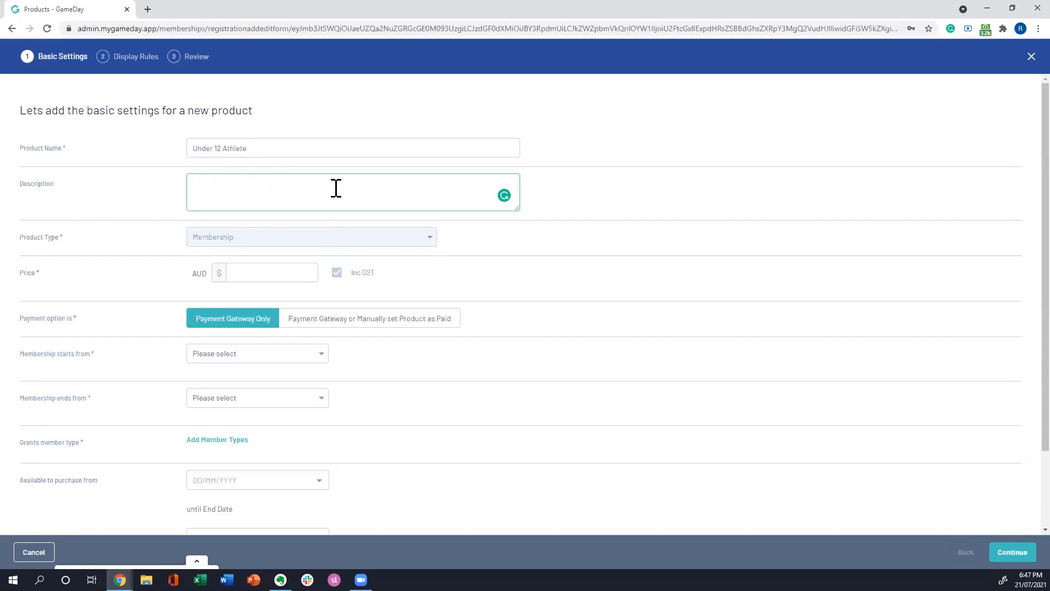
Step: Set the product's price to 50 AUD and its payment option to Payment Gateway Only
scroll(647, 236, "down", 1)
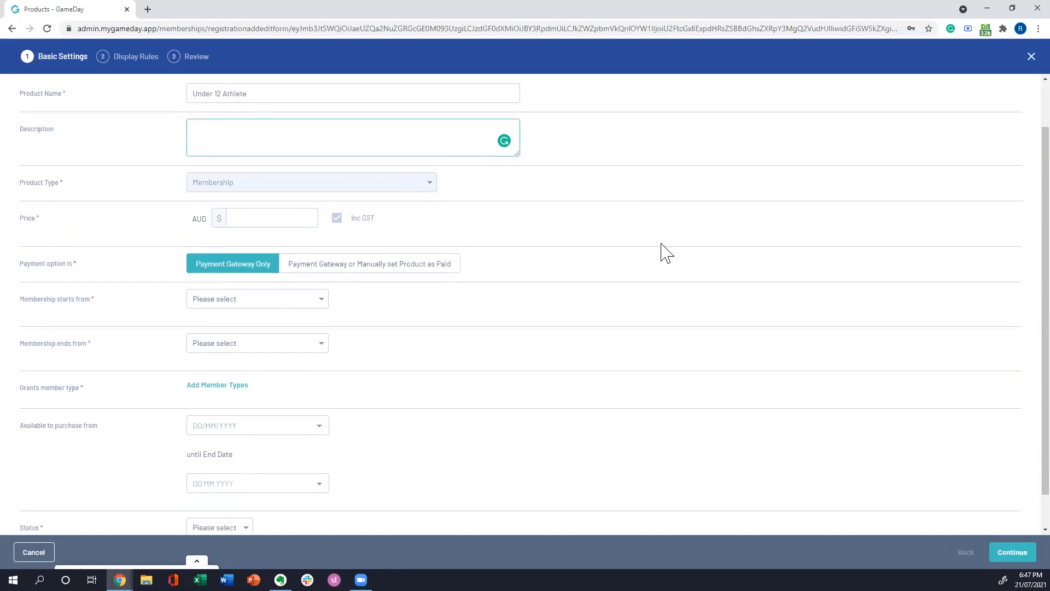
left_click(259, 218)
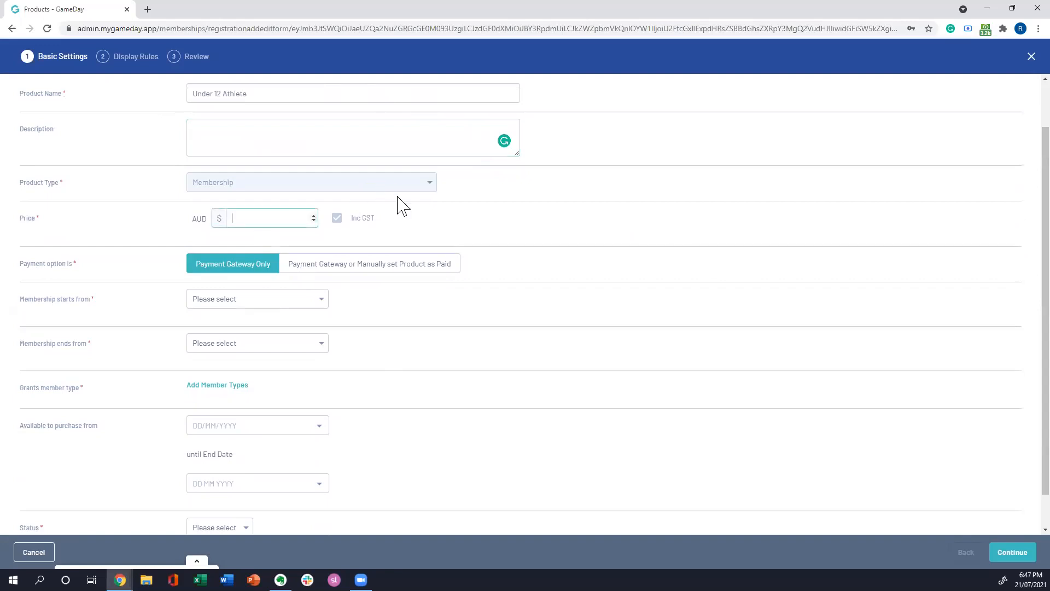
type("50")
left_click(364, 268)
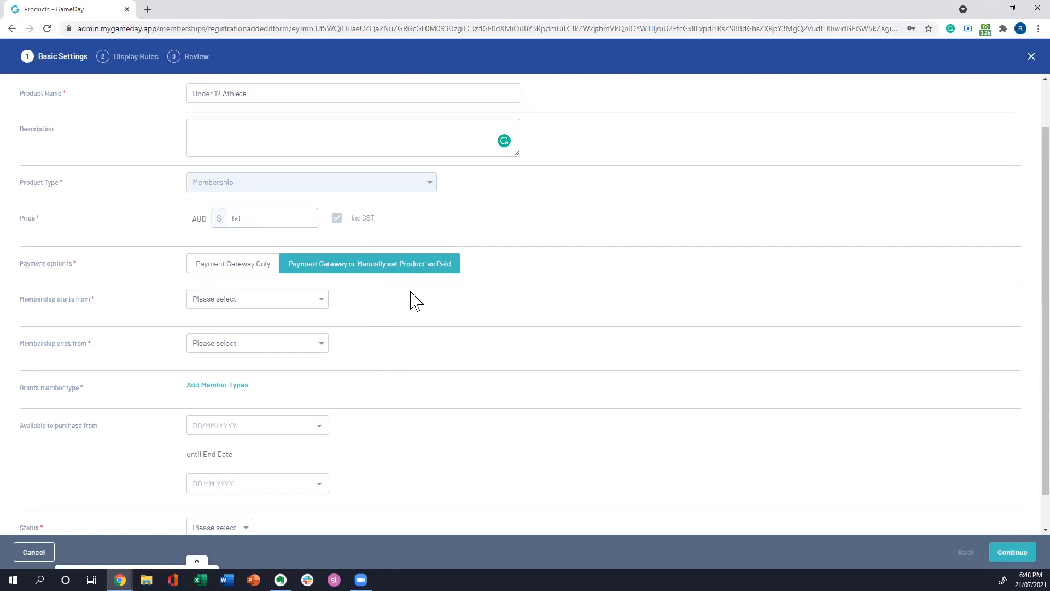
left_click(215, 262)
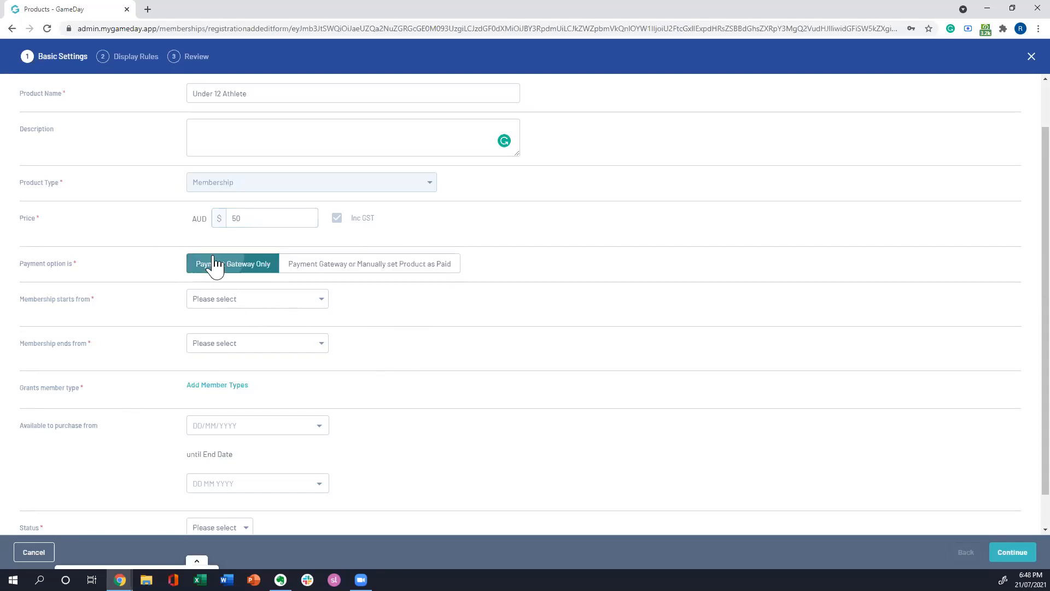
Step: Set the membership to start from a Specific Start Date of 01/10/2021
left_click(228, 300)
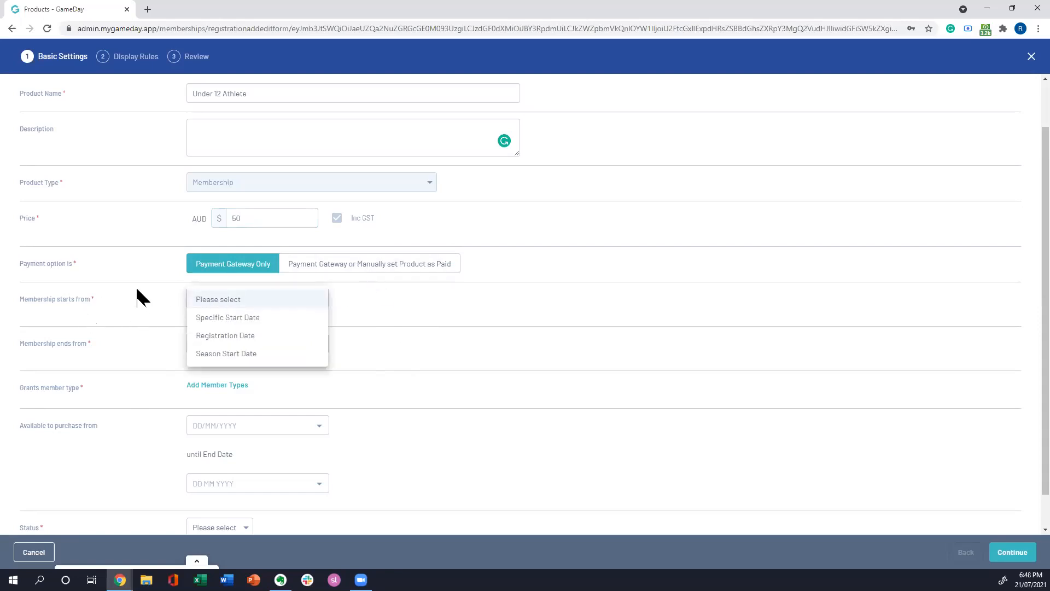
left_click(126, 309)
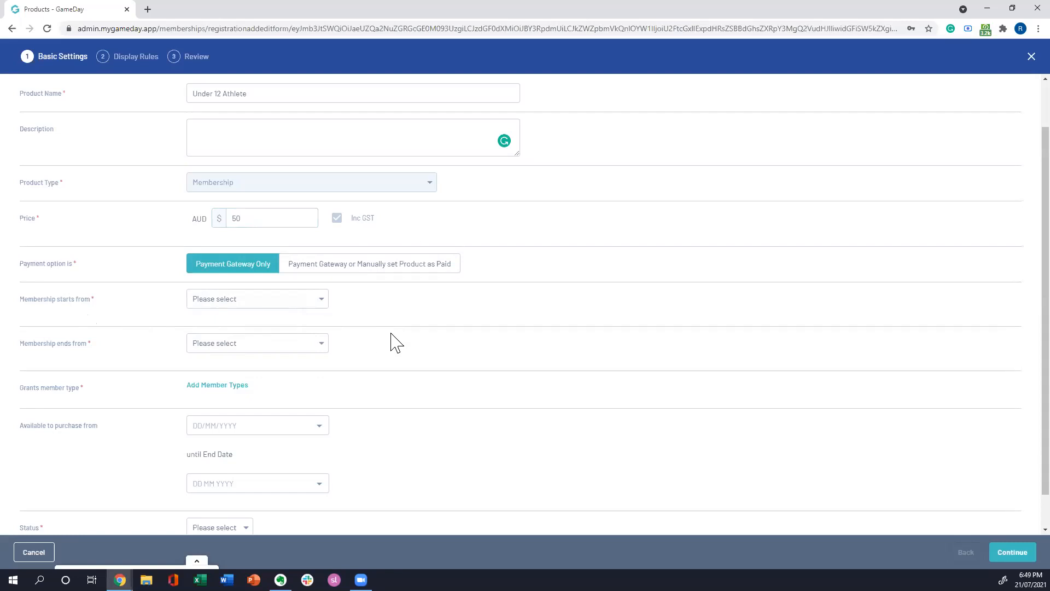
scroll(416, 342, "down", 1)
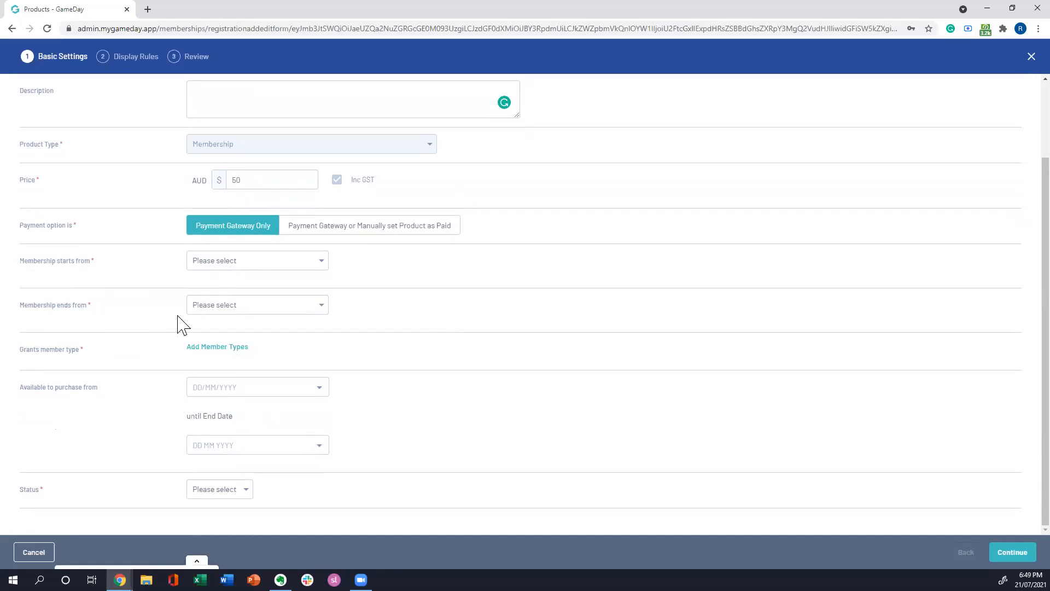
left_click(224, 268)
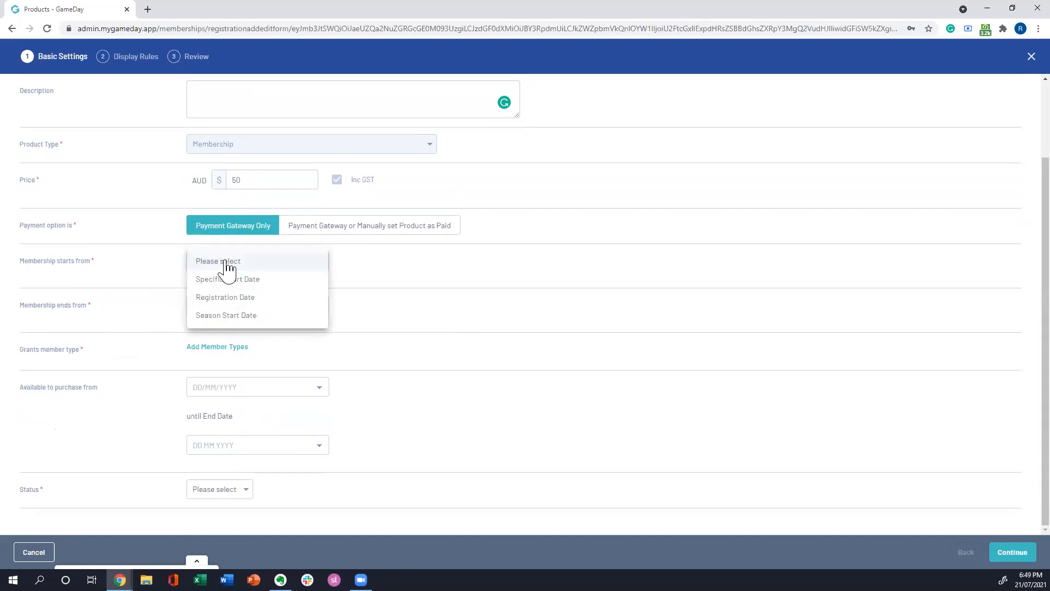
left_click(288, 280)
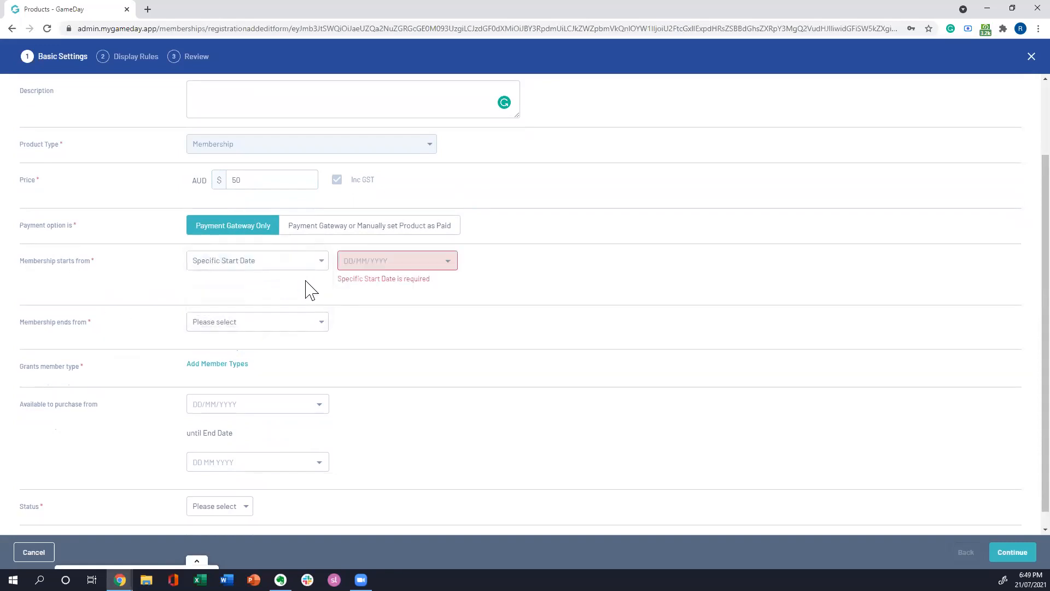
left_click(446, 265)
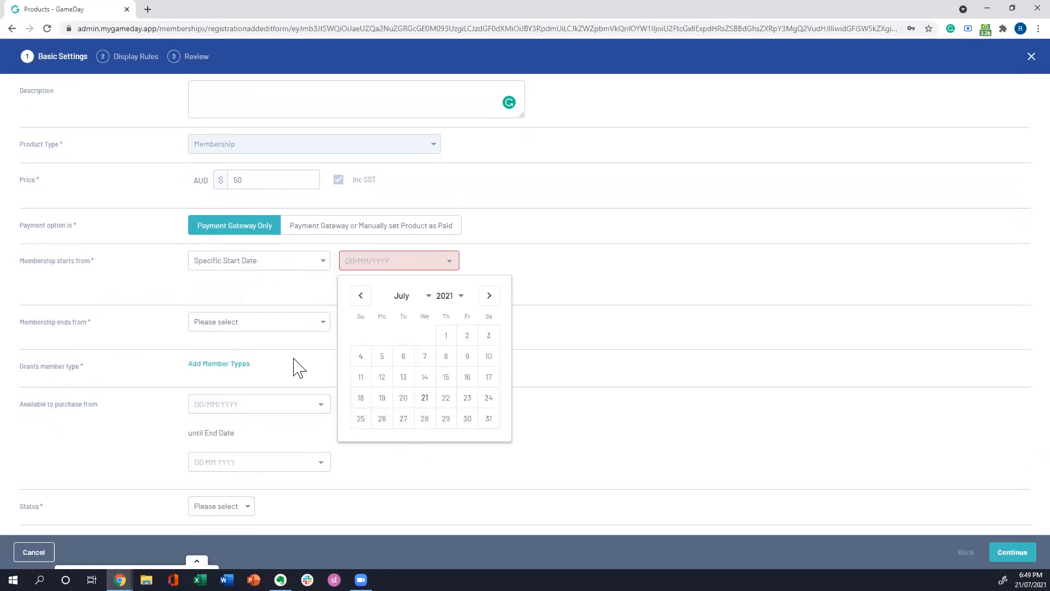
left_click(490, 295)
left_click(489, 296)
left_click(489, 296)
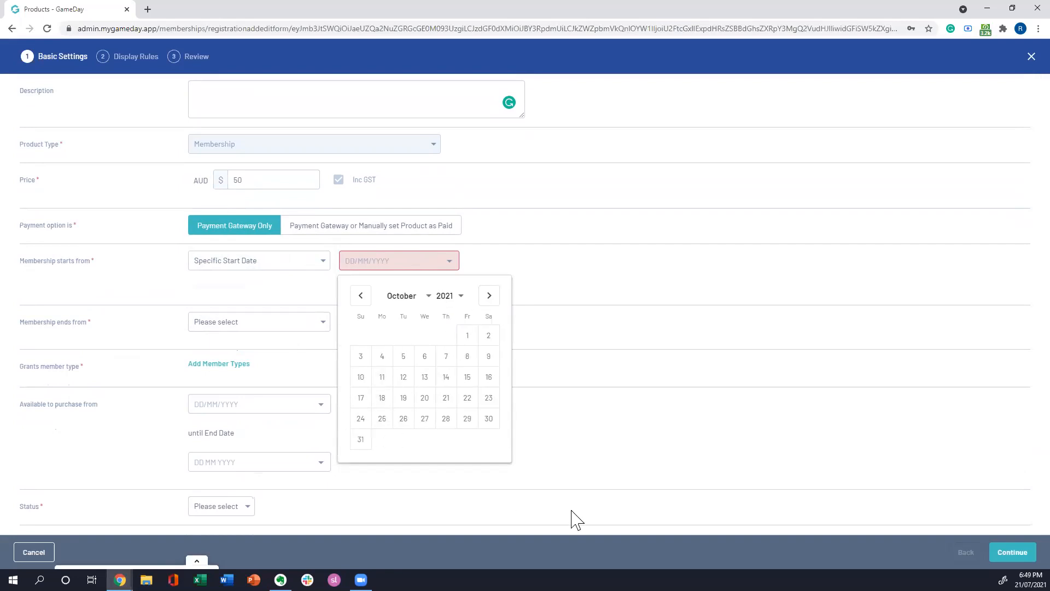
left_click(469, 336)
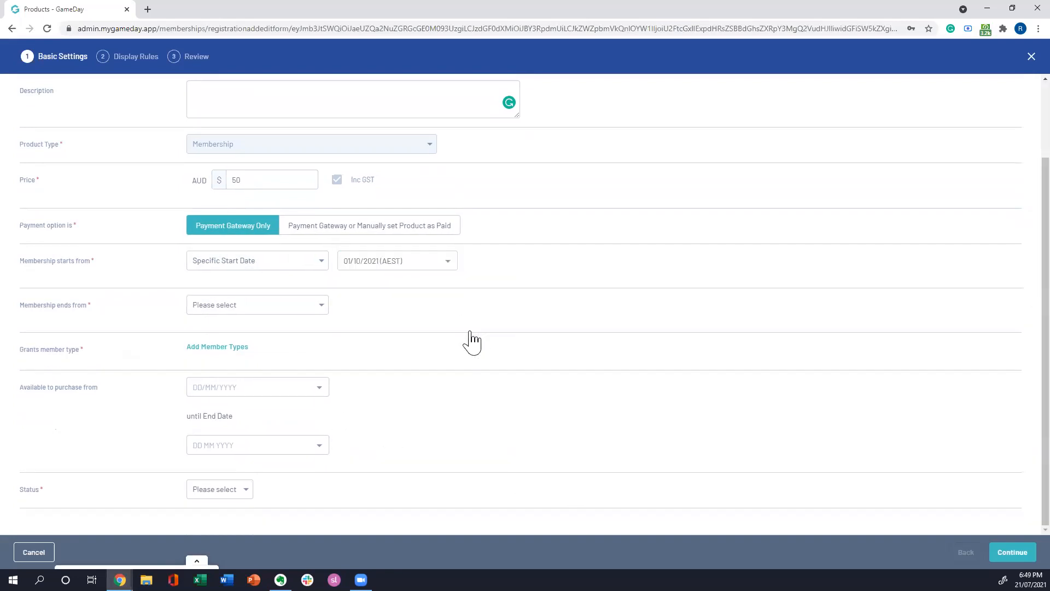
Step: Set the membership to end on a Specific End Date of 28/02/2022
left_click(317, 305)
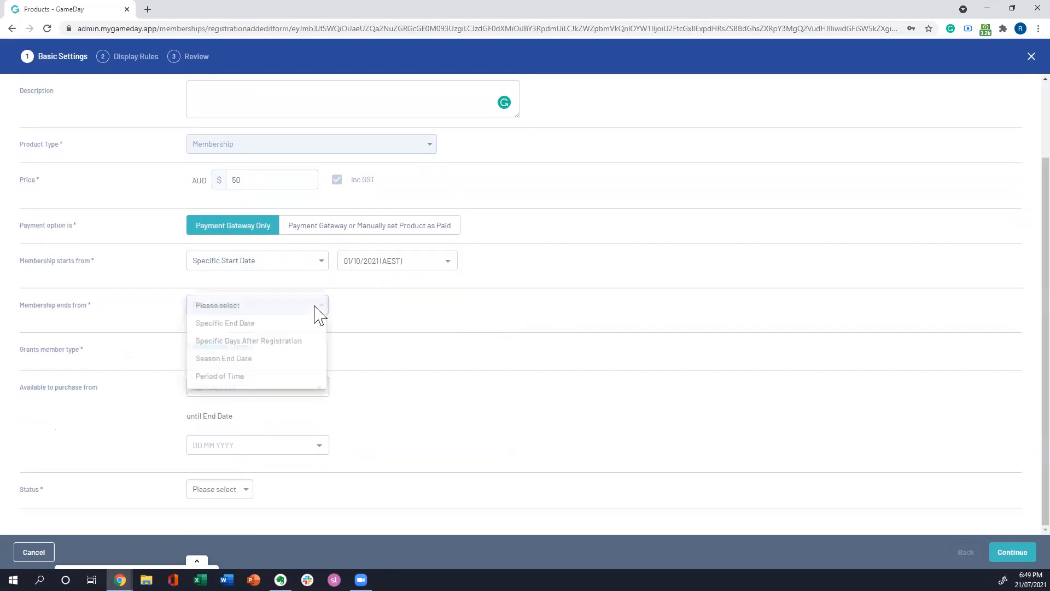
left_click(230, 324)
left_click(432, 308)
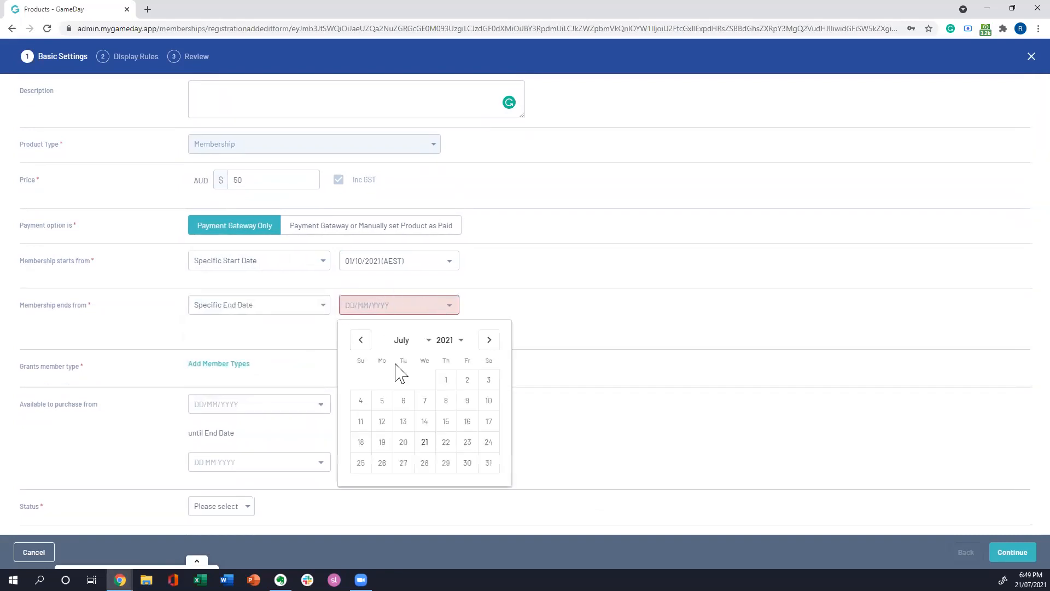
left_click(487, 341)
left_click(487, 341)
left_click(487, 342)
left_click(486, 341)
left_click(486, 341)
left_click(486, 342)
left_click(487, 341)
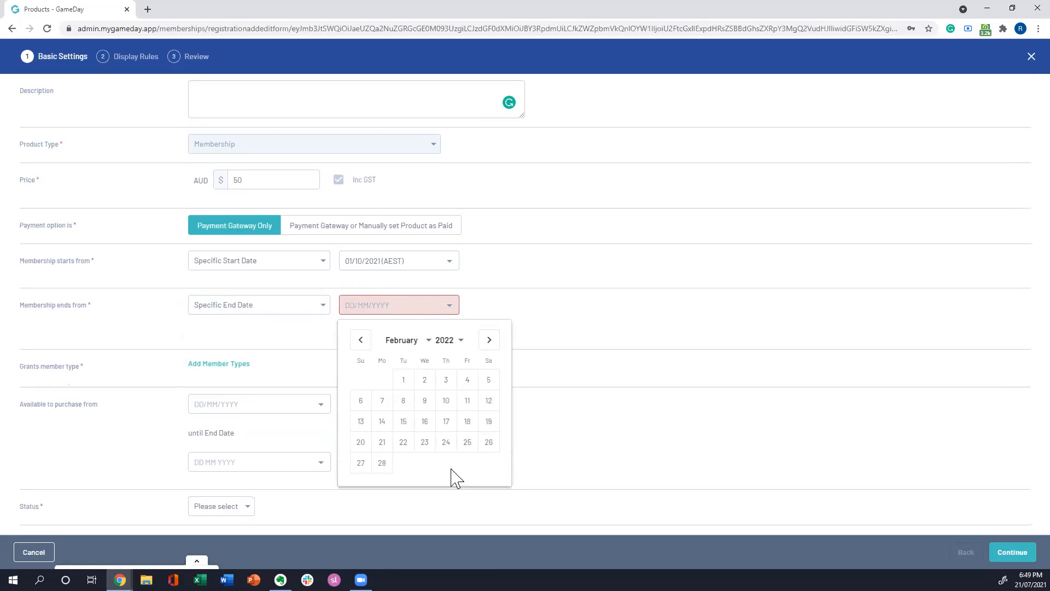
left_click(385, 463)
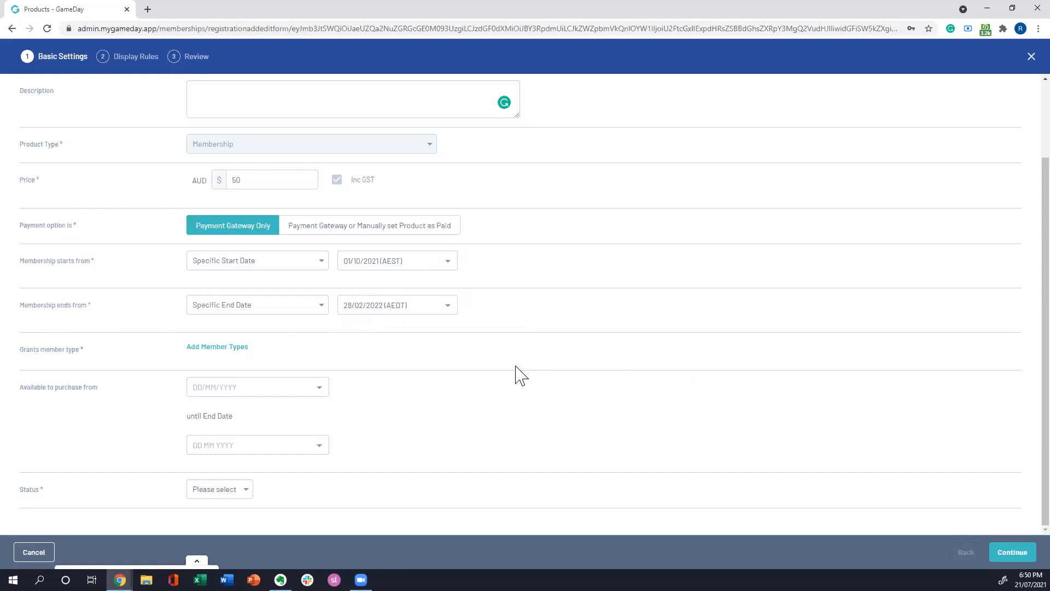
Step: Make the membership start from the Registration Date and end 365 Specific Days After Registration
left_click(322, 262)
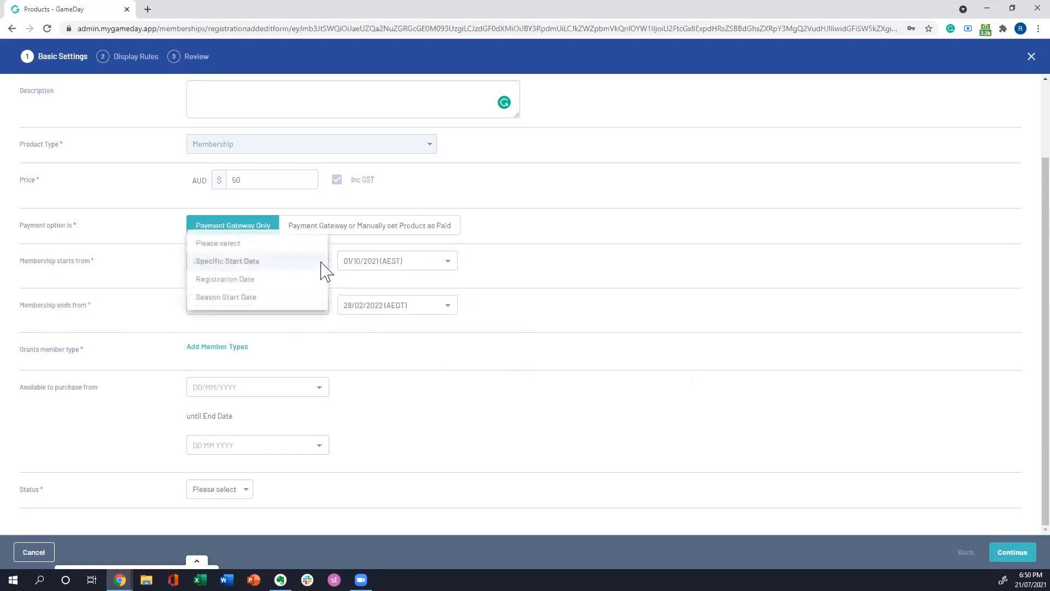
left_click(246, 282)
left_click(294, 306)
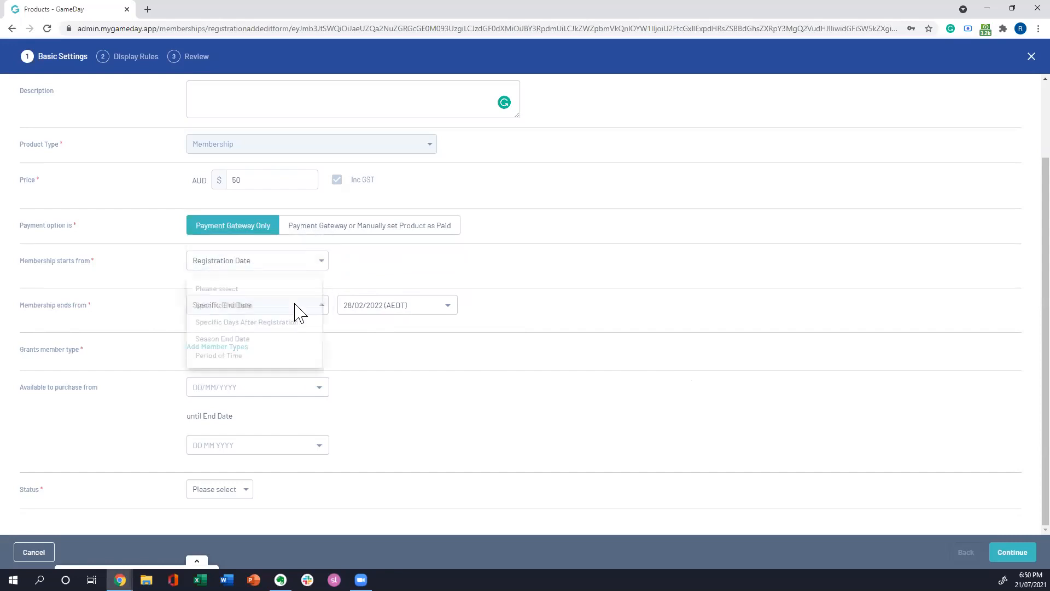
left_click(257, 326)
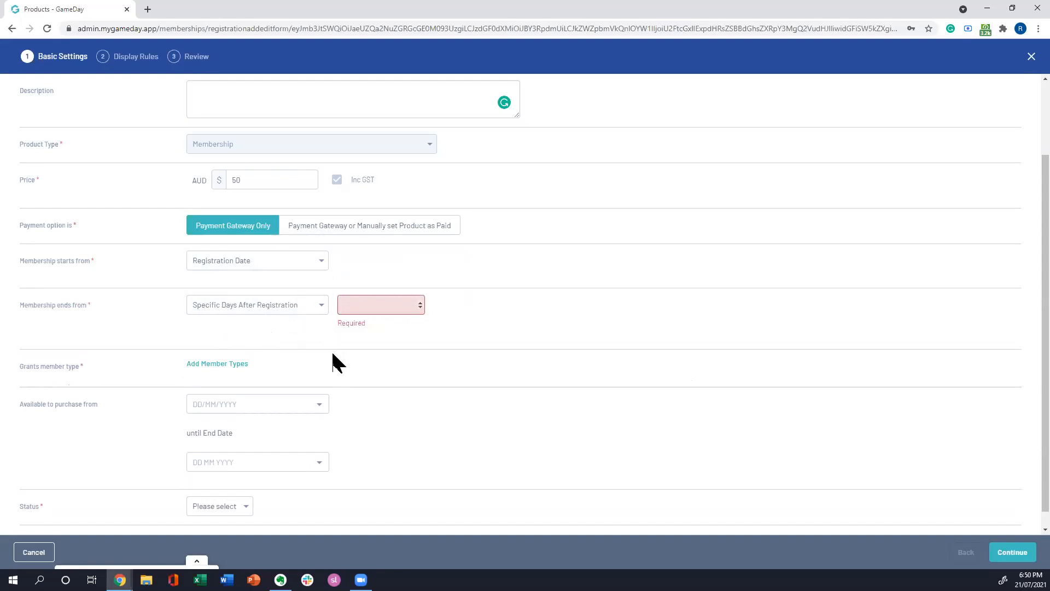
type("365")
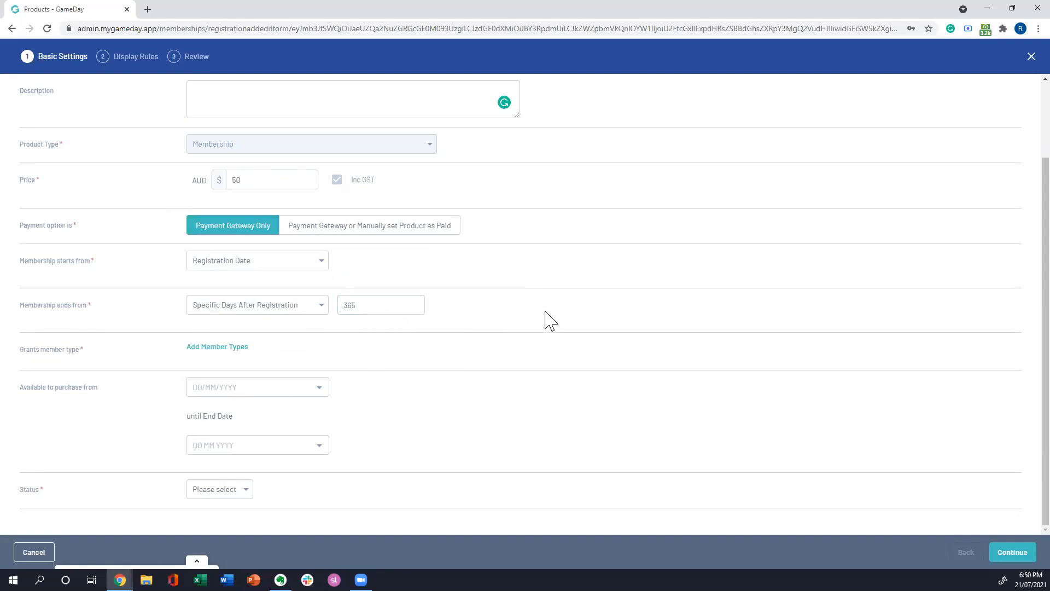
Step: Add Under 12 Athlete as the member type that the product grants
scroll(552, 319, "up", 2)
scroll(42, 415, "down", 1)
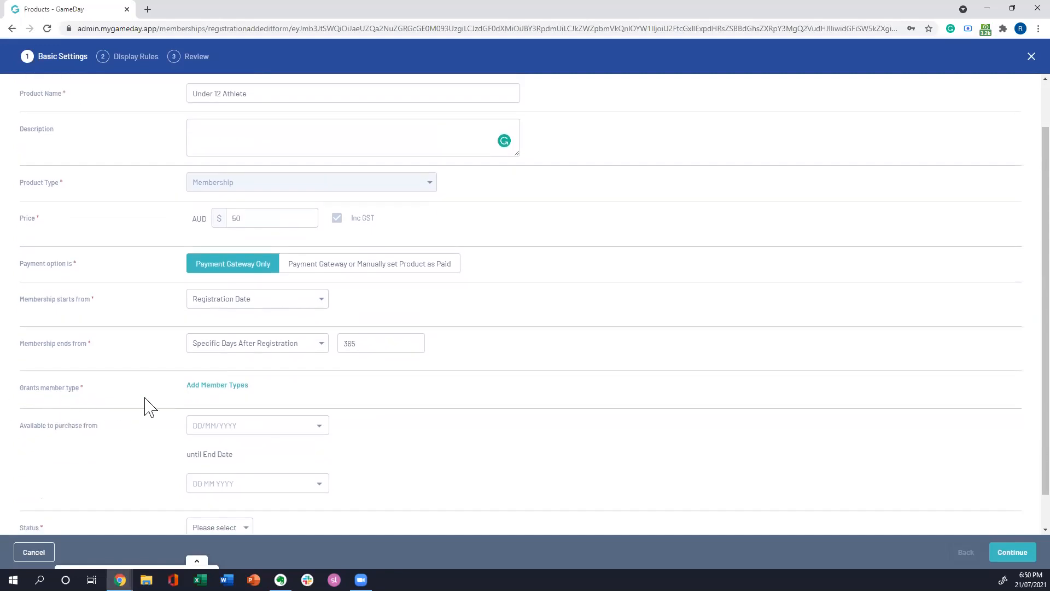
scroll(553, 367, "up", 1)
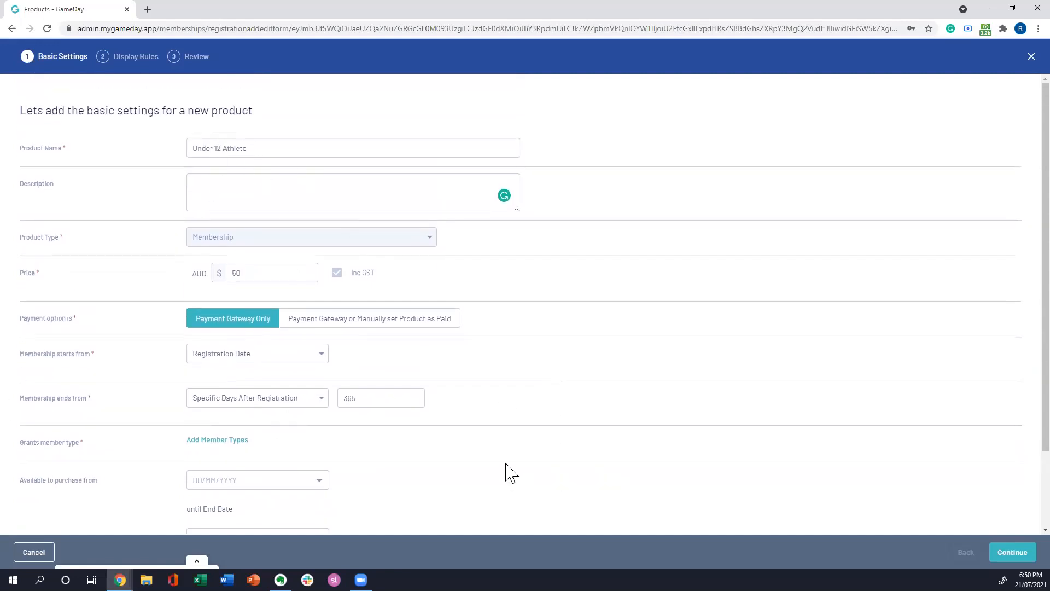
scroll(505, 468, "down", 2)
left_click(213, 346)
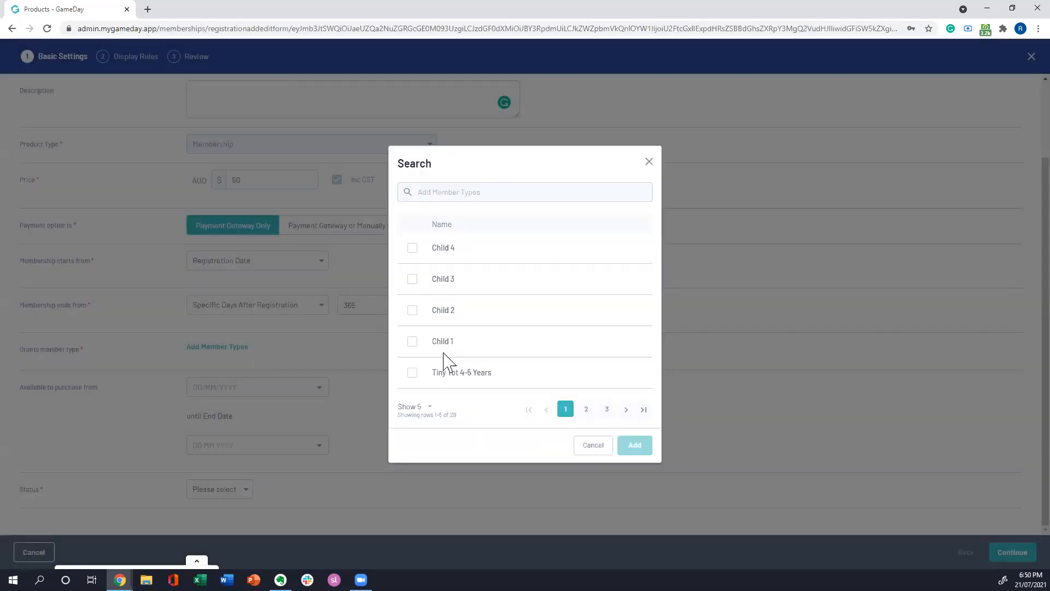
left_click(586, 409)
left_click(605, 409)
left_click(629, 412)
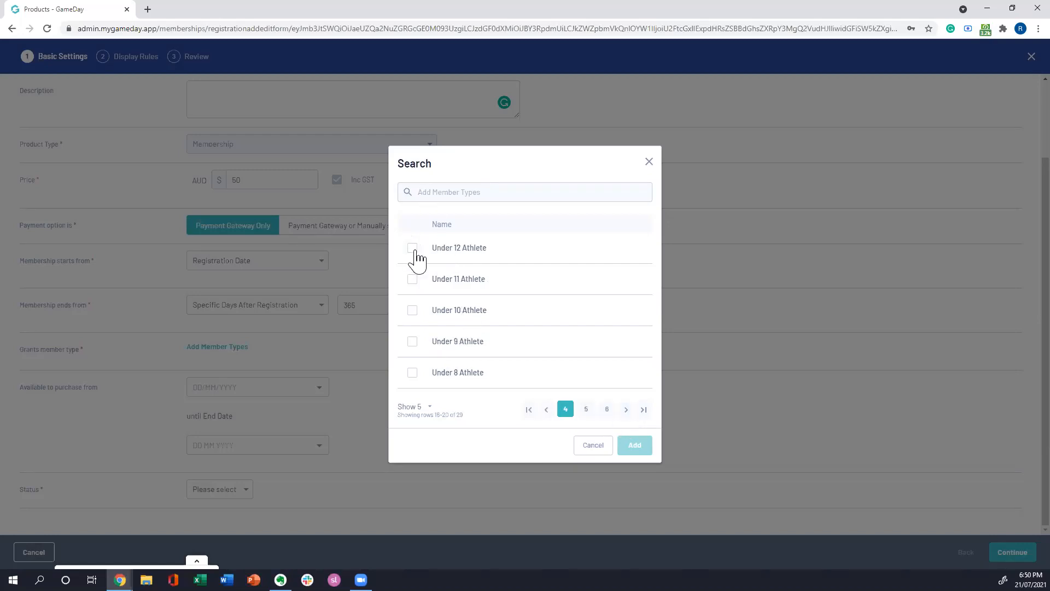
left_click(412, 249)
left_click(635, 445)
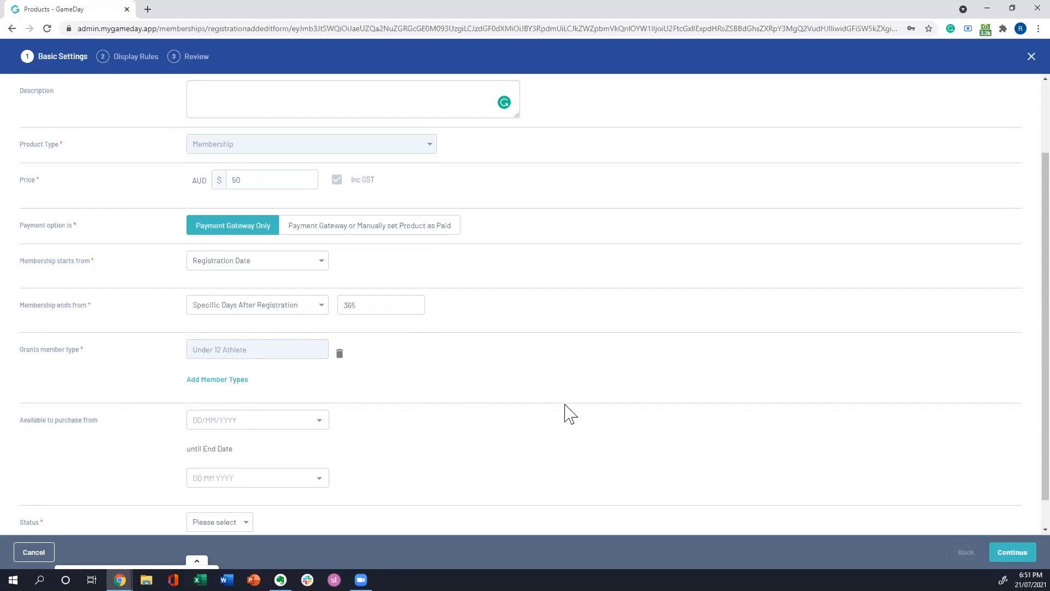
Step: Make the product available to purchase from 01/07/2021 until 30/09/2021
scroll(610, 365, "down", 1)
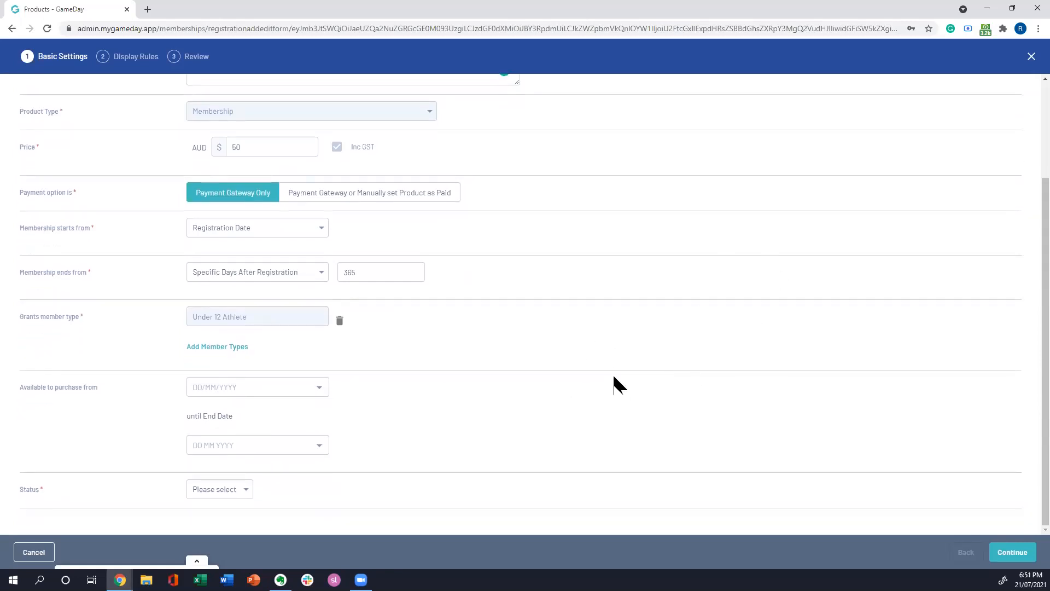
left_click(304, 390)
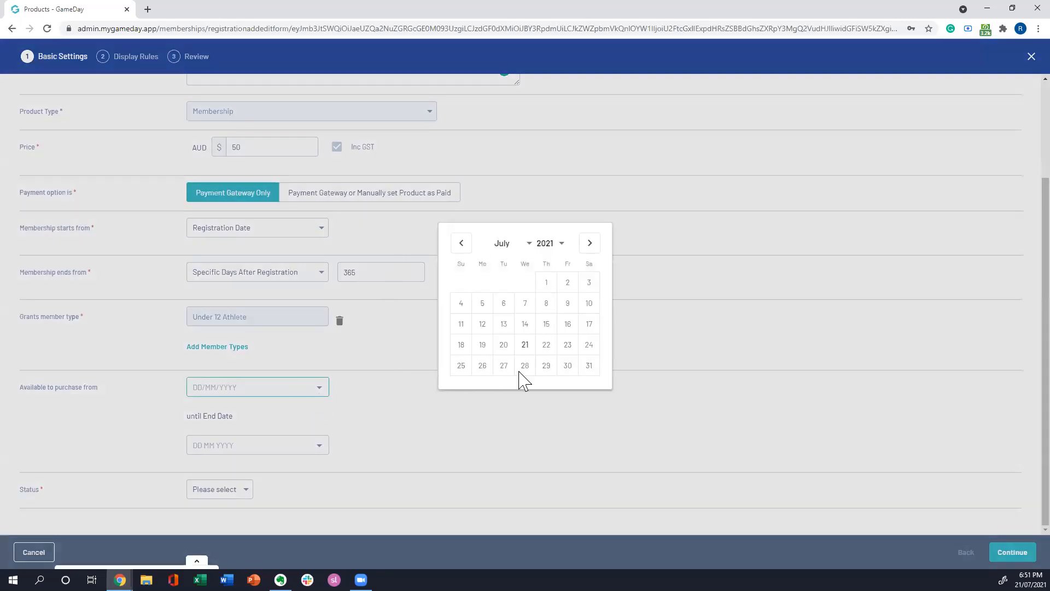
left_click(546, 283)
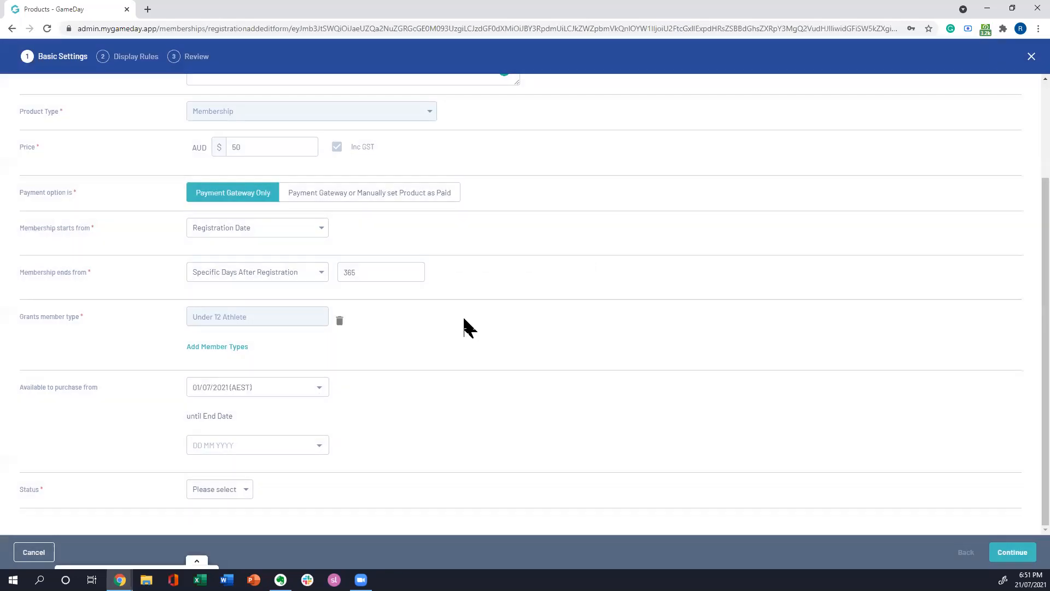
left_click(326, 452)
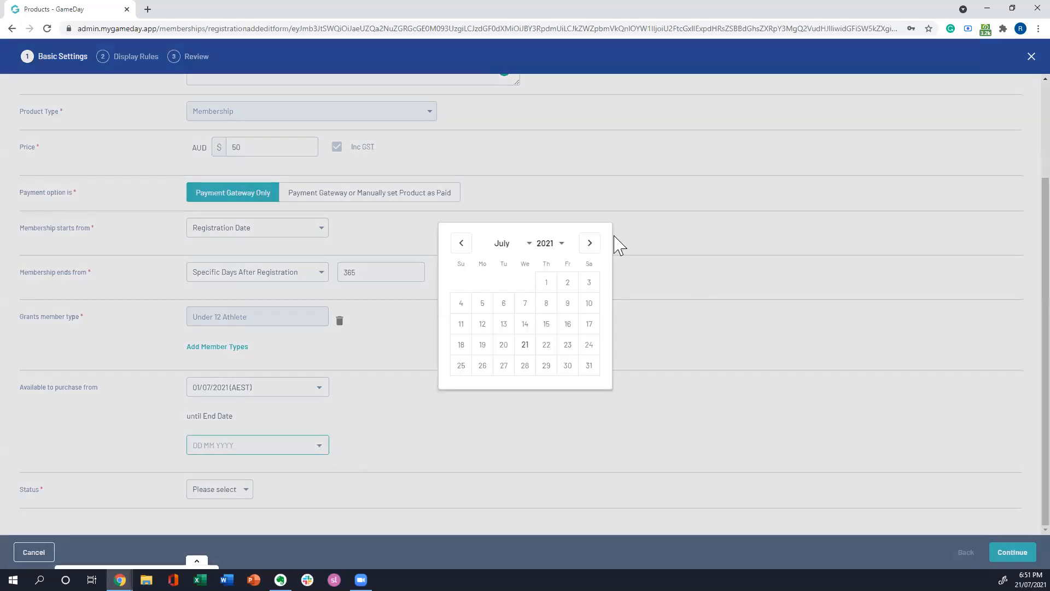
left_click(590, 246)
left_click(590, 244)
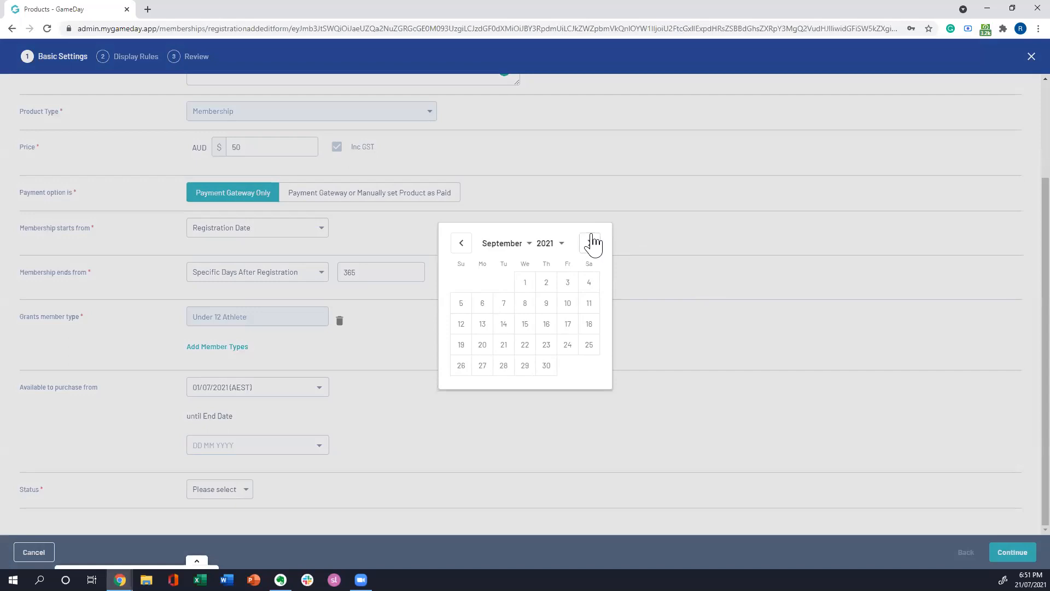
left_click(546, 366)
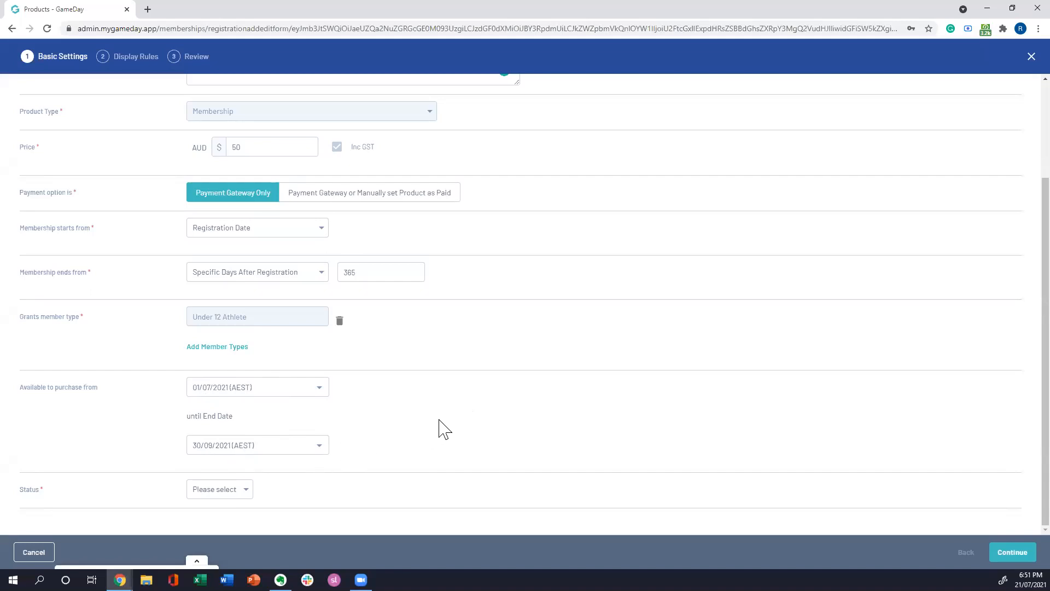
Step: Choose the product's status and continue to the Display Rules
left_click(252, 491)
left_click(207, 509)
left_click(1013, 554)
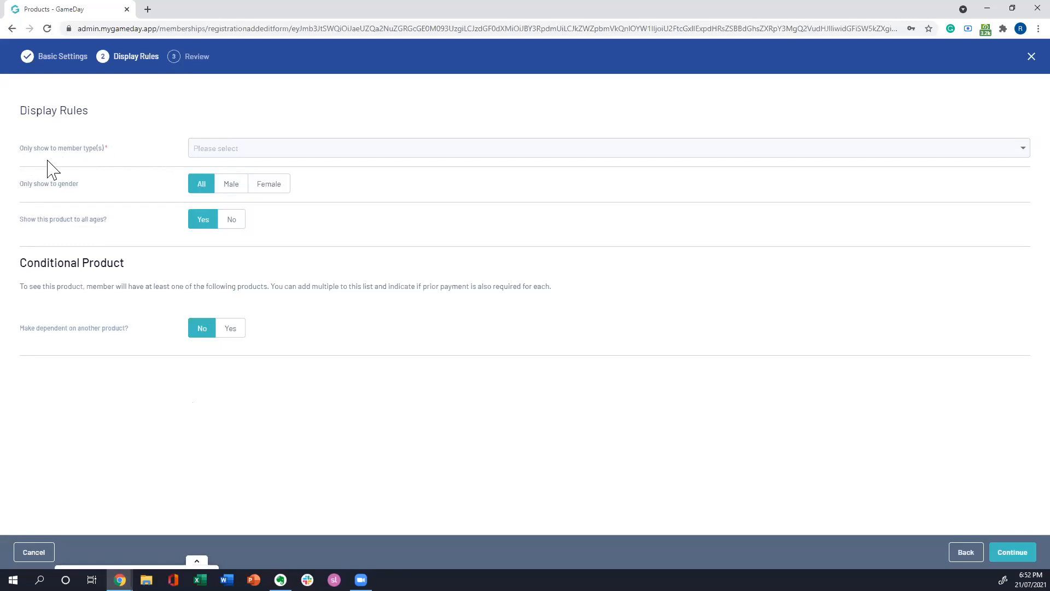
Step: Show the product only to the Under 12 Athlete member type in the Display Rules
left_click(241, 143)
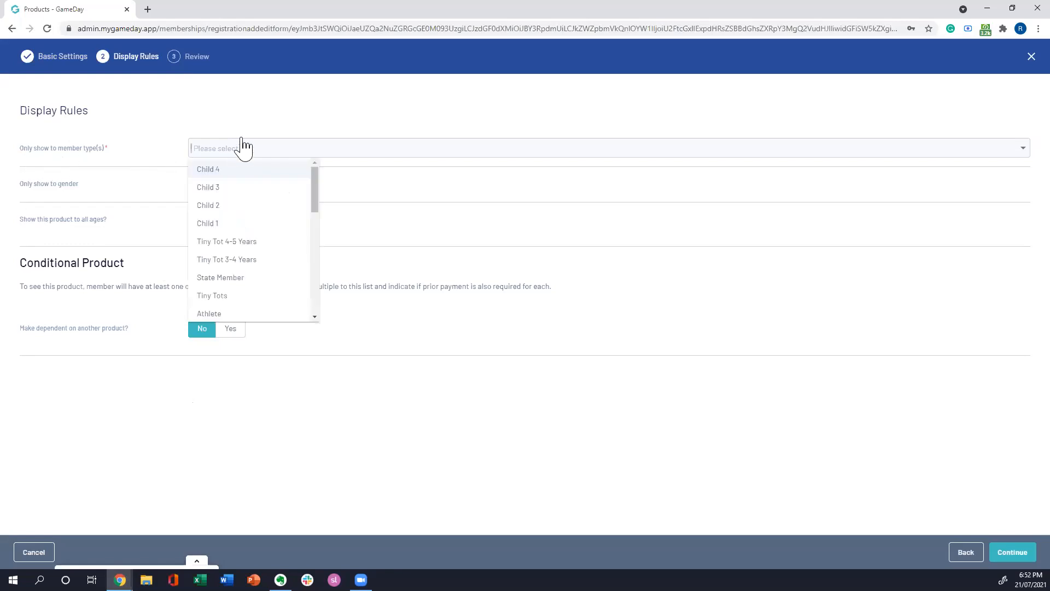
left_click_drag(319, 197, 334, 239)
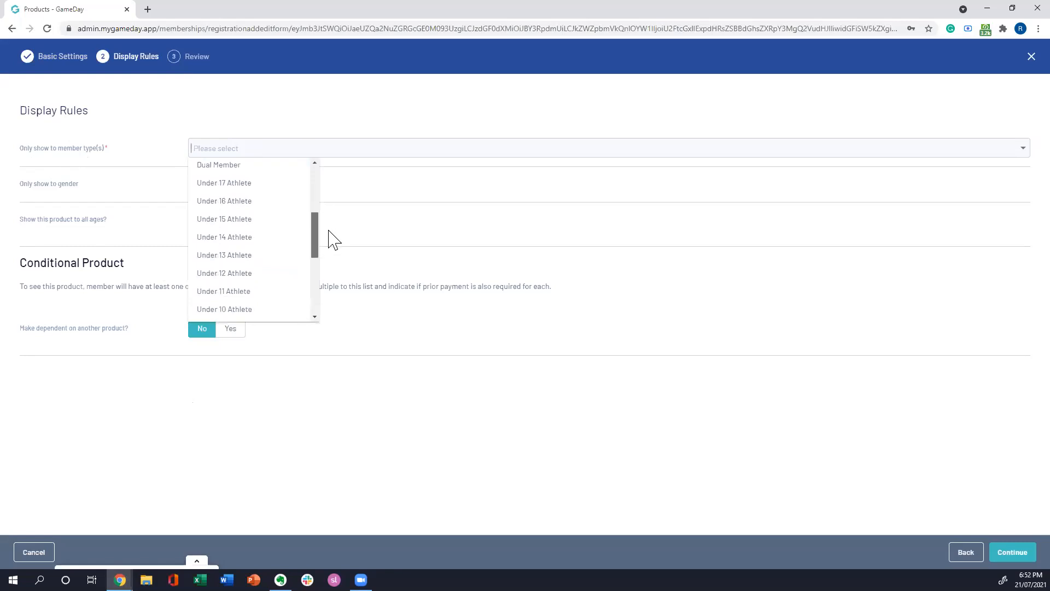
left_click(232, 262)
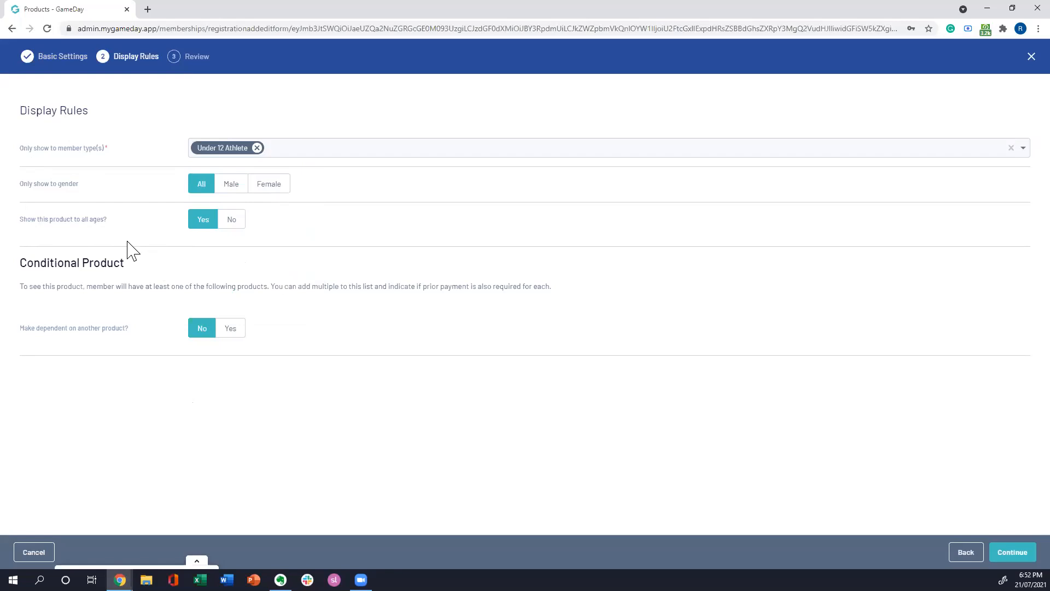
Step: Restrict the product by age, with both the minimum and maximum age set to 12
left_click(240, 219)
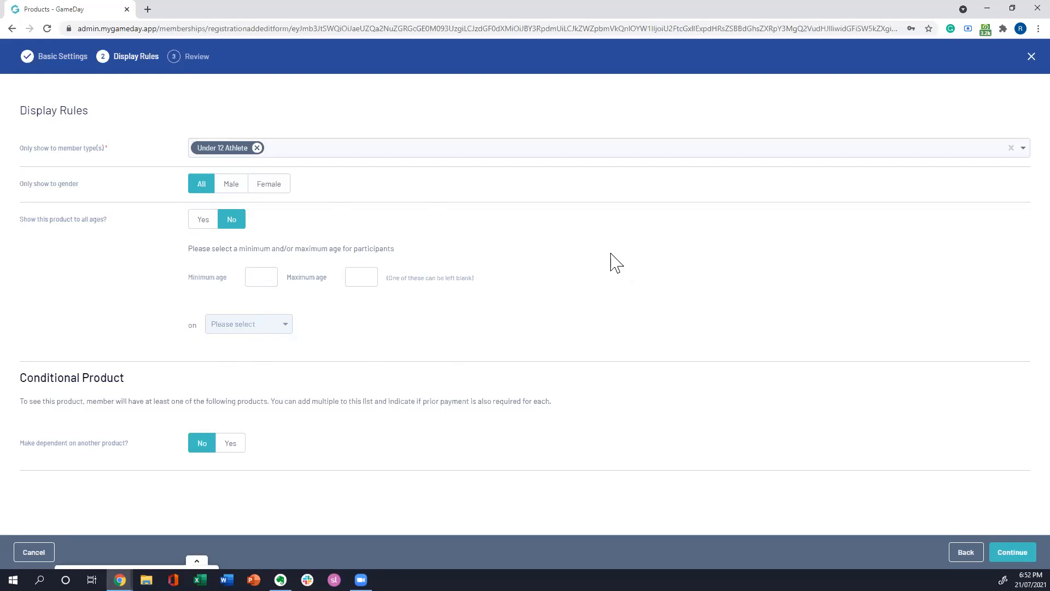
left_click(253, 276)
type("12")
left_click(357, 269)
type("12")
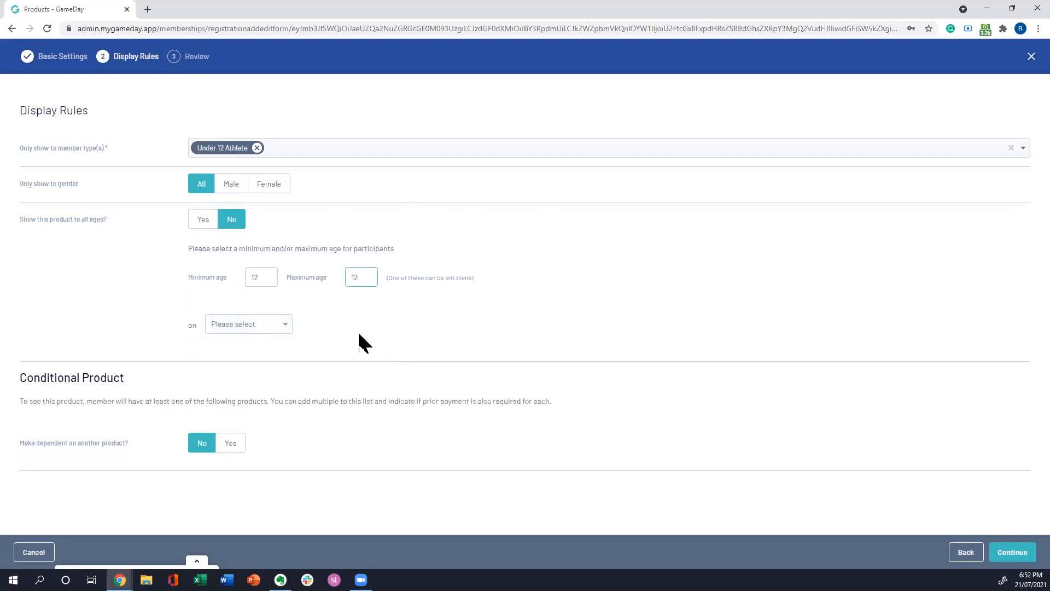
Step: Base the age restriction on a Specific Date of 31 December 2022
left_click(259, 325)
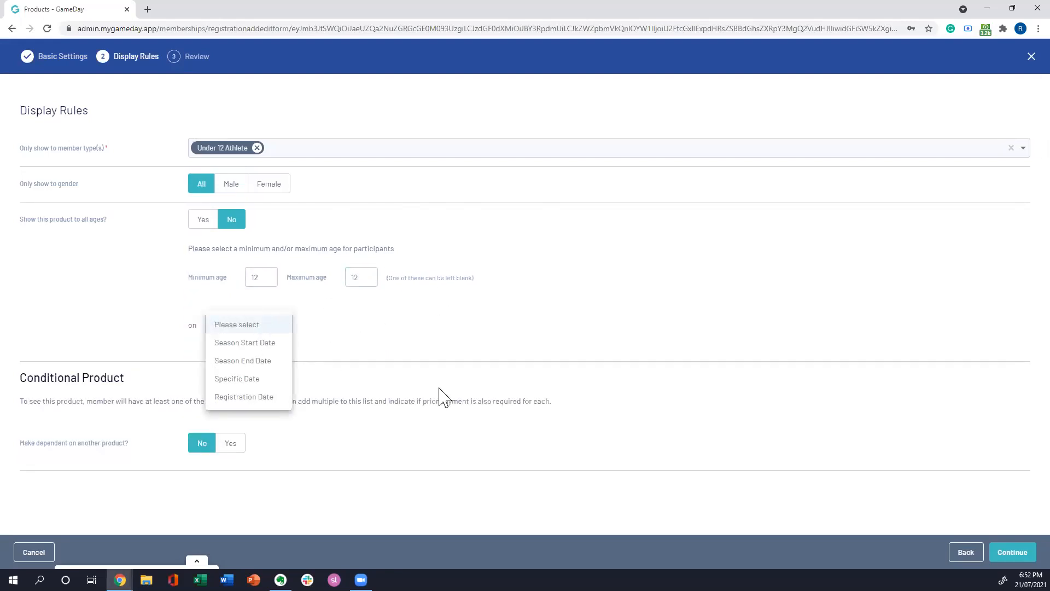
left_click(252, 378)
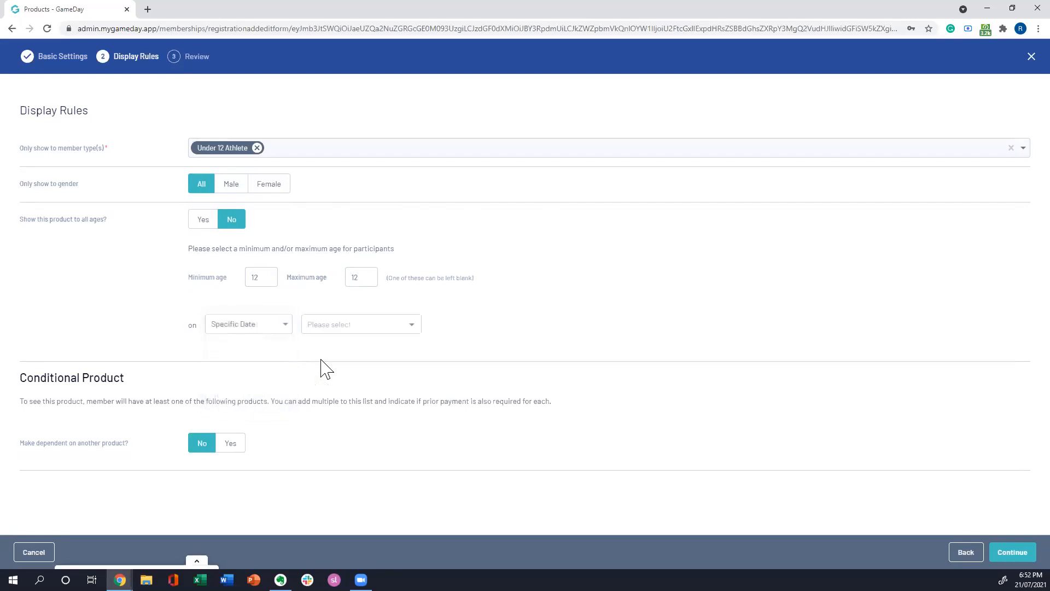
left_click(390, 327)
left_click(546, 244)
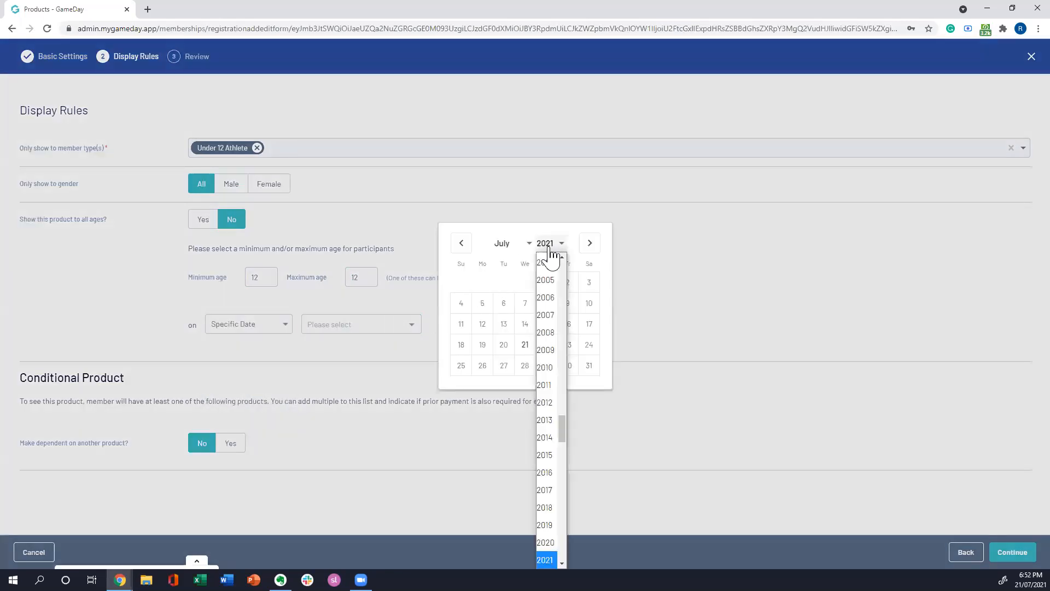
scroll(560, 435, "down", 3)
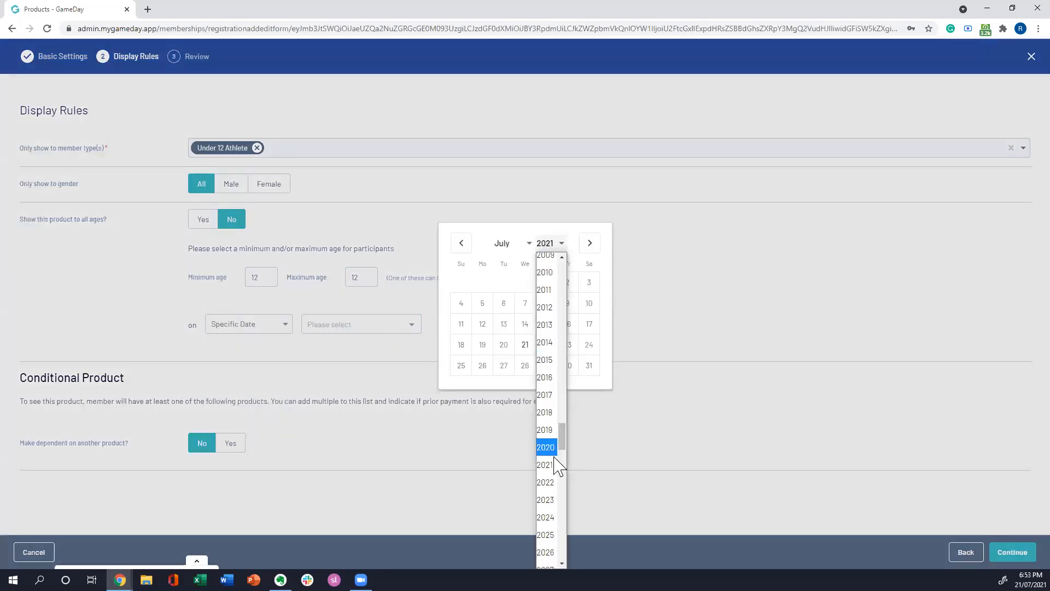
left_click(547, 482)
left_click(523, 244)
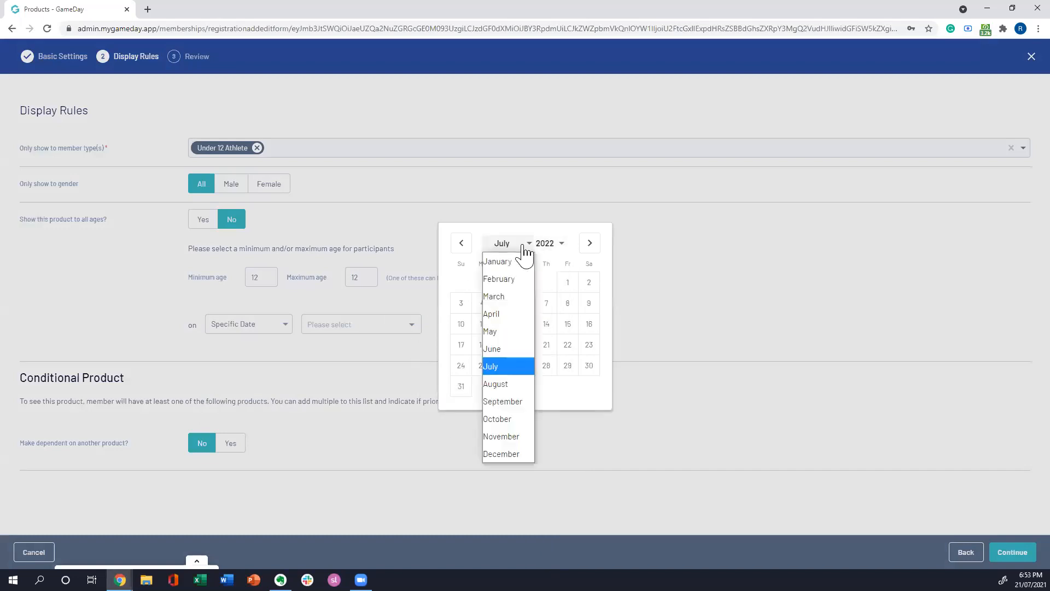
left_click(508, 454)
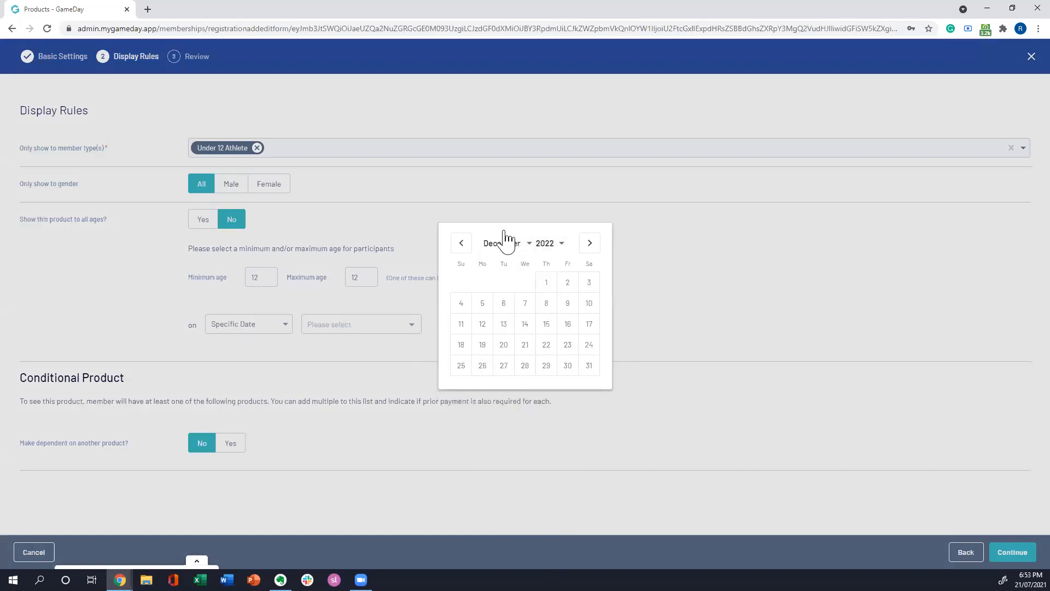
left_click(590, 365)
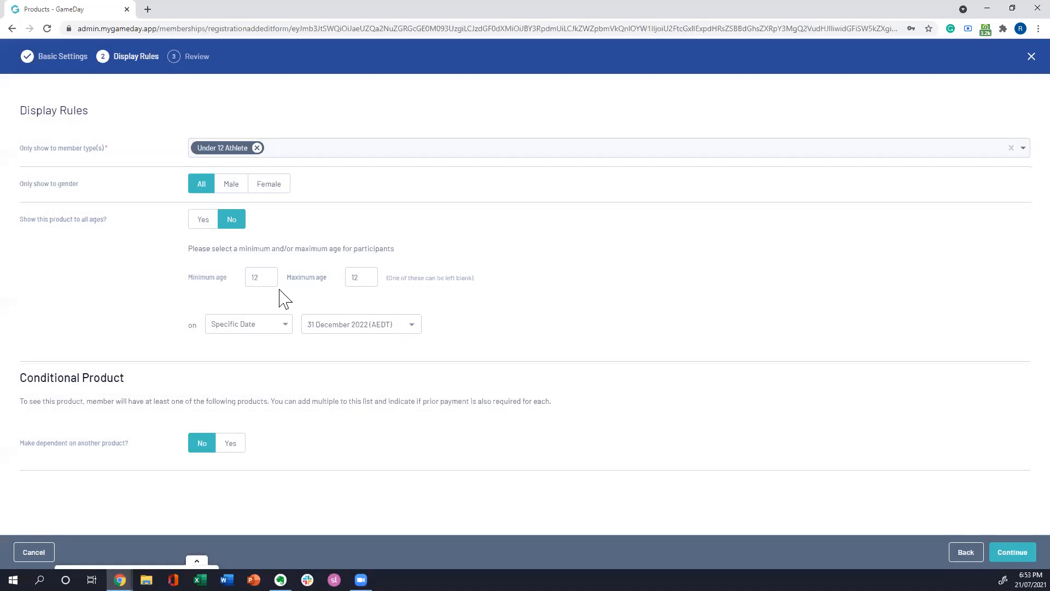
Step: Continue to the product review, check the details through to Conditional Product, and confirm and save the product
left_click(364, 277)
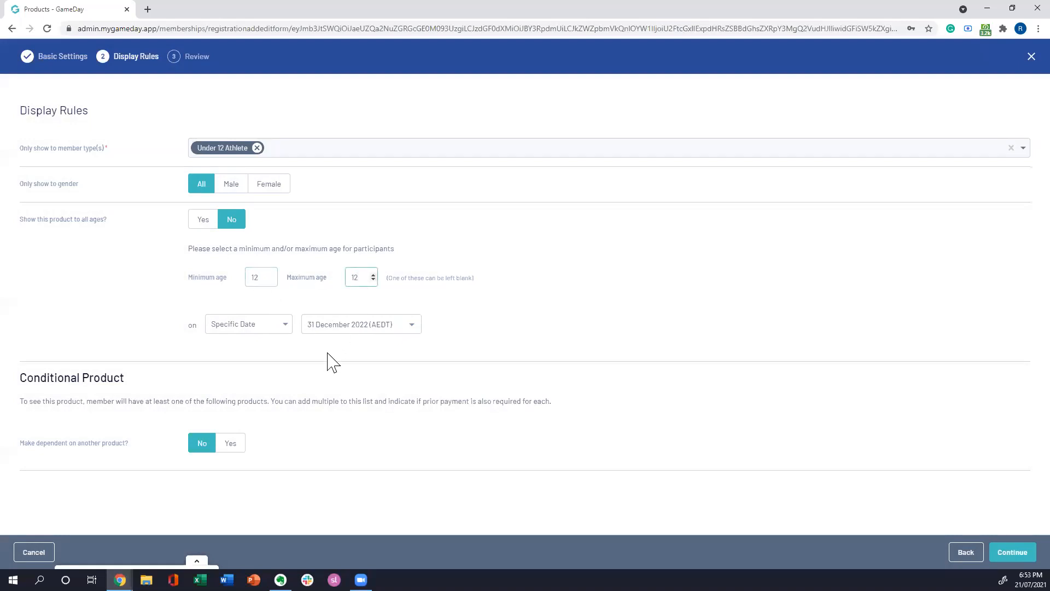
left_click(364, 382)
left_click(1012, 553)
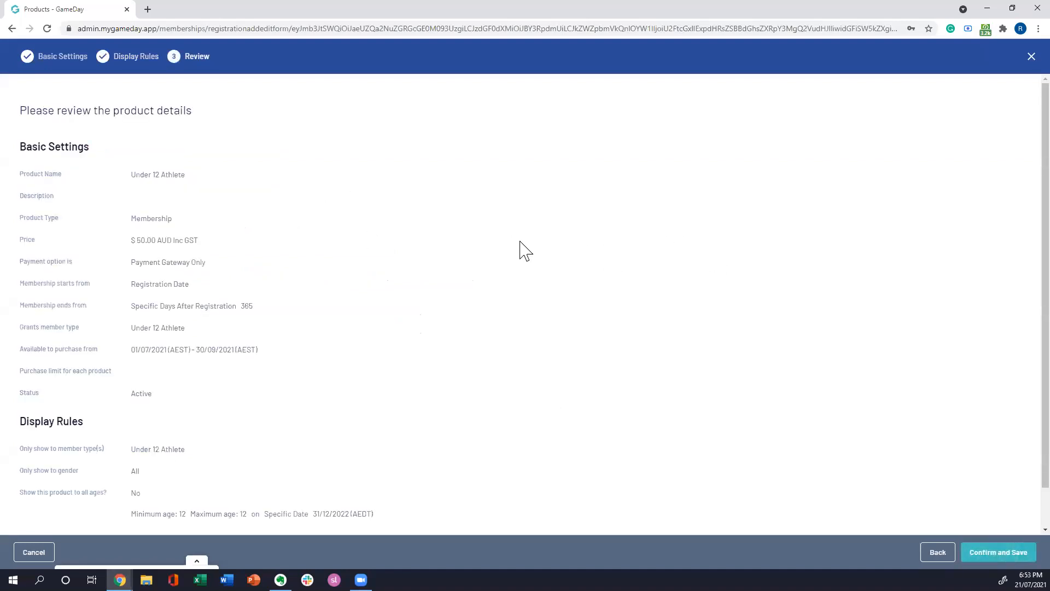
scroll(547, 257, "down", 1)
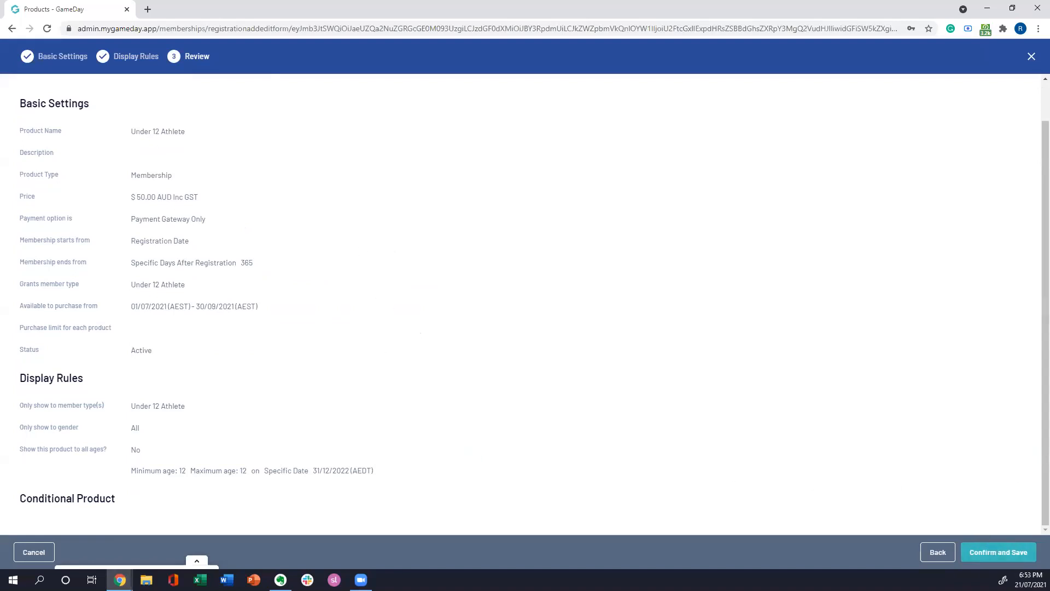
left_click(998, 552)
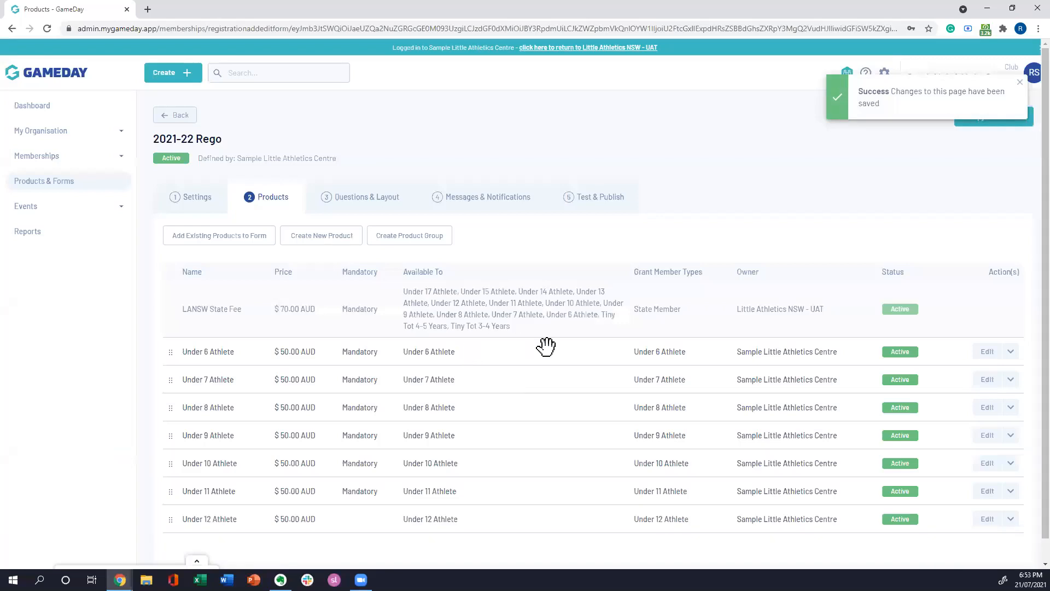
Step: Mark the Under 12 Athlete product as mandatory on the 2021-22 Rego form
scroll(549, 350, "down", 1)
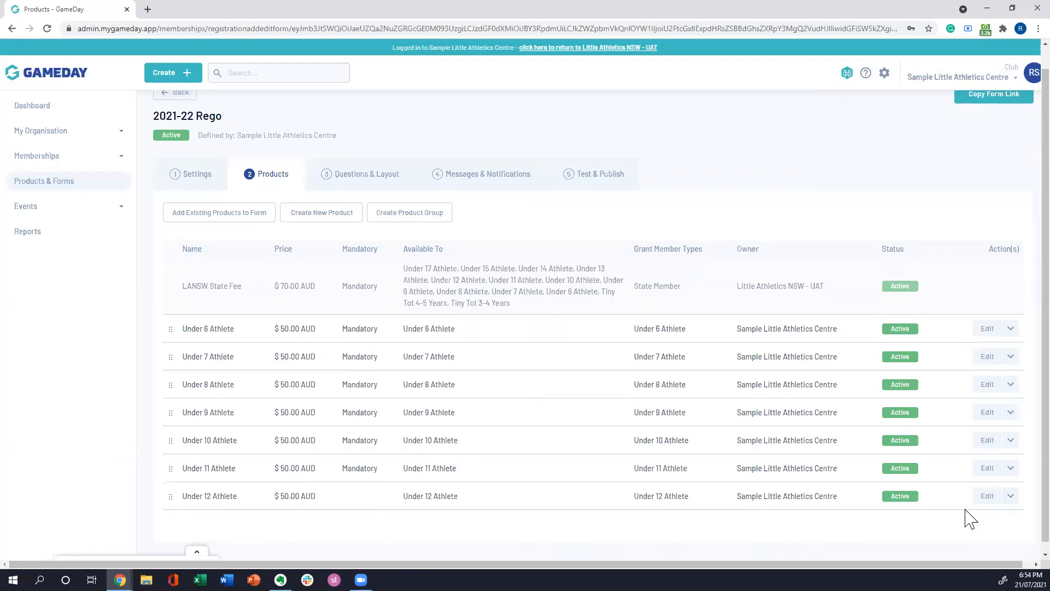
left_click(1011, 497)
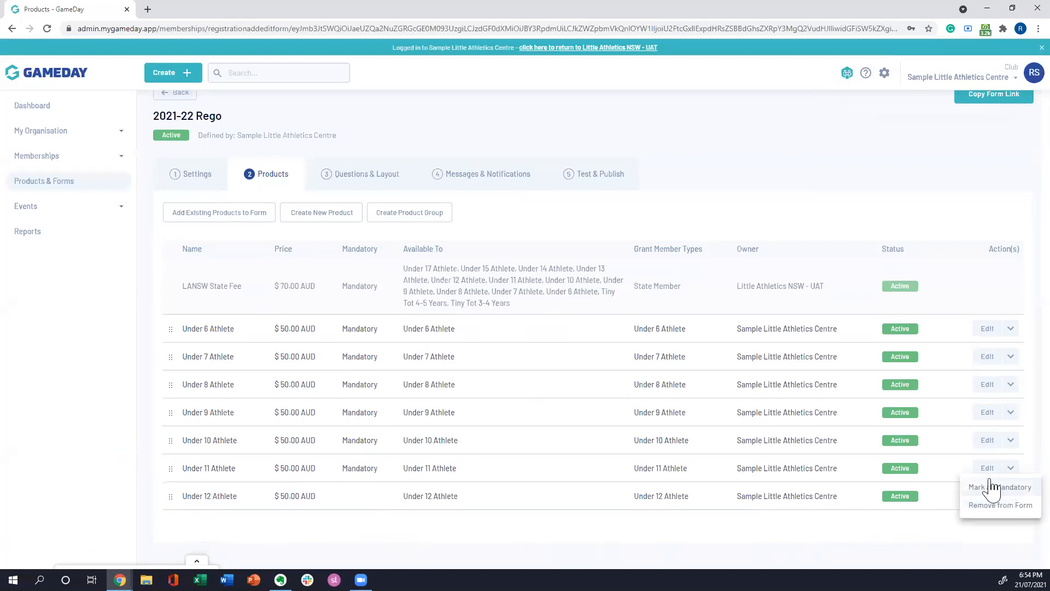
left_click(992, 487)
left_click(997, 542)
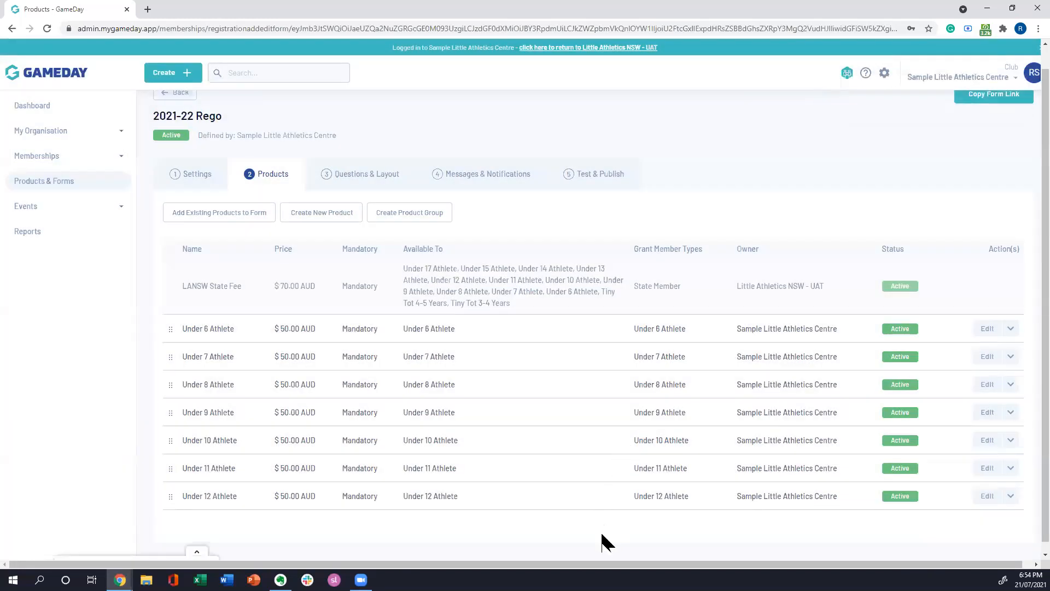
Step: Open the organisation's full product list under Products & Forms and filter it to Active products
scroll(547, 440, "down", 1)
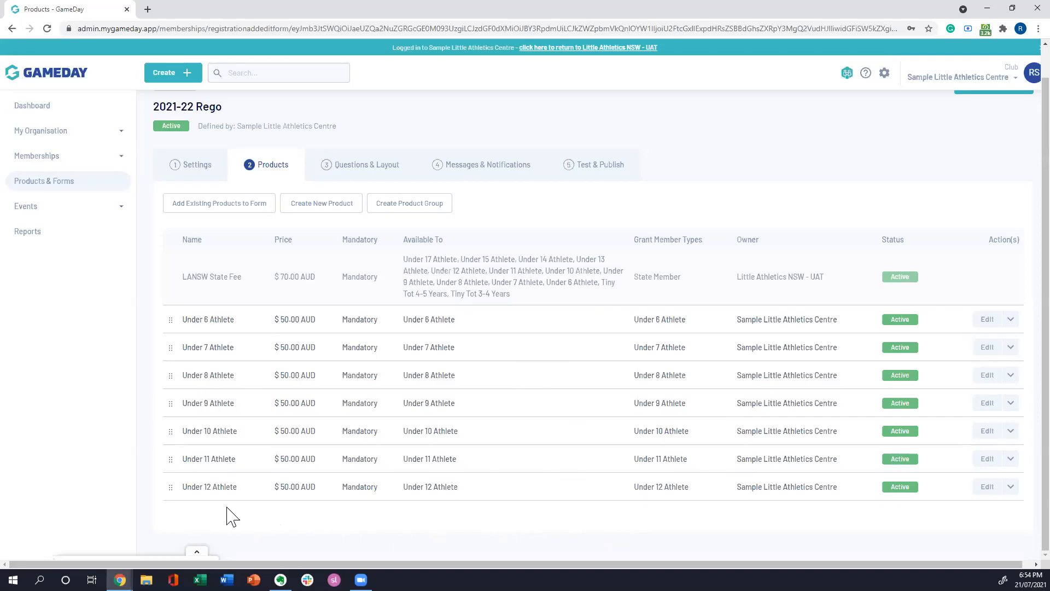
left_click(62, 188)
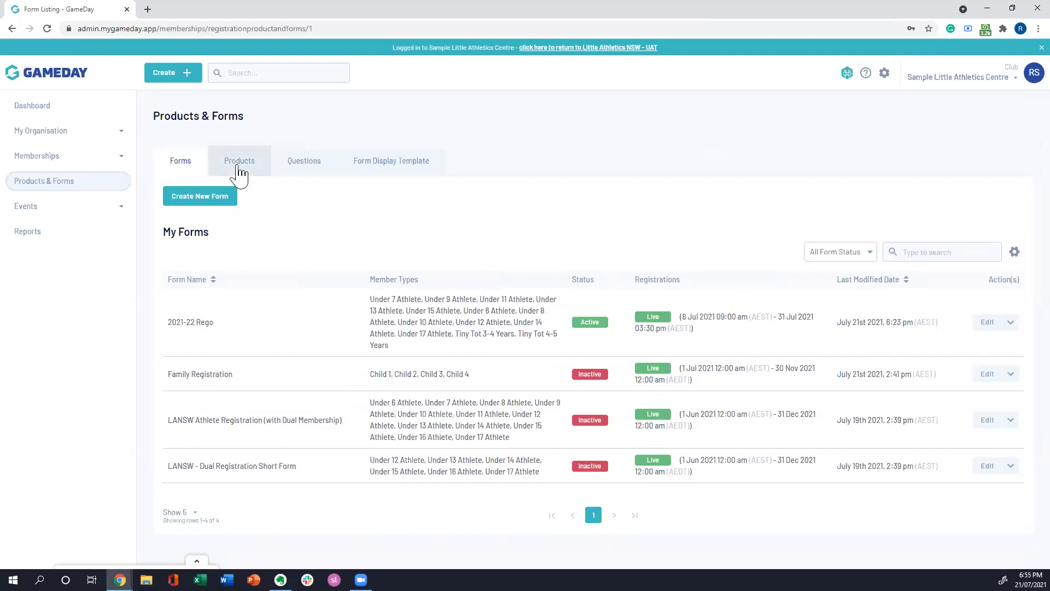
left_click(238, 167)
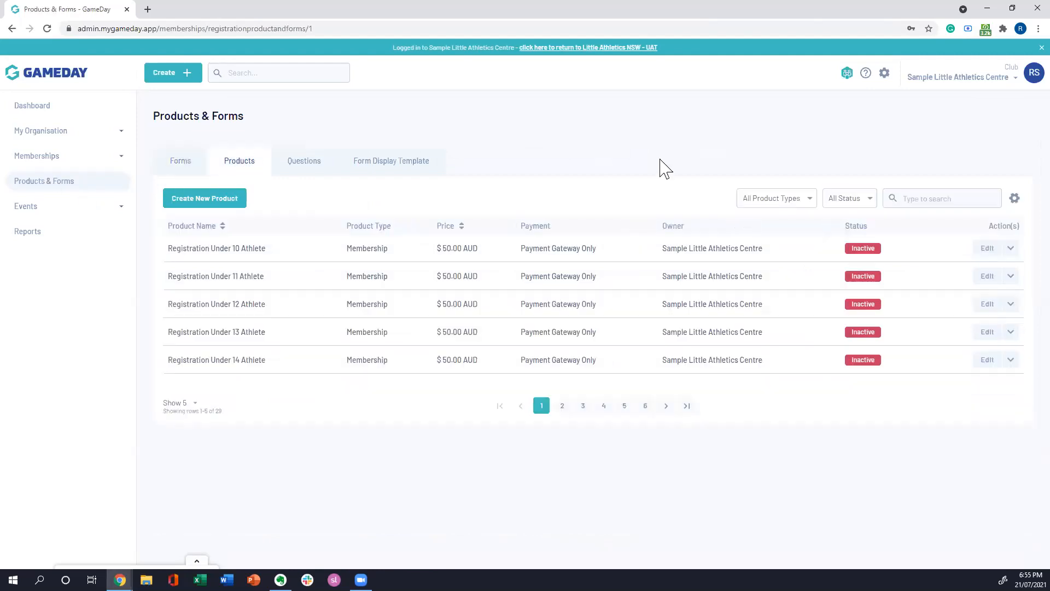
left_click(870, 198)
left_click(848, 220)
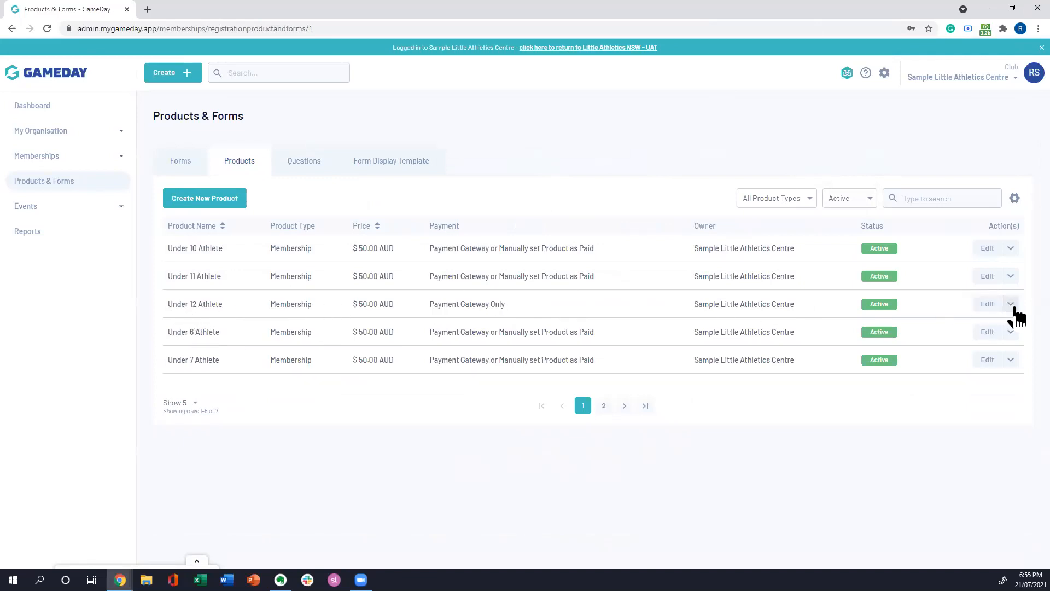
Step: Clone the Under 12 Athlete product and confirm the cloning
left_click(1012, 306)
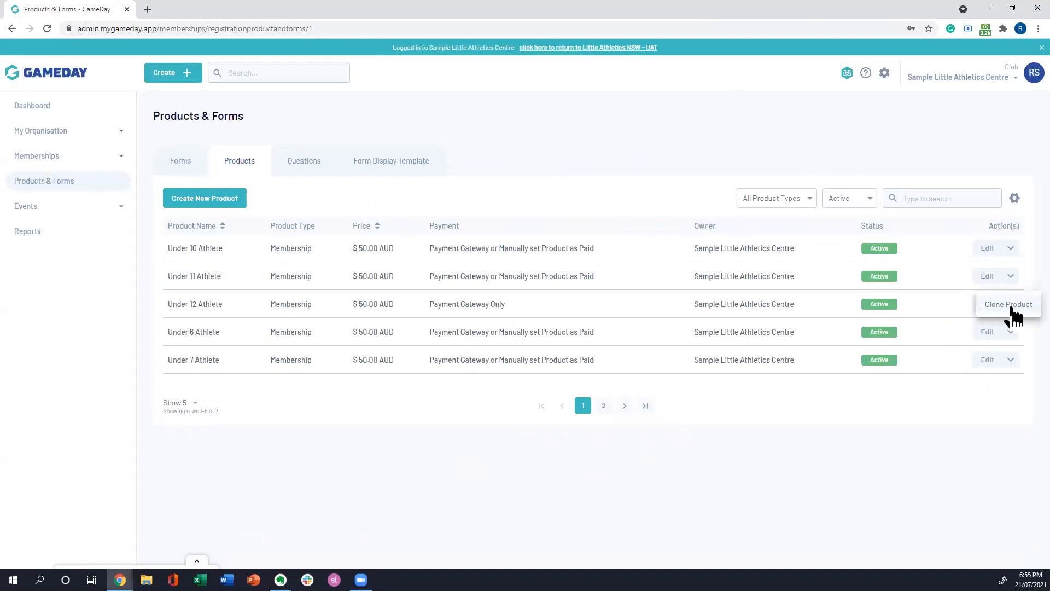
left_click(1012, 305)
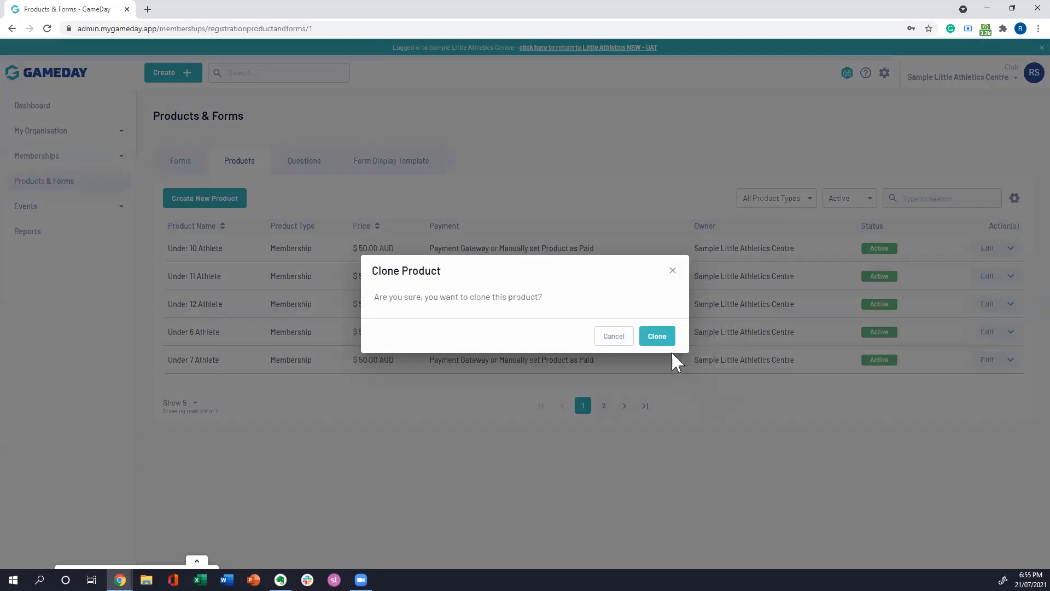
left_click(657, 335)
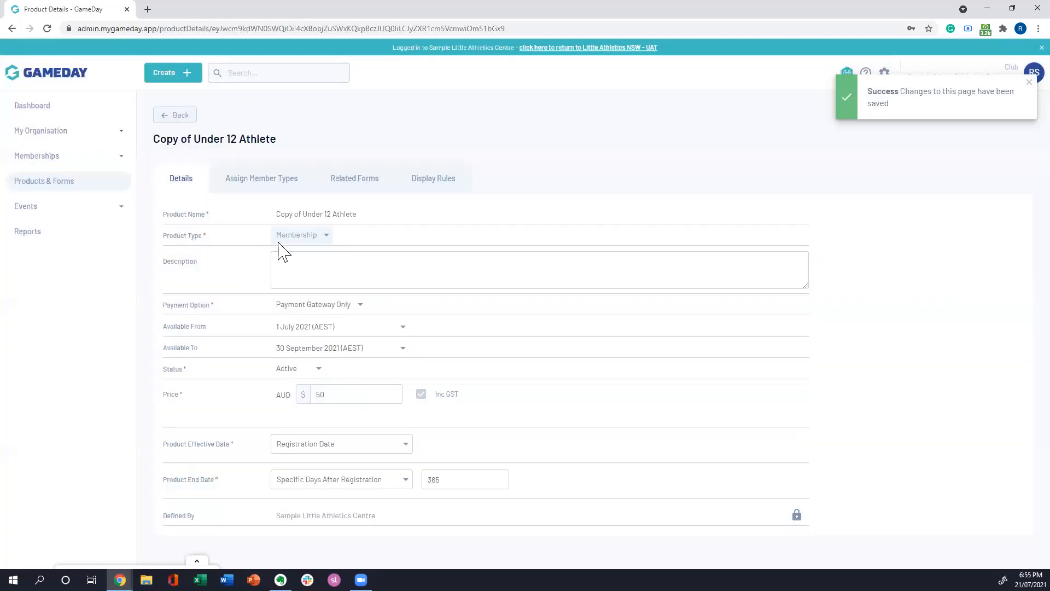
Step: Rename the cloned product to Under 13 Athlete and save its details
left_click(304, 214)
key("BackSpace")
key("BackSpace")
key("BackSpace")
key("BackSpace")
key("BackSpace")
key("BackSpace")
key("BackSpace")
key("BackSpace")
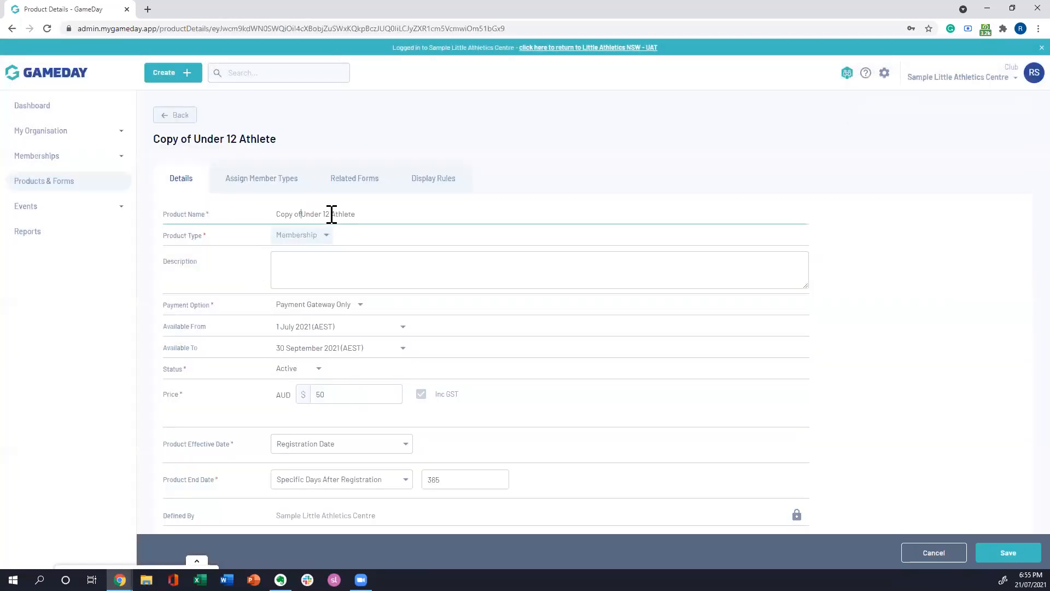
left_click(305, 214)
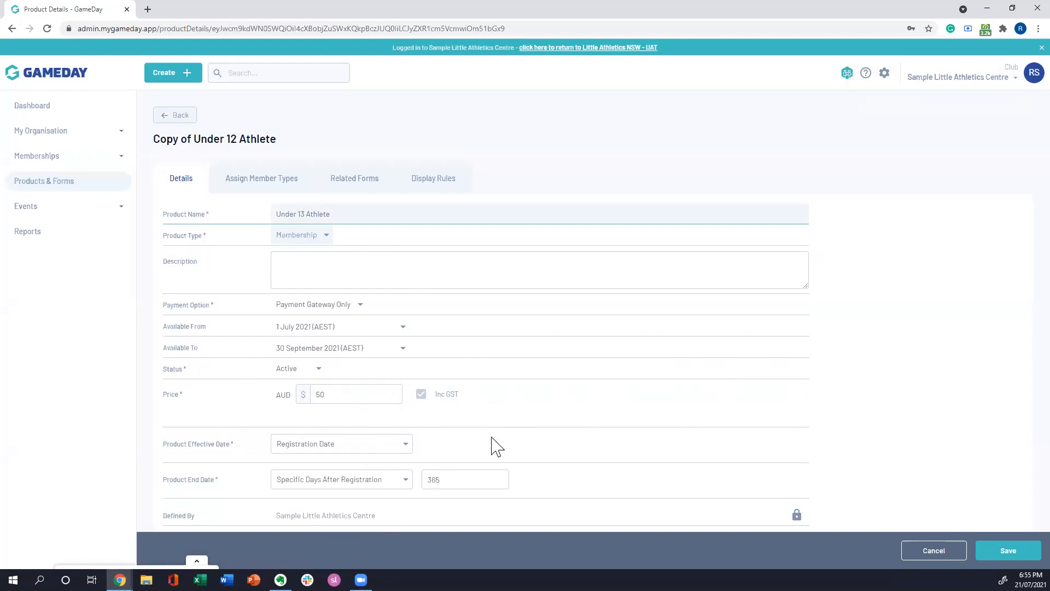
left_click(1003, 327)
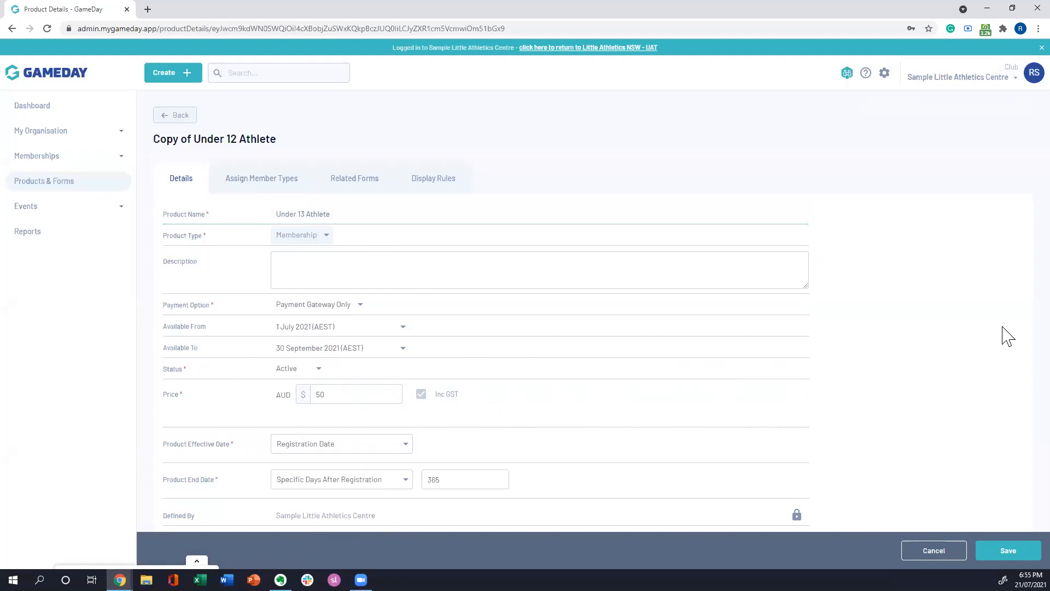
left_click(347, 213)
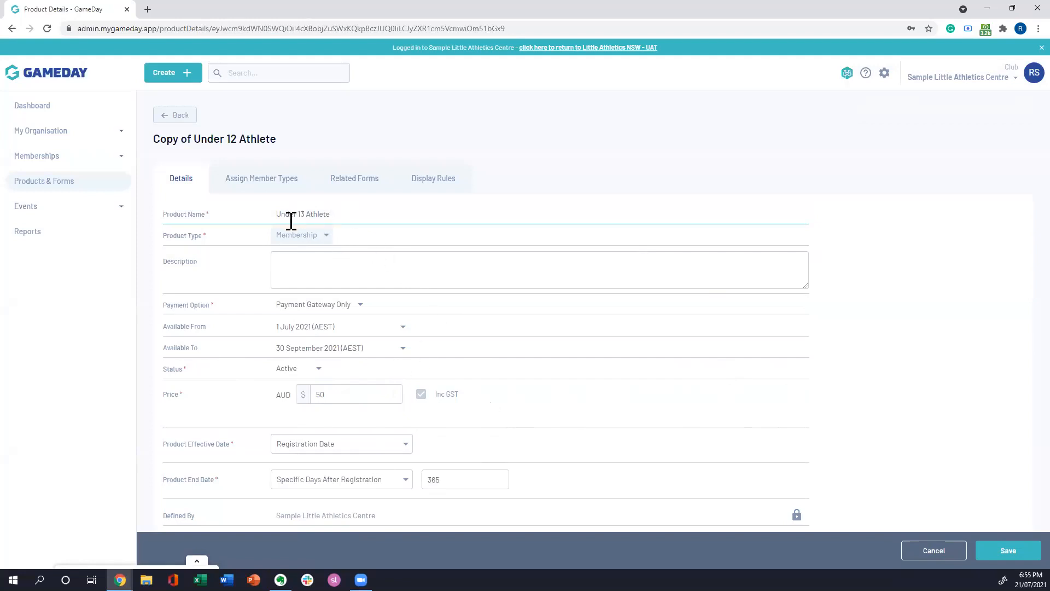
left_click(1011, 552)
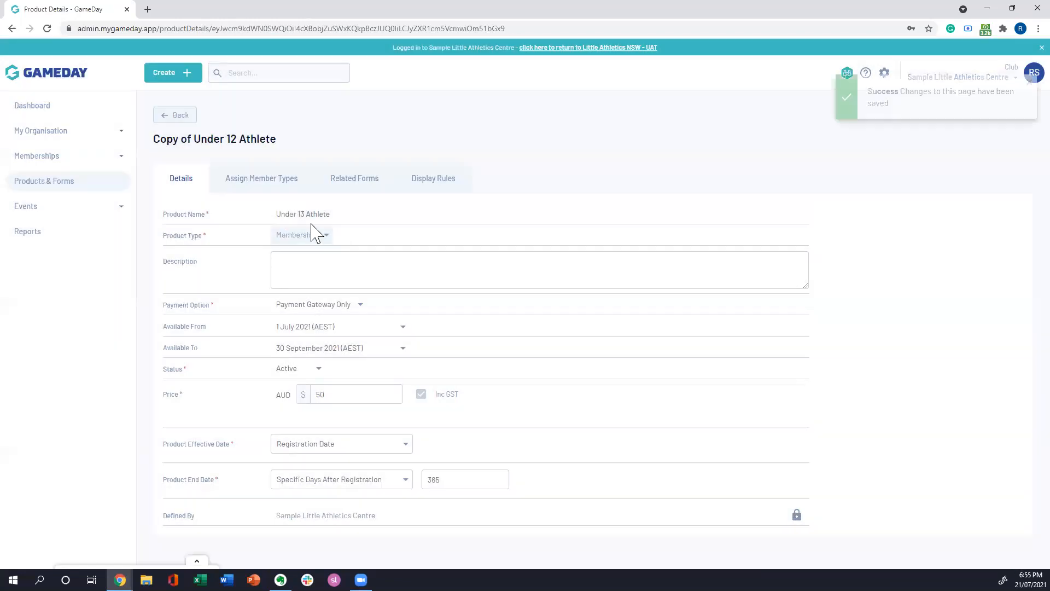
Step: Replace the cloned product's assigned Under 12 Athlete member type with Under 13 Athlete and save the change
left_click(246, 182)
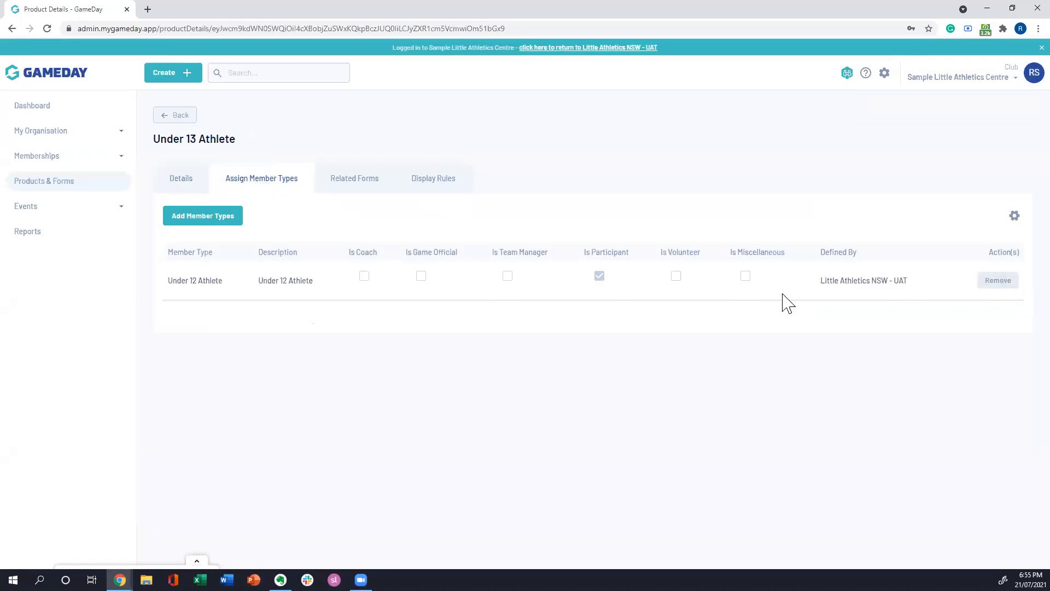
left_click(218, 247)
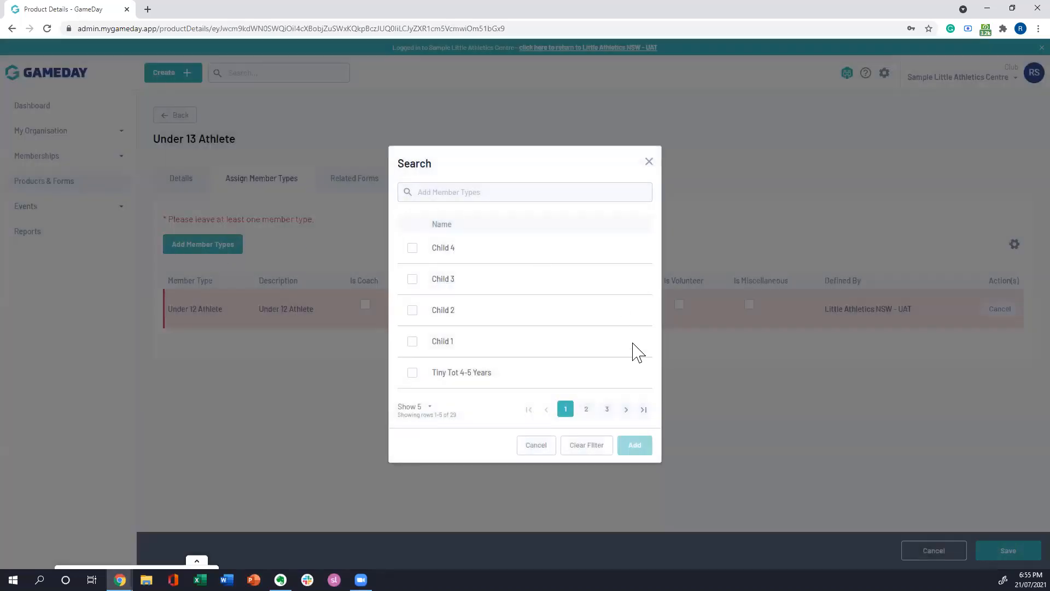
left_click(585, 412)
left_click(608, 415)
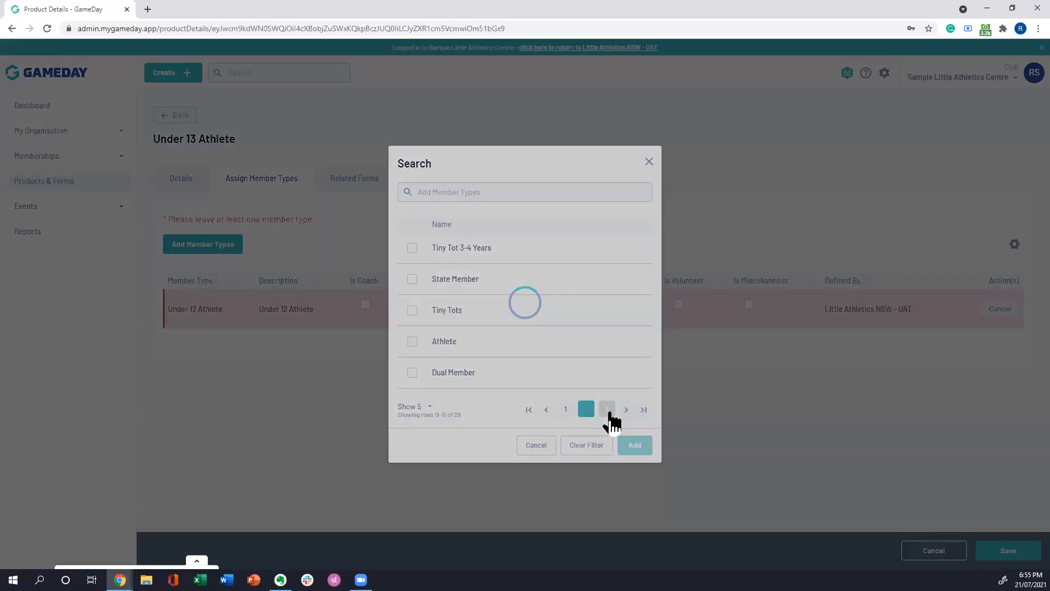
left_click(413, 373)
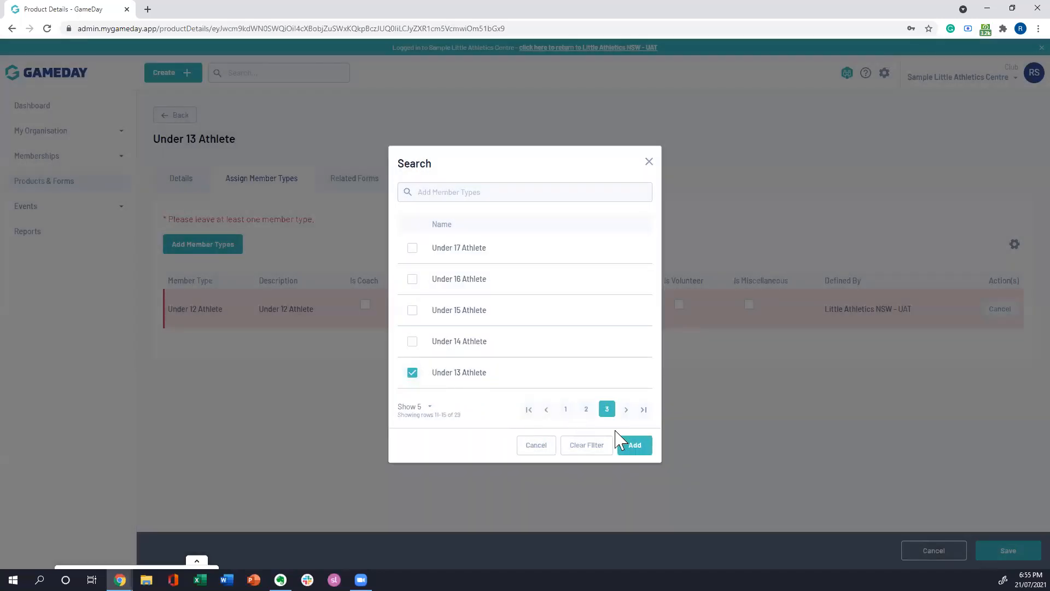
left_click(637, 447)
left_click(1003, 549)
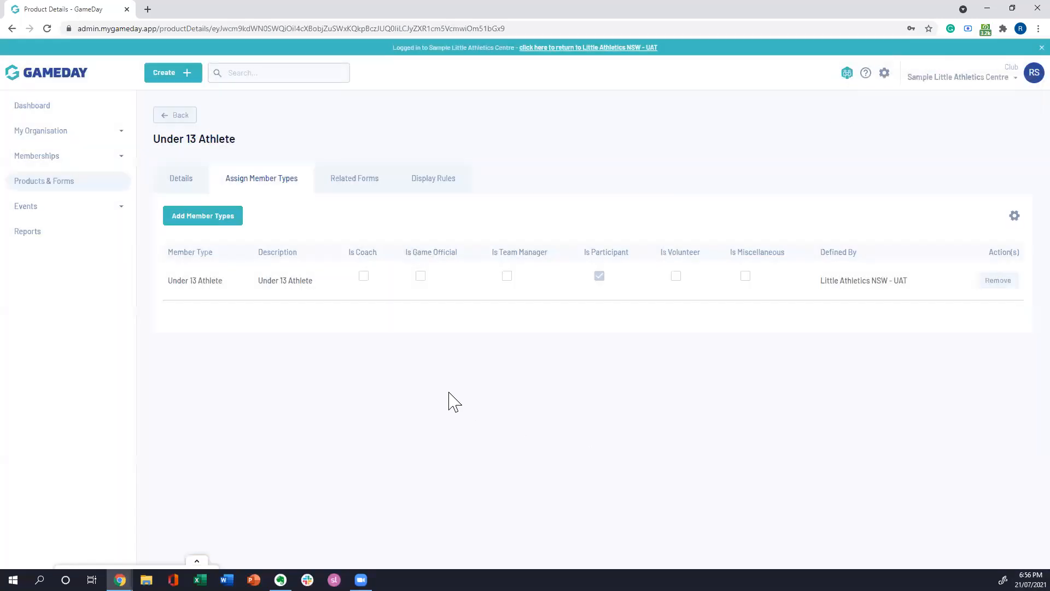
Step: In the Under 13 Athlete product's display rules, replace the Under 12 Athlete member type with Under 13 Athlete
left_click(432, 186)
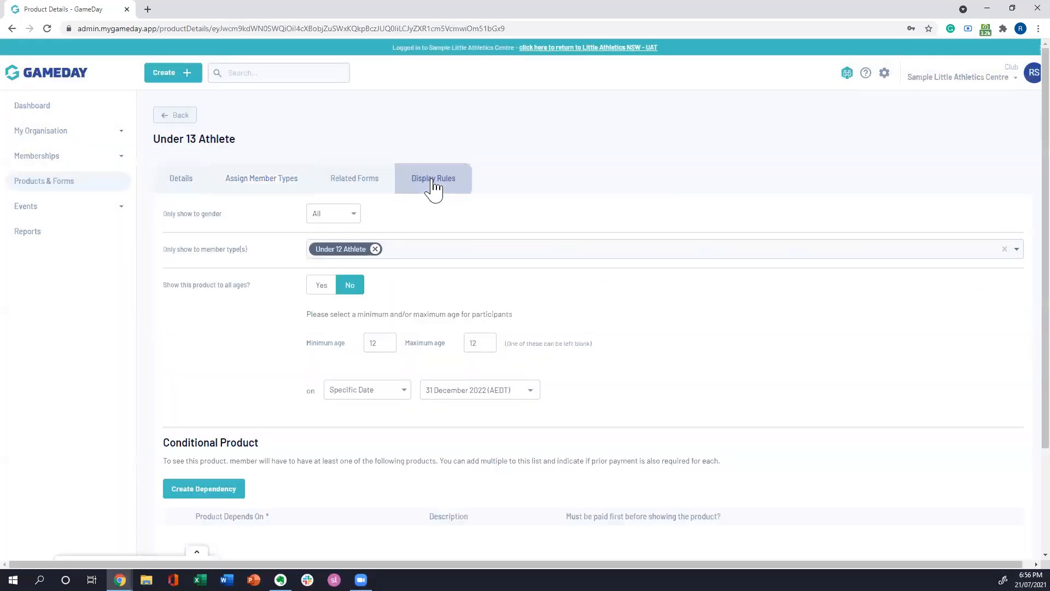
left_click(375, 249)
left_click(345, 255)
scroll(367, 353, "down", 5)
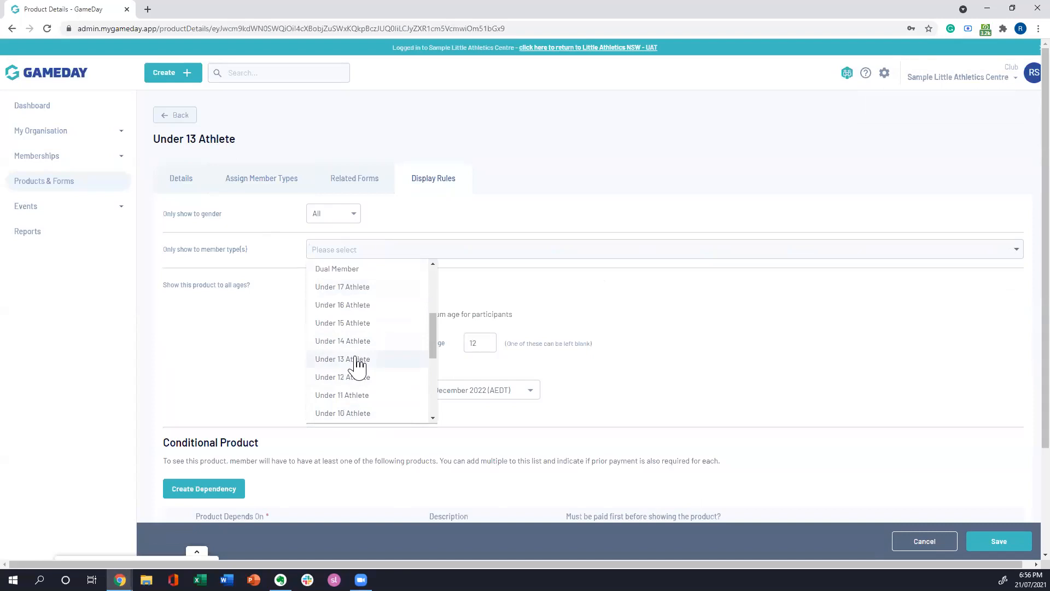
left_click(343, 360)
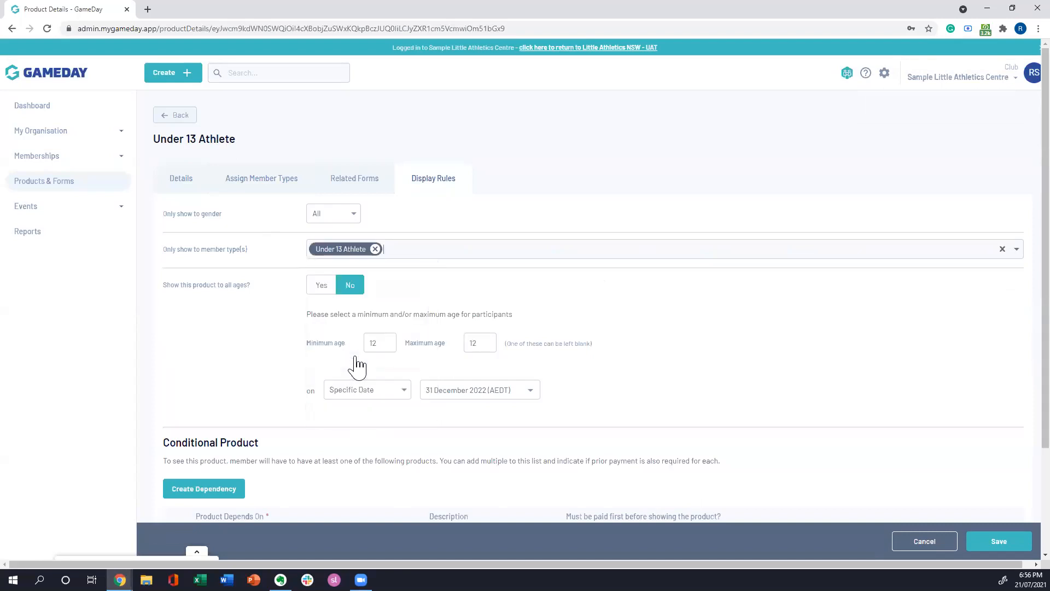
Step: Set both the minimum and maximum age in the display rules to 13 and save them
double_click(385, 344)
type("13")
double_click(472, 344)
type("13")
left_click(1000, 539)
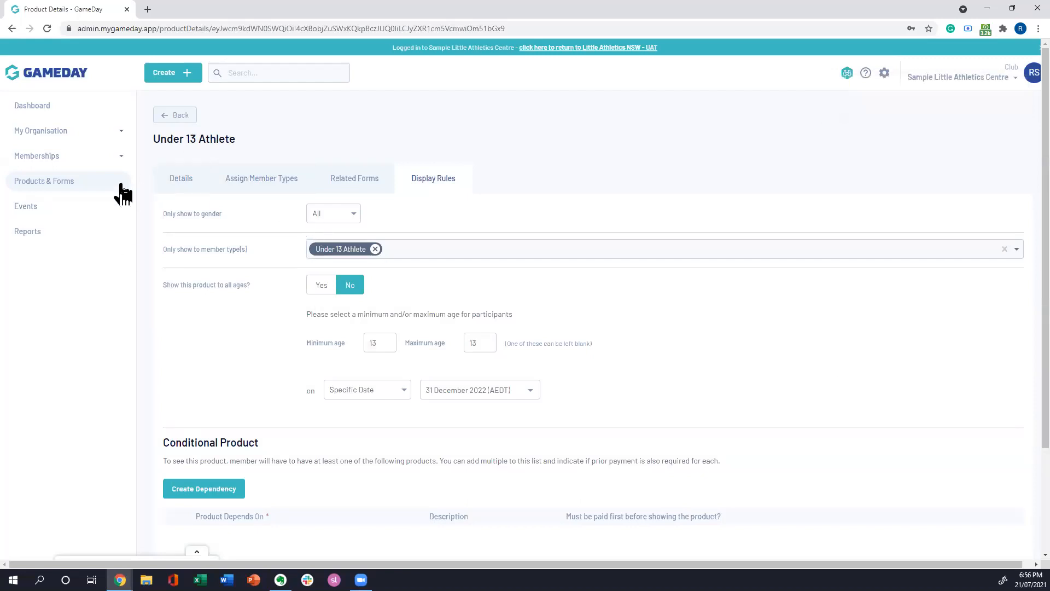
Step: Open the 2021-22 Rego form's products for editing and add the existing Under 13 Athlete product to the form
left_click(66, 188)
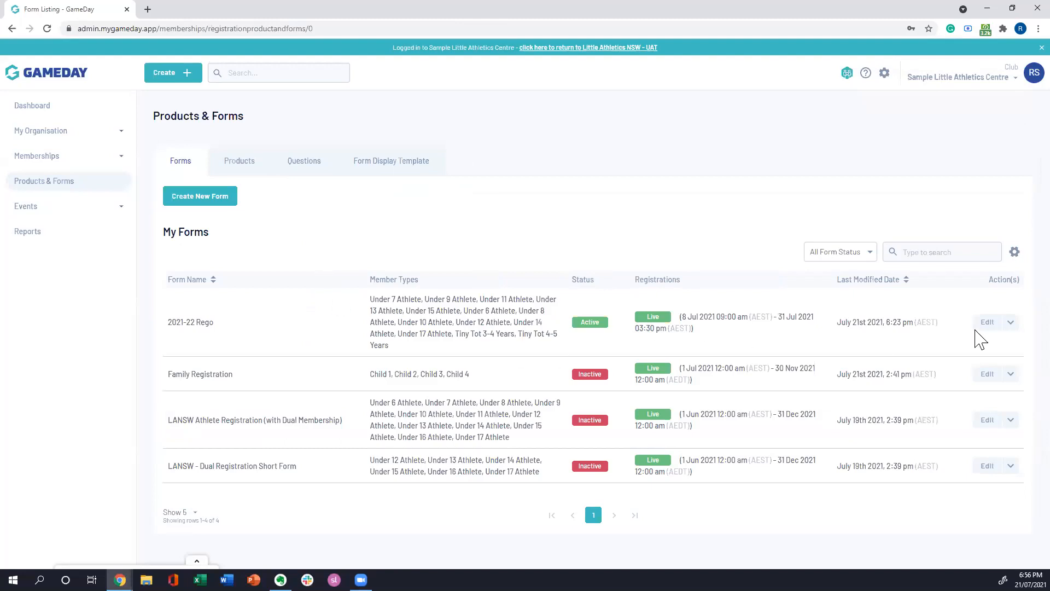
left_click(985, 321)
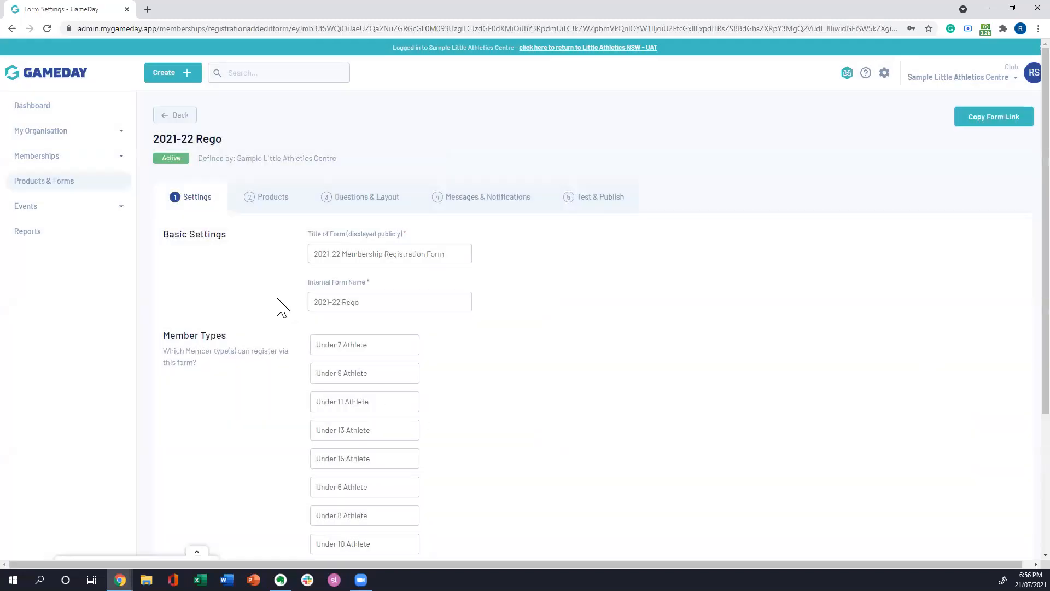
left_click(267, 201)
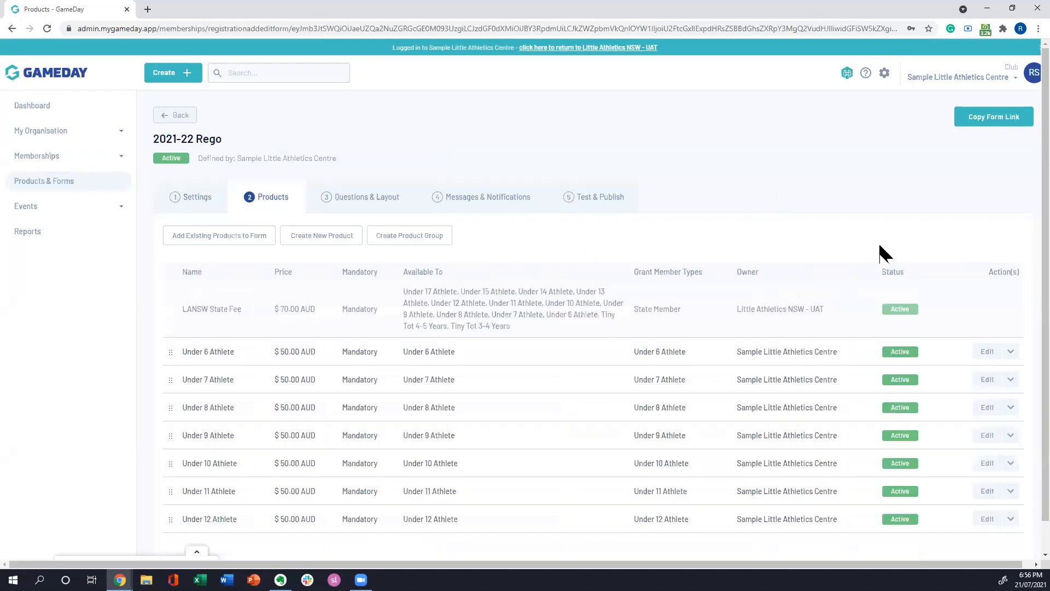
scroll(799, 331, "down", 1)
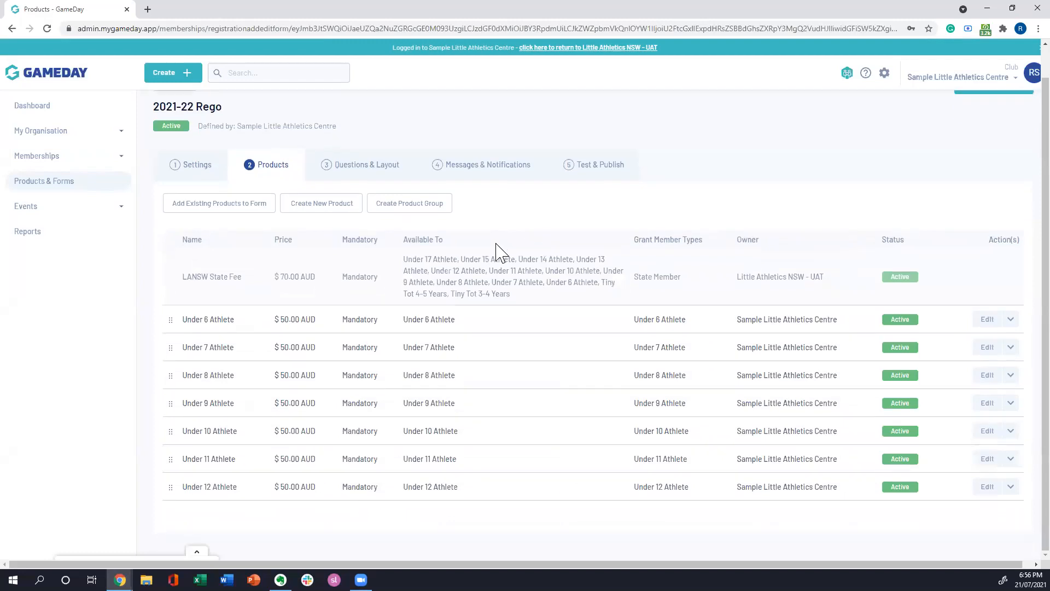
left_click(229, 212)
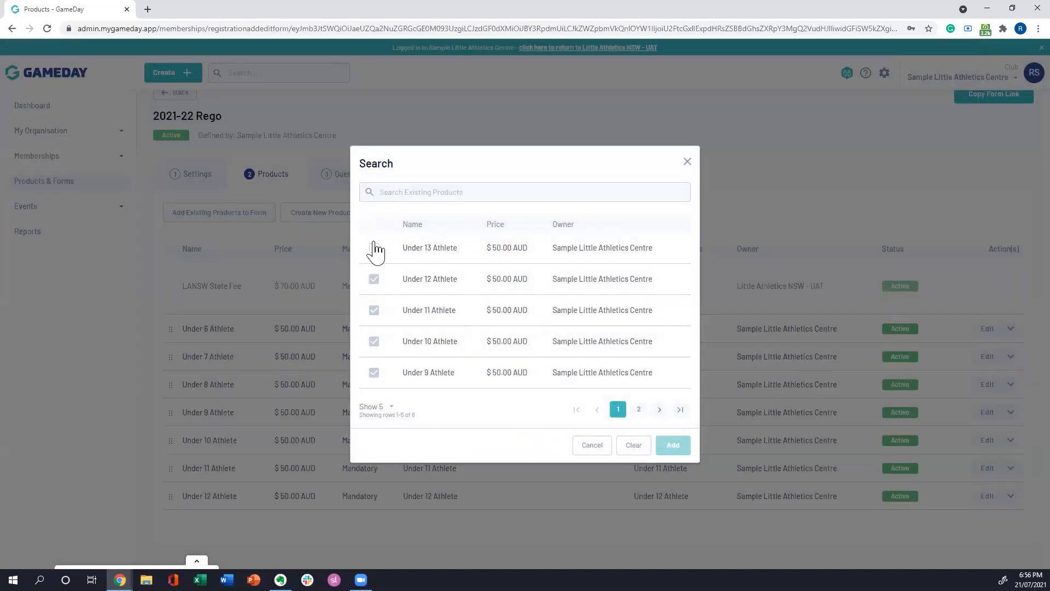
left_click(374, 249)
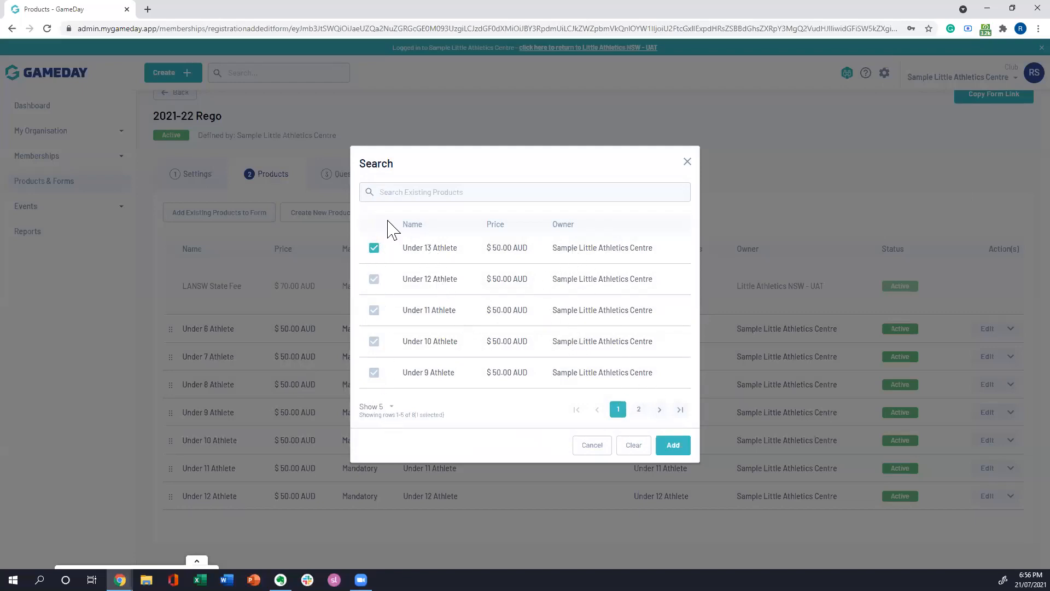
left_click(675, 446)
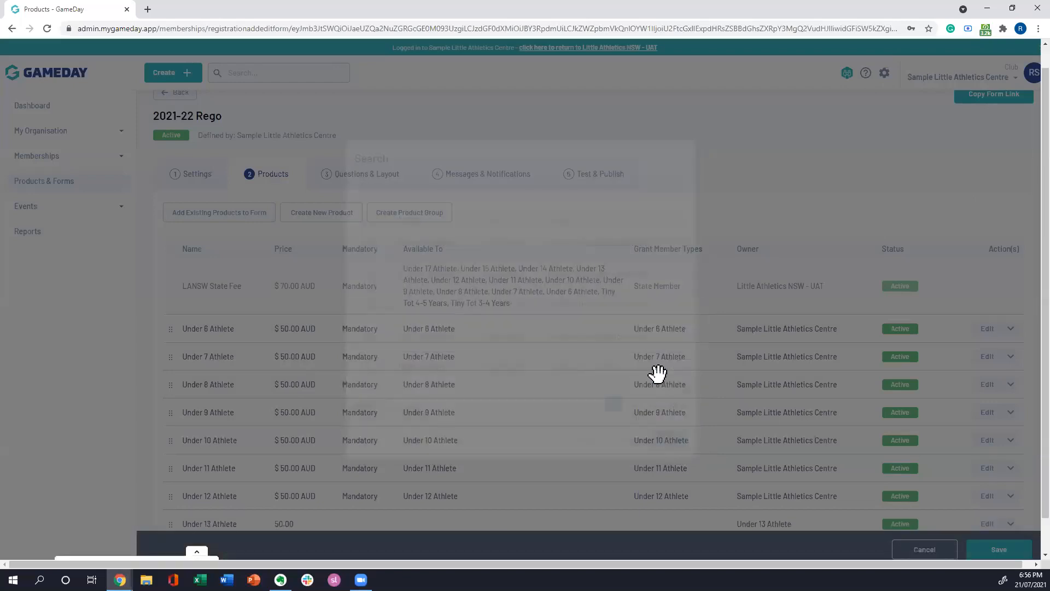
Step: Make the newly added Under 13 Athlete product mandatory on the form and save the changes
scroll(962, 493, "down", 1)
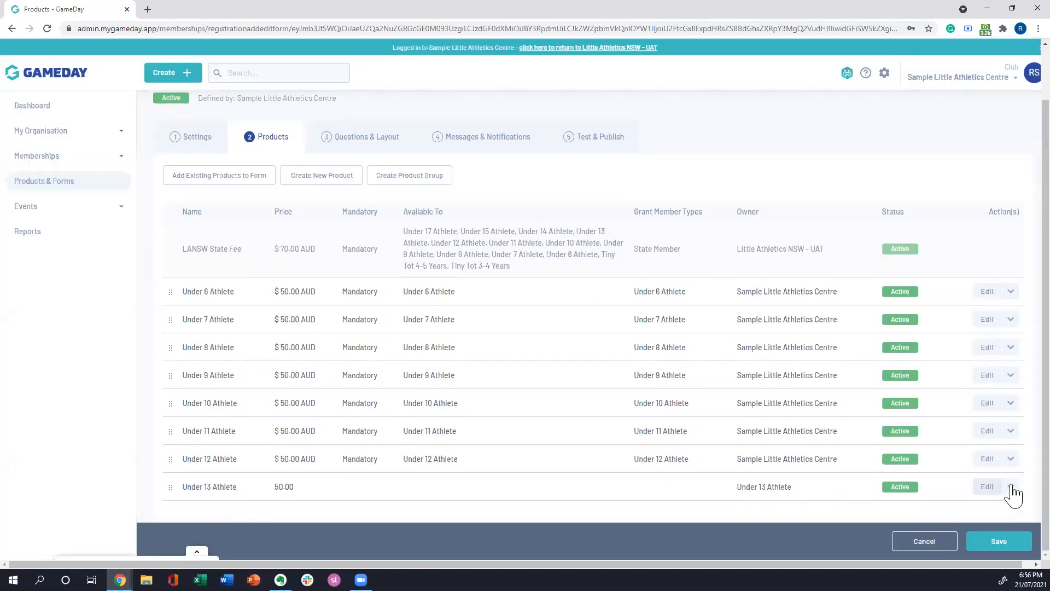
left_click(1011, 487)
left_click(996, 492)
left_click(978, 545)
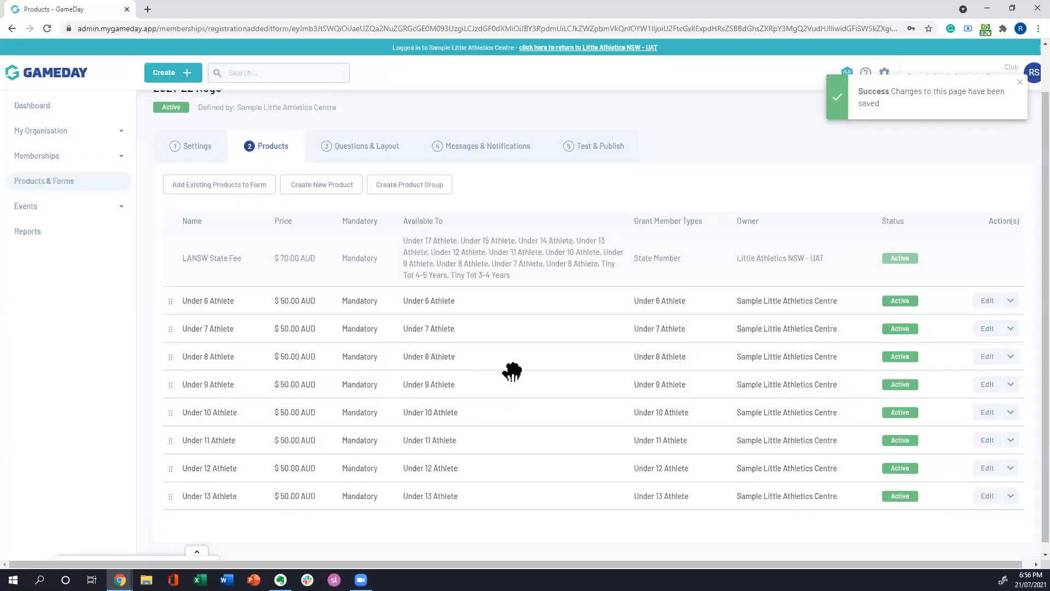
Step: Open the 2021-22 Rego form's questions and layout and look over the list of questions it contains
scroll(539, 432, "down", 1)
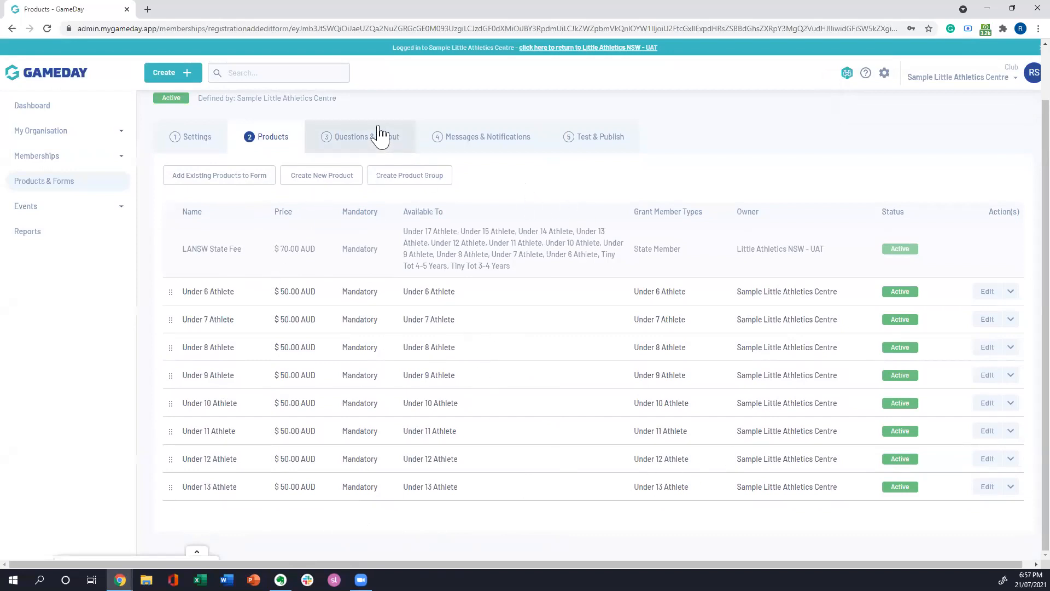
left_click(363, 137)
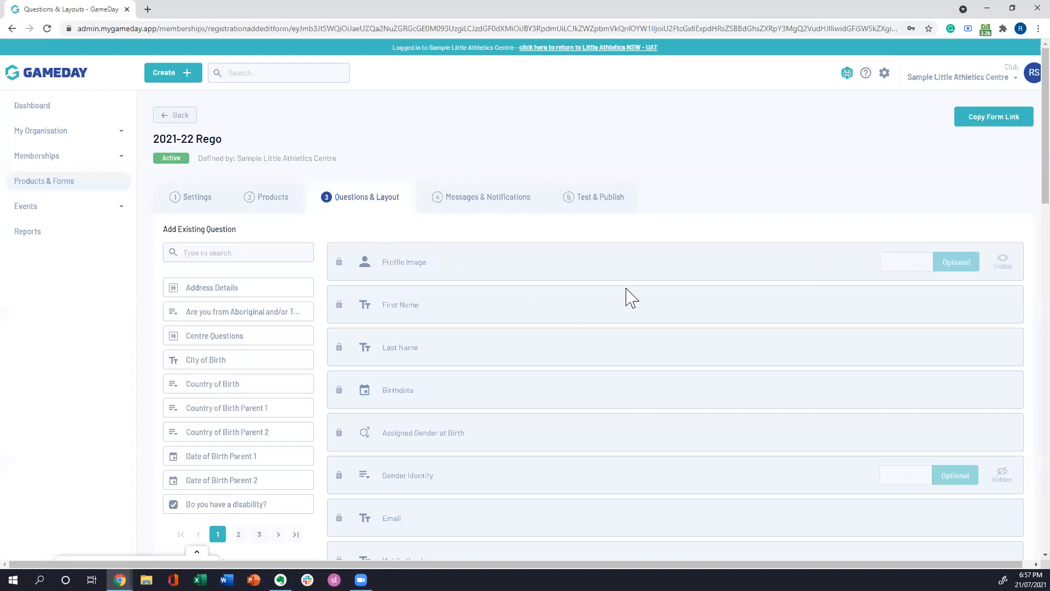
scroll(629, 271, "down", 1)
scroll(641, 273, "down", 1)
scroll(657, 257, "down", 1)
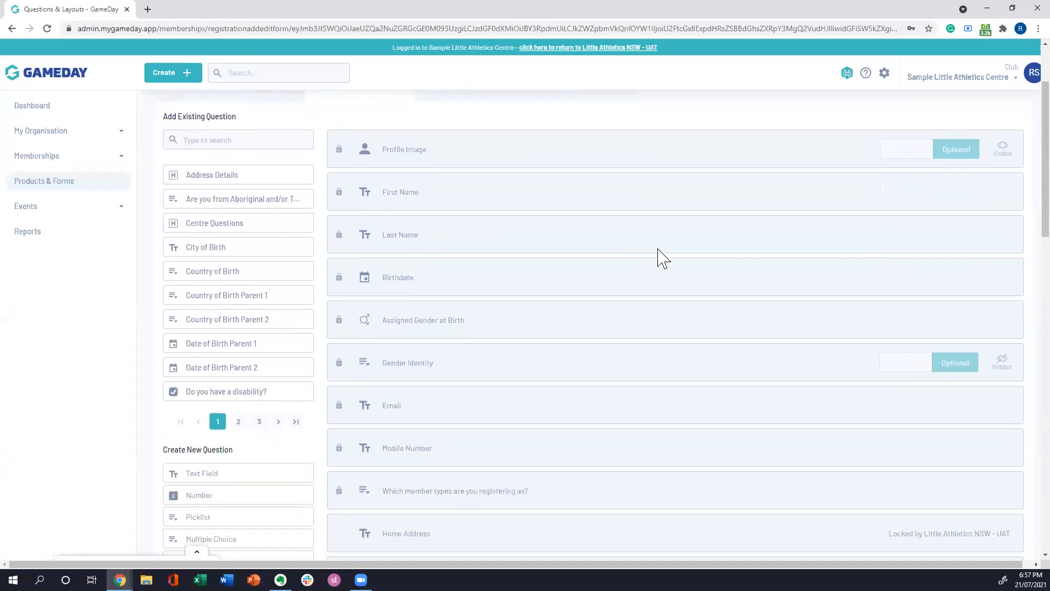
scroll(626, 290, "up", 2)
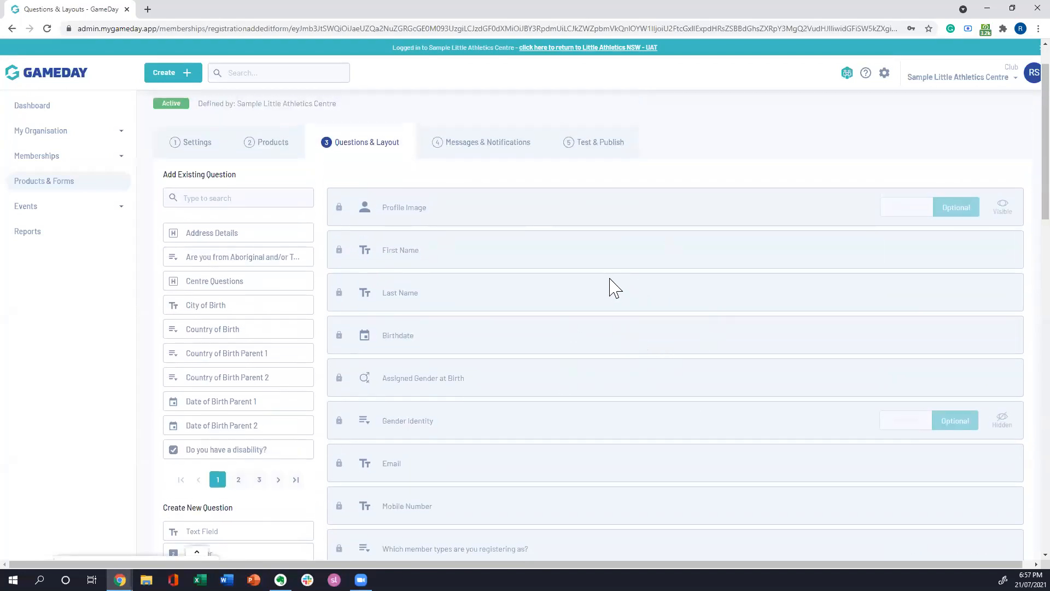
scroll(610, 279, "down", 5)
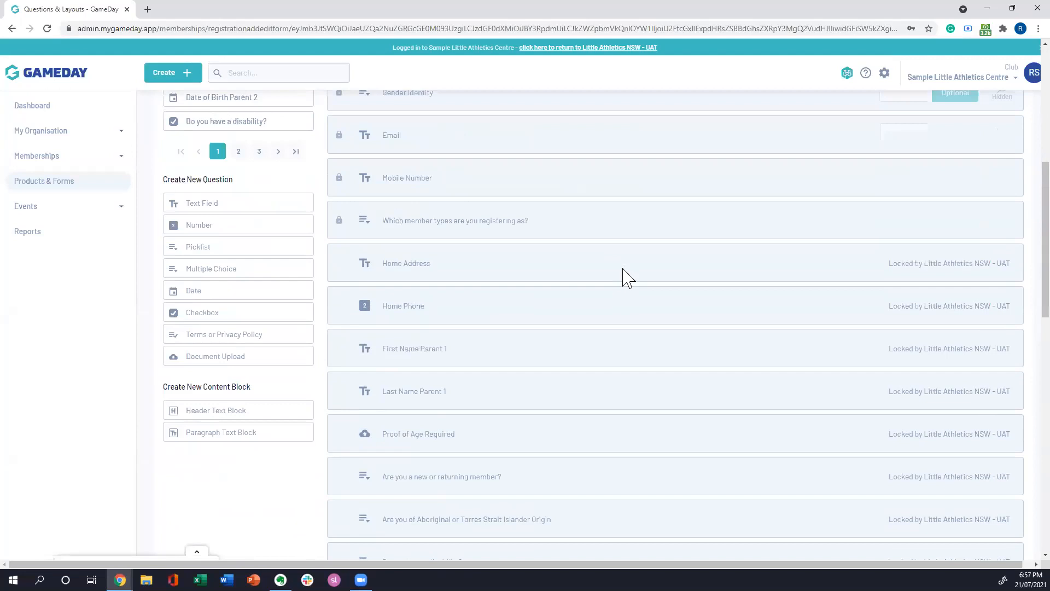
scroll(624, 268, "down", 4)
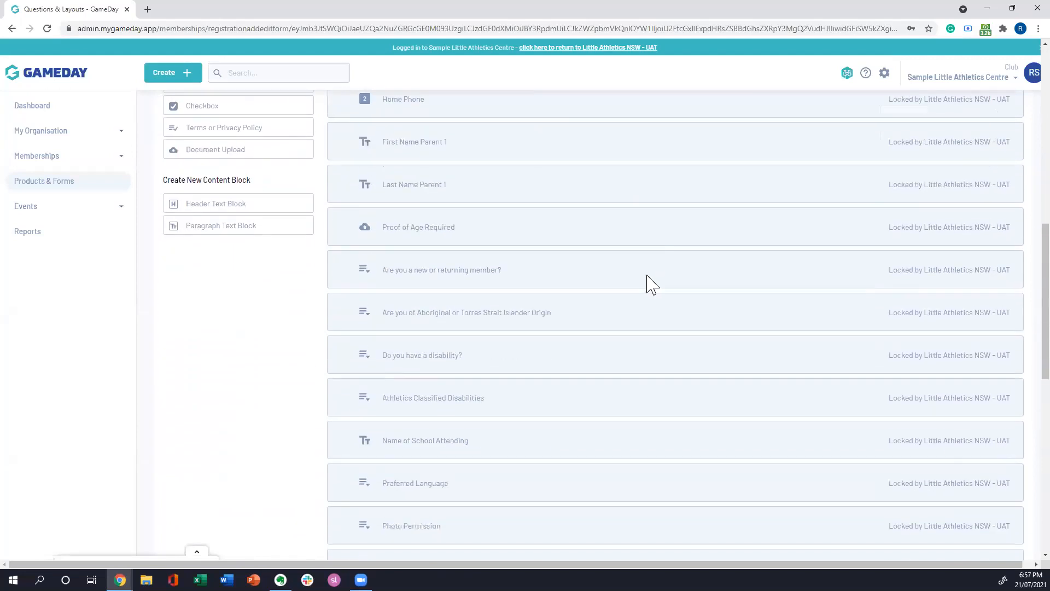
scroll(651, 282, "down", 1)
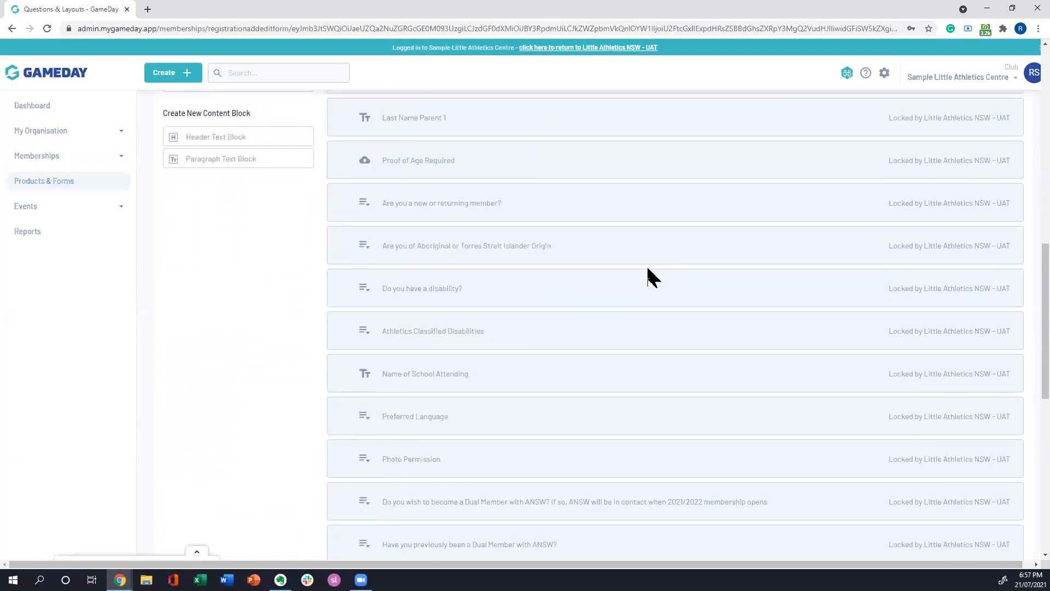
scroll(682, 321, "up", 3)
scroll(687, 323, "up", 12)
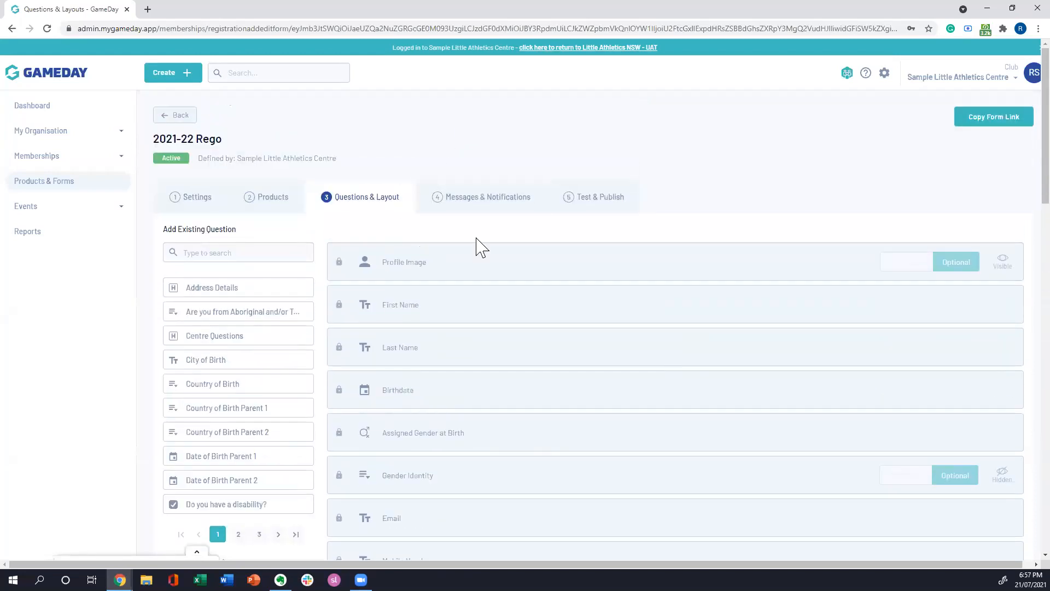
Step: Examine the form's default questions and those locked by Little Athletics NSW, from Profile Image through the dual membership questions
scroll(546, 305, "down", 1)
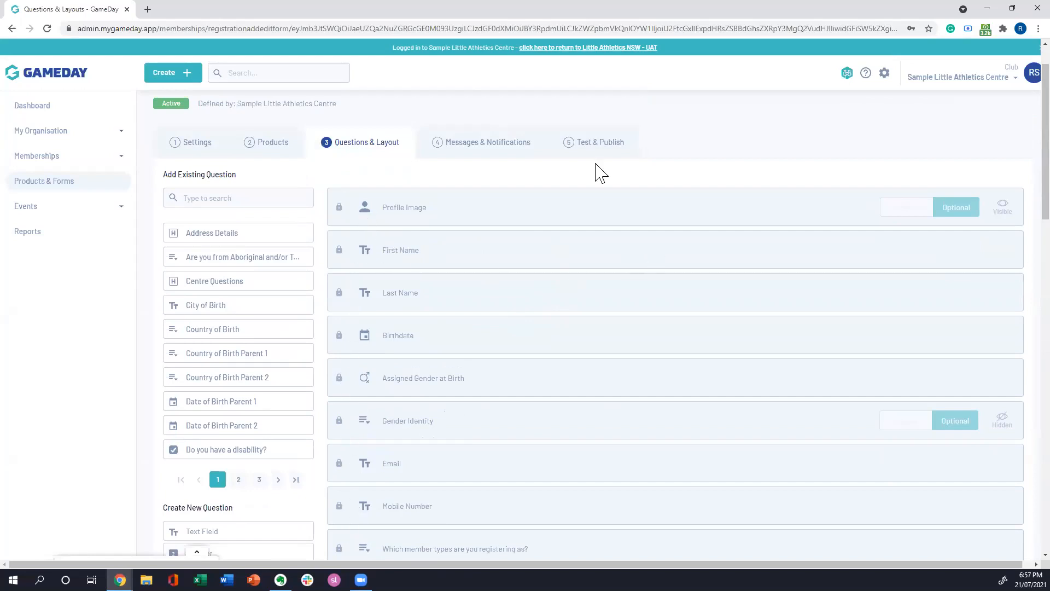
scroll(601, 173, "down", 1)
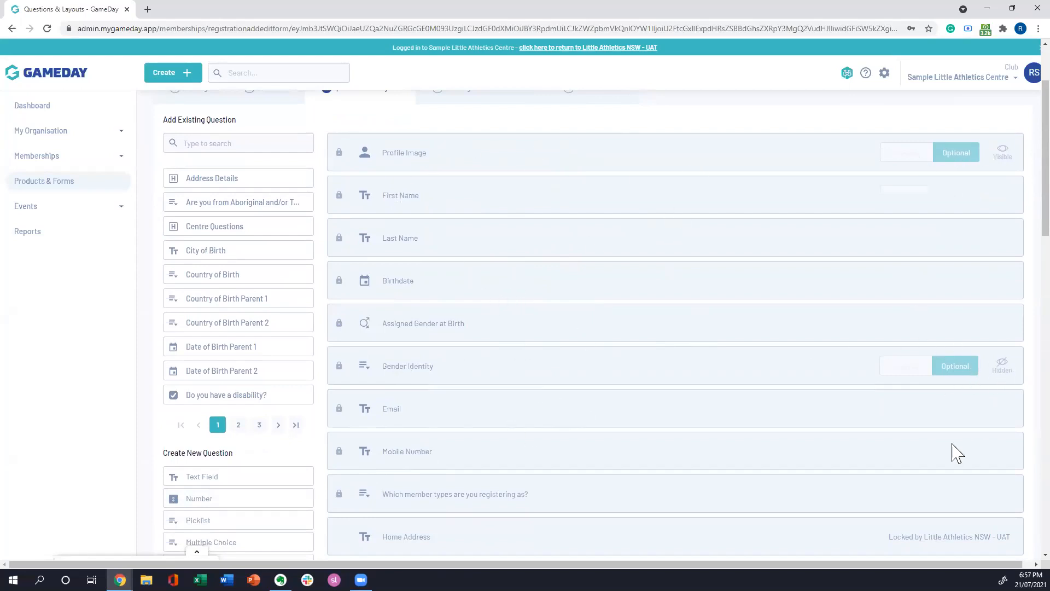
scroll(602, 392, "down", 2)
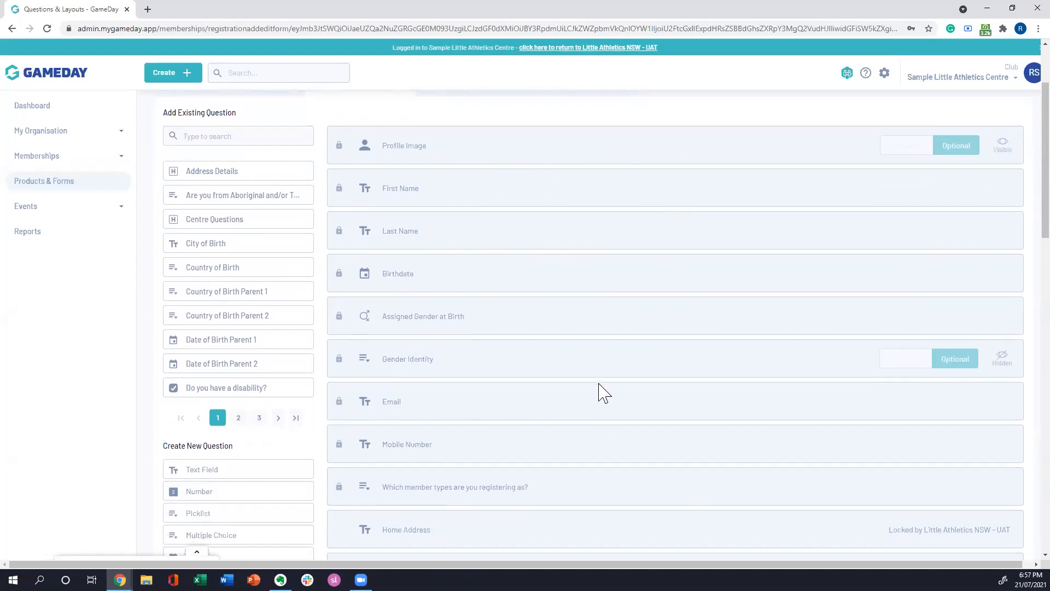
scroll(618, 438, "up", 1)
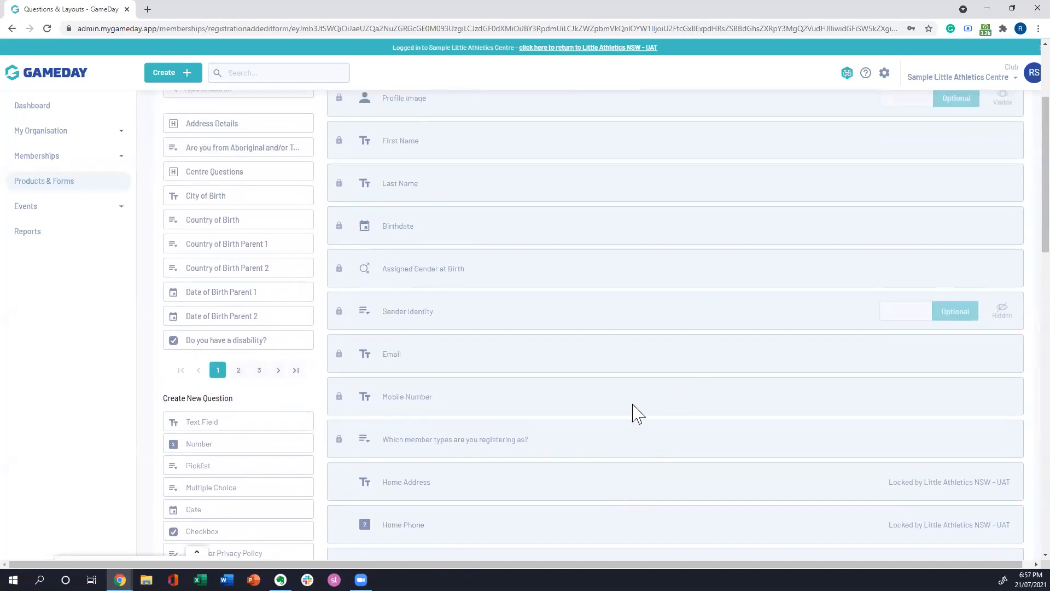
scroll(691, 328, "down", 2)
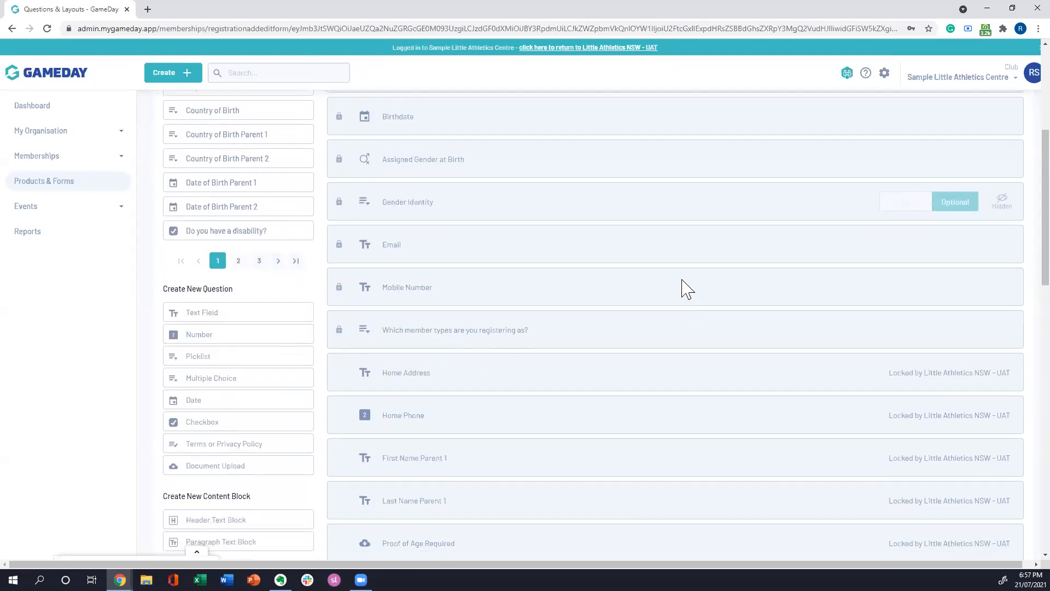
scroll(744, 364, "down", 1)
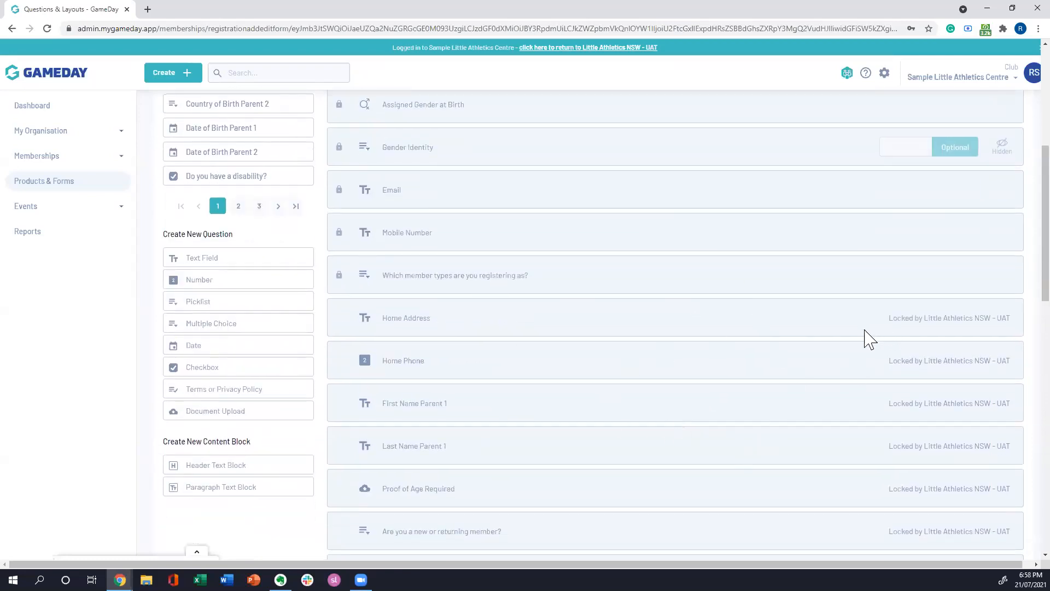
scroll(624, 316, "down", 2)
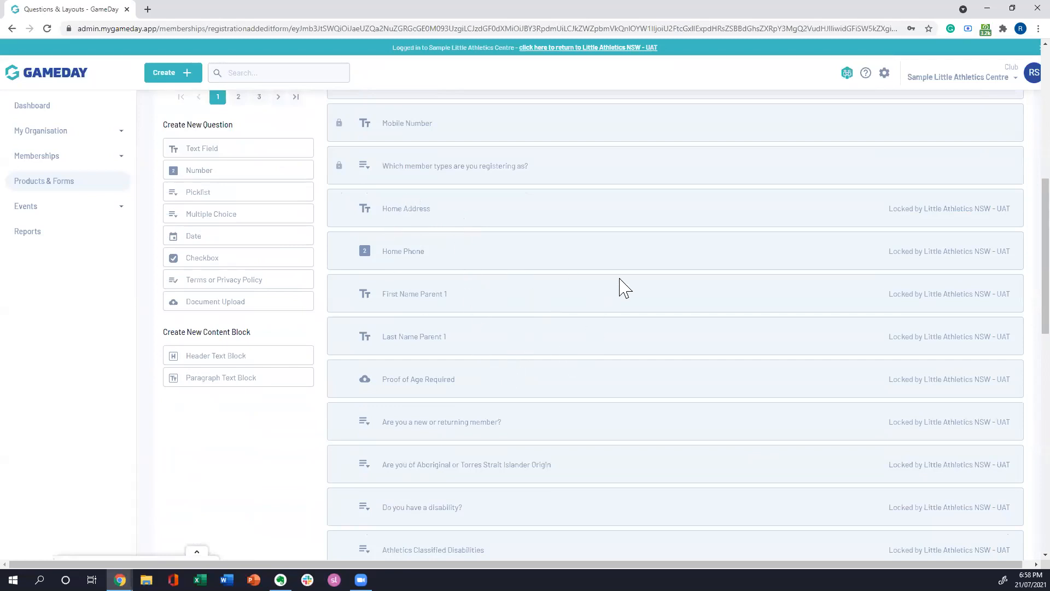
scroll(624, 288, "down", 1)
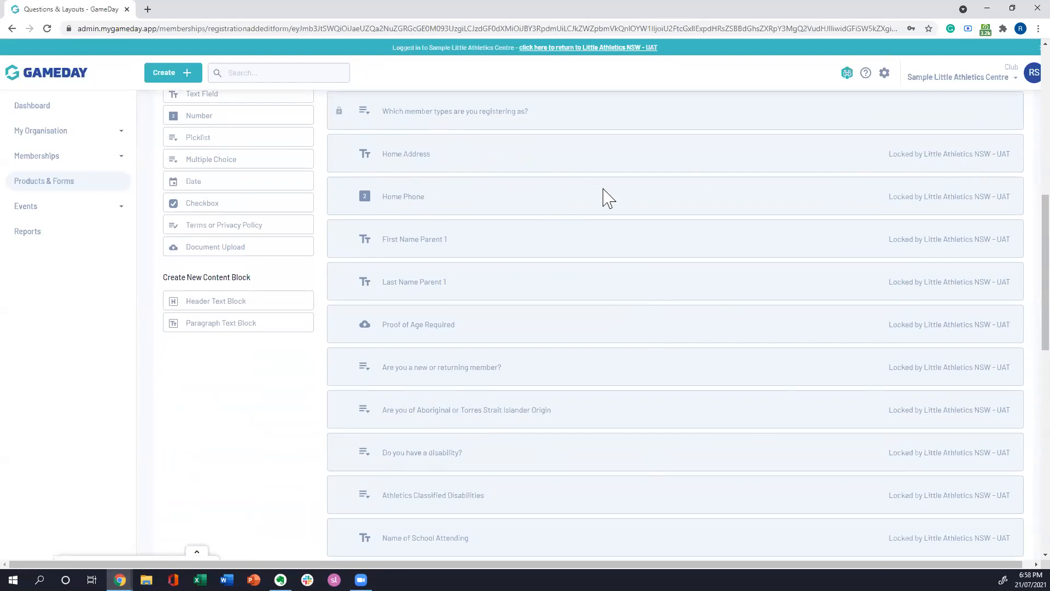
scroll(607, 200, "down", 1)
scroll(564, 176, "up", 1)
scroll(568, 255, "down", 3)
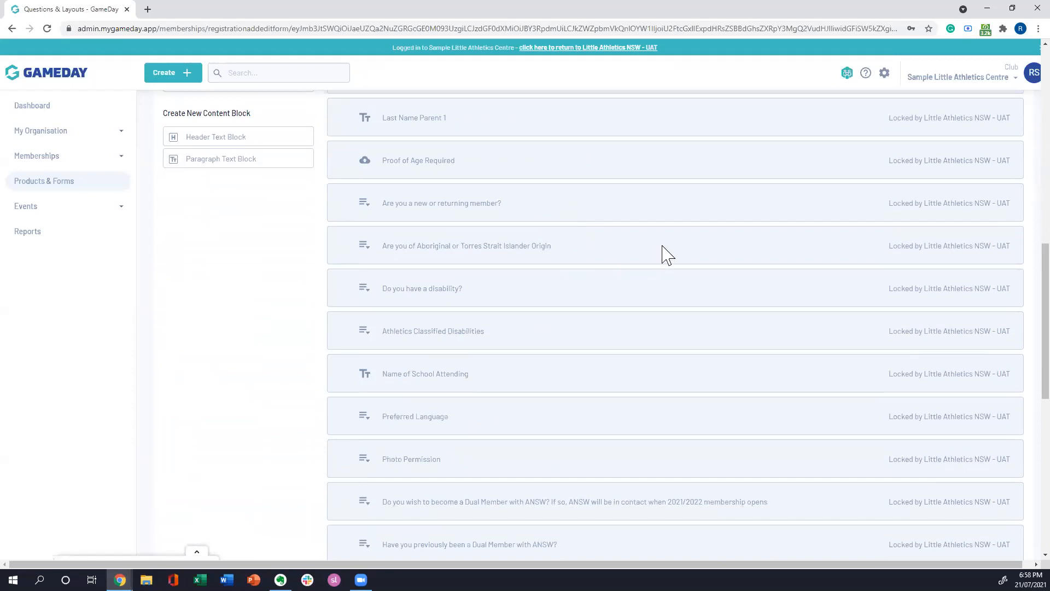
Step: Review the centre's own editable questions under Medical Details and Other Details, below the locked questions
scroll(667, 254, "down", 3)
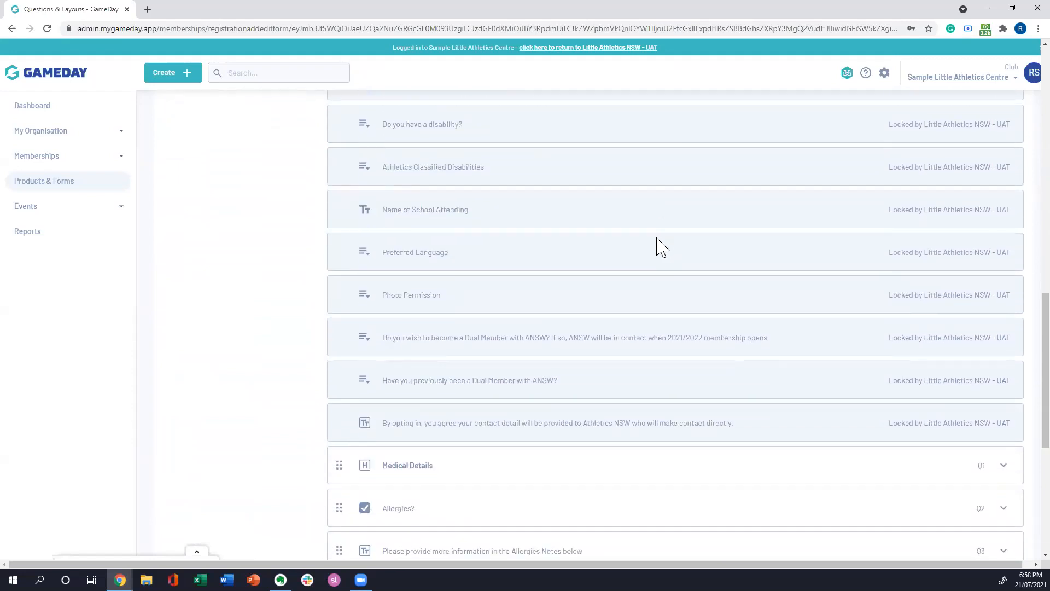
scroll(394, 276, "down", 5)
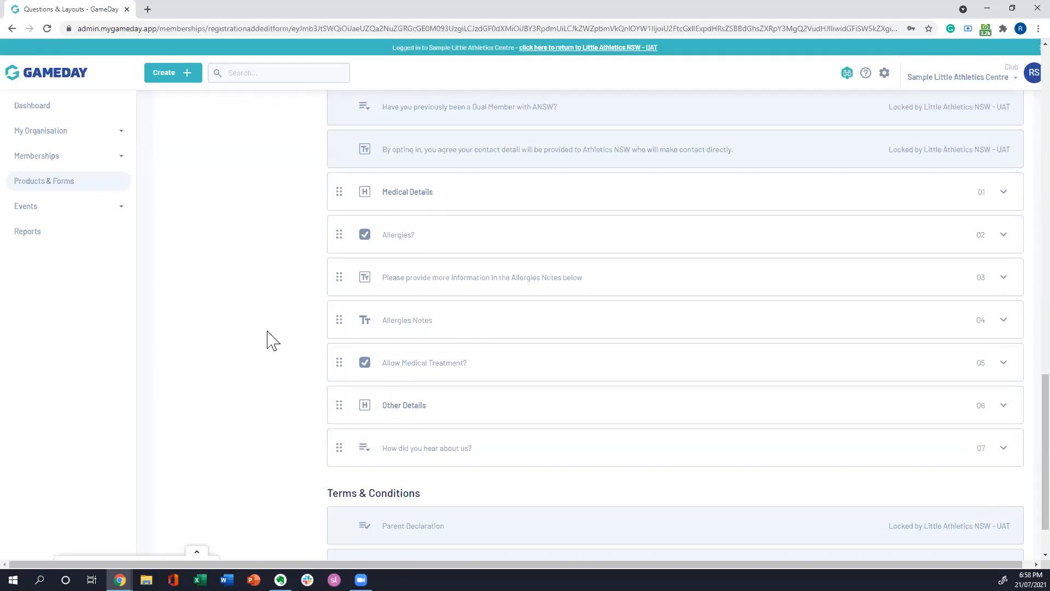
scroll(272, 344, "up", 1)
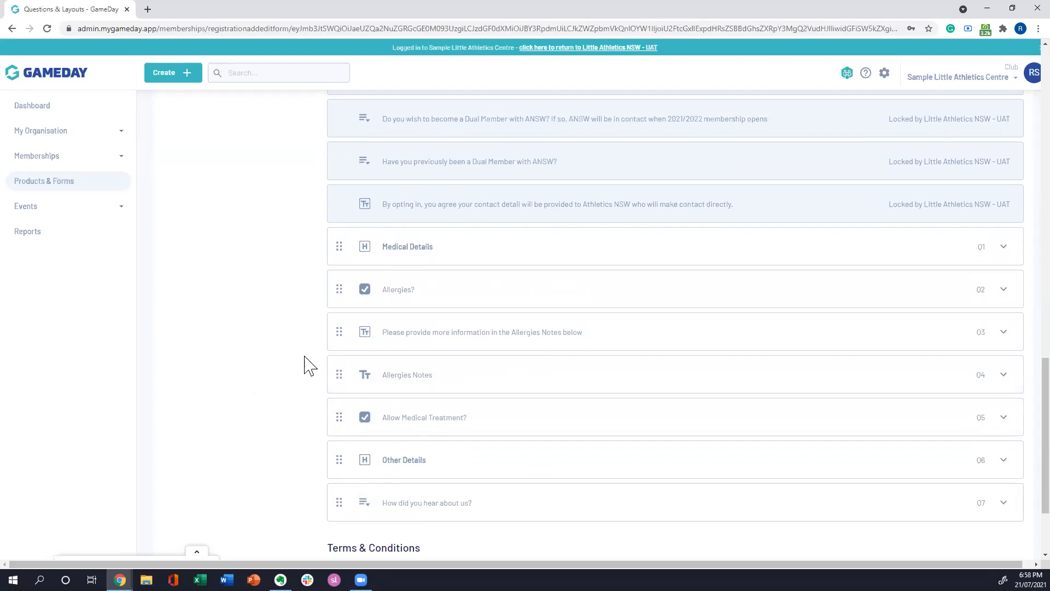
scroll(310, 365, "up", 2)
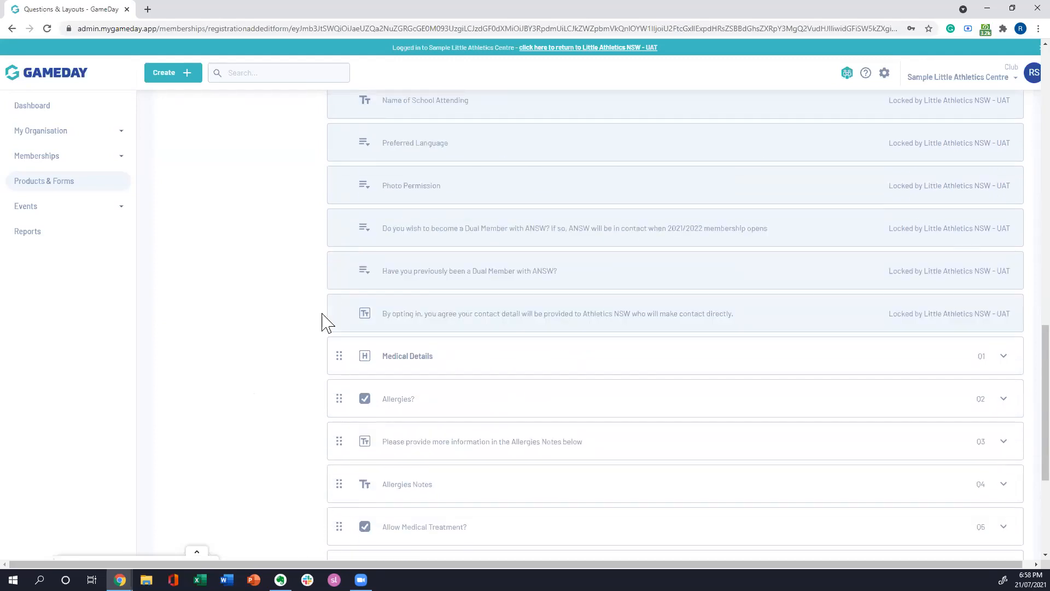
scroll(654, 316, "down", 1)
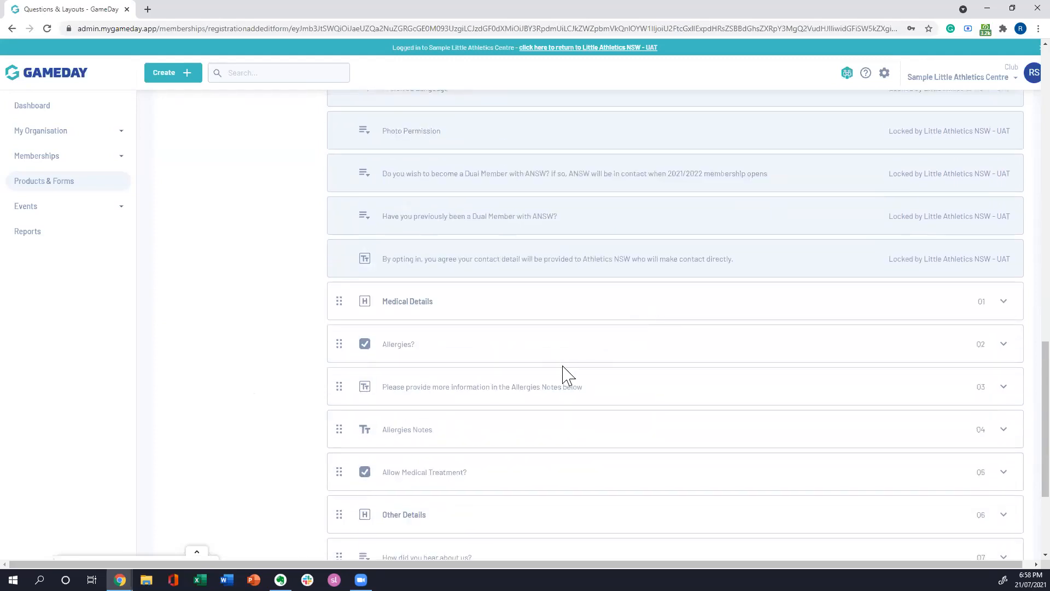
Step: Browse pages 2 and 3 of the existing questions that can be added to the form
scroll(566, 415, "up", 15)
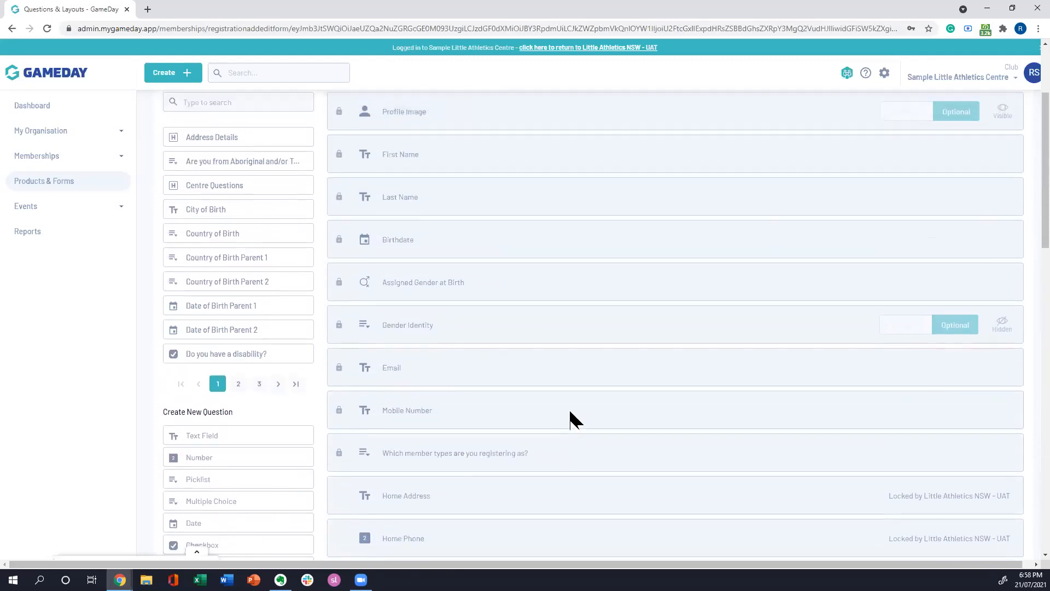
scroll(569, 411, "up", 2)
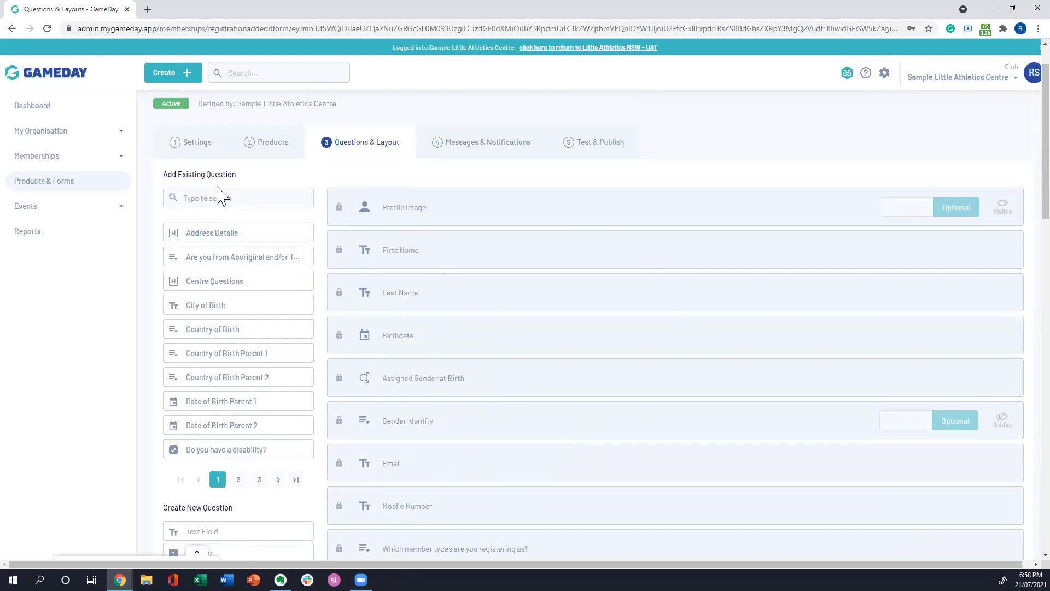
scroll(394, 258, "down", 1)
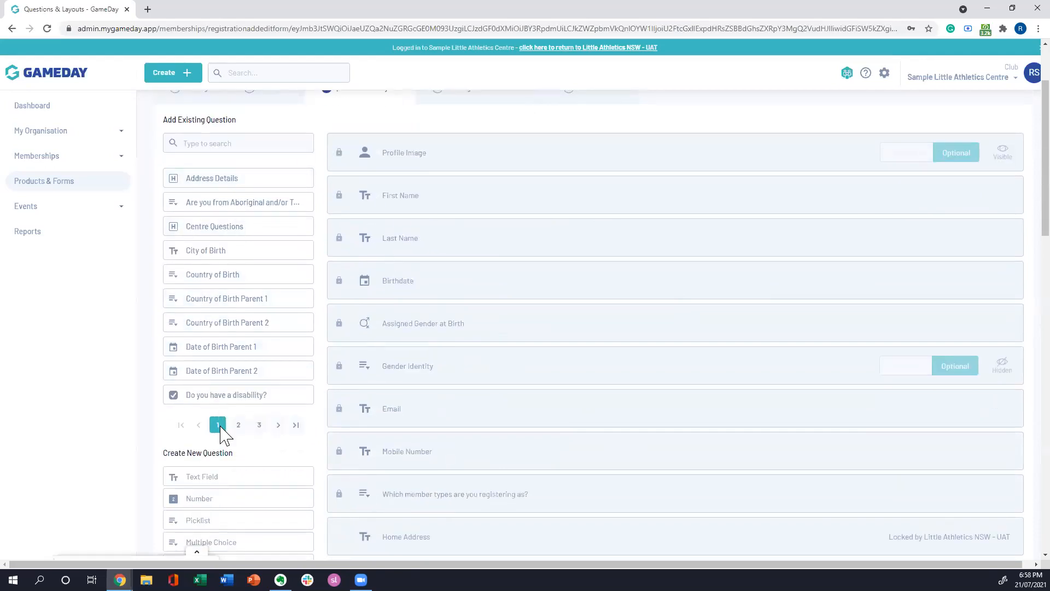
left_click(238, 425)
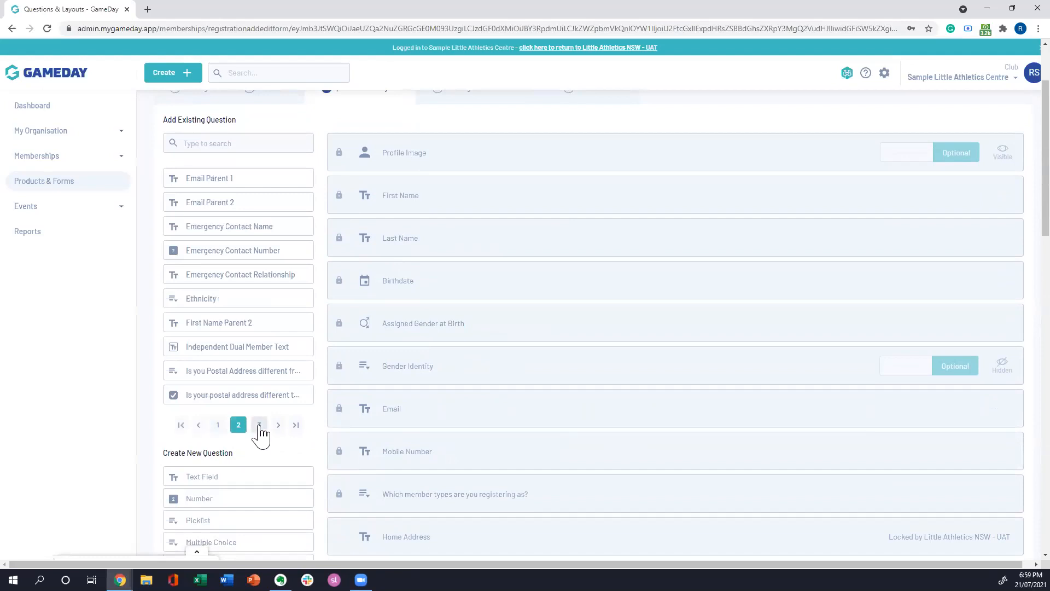
left_click(260, 426)
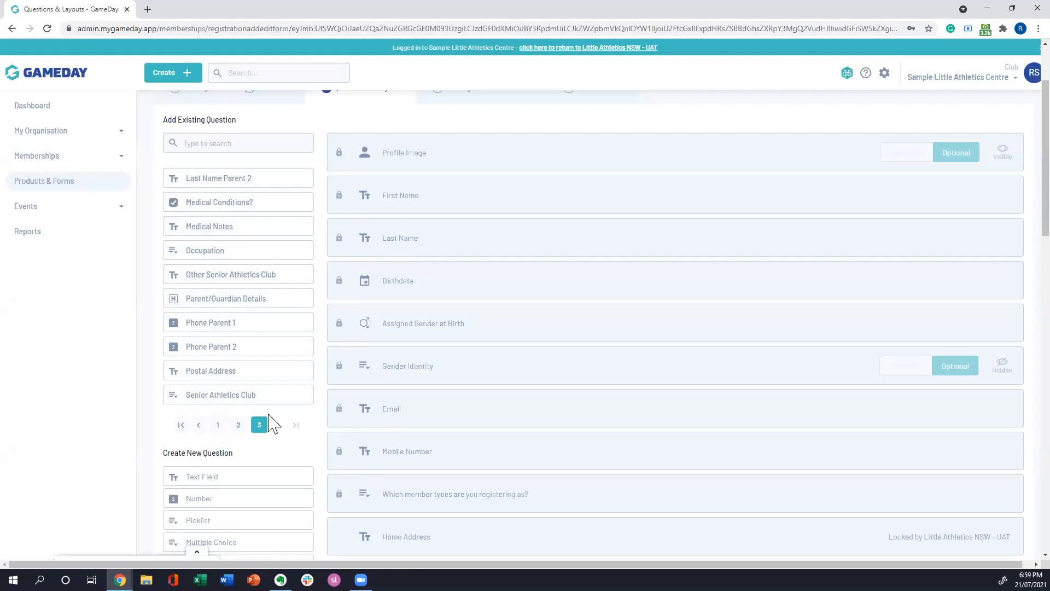
Step: Add the existing Date of Birth Parent 1 question to the form from page 1 of the available questions
left_click(239, 425)
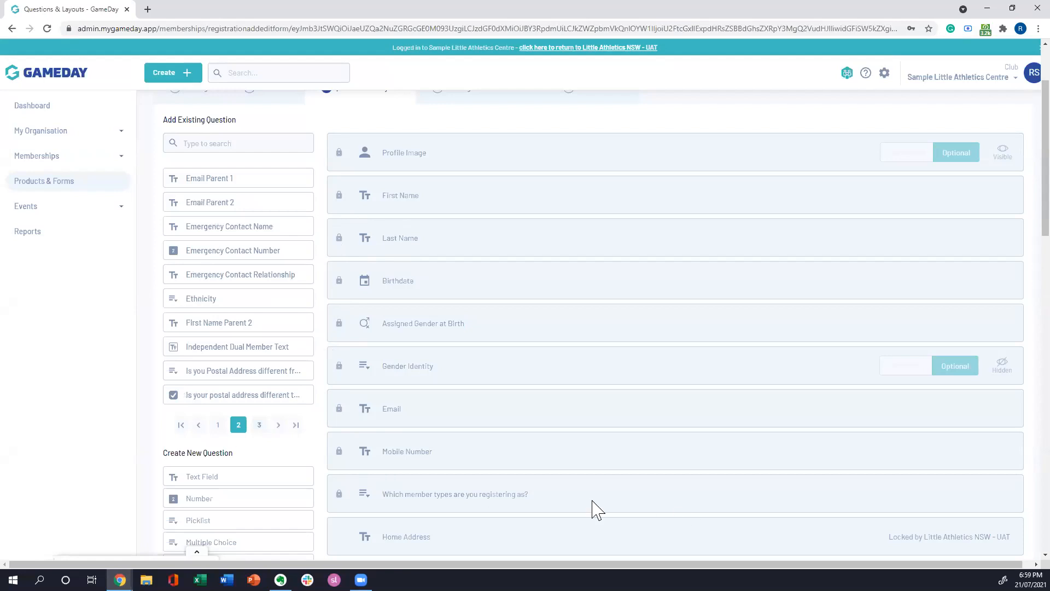
left_click(219, 425)
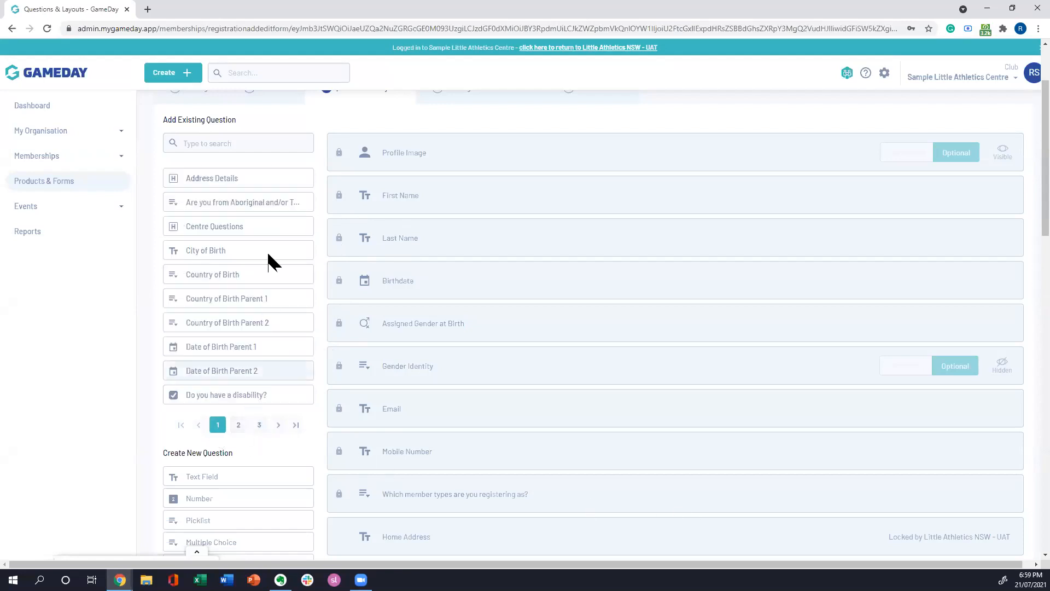
left_click(221, 350)
scroll(602, 268, "down", 3)
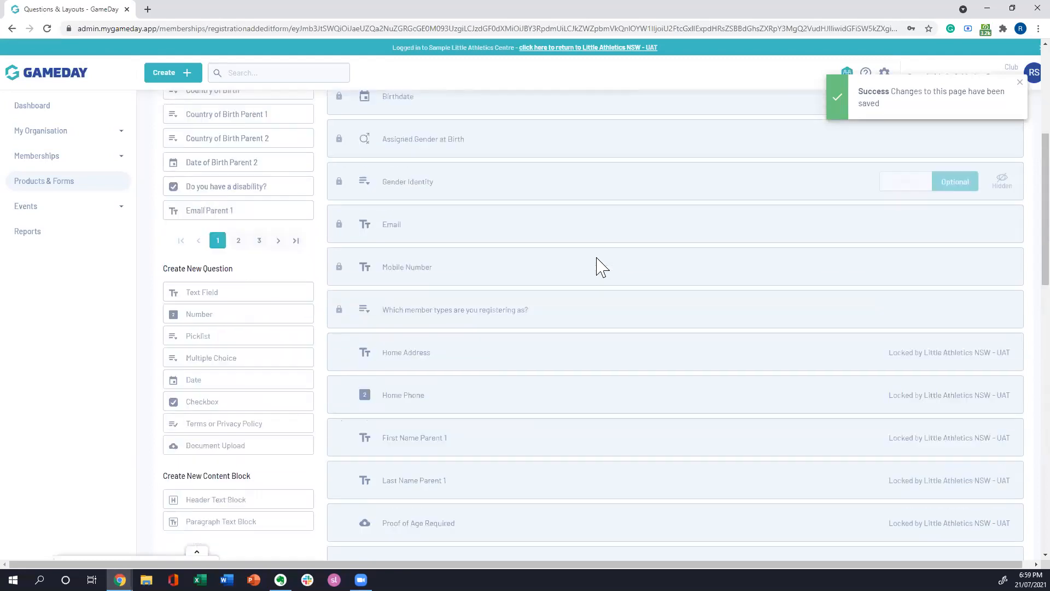
scroll(602, 268, "down", 15)
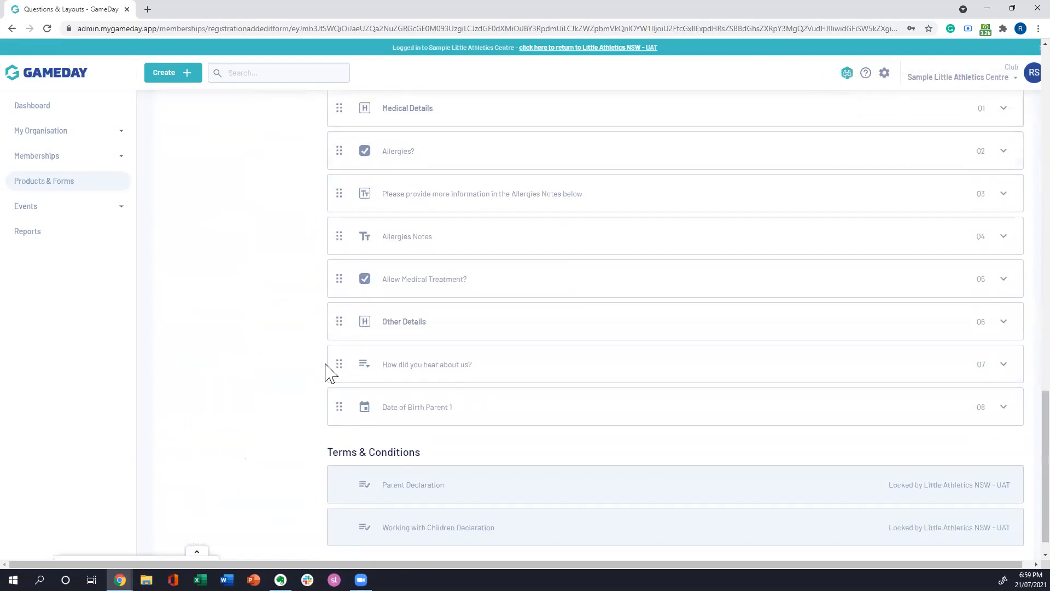
Step: Try to move the Date of Birth Parent 1 question higher among the centre's editable questions
scroll(344, 410, "up", 1)
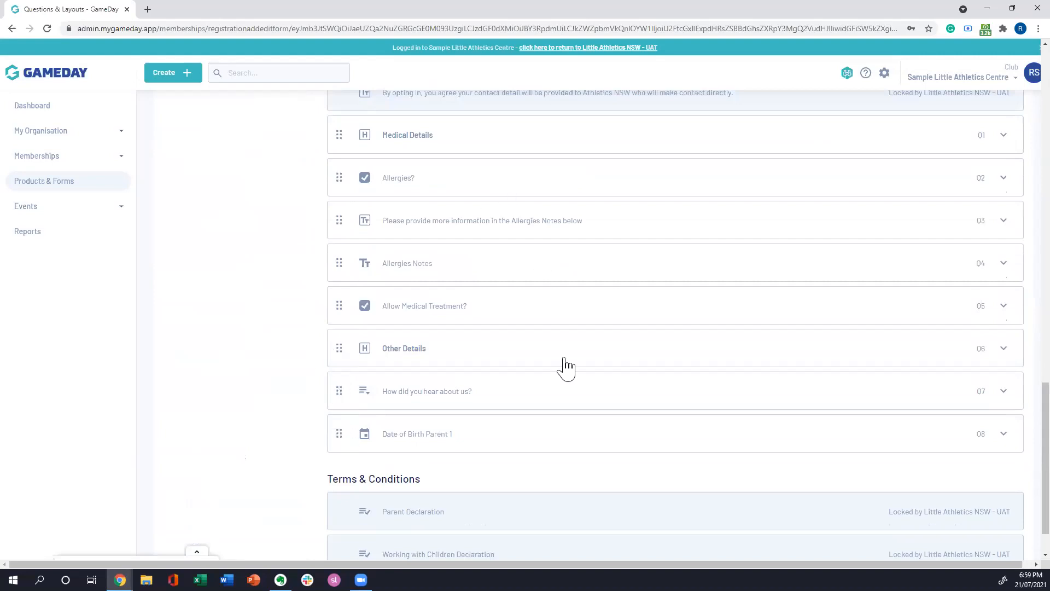
scroll(563, 405, "down", 1)
scroll(476, 454, "up", 2)
left_click_drag(338, 491, 339, 419)
scroll(275, 334, "up", 1)
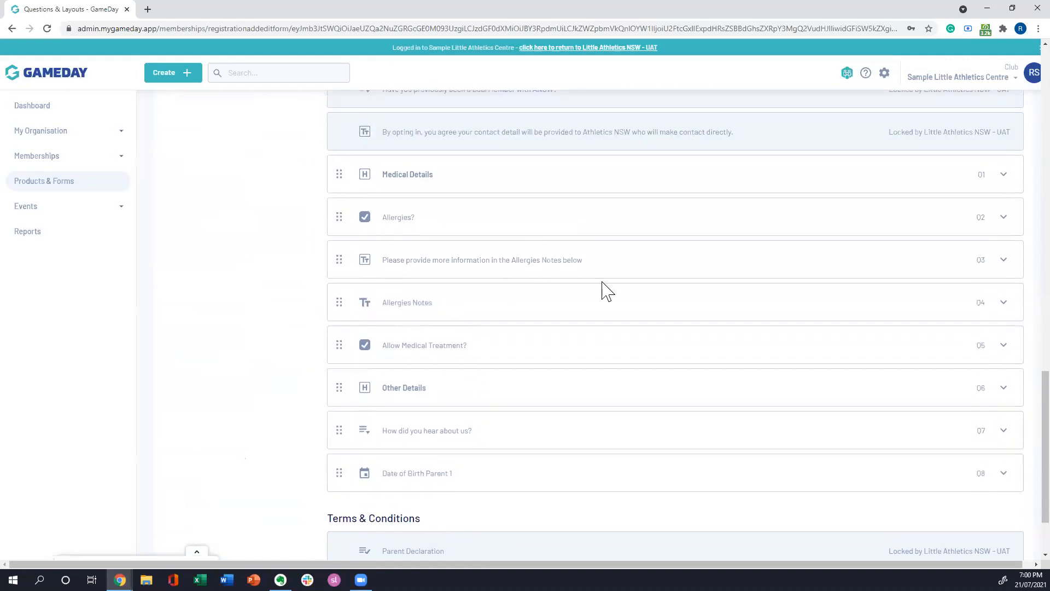
Step: Review the new question types that can be created, including text field, number and picklist
scroll(272, 385, "up", 12)
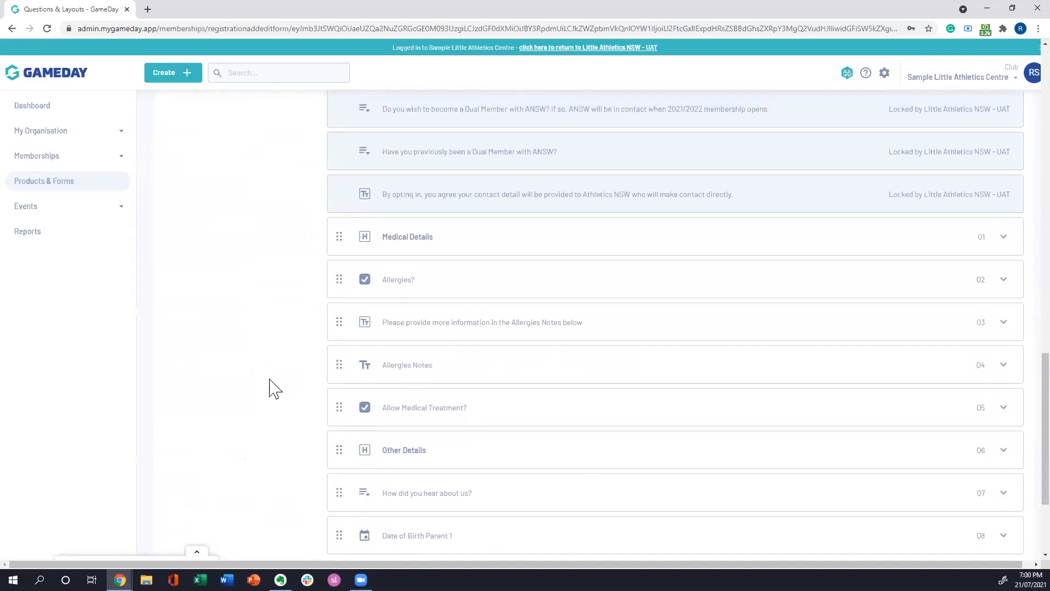
scroll(300, 410, "up", 3)
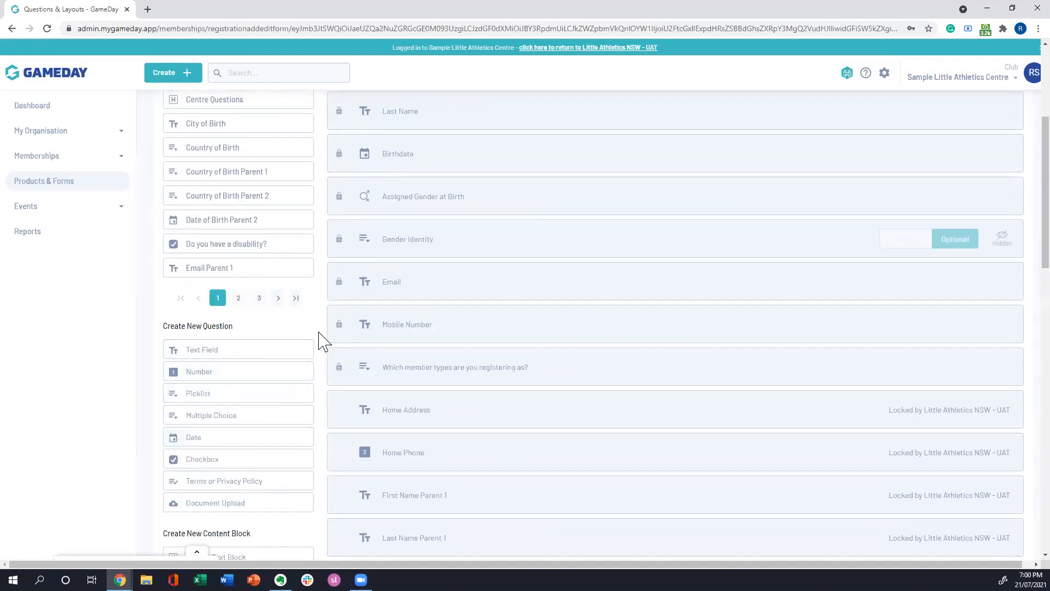
scroll(331, 335, "down", 2)
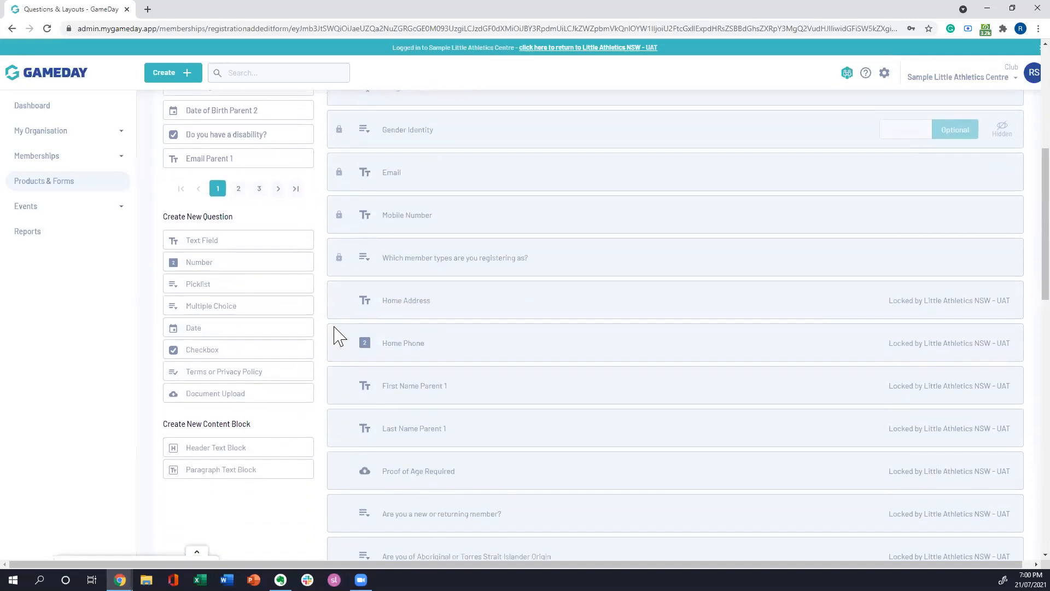
scroll(305, 405, "up", 2)
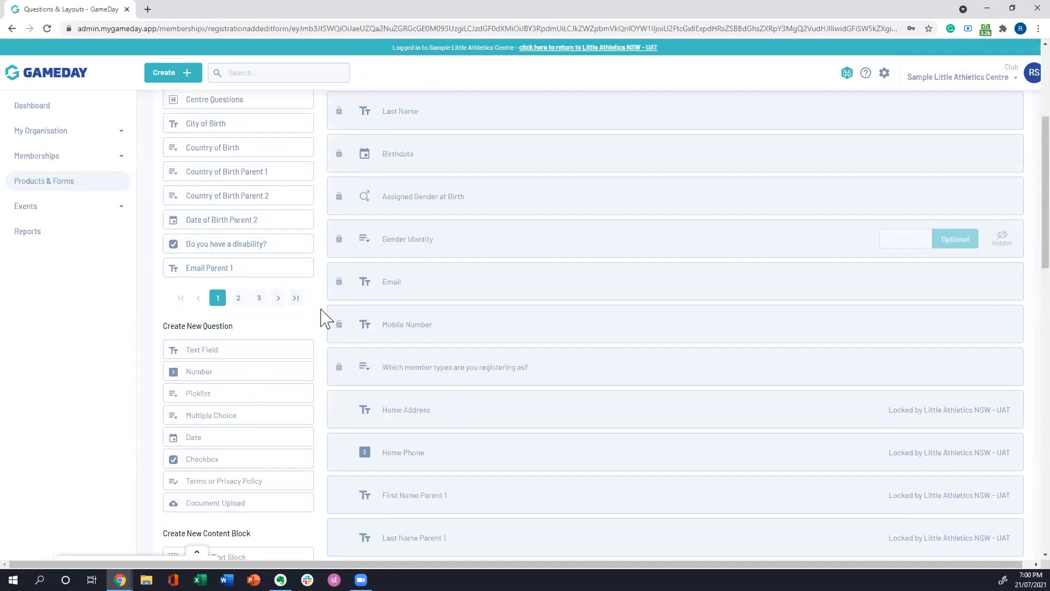
scroll(325, 316, "down", 2)
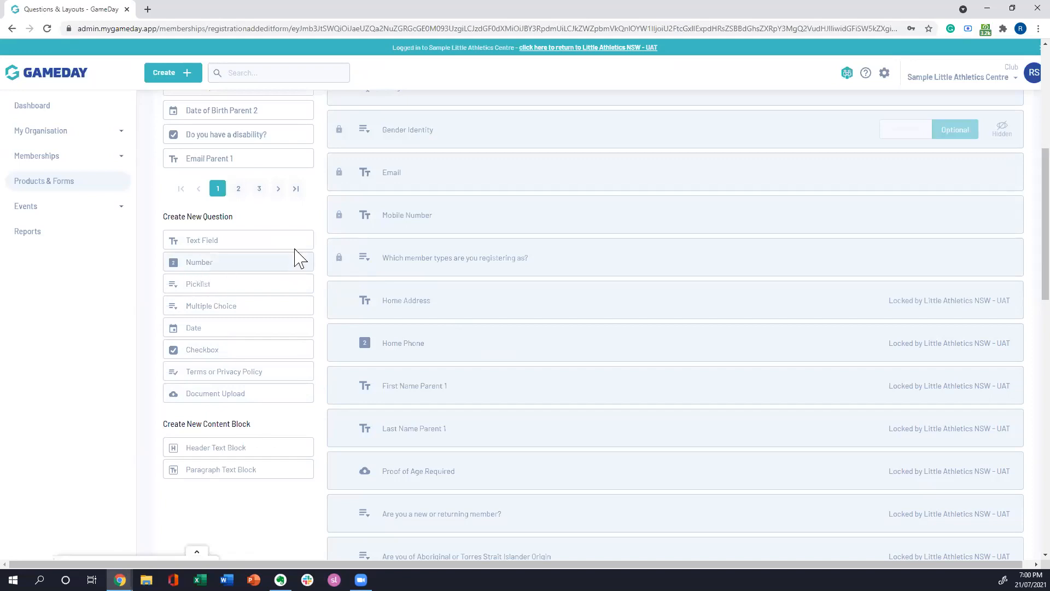
scroll(273, 268, "down", 1)
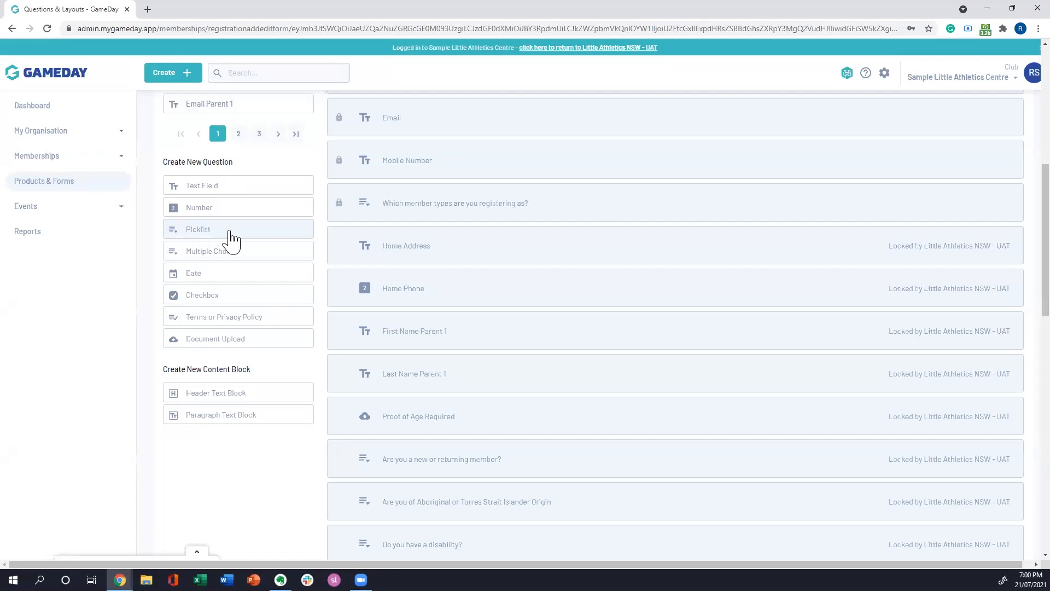
Step: Expand the "How did you hear about us?" question and examine its details and answer options
scroll(452, 317, "down", 15)
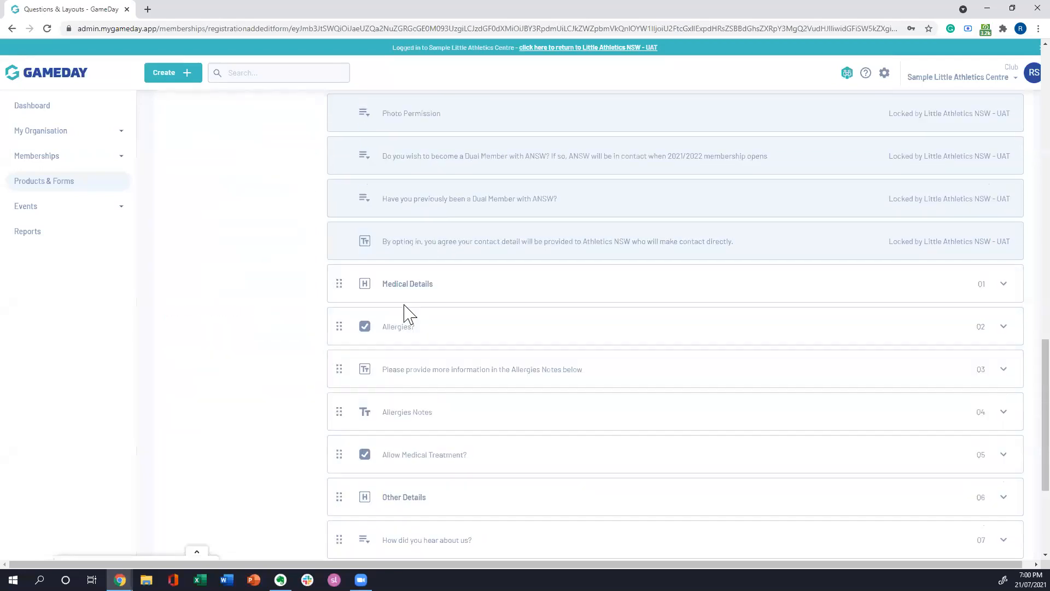
scroll(298, 389, "up", 2)
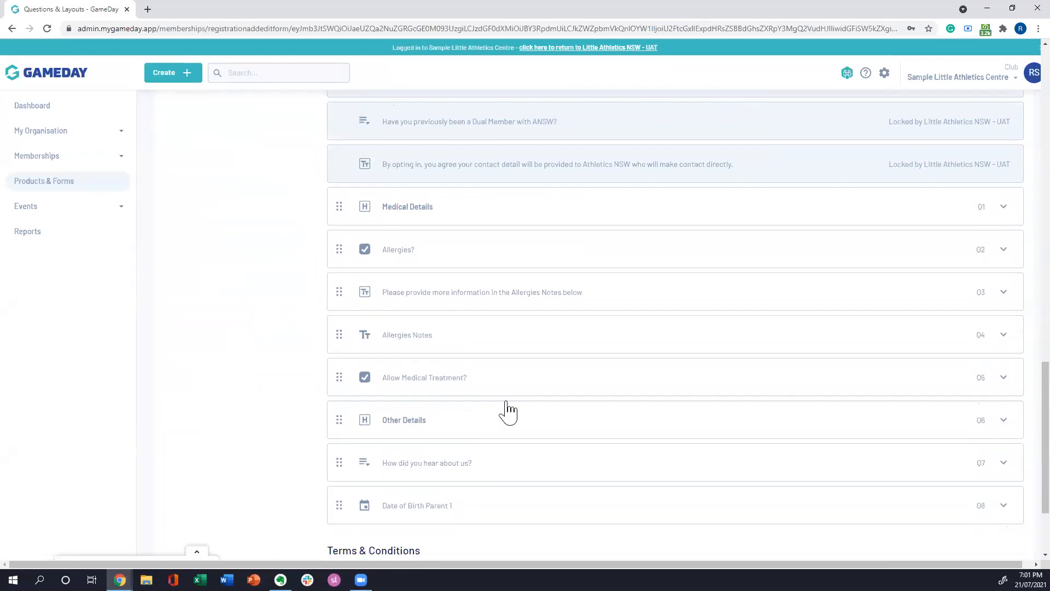
scroll(376, 383, "down", 2)
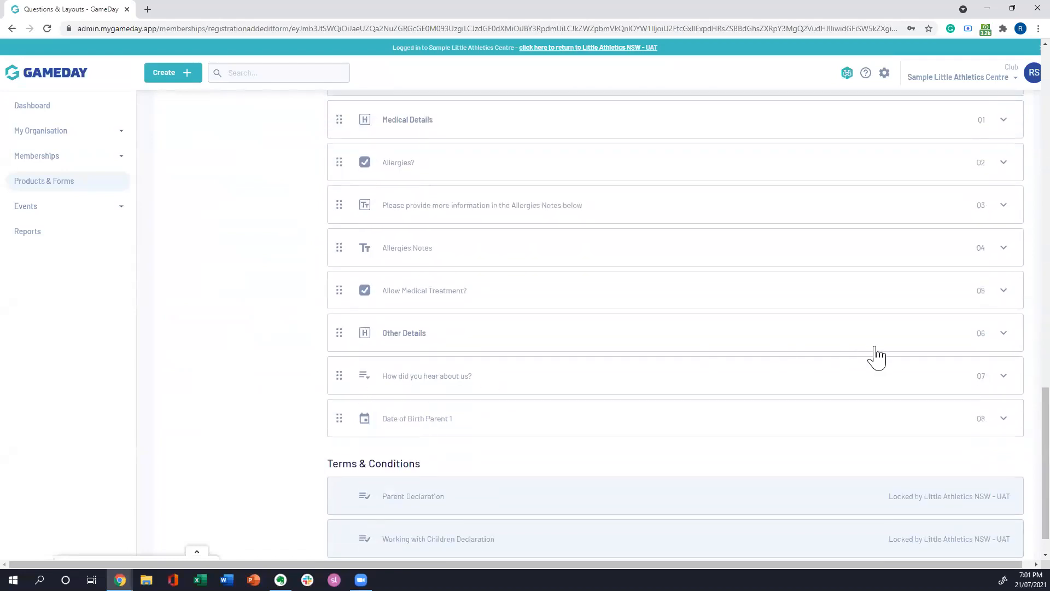
left_click(1005, 378)
scroll(271, 301, "down", 7)
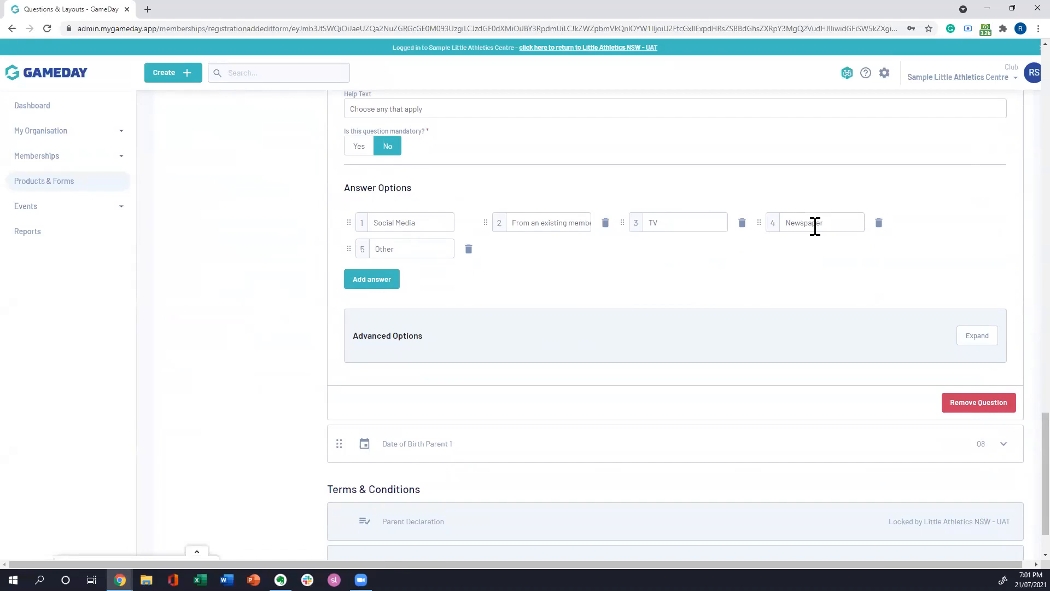
scroll(251, 395, "up", 15)
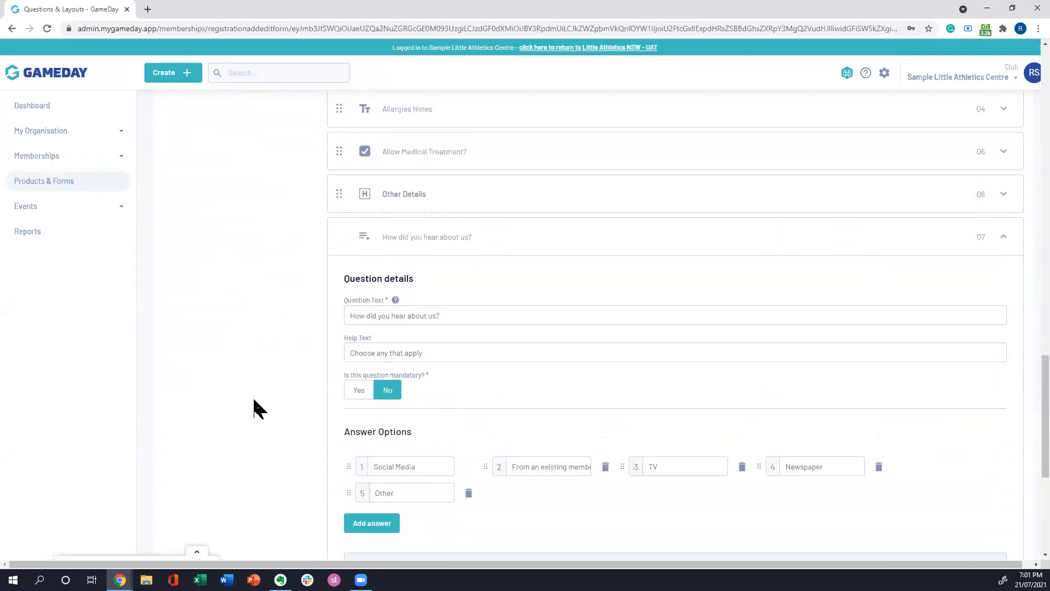
Step: Review the remaining new question types, from Multiple Choice through Date and Checkbox to Terms or Privacy Policy
scroll(294, 412, "up", 3)
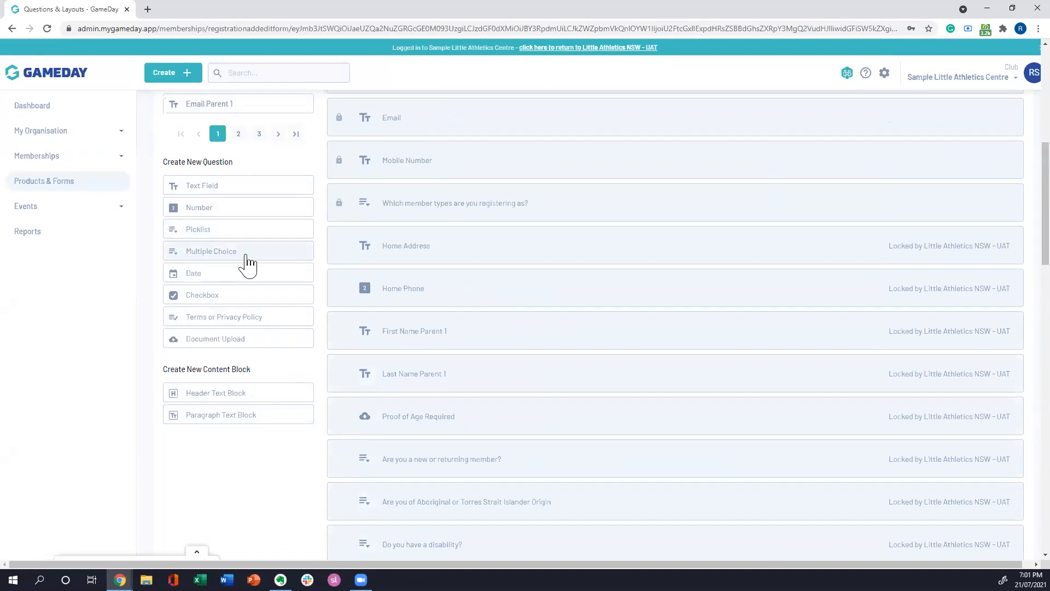
left_click_drag(247, 256, 250, 261)
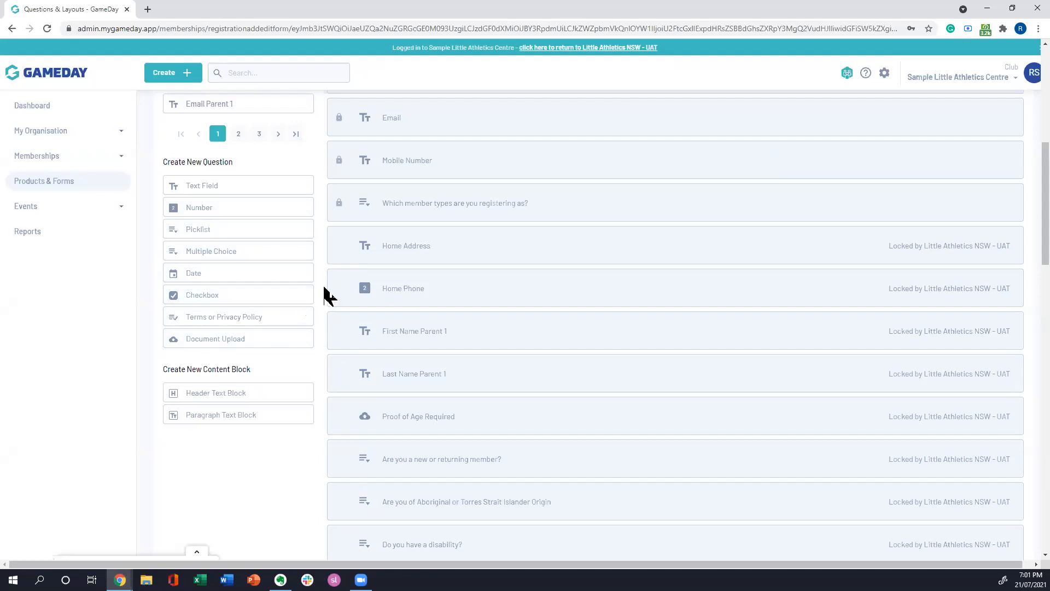
scroll(344, 332, "down", 1)
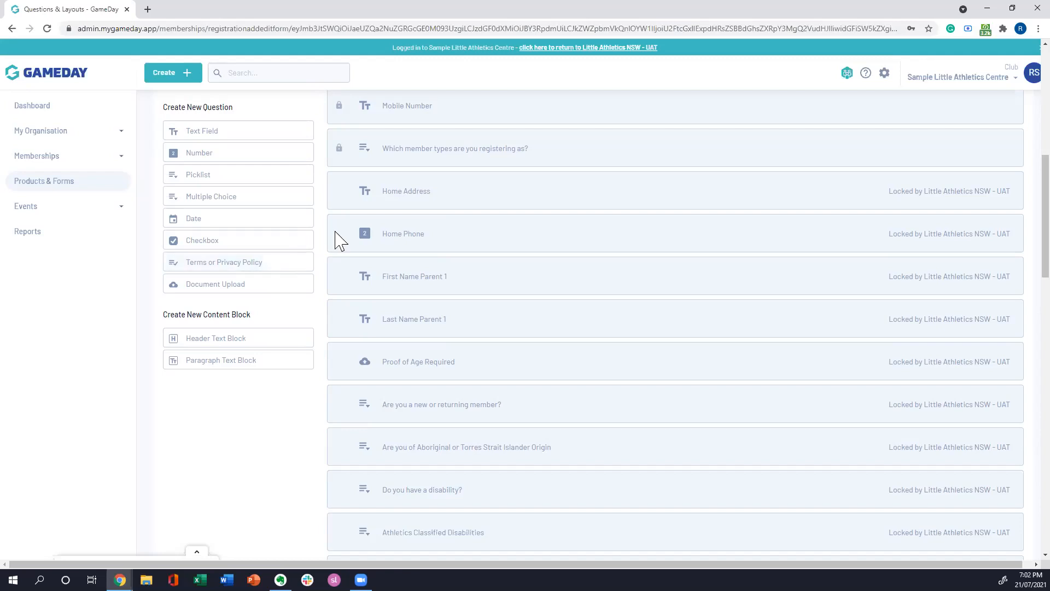
Step: Examine the form's Terms & Conditions and the fields of a new Terms or Privacy Policy question, closing it without saving
scroll(347, 358, "down", 20)
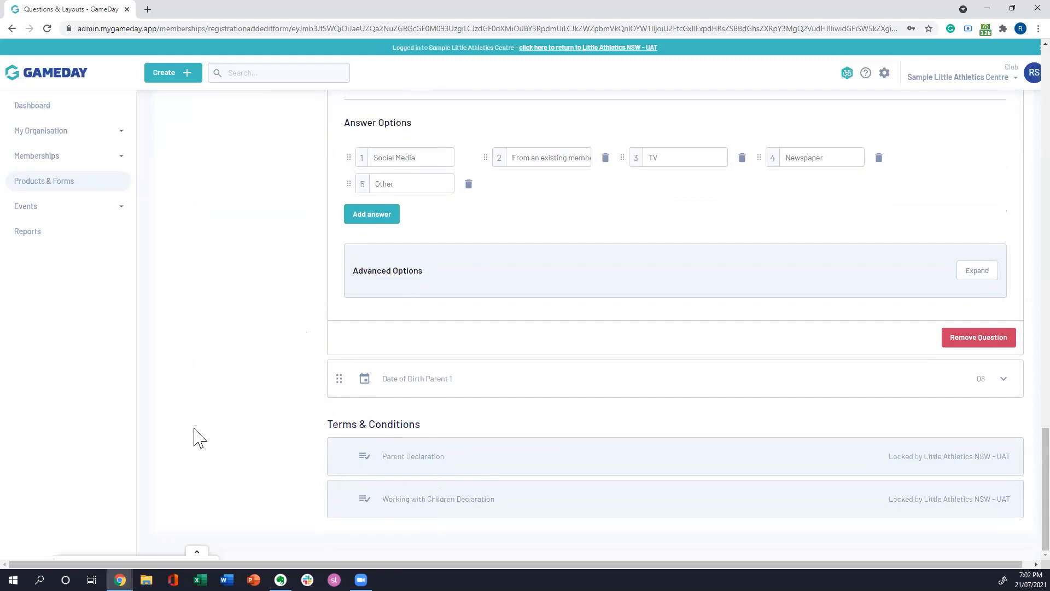
scroll(273, 408, "up", 15)
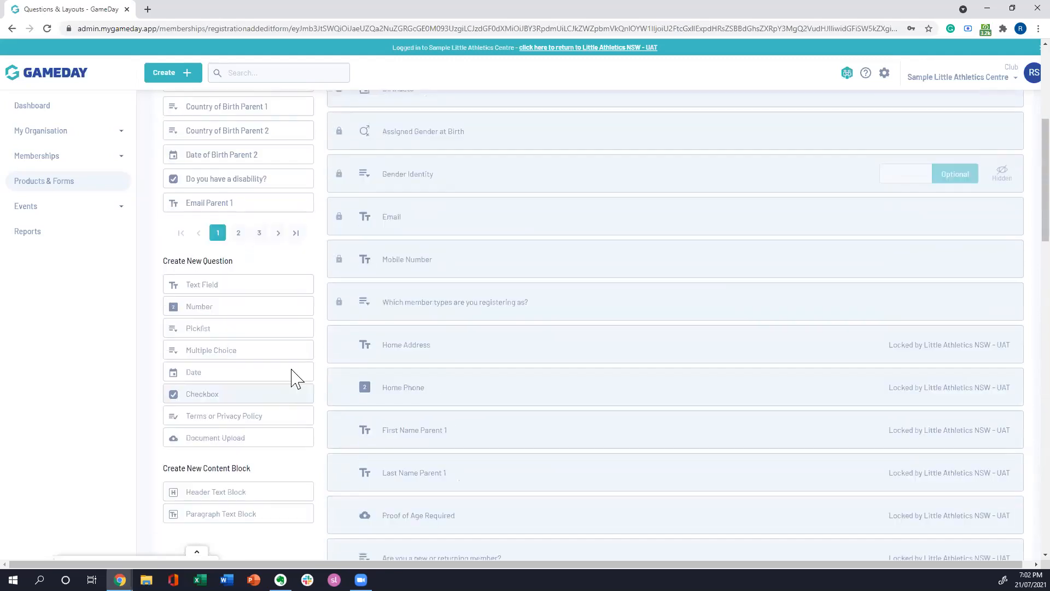
left_click(228, 424)
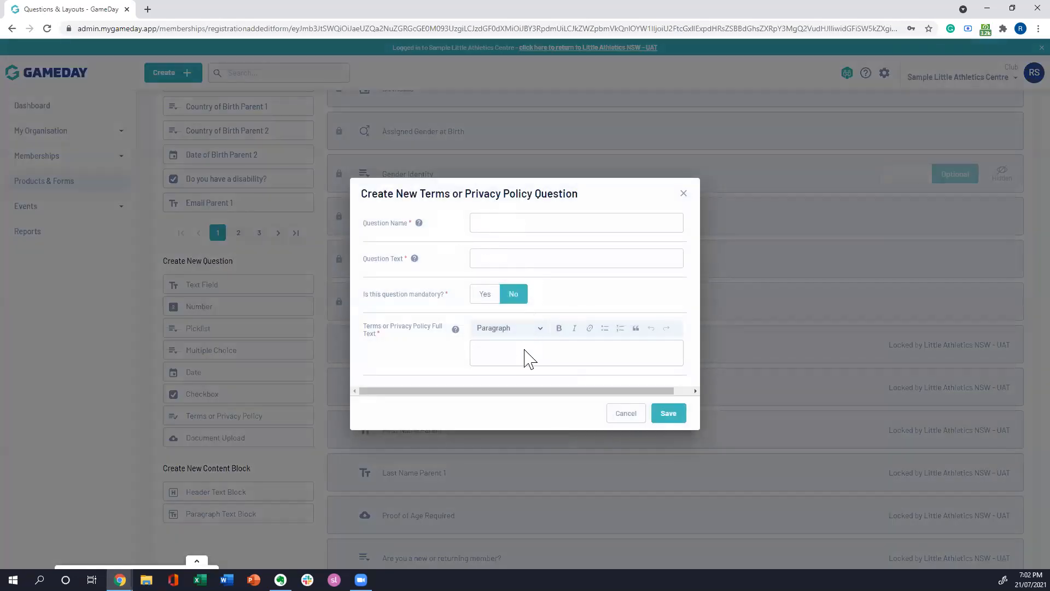
left_click(525, 356)
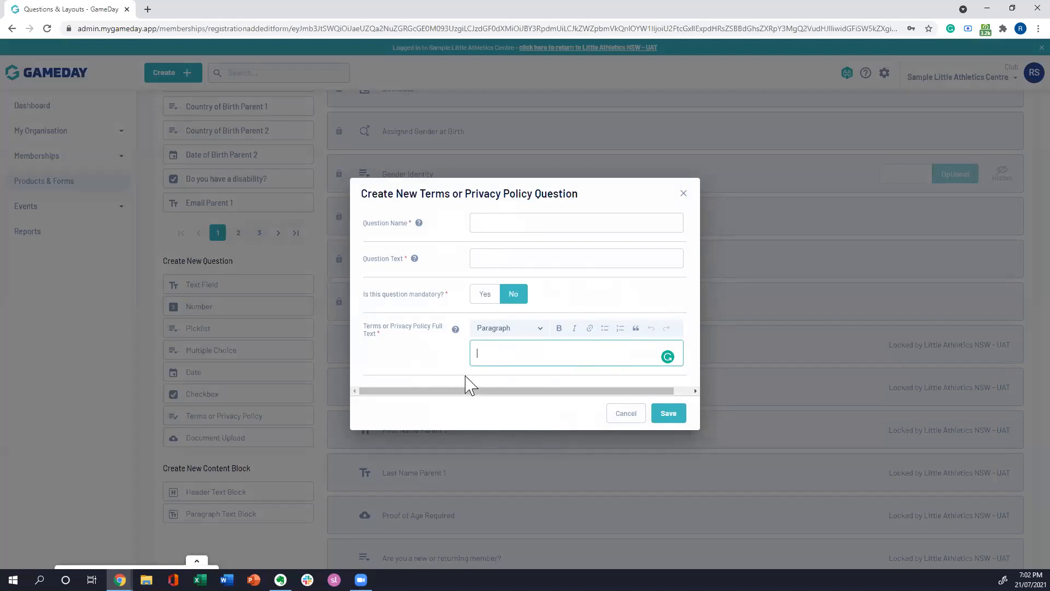
left_click(684, 194)
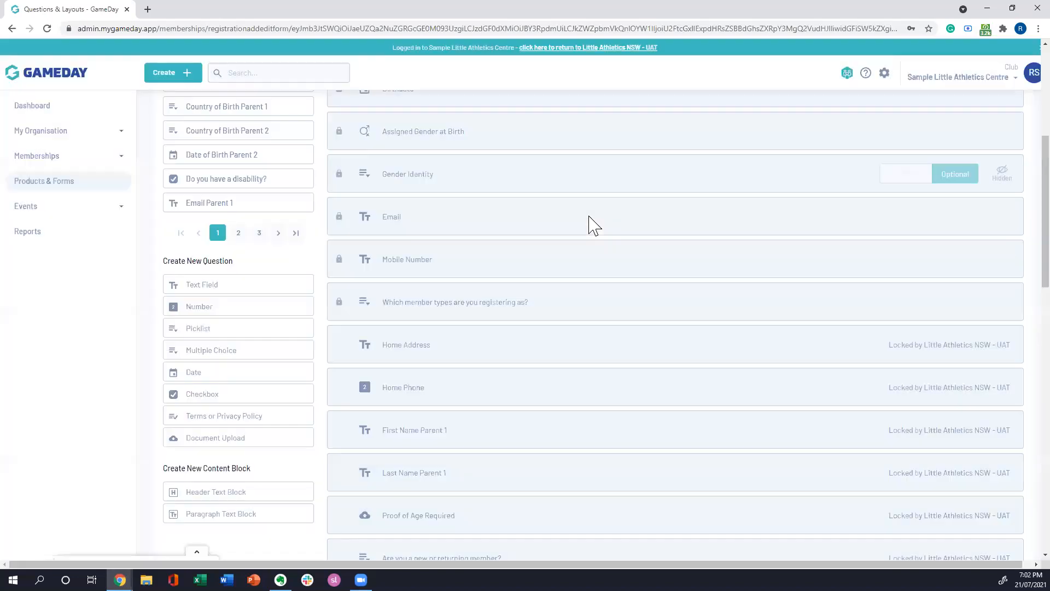
Step: Review the Document Upload question type and the header and paragraph content blocks alongside the form's locked questions
scroll(372, 304, "down", 1)
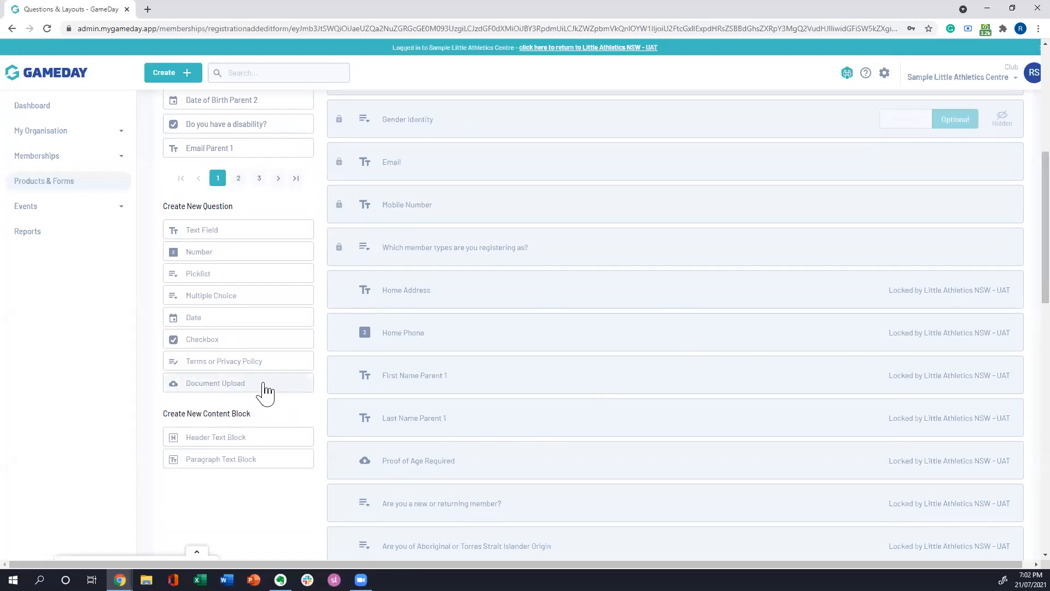
scroll(320, 369, "down", 2)
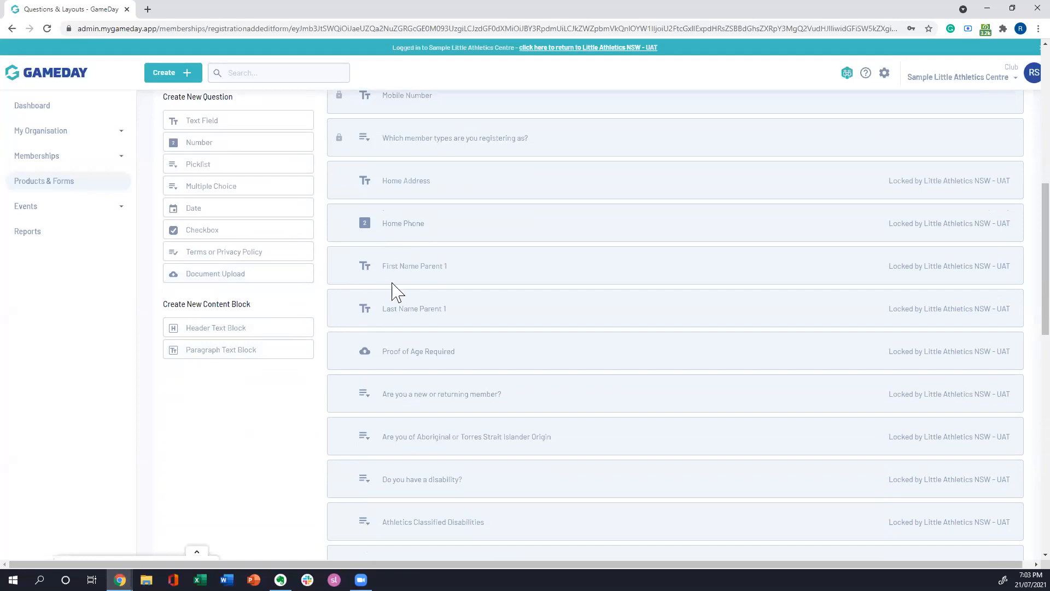
scroll(398, 295, "down", 4)
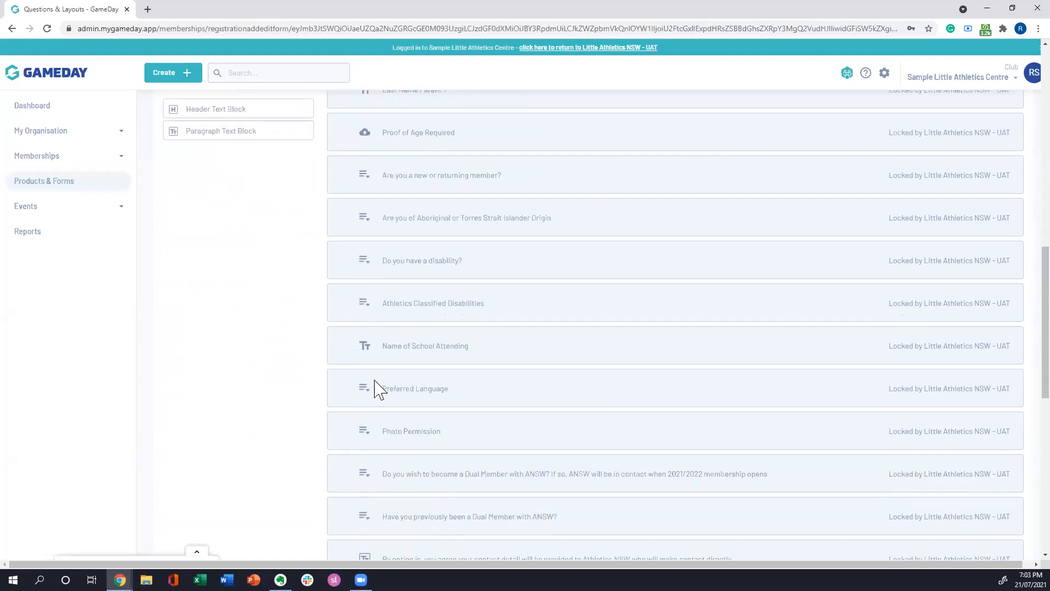
scroll(377, 390, "up", 4)
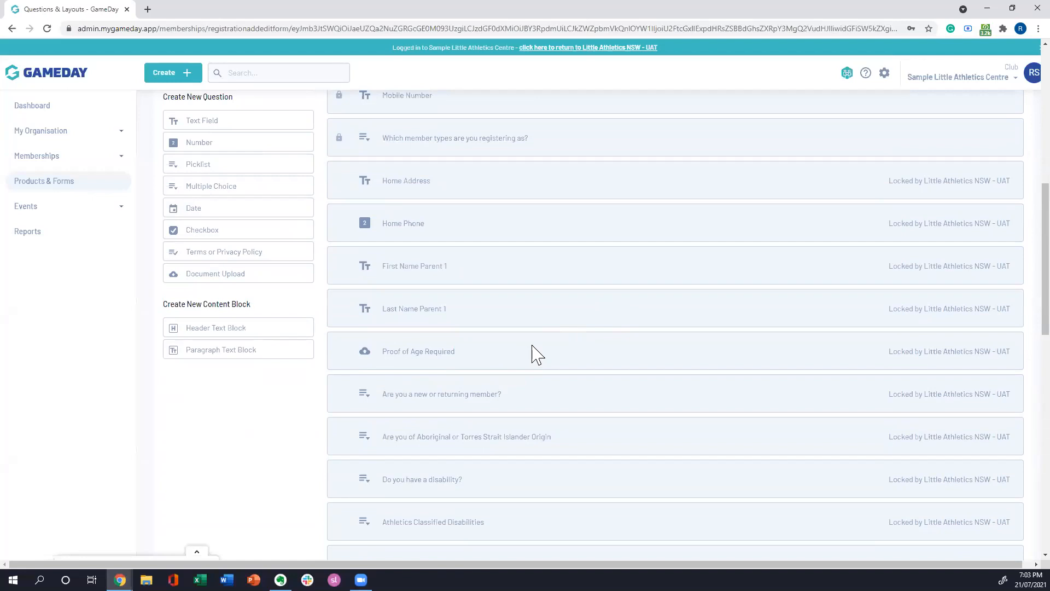
scroll(487, 399, "down", 3)
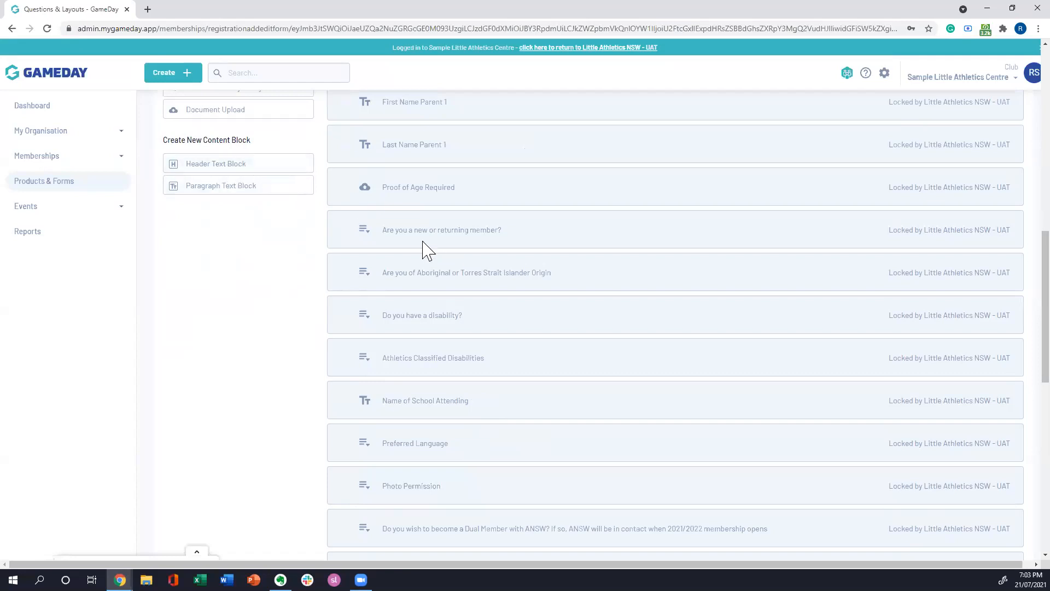
Step: Move the "Allow Medical Treatment?" question directly below the Medical Details header and discard the reordering
scroll(282, 296, "down", 7)
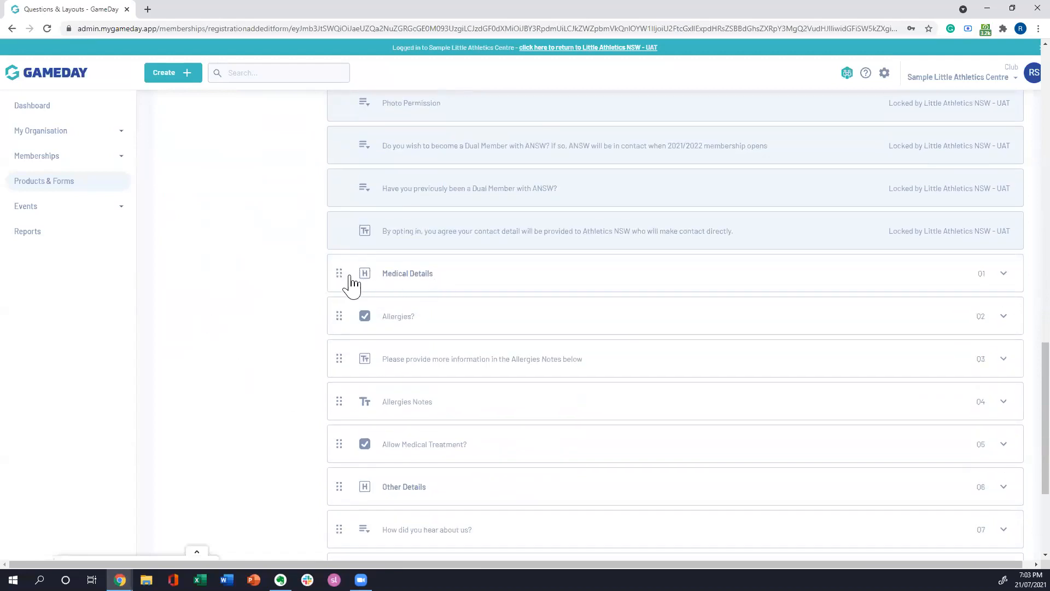
scroll(289, 277, "down", 1)
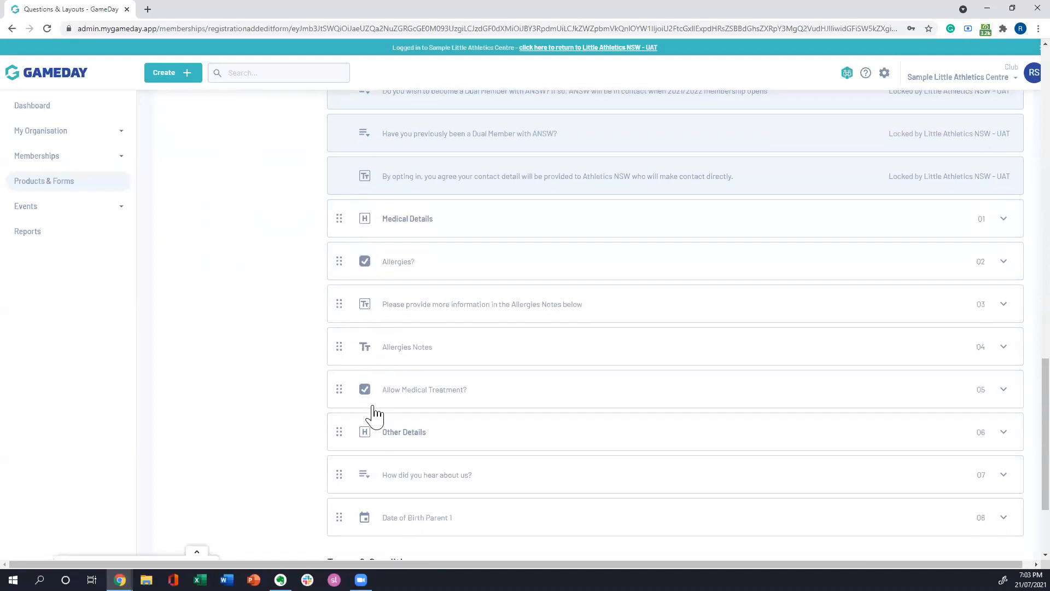
left_click_drag(342, 391, 353, 190)
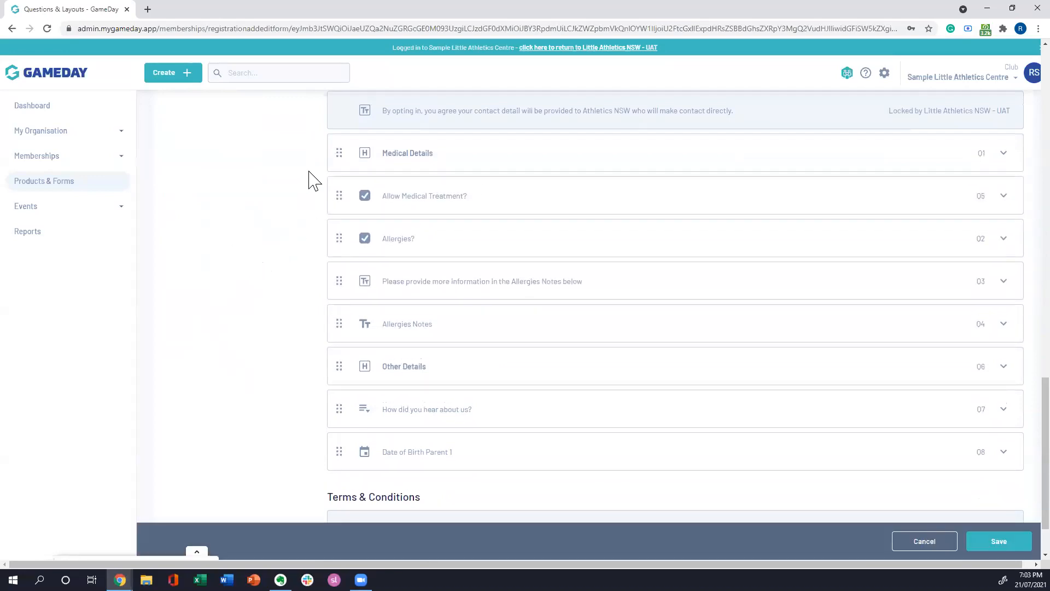
left_click(924, 541)
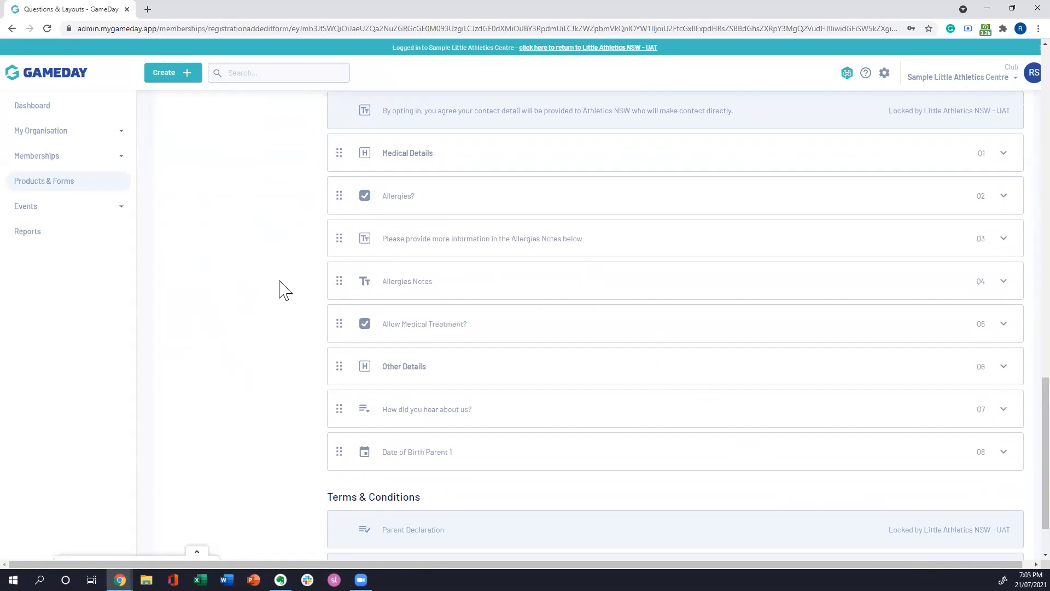
scroll(265, 249, "down", 2)
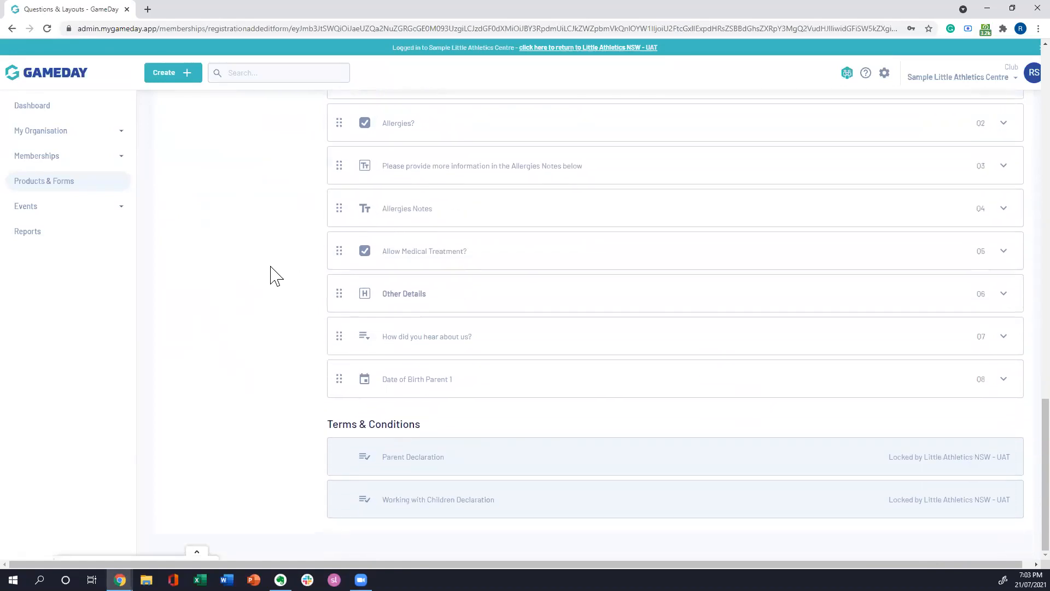
Step: Examine the block content of the "Please provide more information in the Allergies Notes below" paragraph and collapse the block
scroll(276, 284, "up", 10)
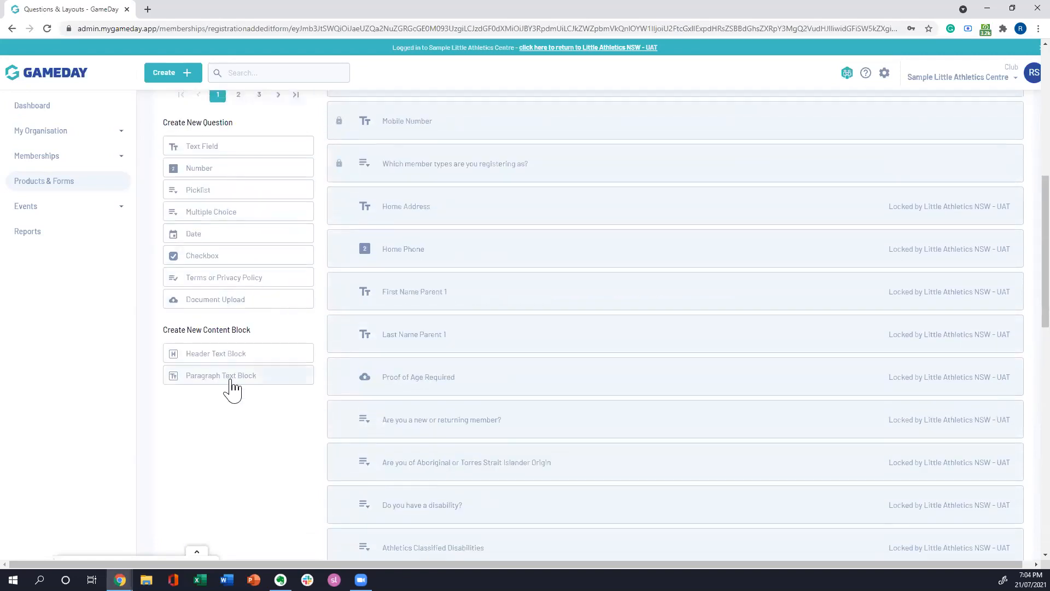
scroll(291, 408, "down", 10)
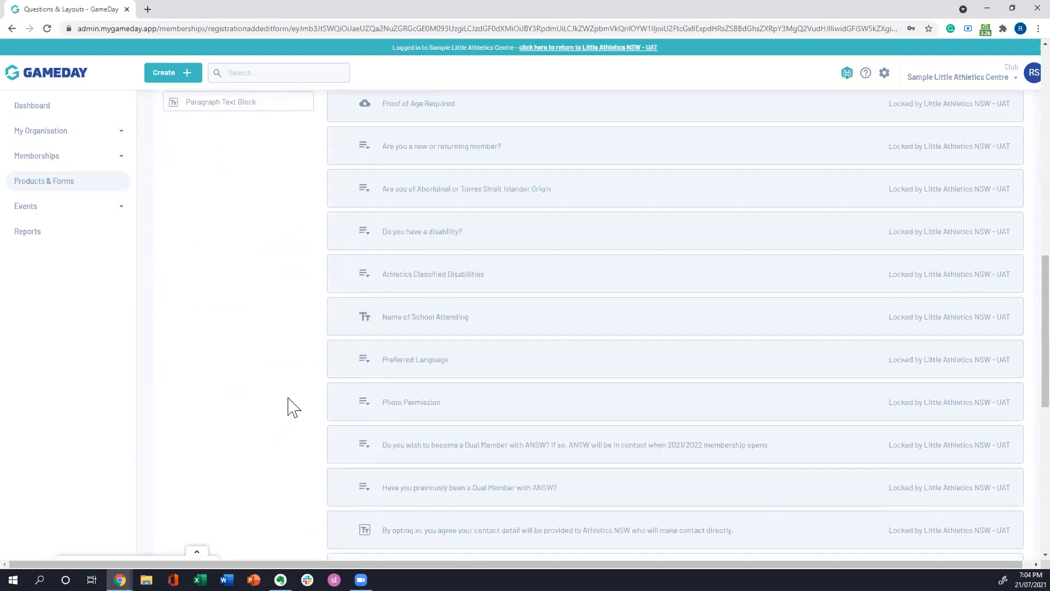
scroll(294, 408, "down", 2)
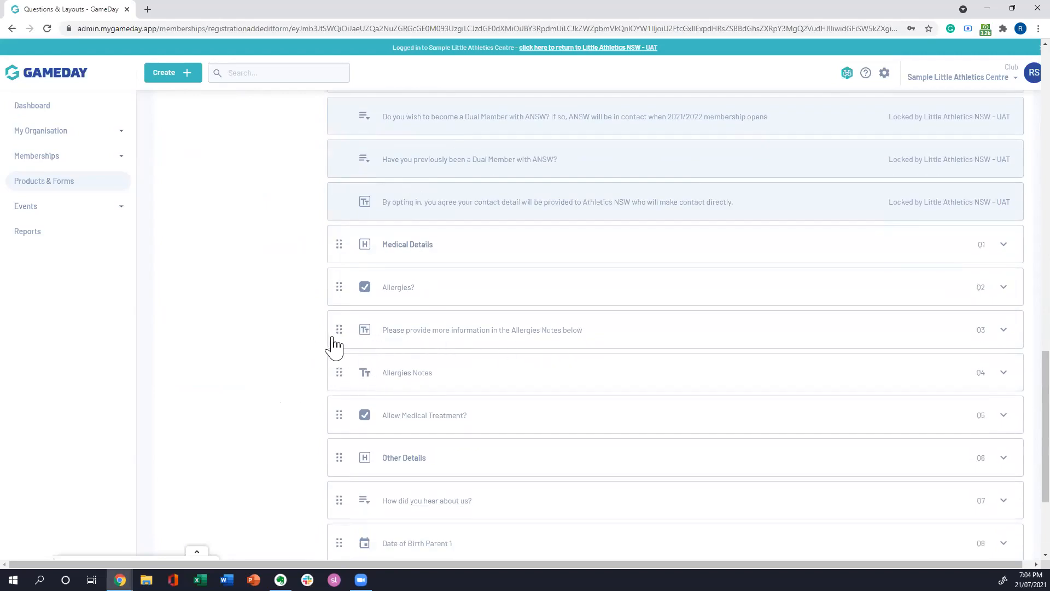
left_click(1005, 330)
scroll(635, 323, "down", 1)
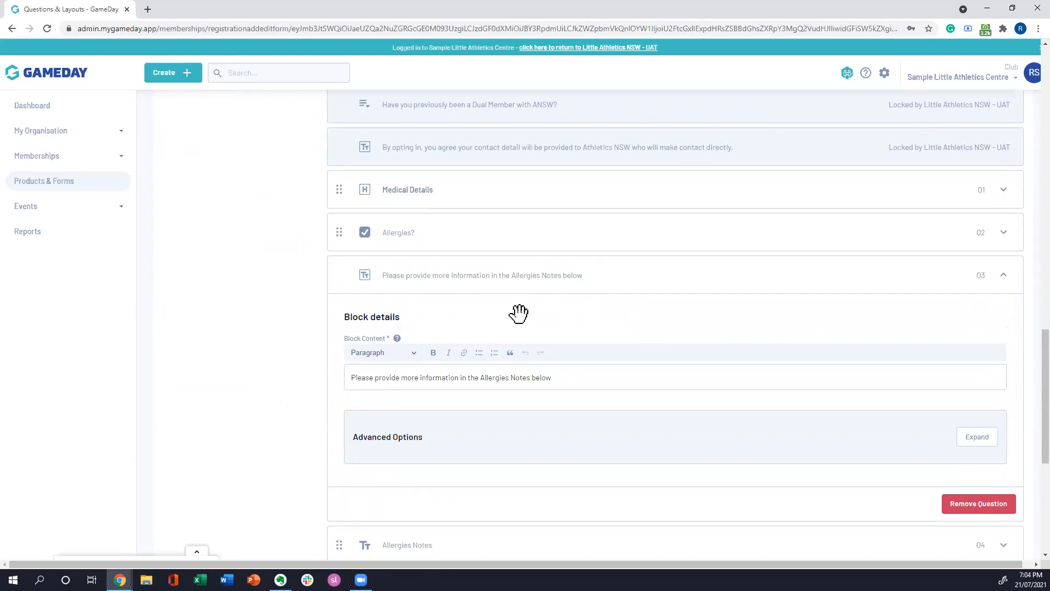
scroll(534, 307, "down", 2)
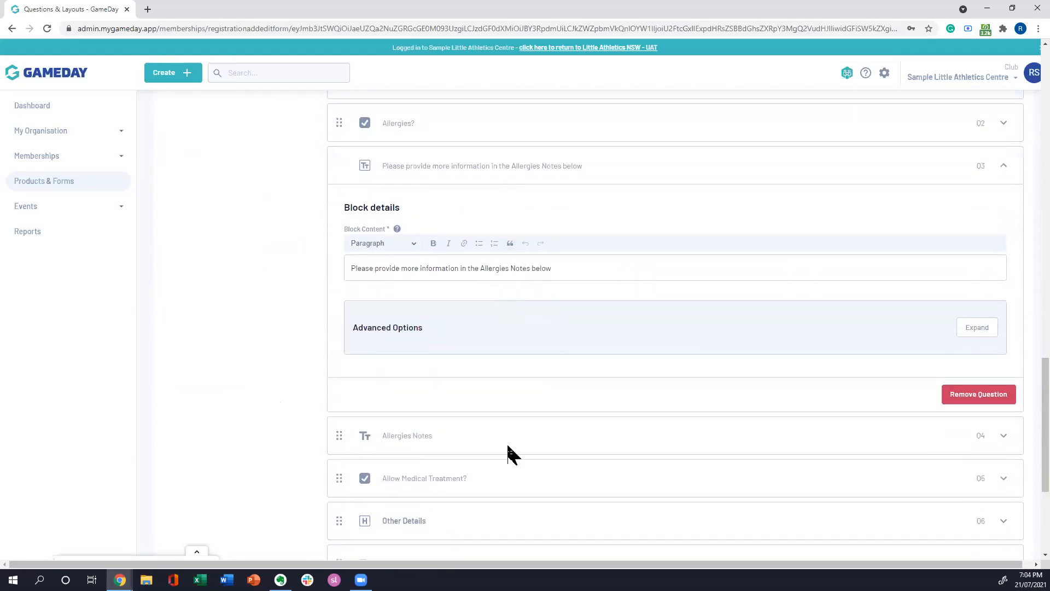
scroll(499, 347, "down", 1)
scroll(551, 363, "up", 2)
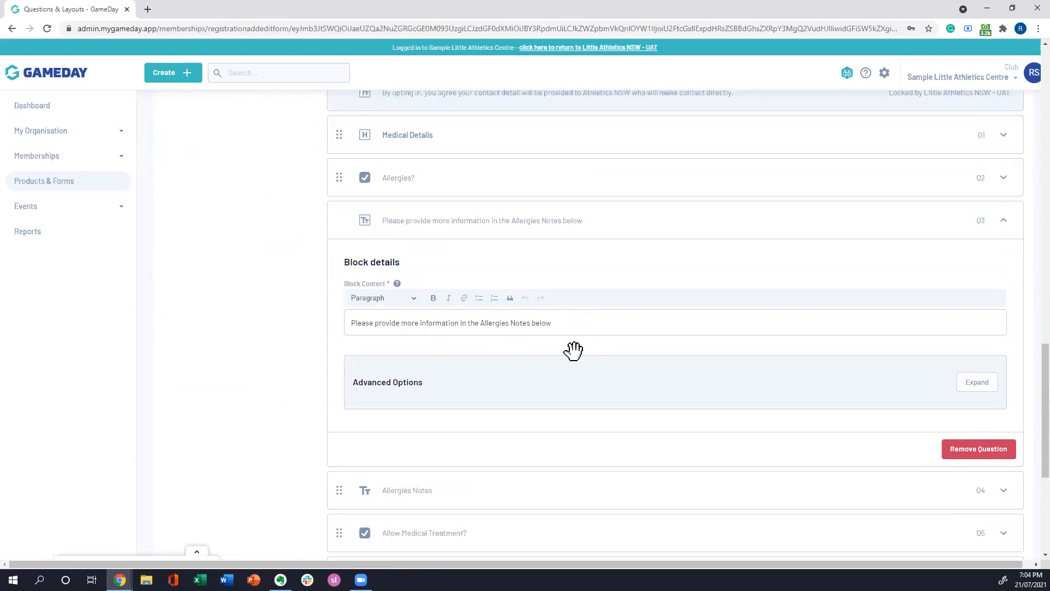
left_click(1004, 222)
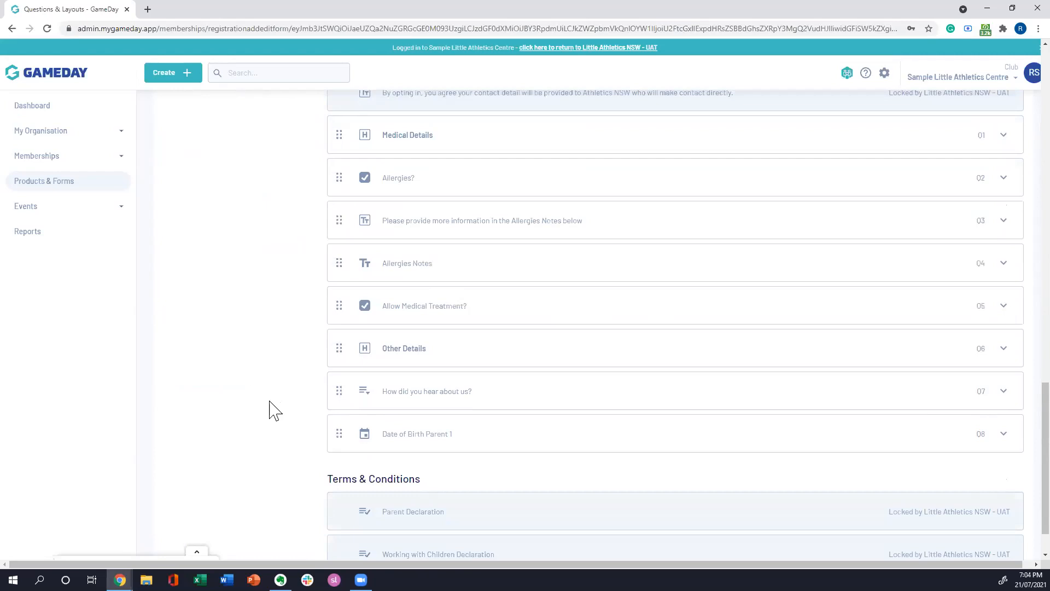
Step: Examine the Allergies? question's details, including its question text, help text and mandatory setting
scroll(269, 410, "up", 2)
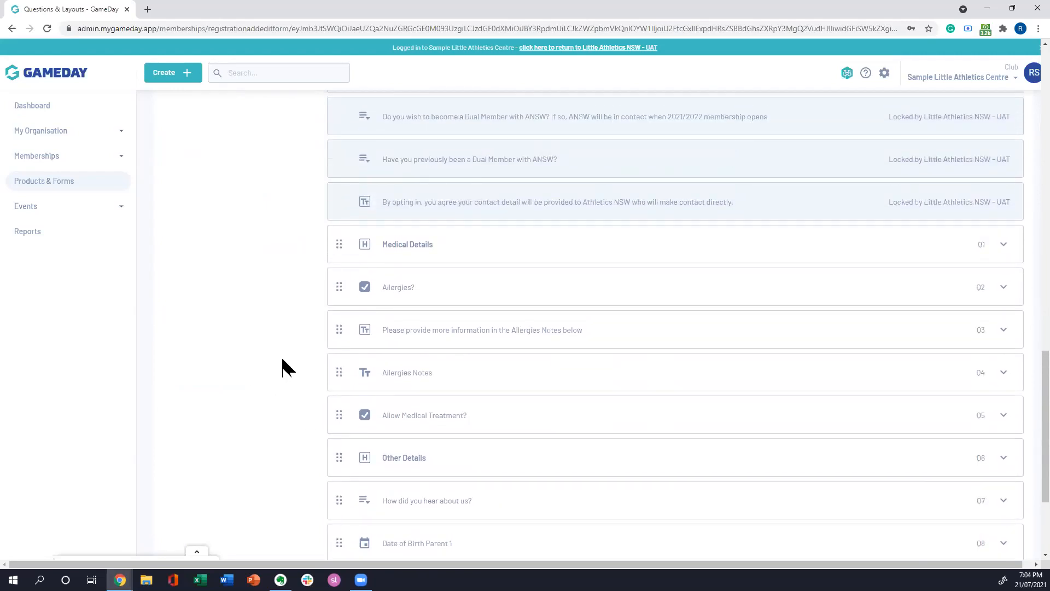
scroll(296, 364, "up", 4)
scroll(304, 375, "down", 2)
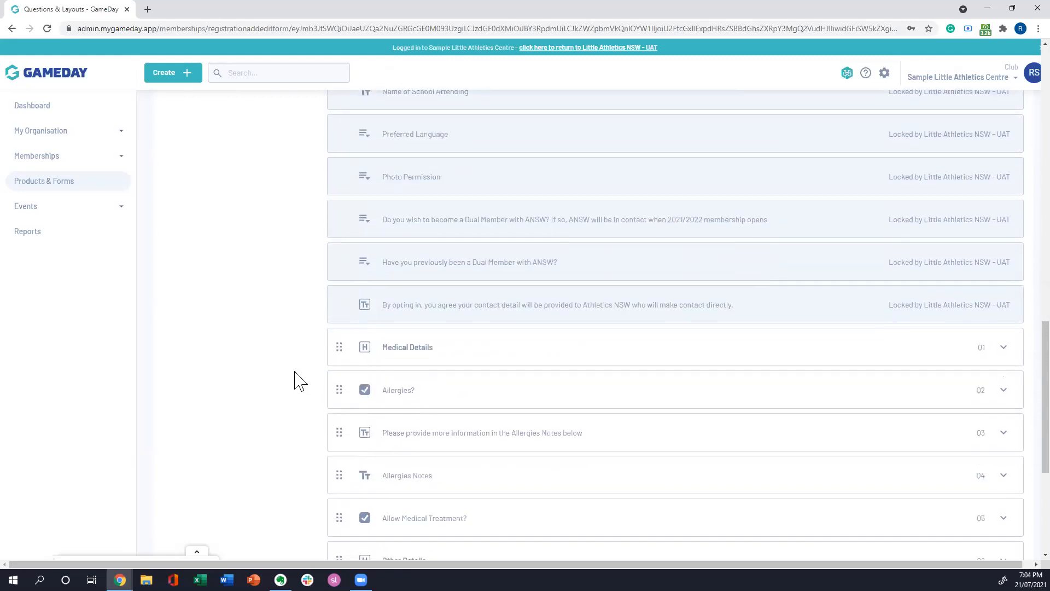
scroll(284, 386, "down", 3)
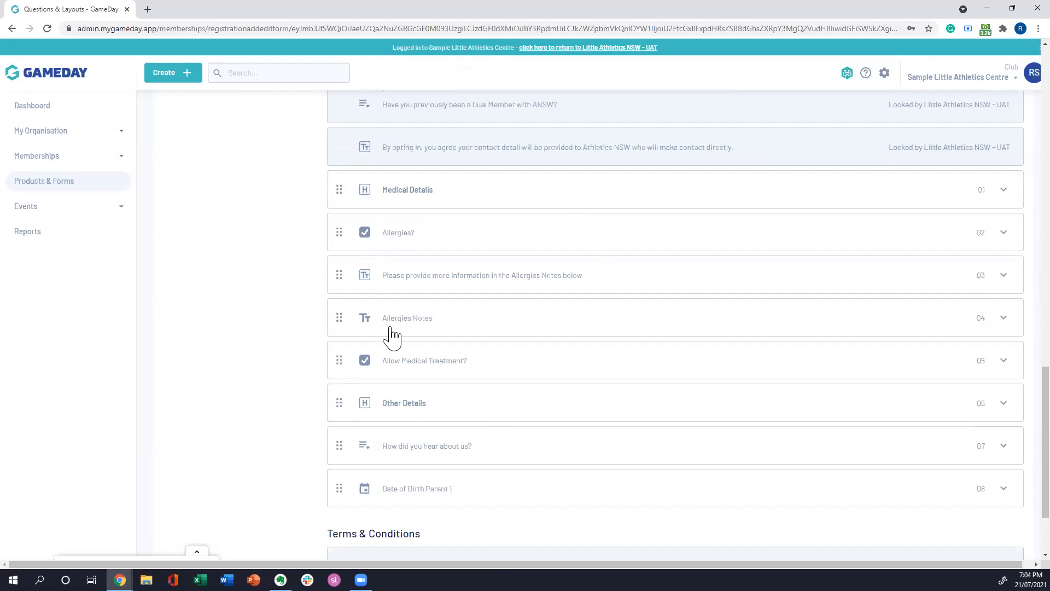
left_click(1008, 236)
scroll(574, 317, "down", 1)
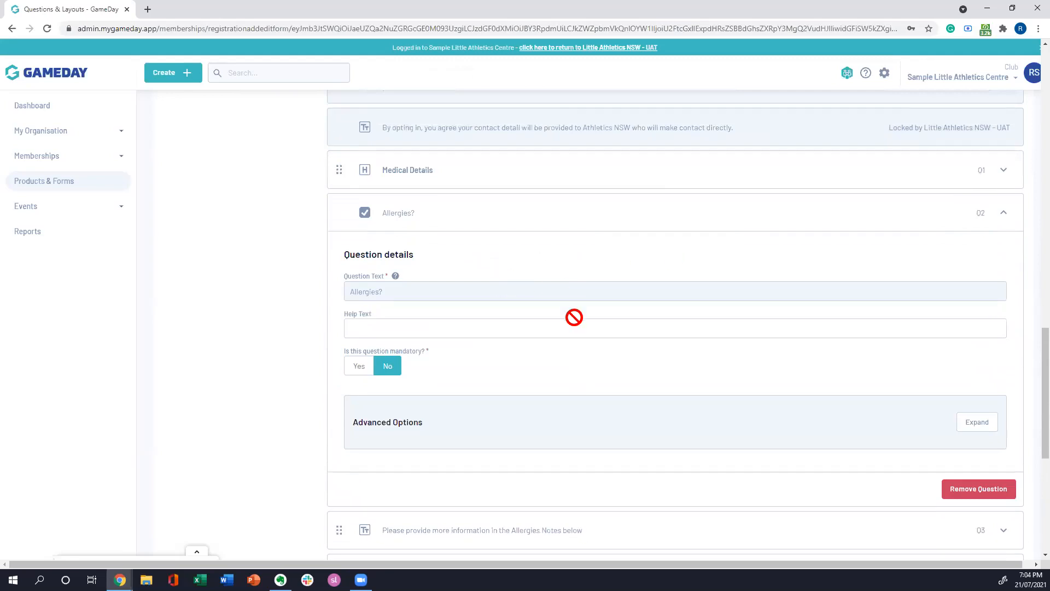
scroll(573, 318, "down", 1)
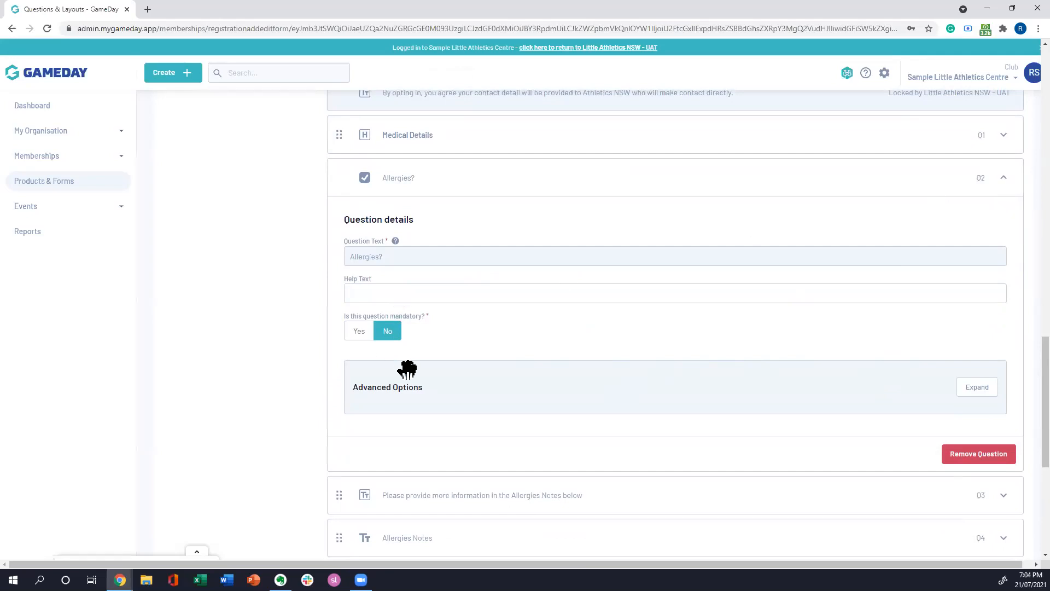
left_click(385, 291)
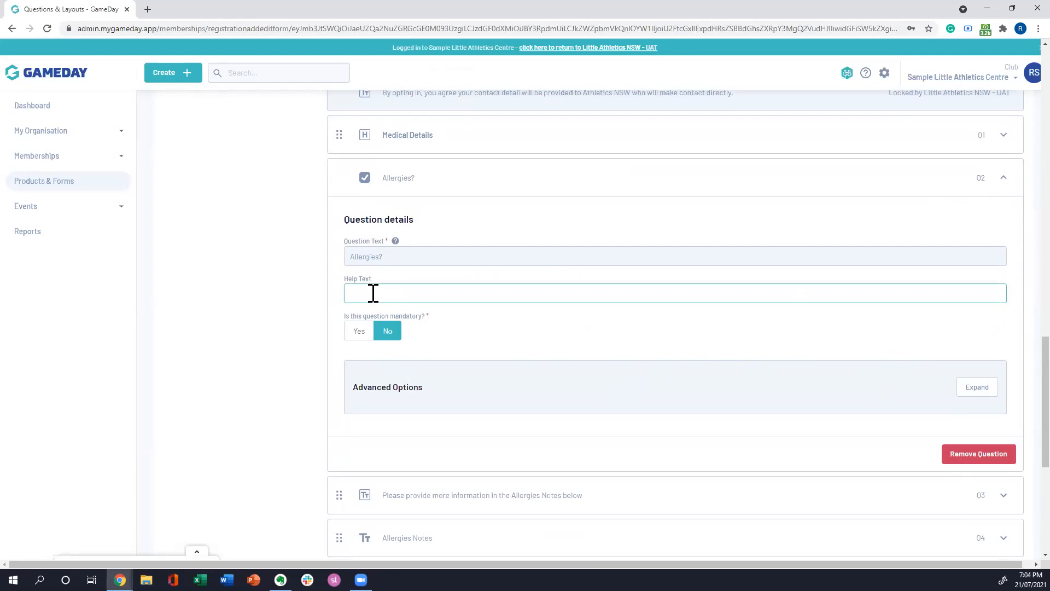
mouse_move(395, 242)
scroll(707, 337, "down", 1)
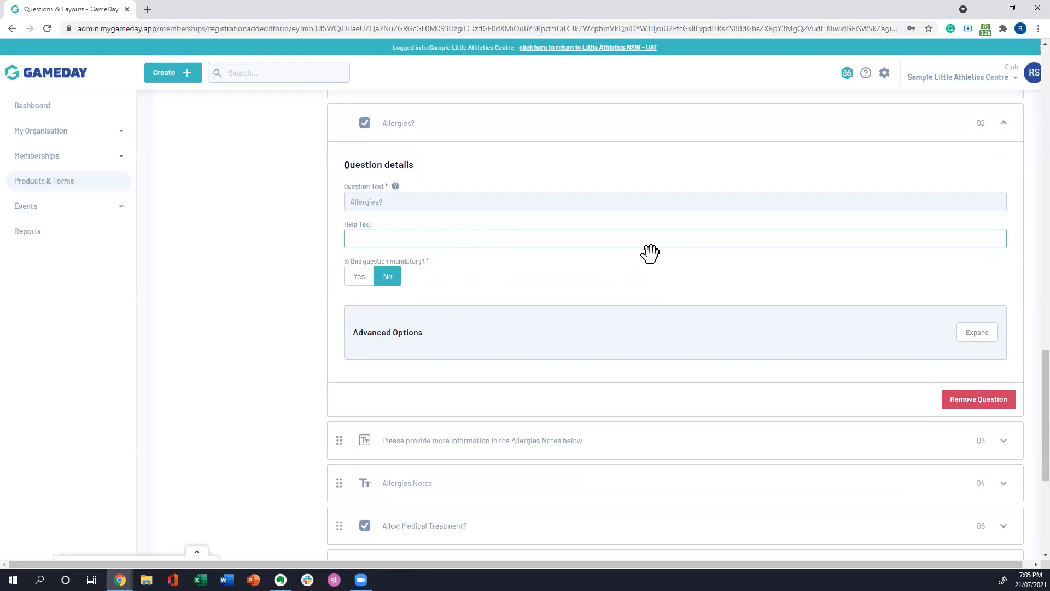
Step: Expand the Allergies? question's advanced options and restrict its display to Under 12, Under 14 and Under 17 Athlete
left_click(967, 343)
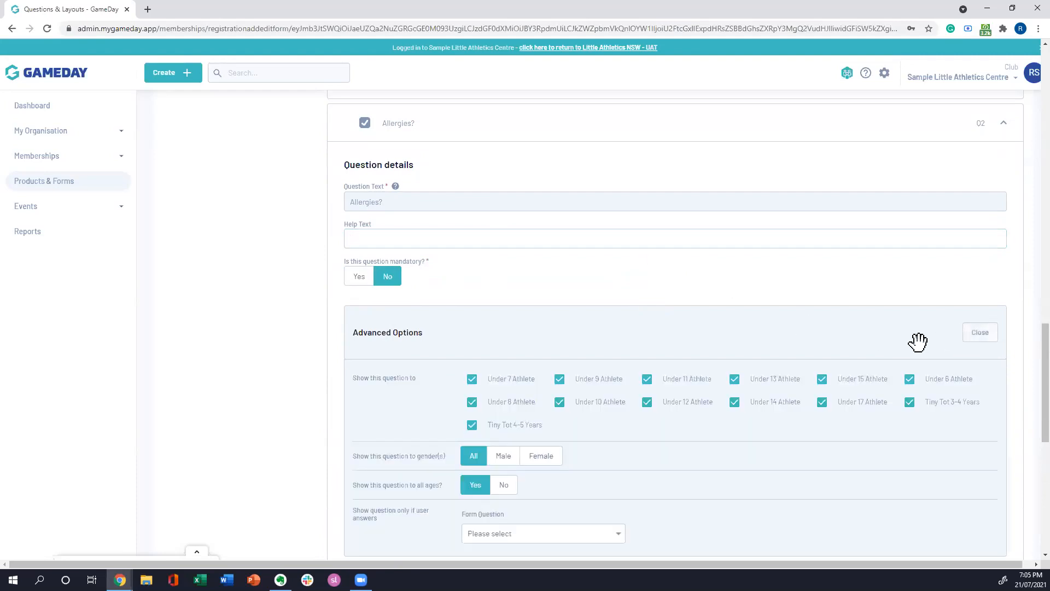
scroll(841, 350, "down", 2)
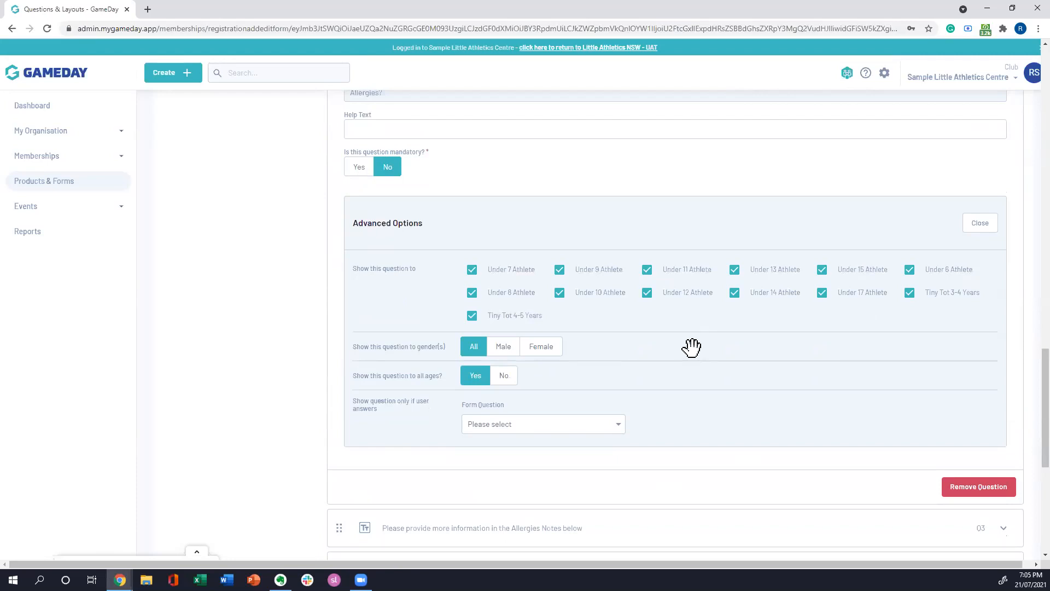
scroll(742, 397, "up", 1)
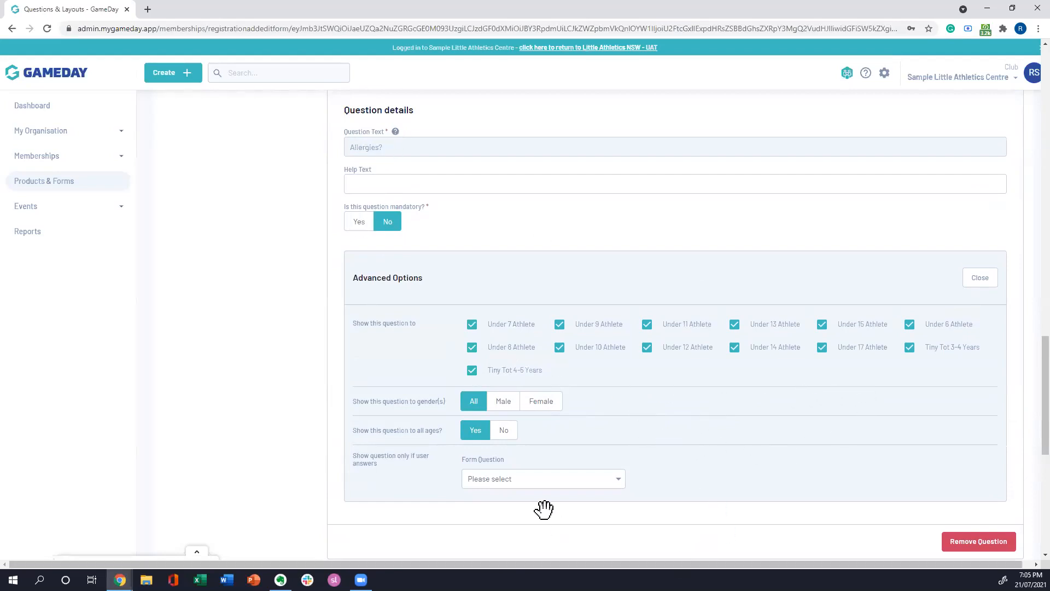
left_click(472, 371)
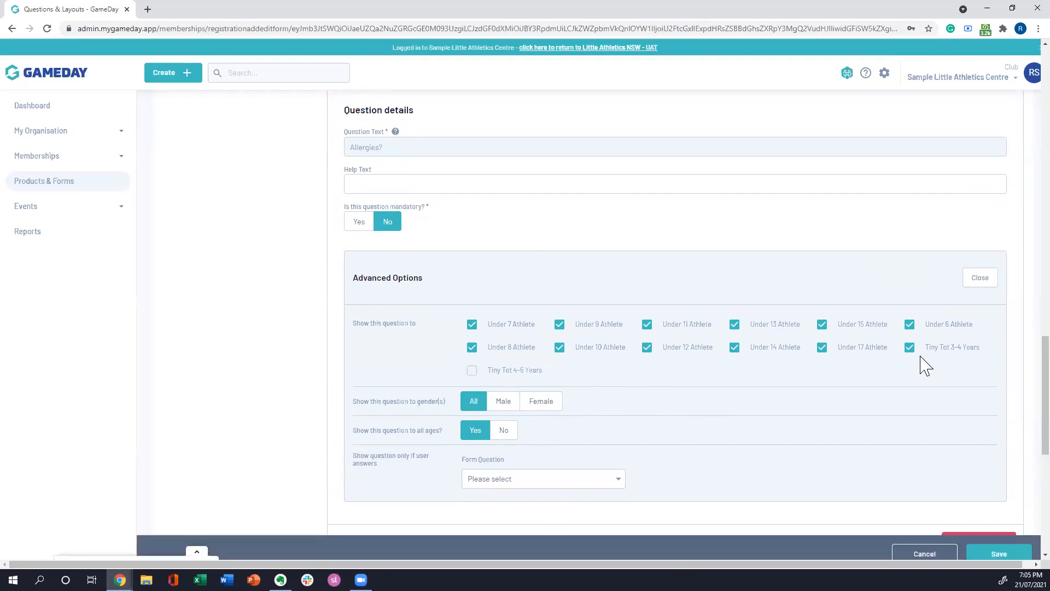
left_click(910, 348)
left_click(560, 348)
left_click(472, 348)
left_click(472, 325)
left_click(559, 324)
left_click(647, 324)
left_click(734, 325)
left_click(822, 324)
left_click(909, 324)
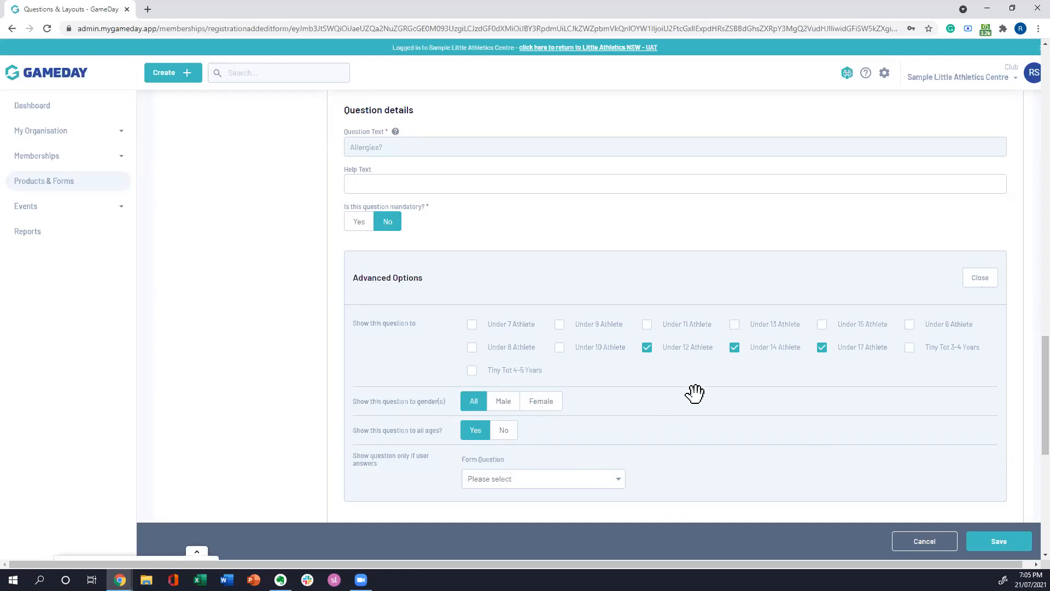
Step: Set the Allergies? question not to show to all ages, examine the age limits and discard its unsaved changes
scroll(692, 393, "down", 1)
scroll(623, 356, "down", 1)
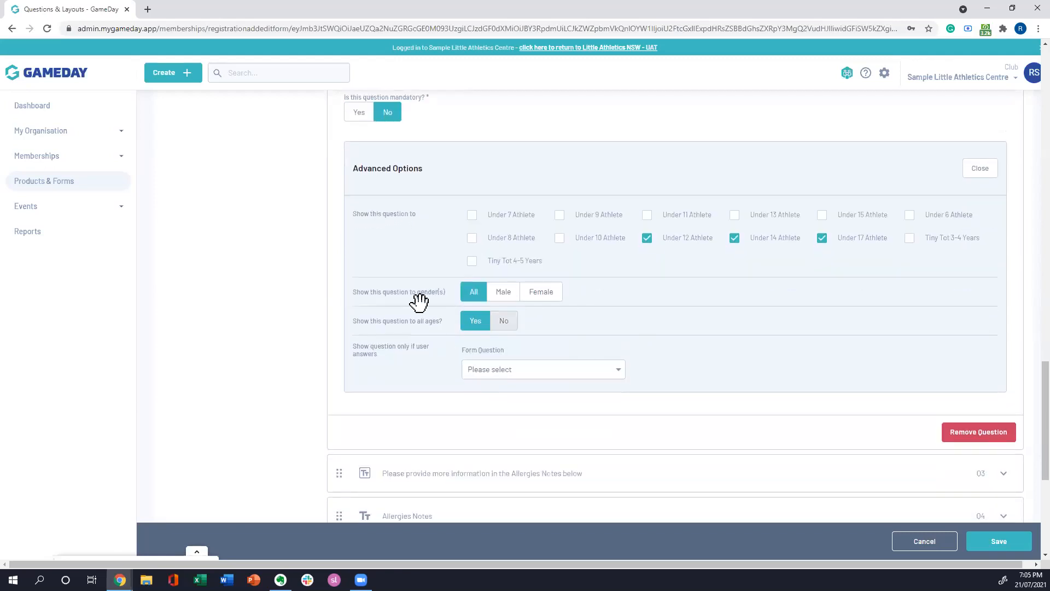
left_click(504, 321)
scroll(766, 317, "down", 1)
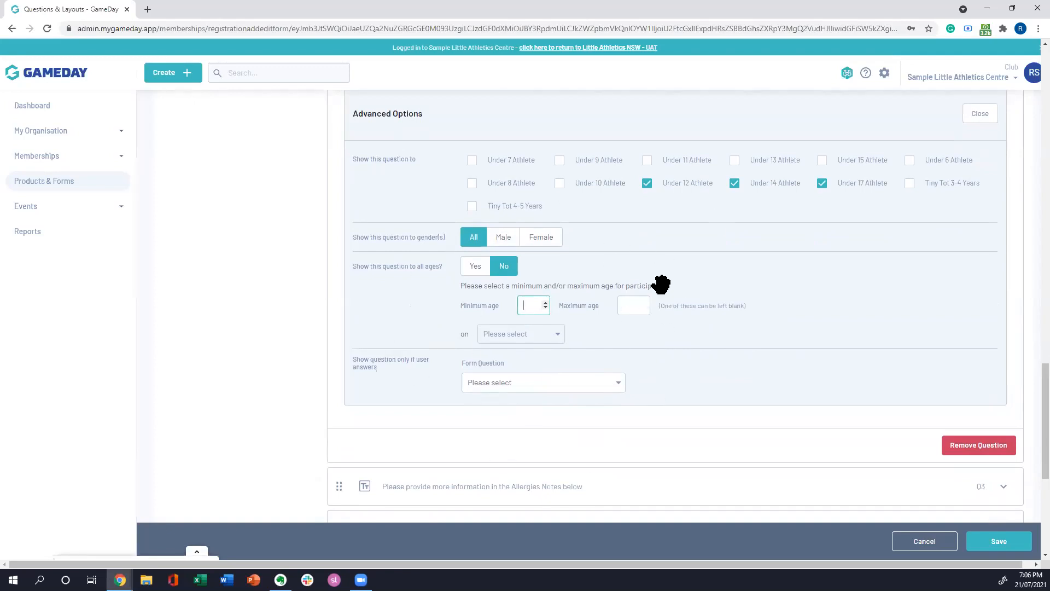
scroll(774, 293, "up", 1)
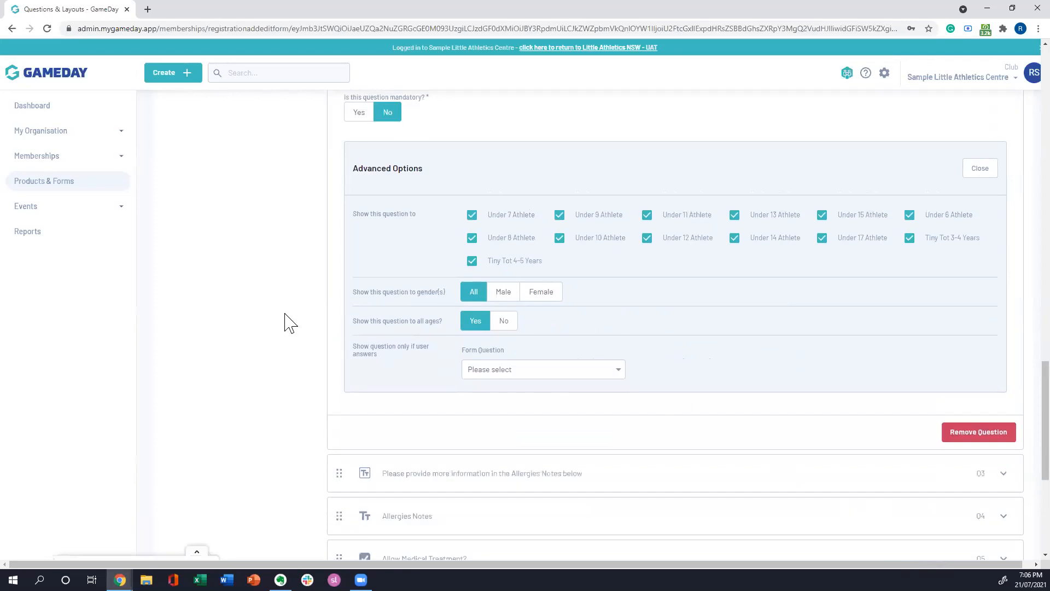
Step: Review the Allergies? question's advanced display options, close them and collapse the question
scroll(297, 318, "up", 2)
scroll(309, 306, "down", 1)
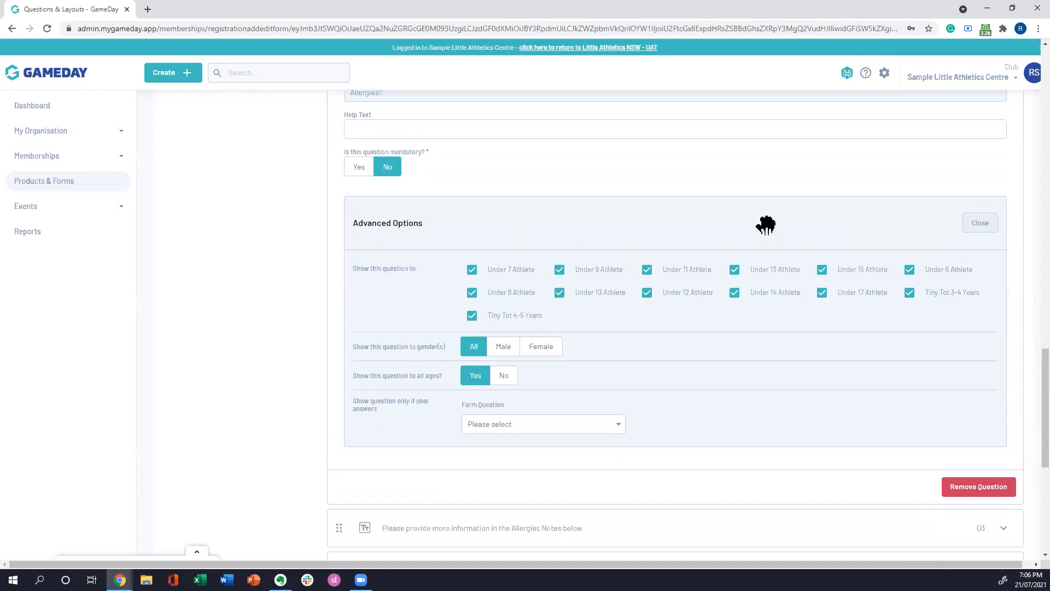
scroll(804, 376, "up", 3)
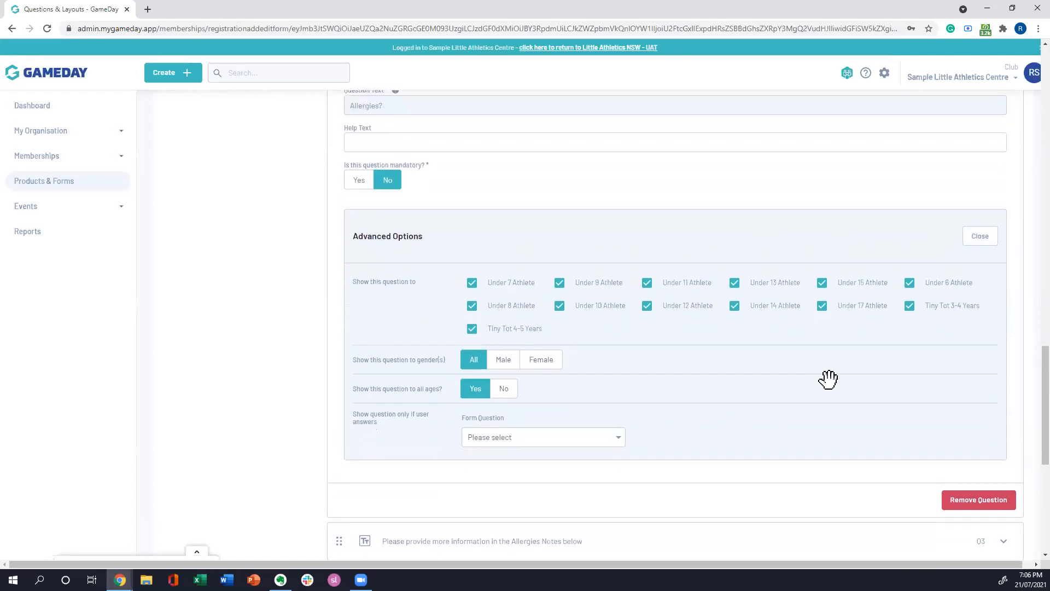
left_click(981, 386)
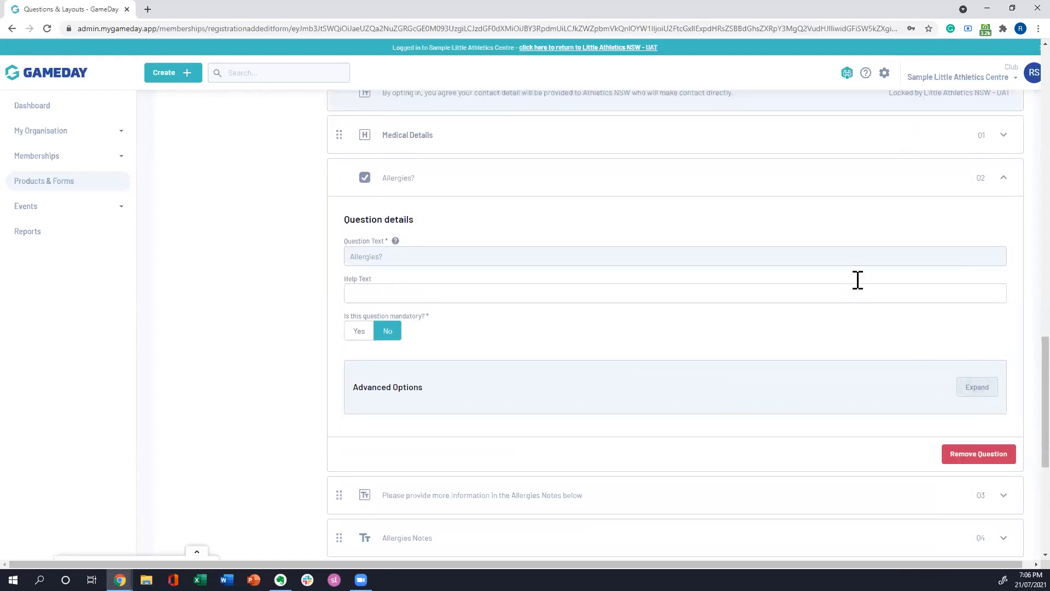
left_click(1006, 182)
Step: Examine the Allergies Notes paragraph block's advanced options, including its membership, gender, age and answer conditions
scroll(701, 269, "down", 1)
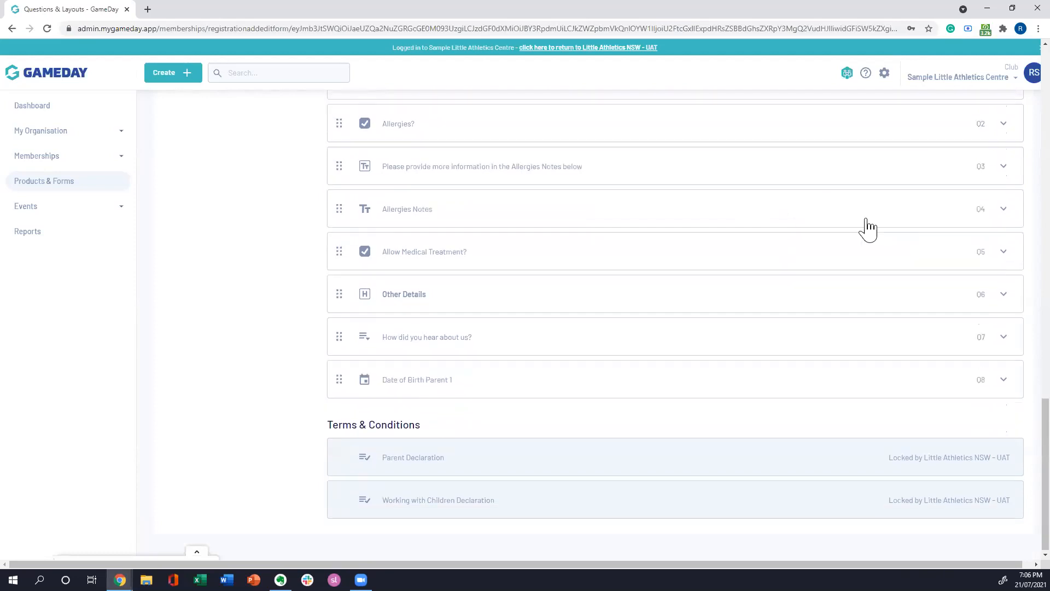
left_click(1006, 168)
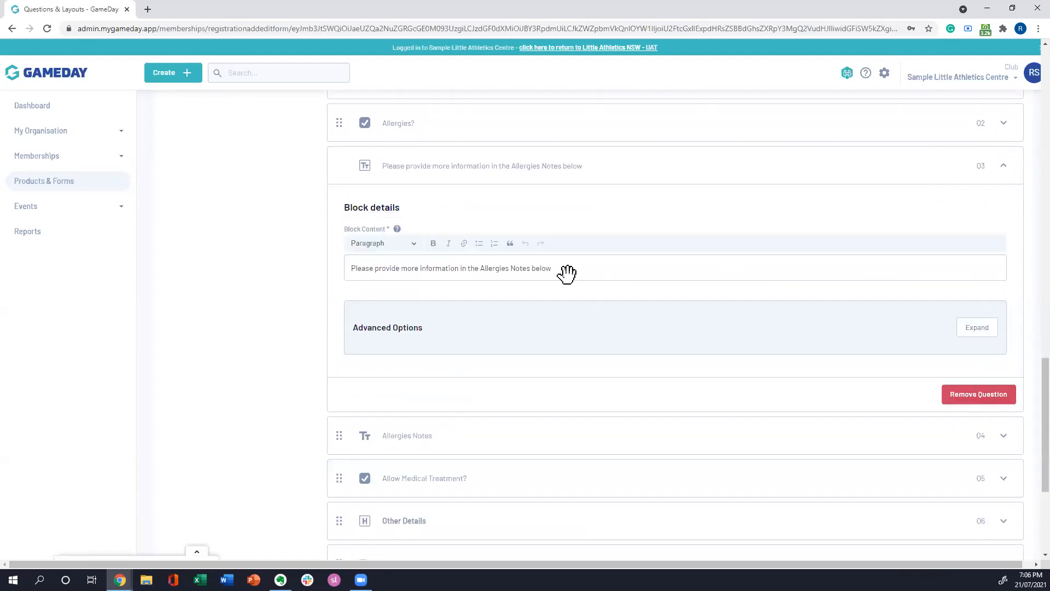
scroll(567, 274, "up", 1)
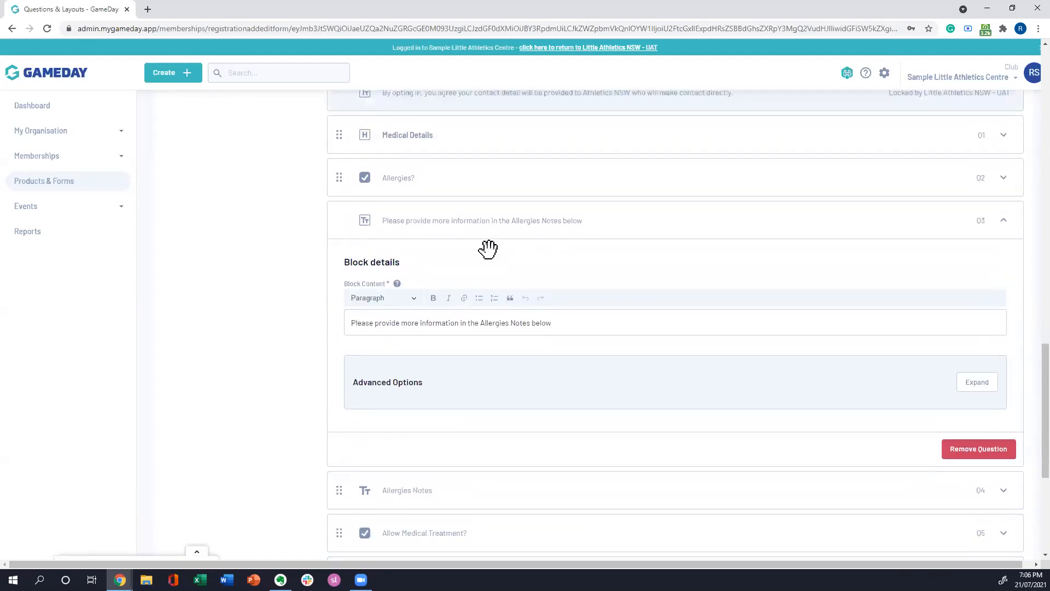
left_click(978, 382)
scroll(640, 297, "down", 3)
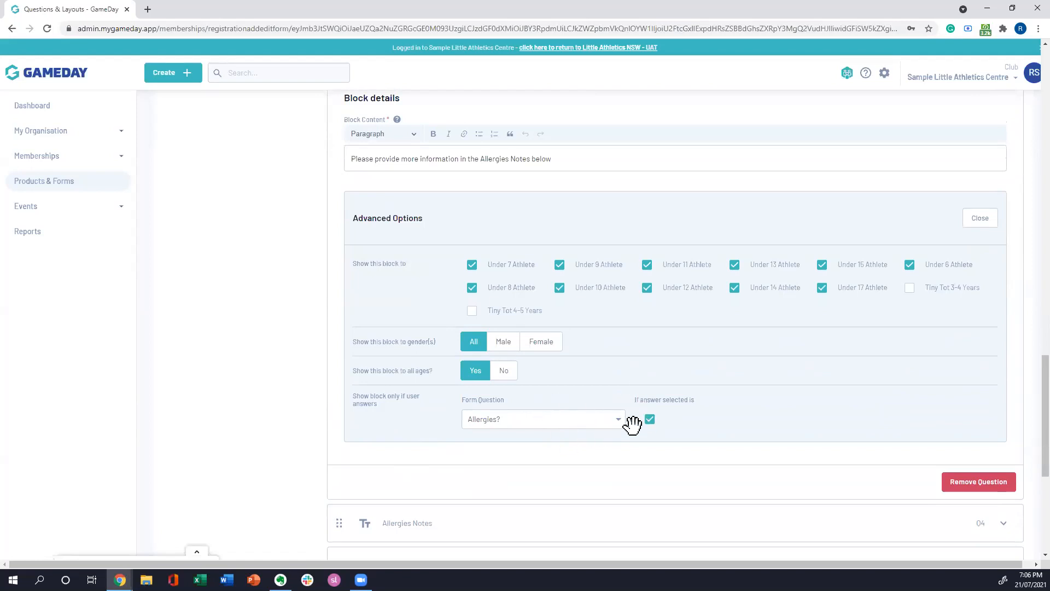
scroll(596, 354, "up", 3)
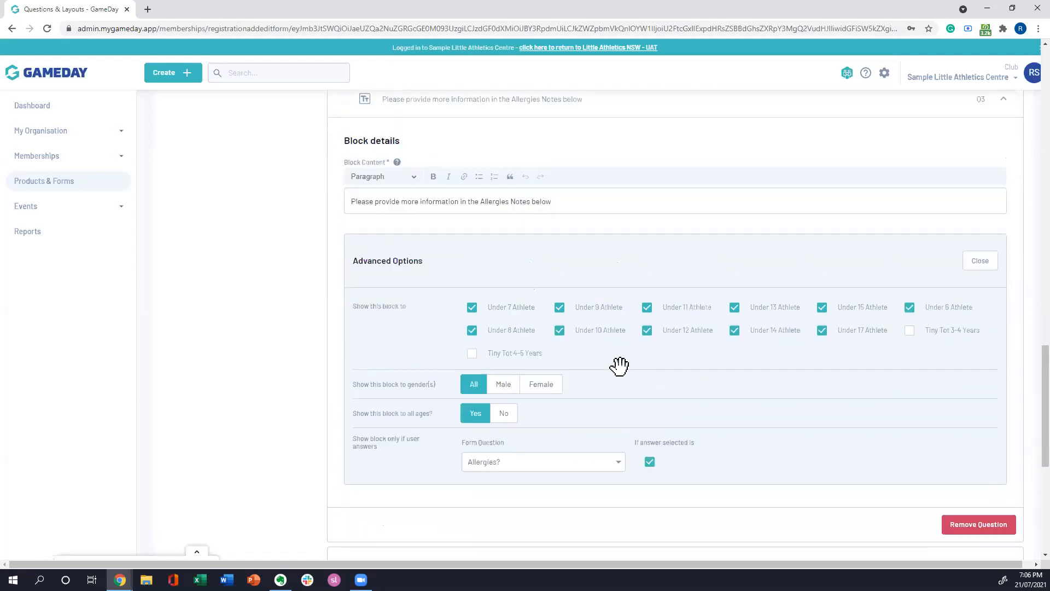
scroll(646, 379, "down", 1)
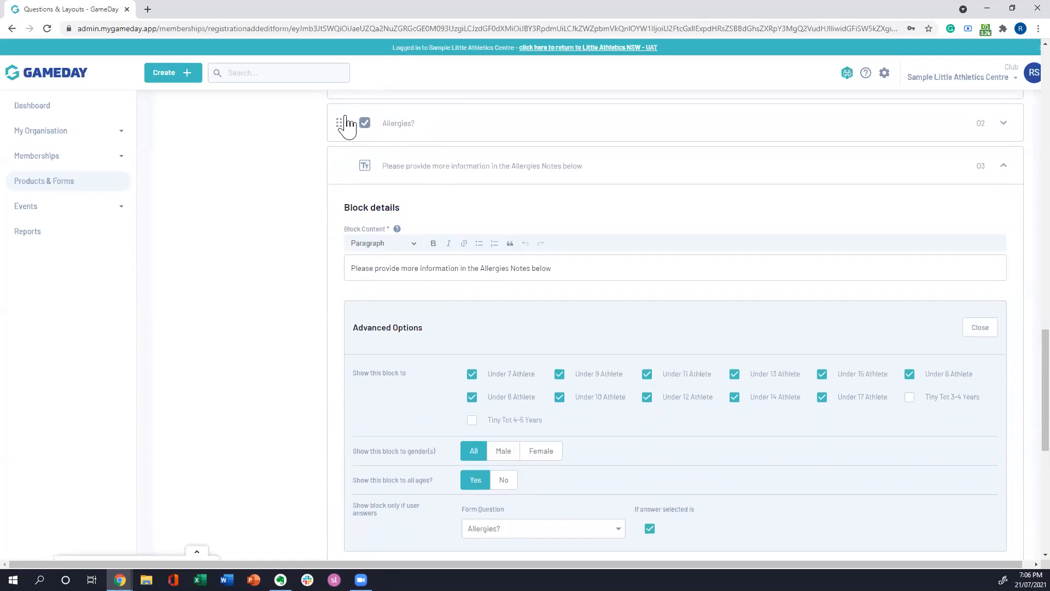
scroll(597, 328, "down", 2)
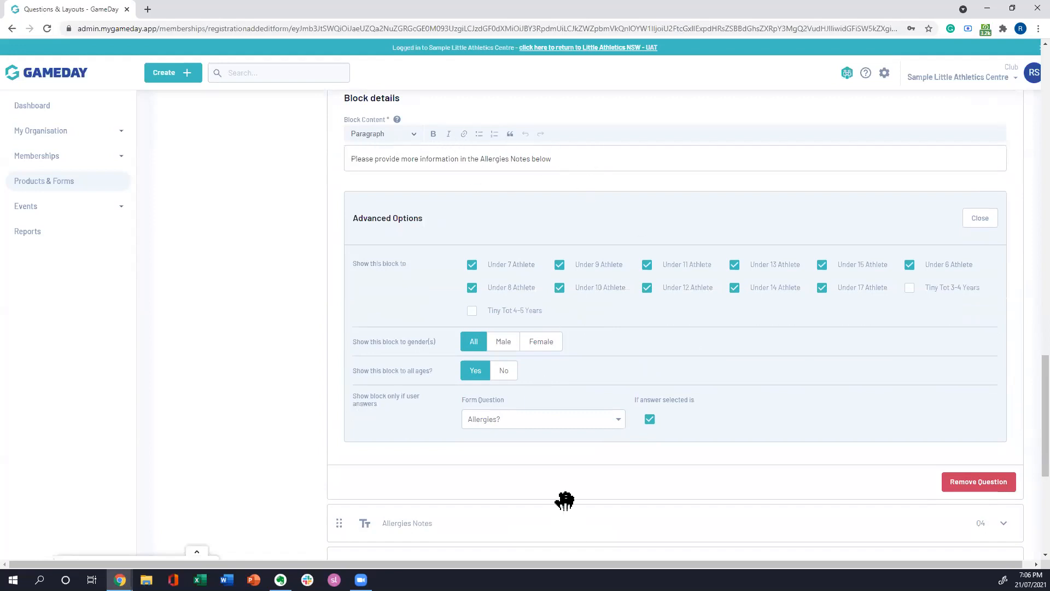
Step: Reselect Allergies? as the paragraph block's condition question, clearing and re-ticking the required answer
left_click(618, 421)
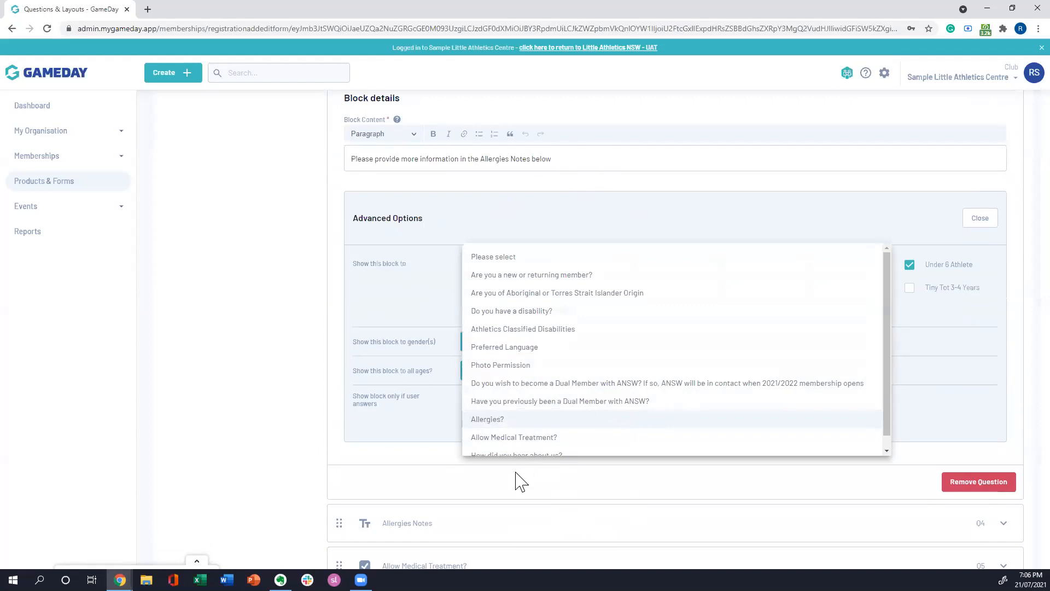
left_click(511, 420)
left_click(651, 421)
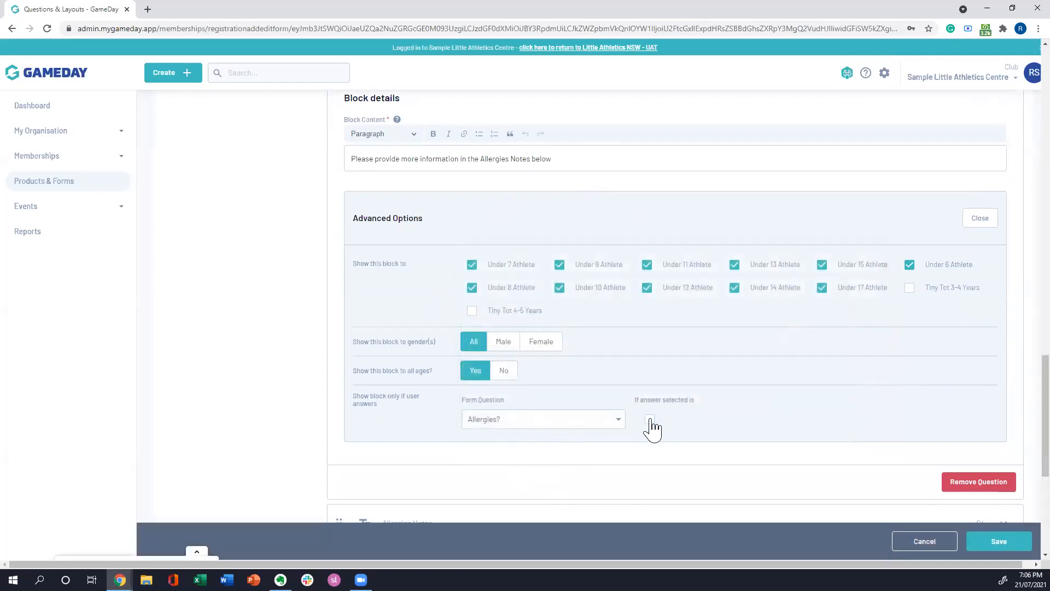
left_click(651, 419)
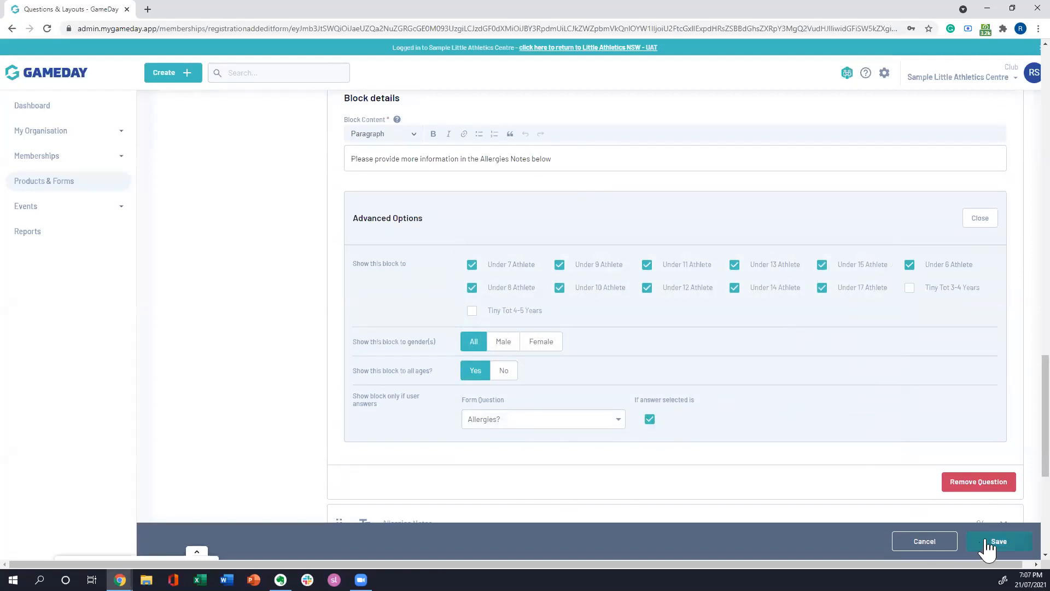
Step: Save the changes made to the paragraph block about the Allergies Notes
scroll(581, 375, "up", 3)
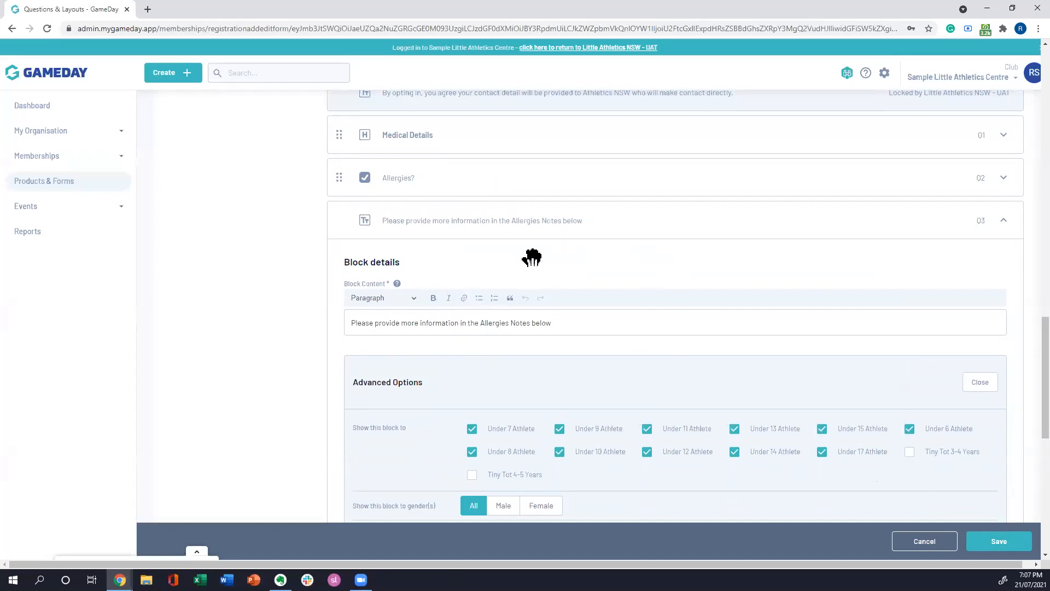
scroll(637, 281, "down", 4)
left_click(993, 541)
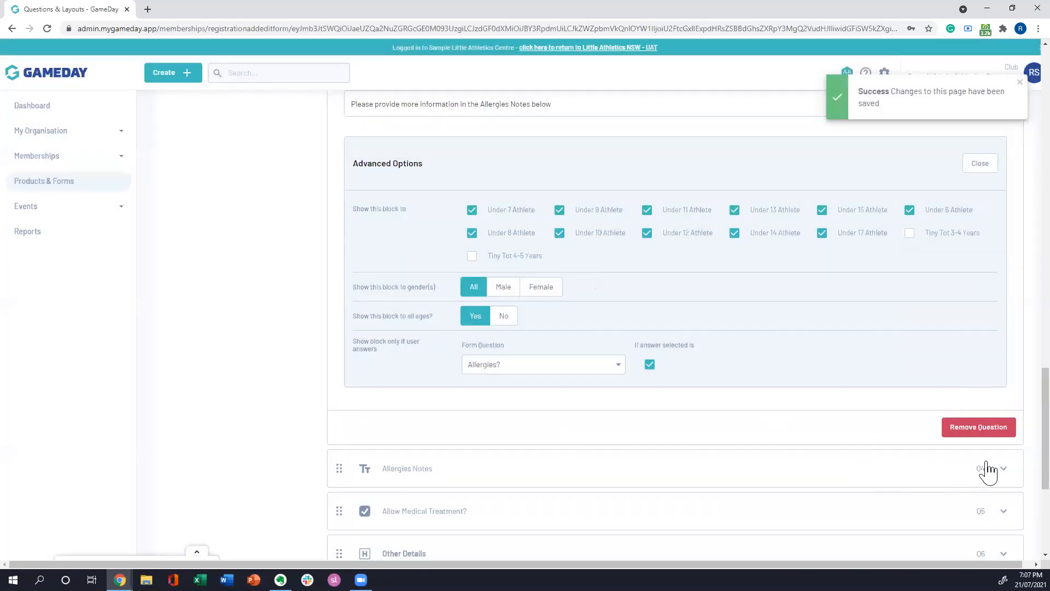
Step: Review the Allergies Notes question's advanced display options and answer condition, close them and collapse the question
left_click(1005, 471)
scroll(680, 362, "up", 2)
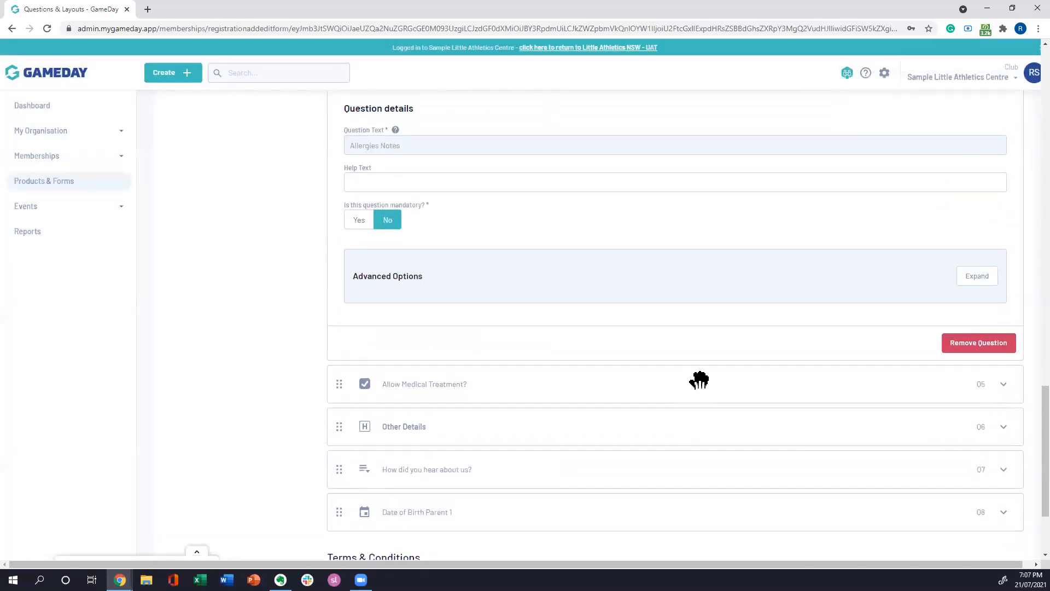
left_click(969, 365)
scroll(616, 329, "down", 3)
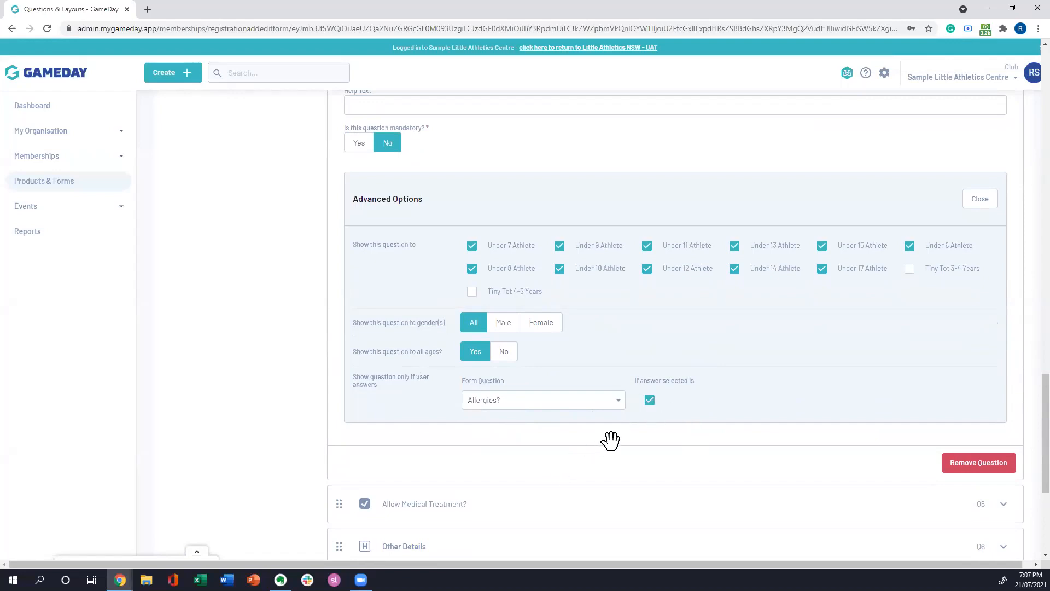
scroll(640, 449, "up", 1)
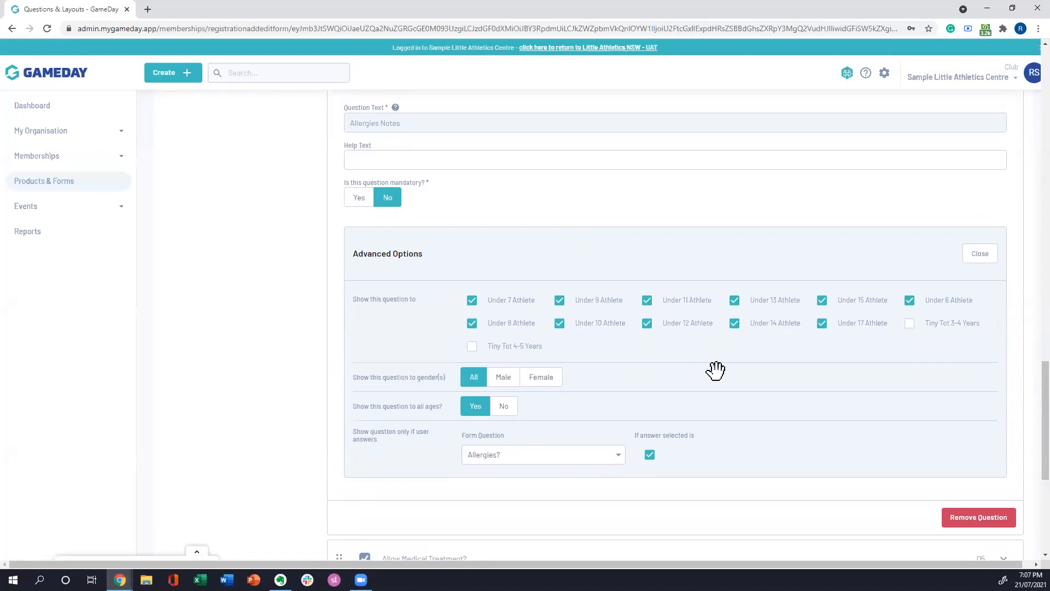
scroll(722, 372, "up", 1)
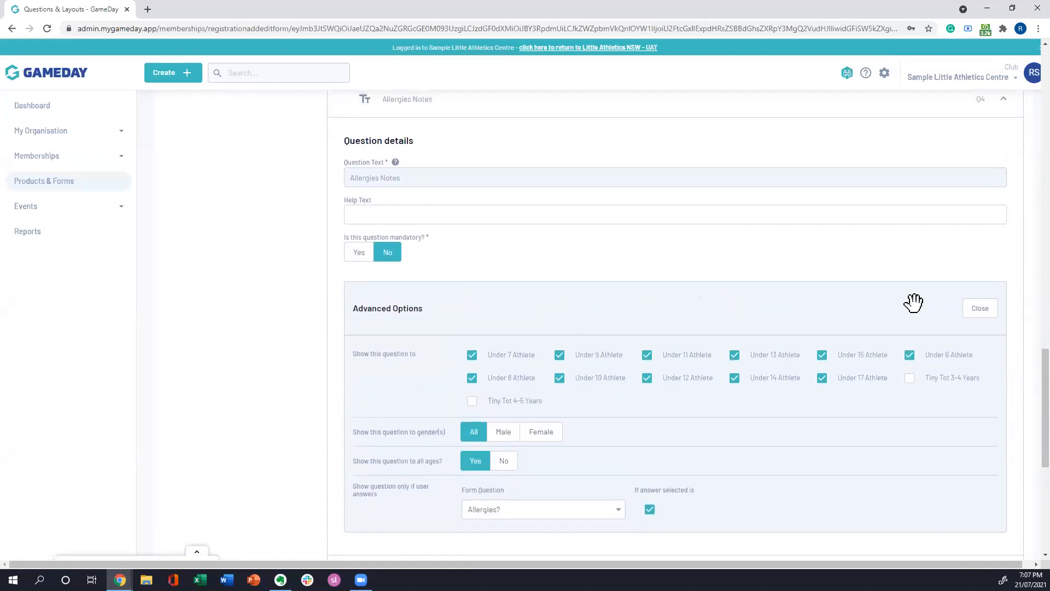
left_click(980, 310)
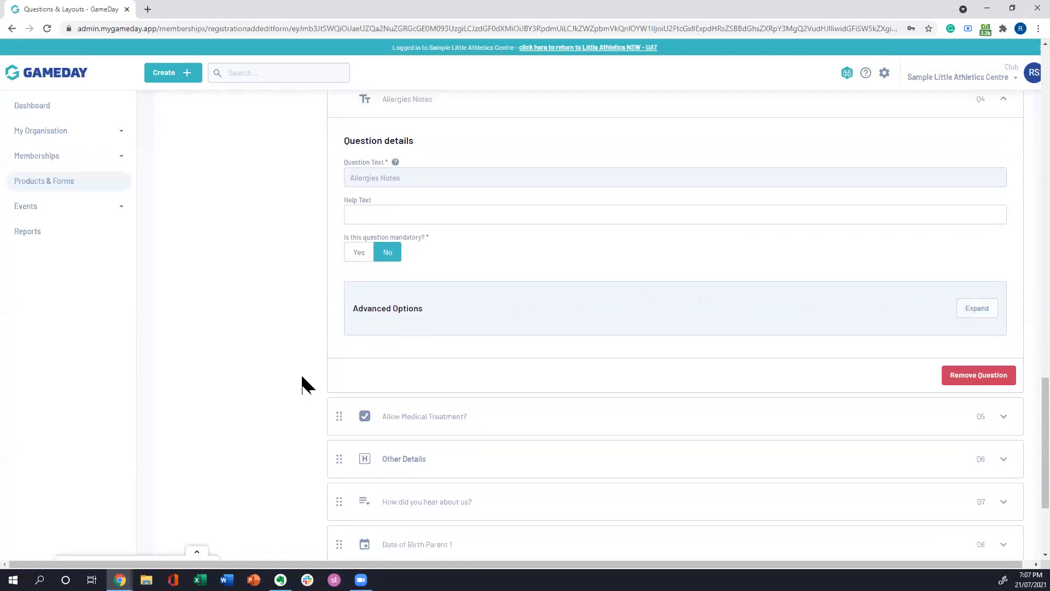
scroll(309, 400, "up", 2)
scroll(310, 401, "up", 1)
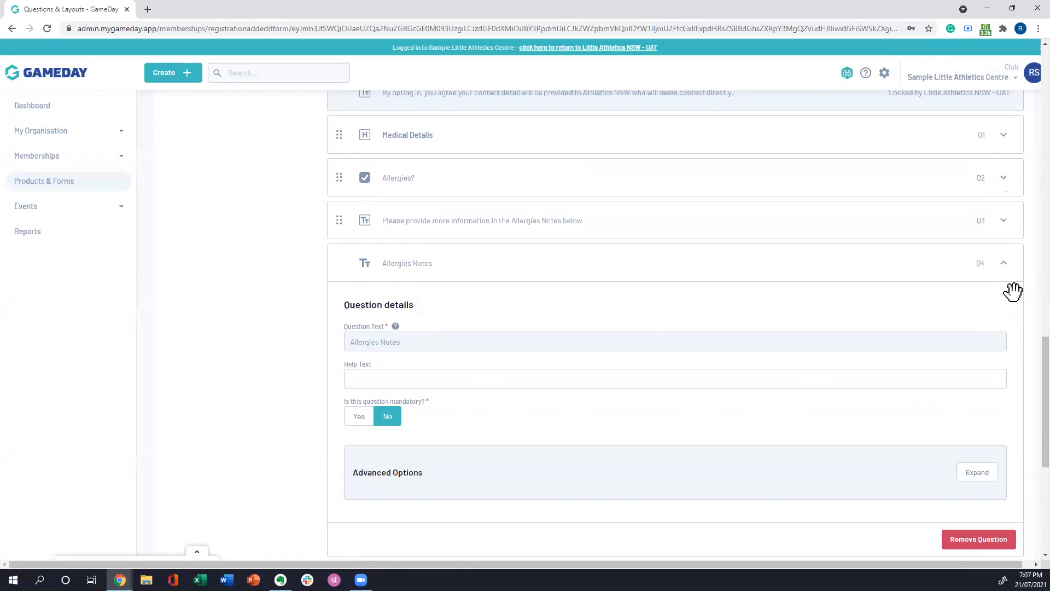
left_click(1004, 267)
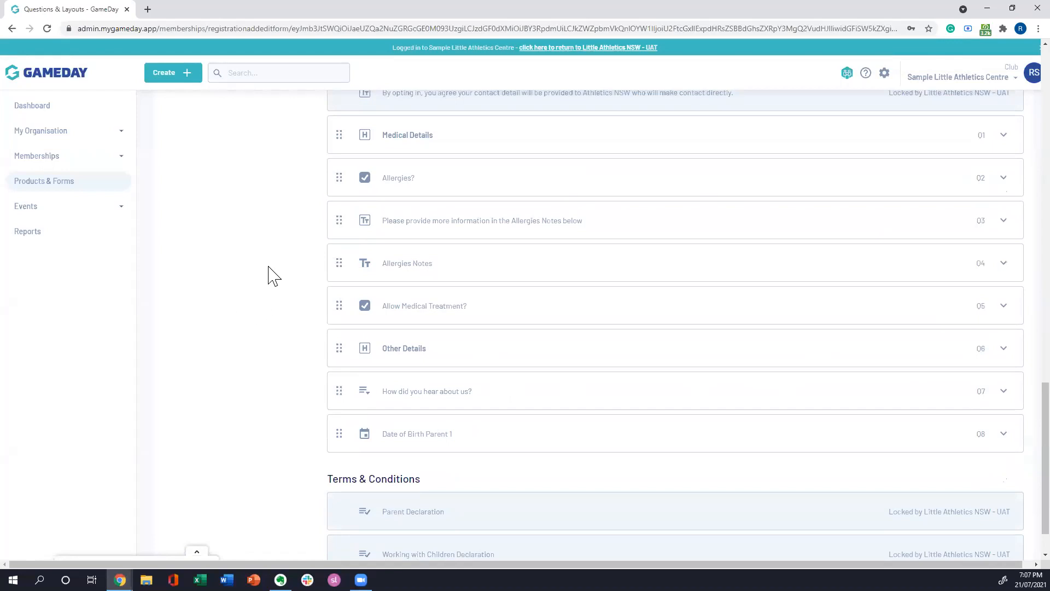
Step: Remove the Date of Birth Parent 1 question from the form and confirm its removal
scroll(263, 288, "down", 1)
scroll(259, 301, "up", 3)
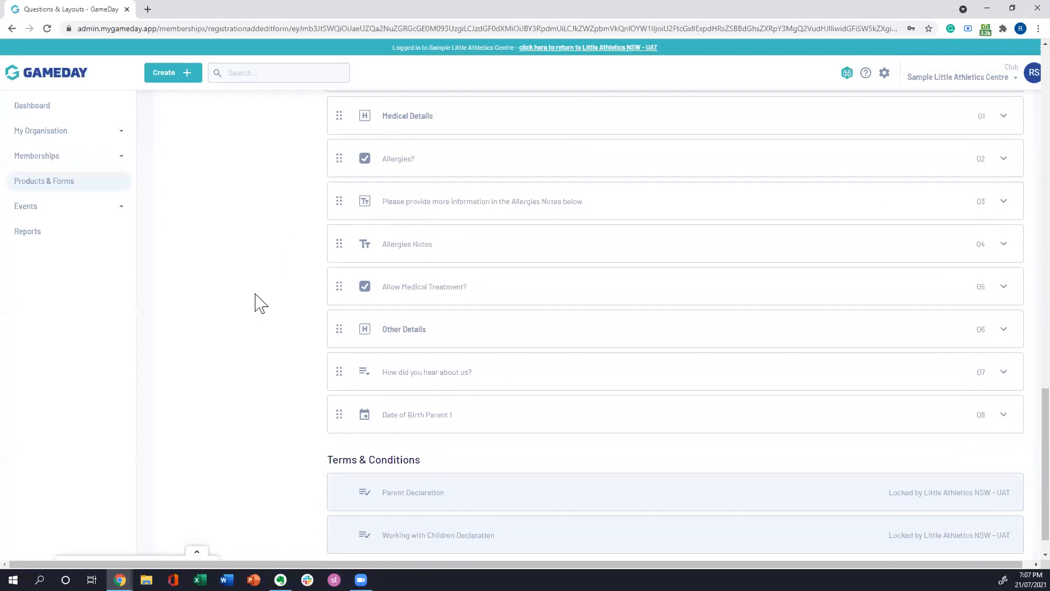
scroll(255, 282, "down", 1)
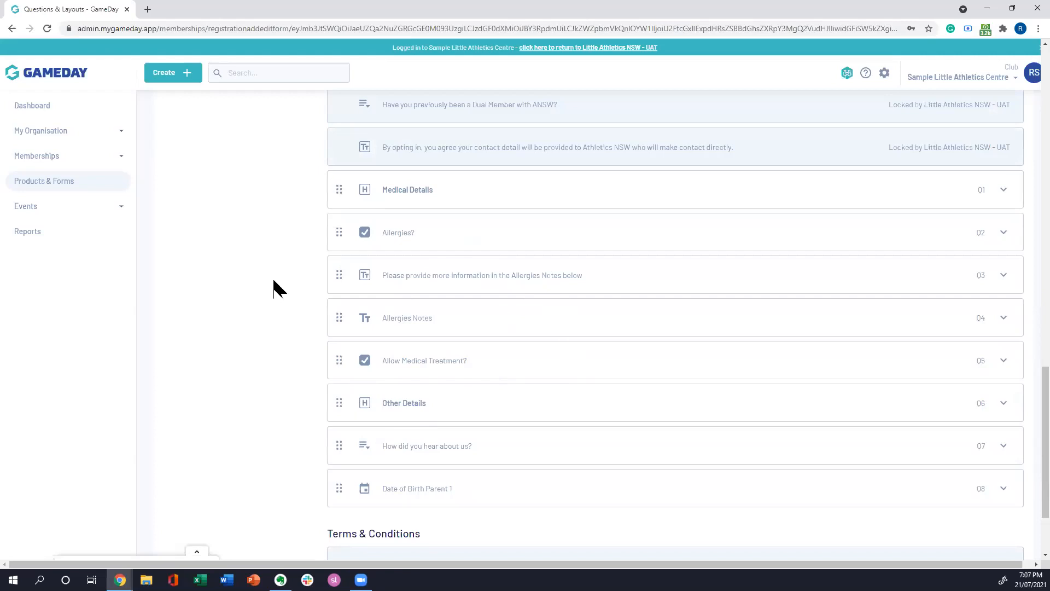
scroll(279, 293, "down", 2)
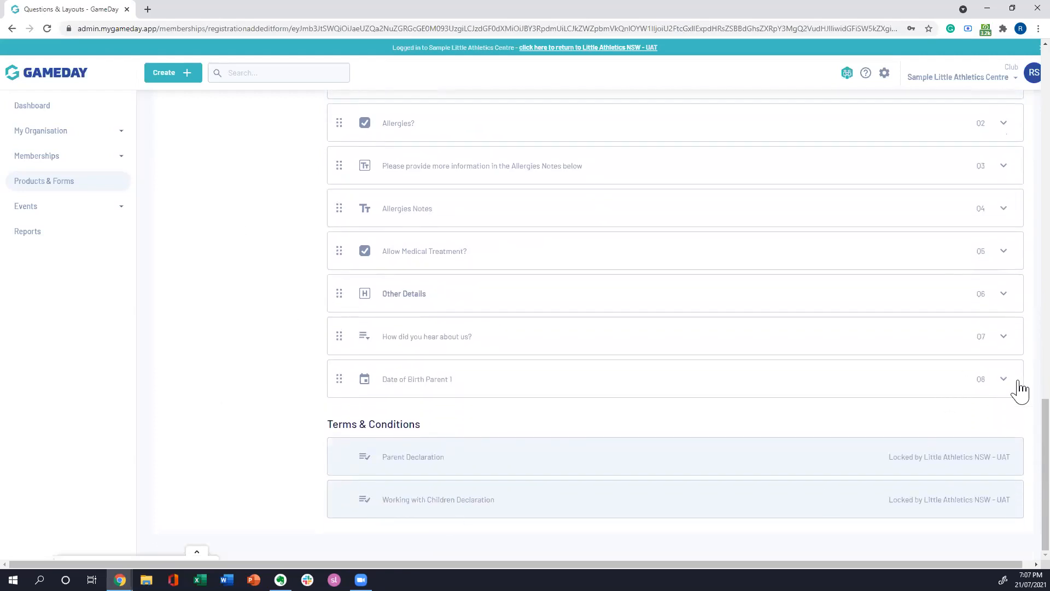
left_click(1002, 379)
scroll(750, 239, "down", 2)
scroll(749, 239, "down", 2)
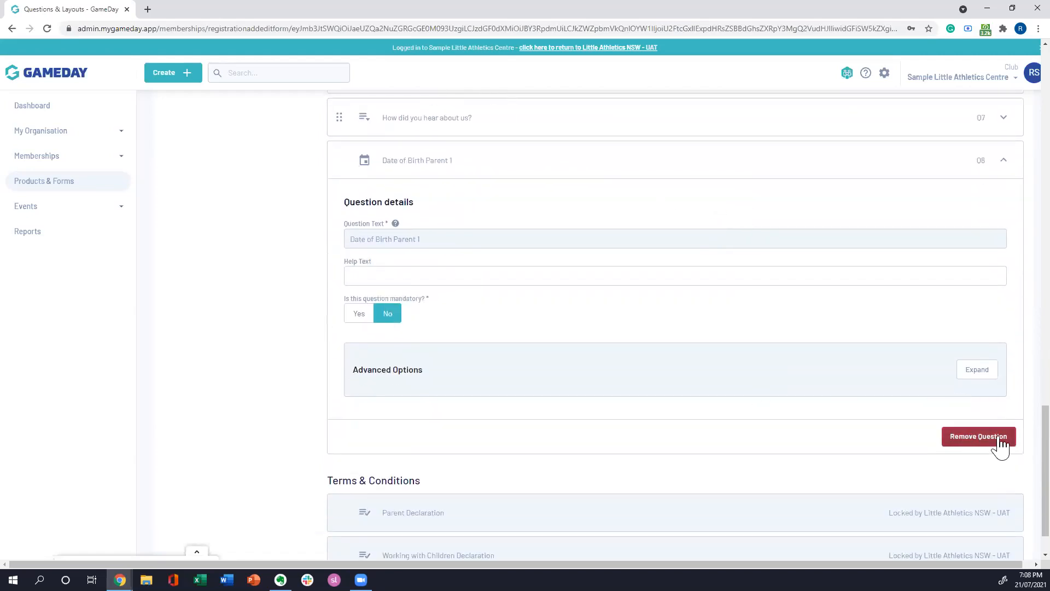
left_click(969, 444)
left_click(666, 331)
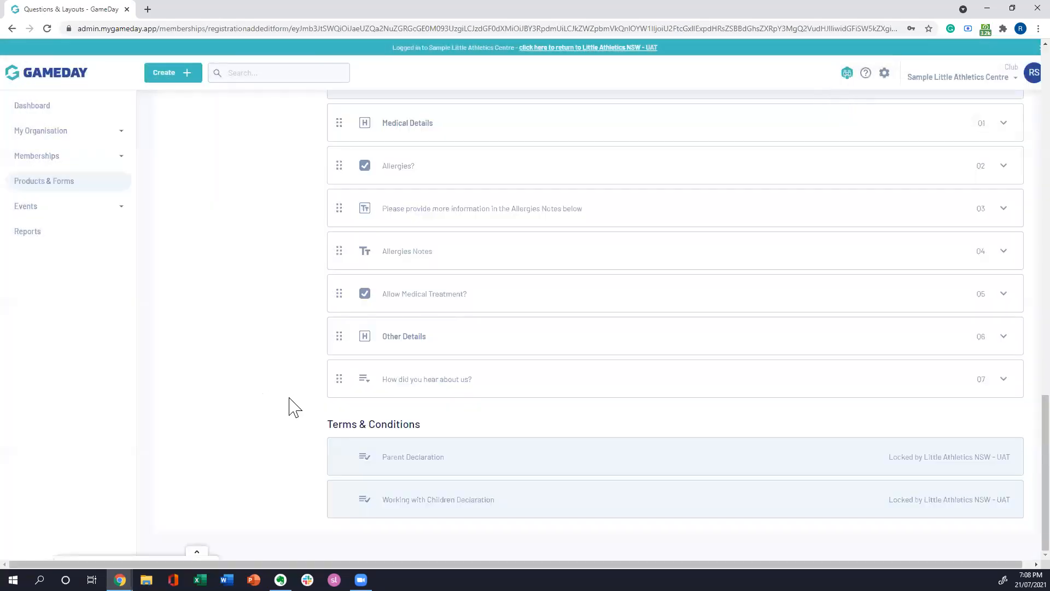
Step: Look over the form's question layout and examine the Registration Success Email in Messages & Notifications
scroll(294, 408, "up", 20)
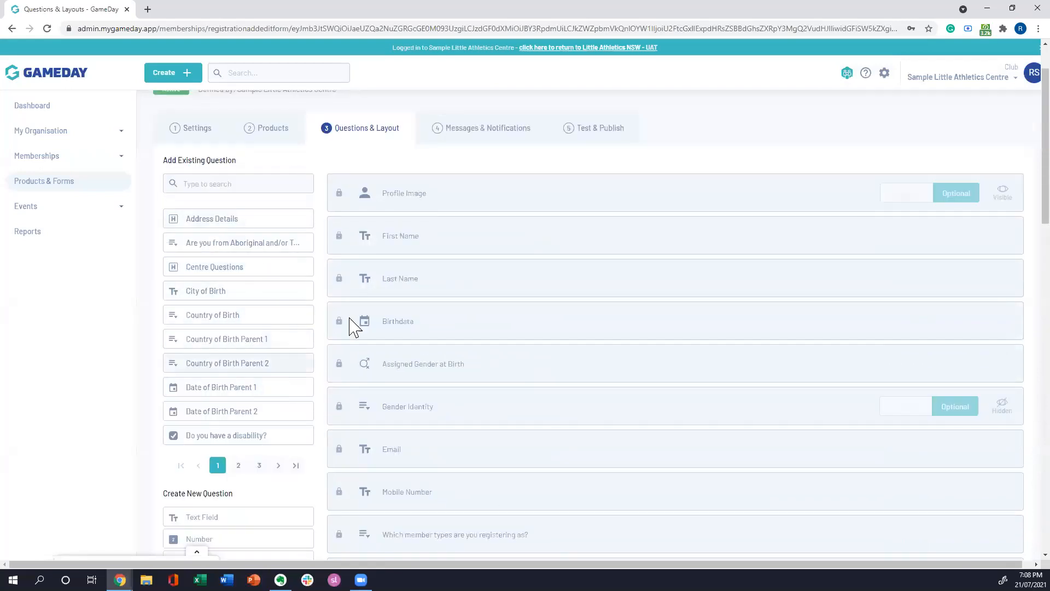
scroll(469, 341, "down", 15)
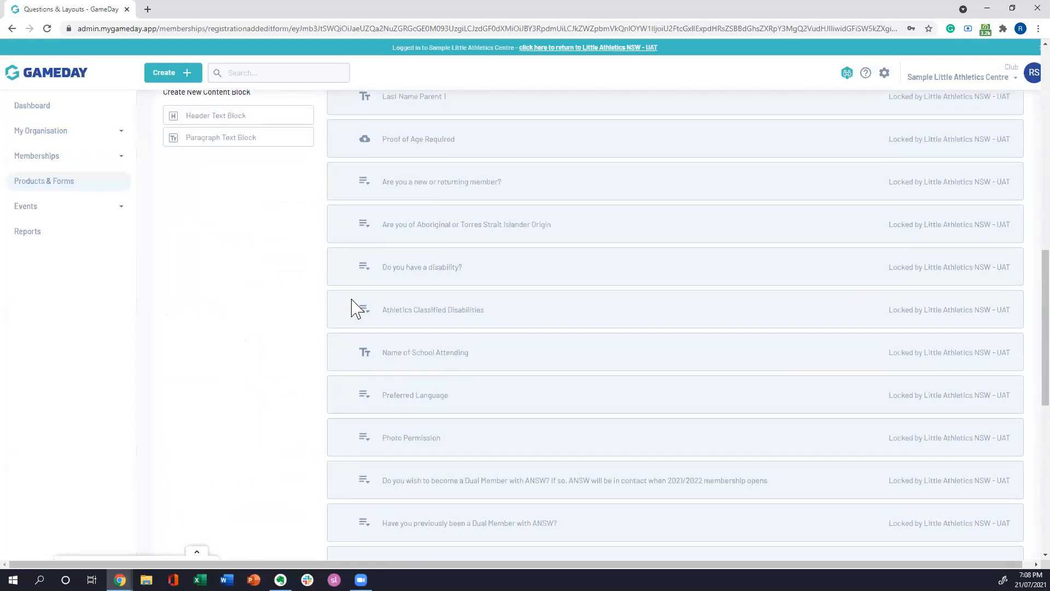
scroll(268, 302, "down", 10)
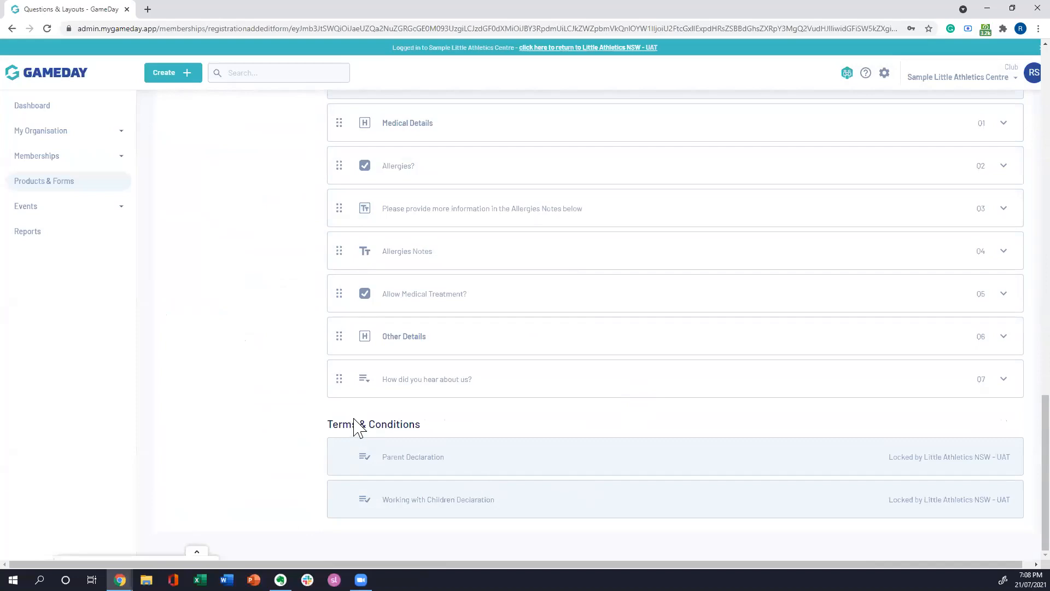
scroll(364, 434, "up", 10)
scroll(511, 454, "up", 10)
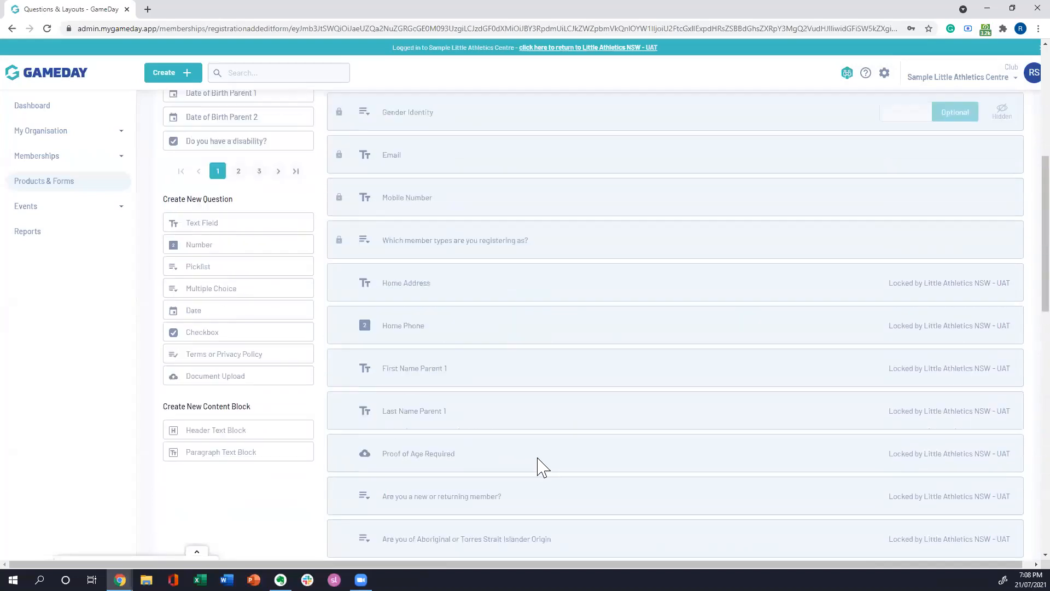
scroll(524, 223, "up", 3)
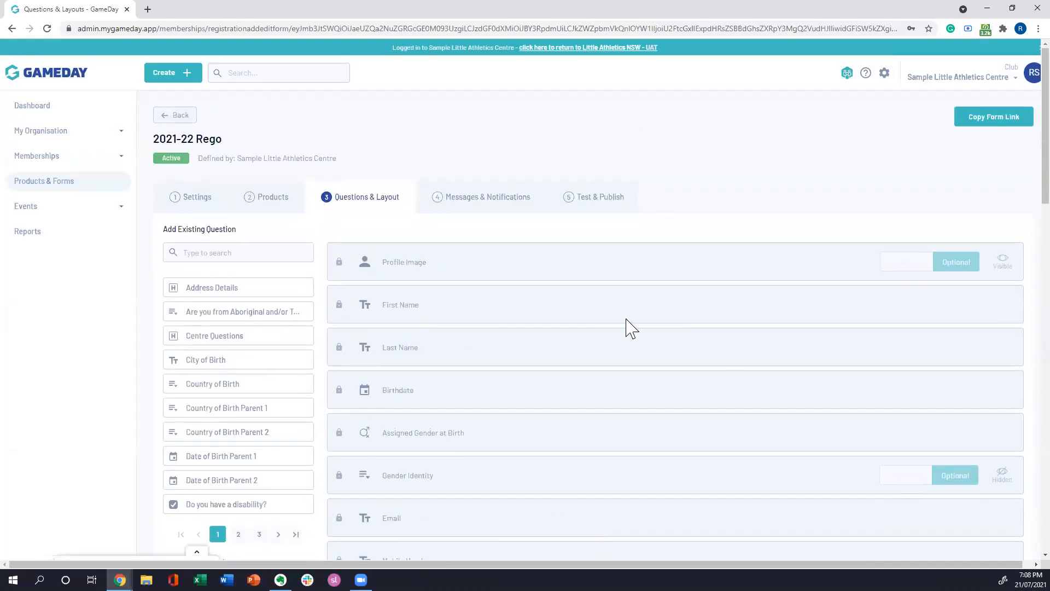
left_click(481, 203)
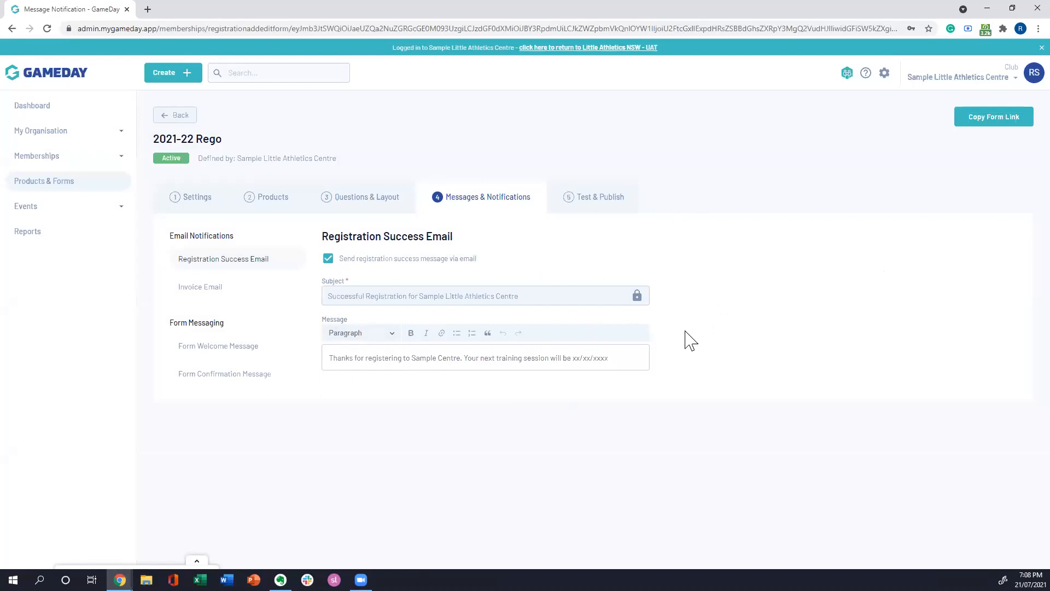
left_click(618, 360)
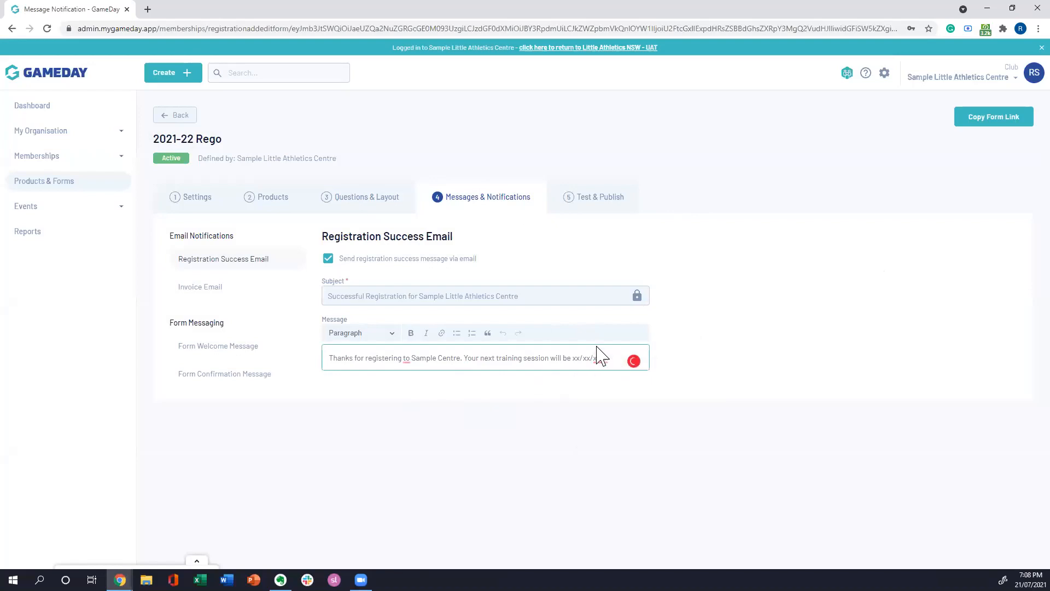
left_click(710, 309)
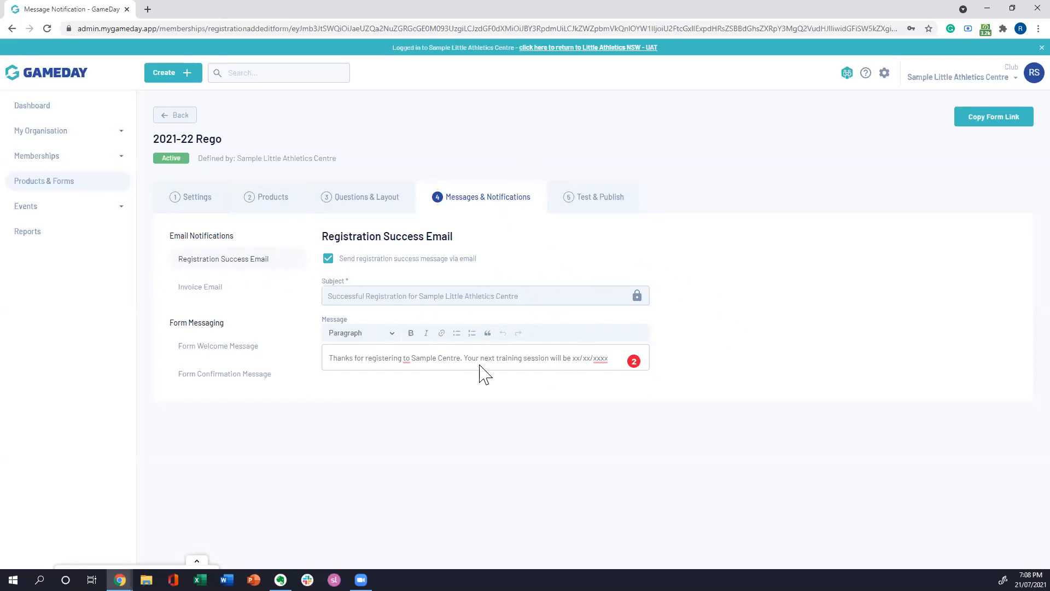
left_click(516, 359)
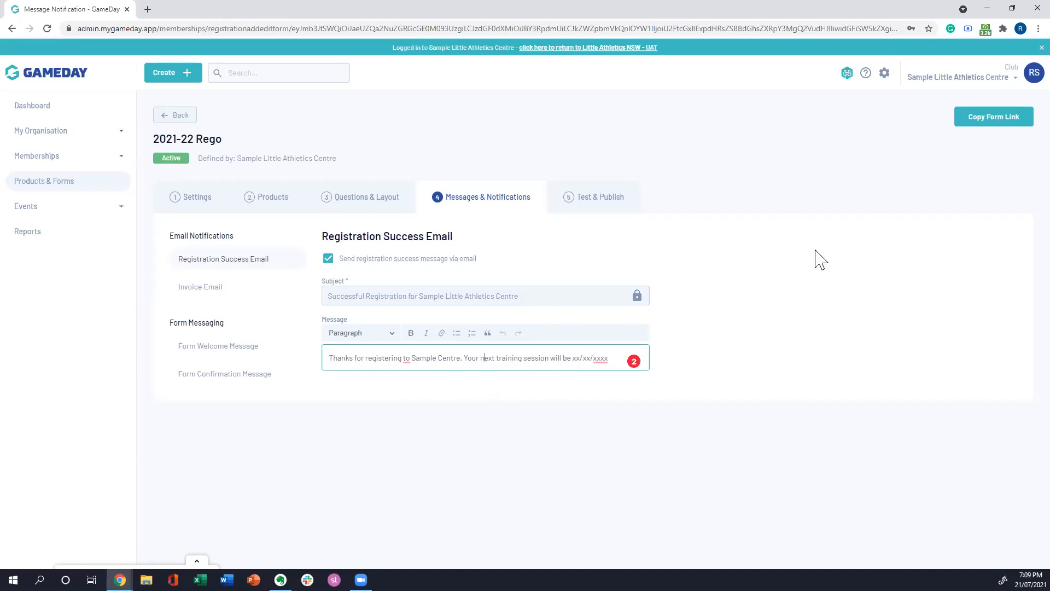
Step: Examine the Invoice Email notification and its sample payment summary
left_click(226, 290)
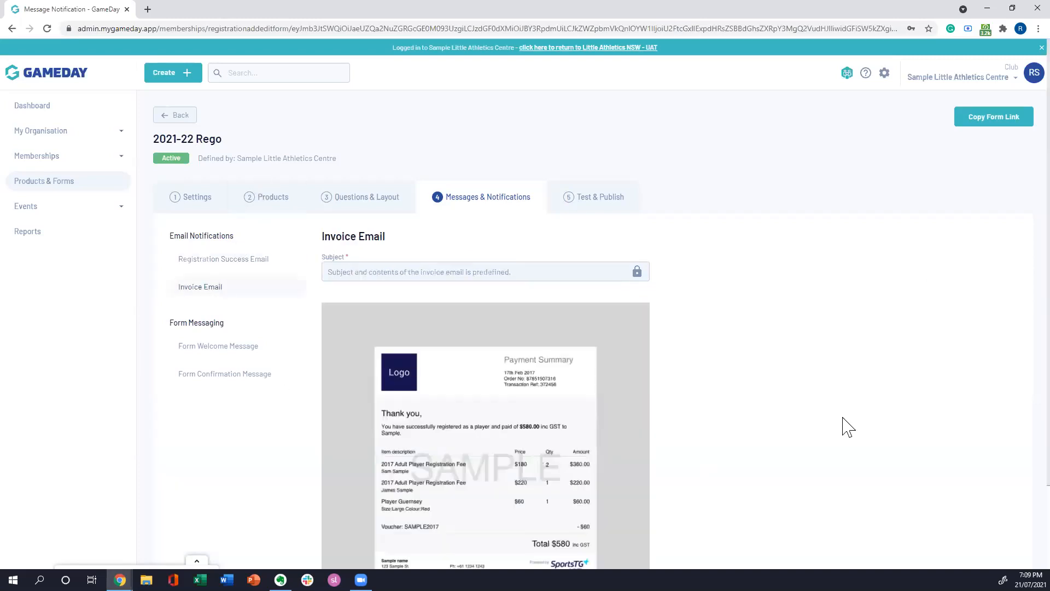
scroll(777, 323, "down", 3)
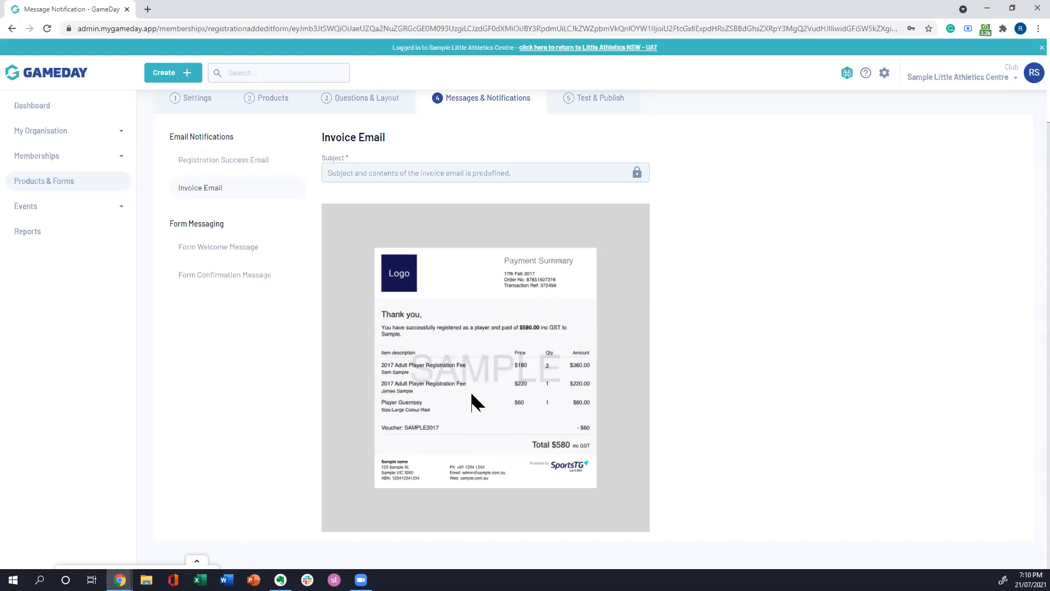
scroll(801, 390, "up", 2)
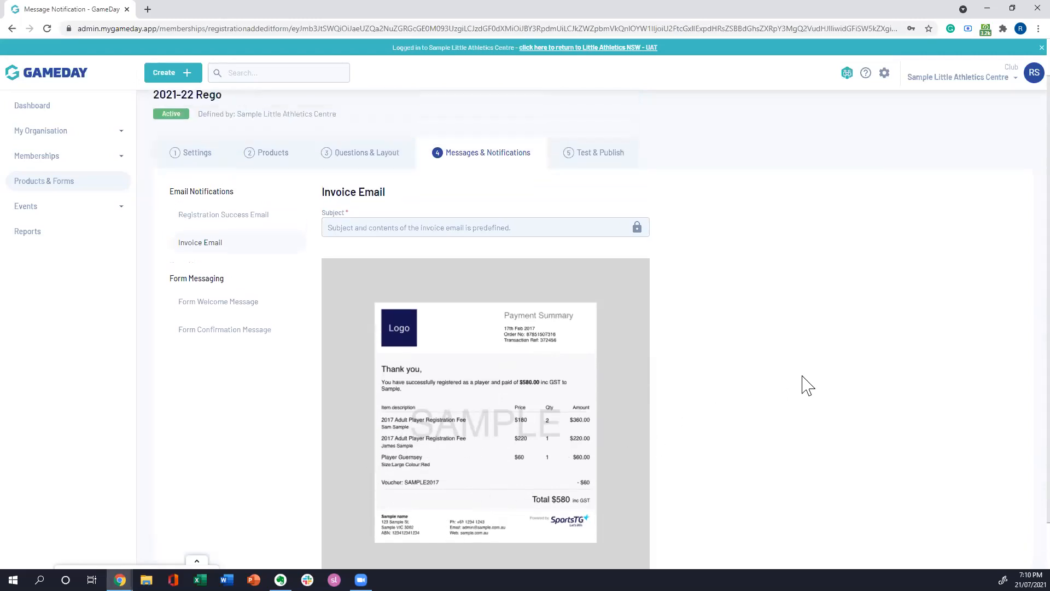
scroll(911, 353, "down", 1)
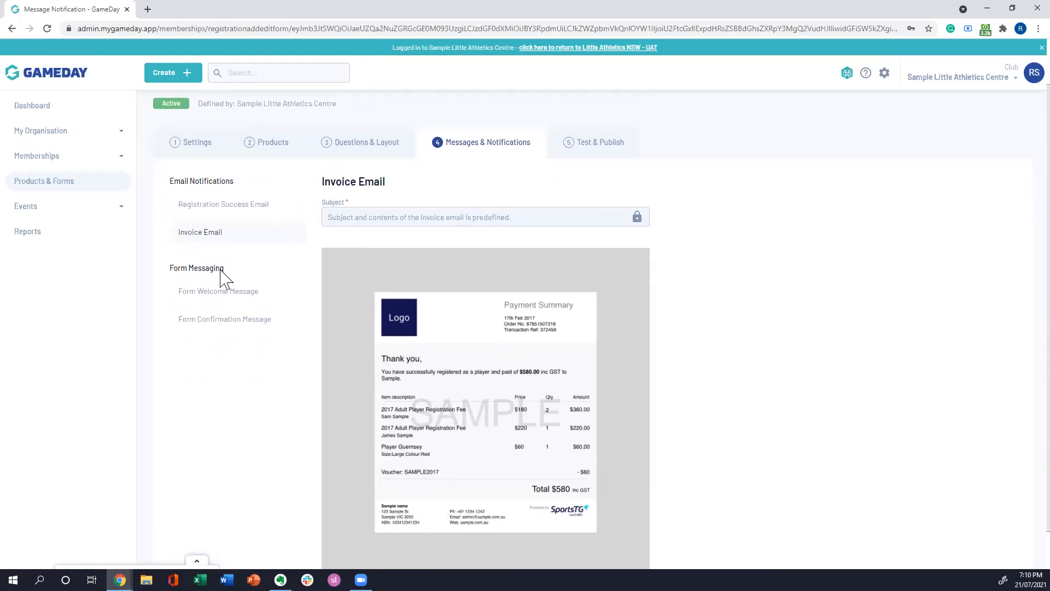
Step: Review the Form Welcome Message and the Form Confirmation Message without editing their text
left_click(222, 296)
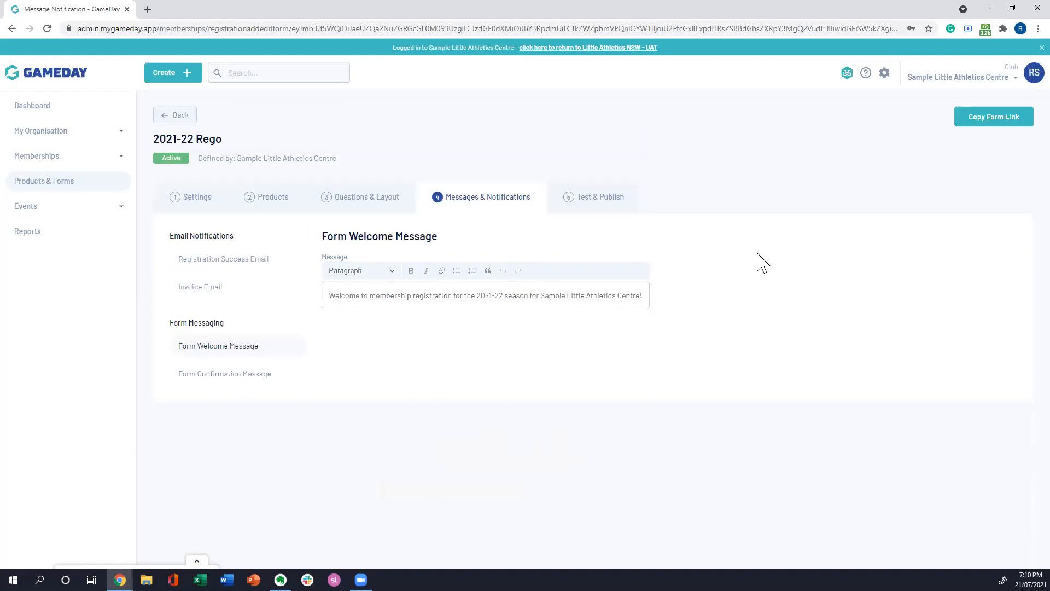
left_click(359, 296)
left_click(224, 383)
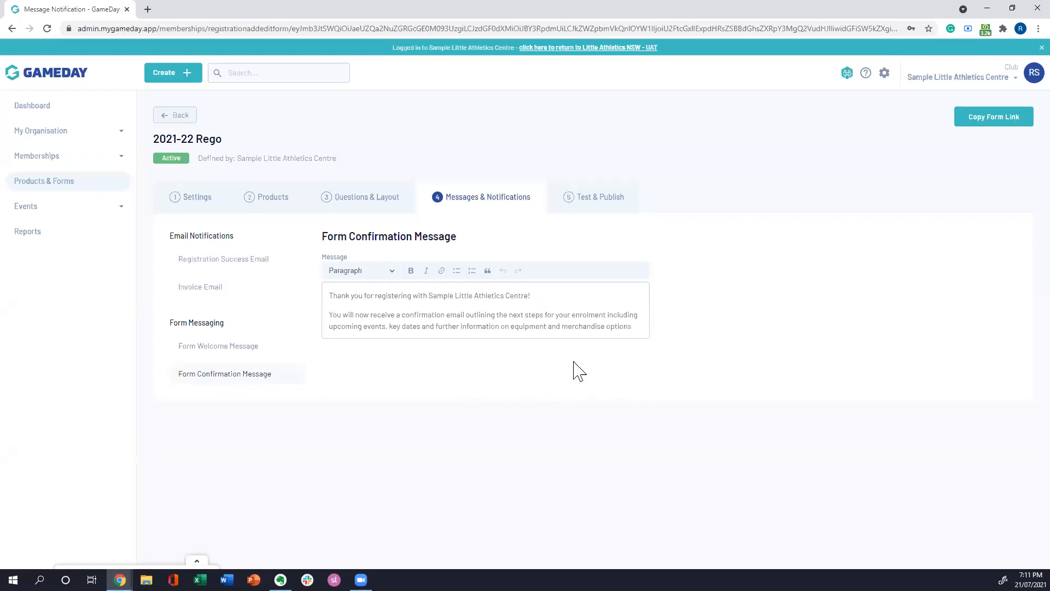
left_click(514, 325)
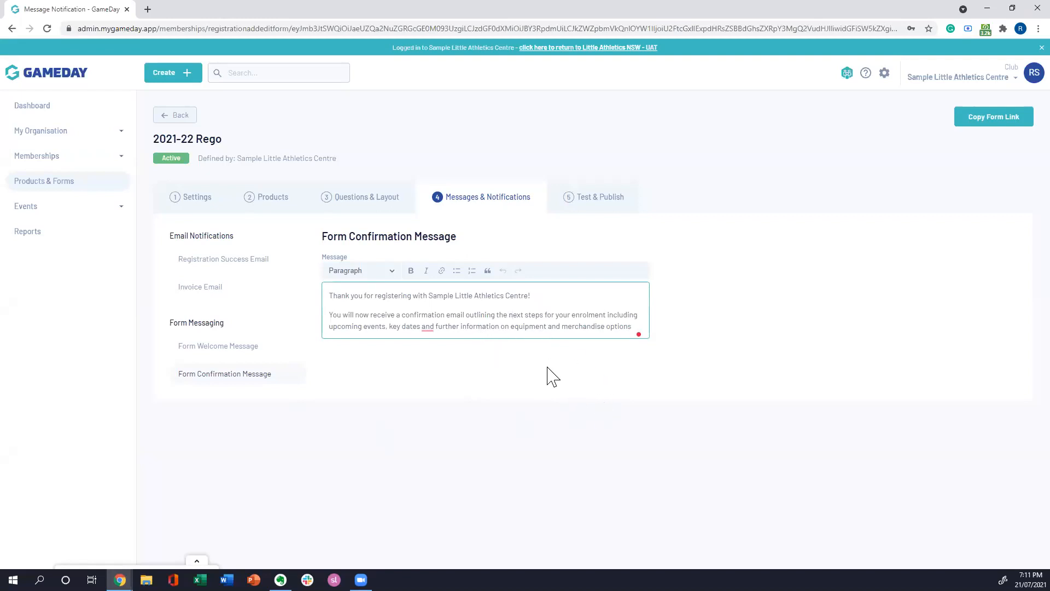
Step: Open the live registration form from the Test & Publish stage, view its new-account sign-up page and return to login
left_click(604, 196)
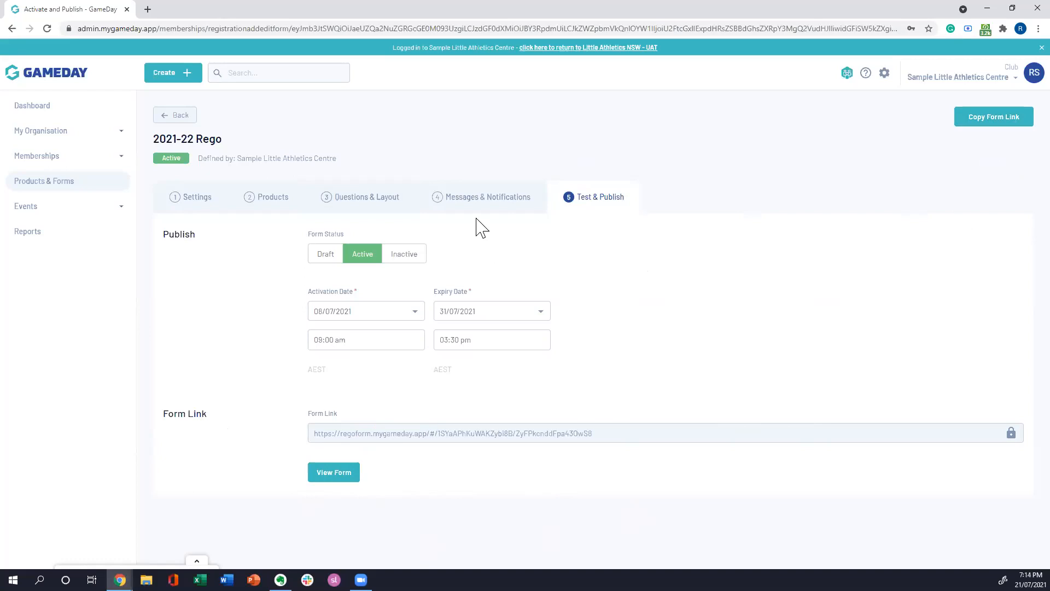
left_click(339, 476)
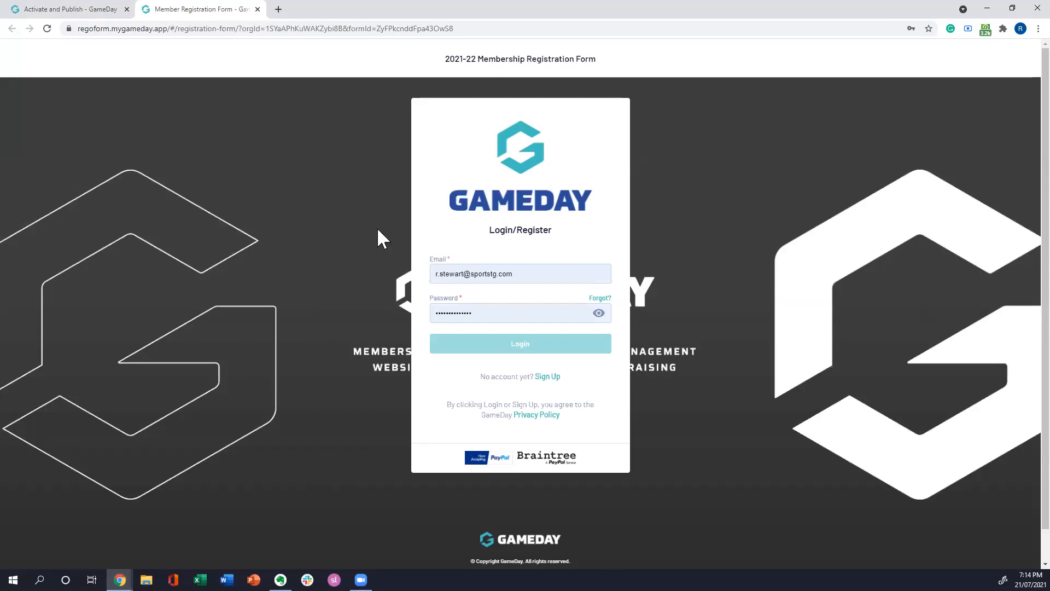
left_click(425, 128)
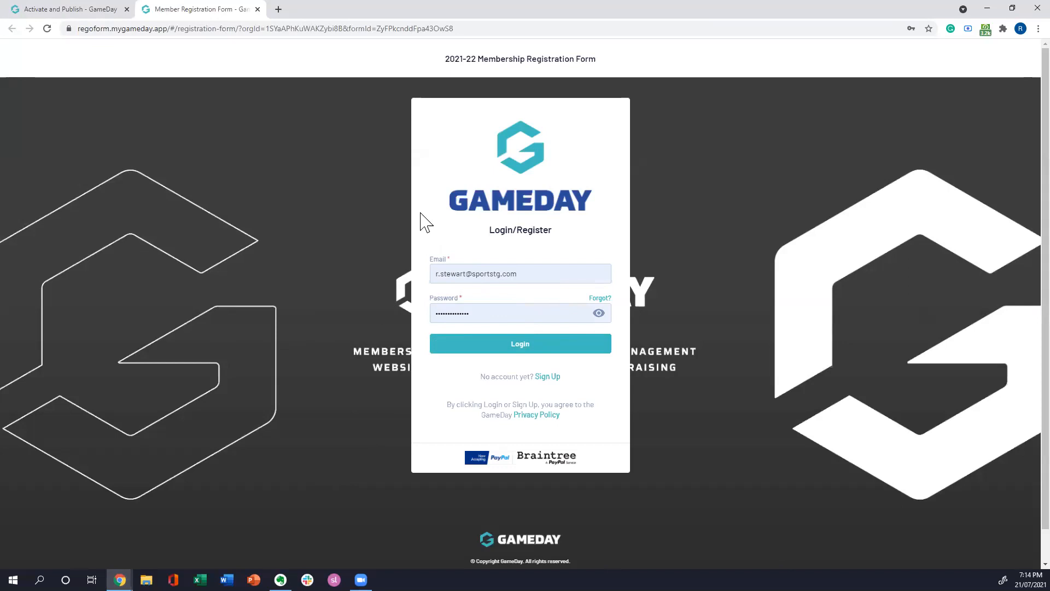
left_click(549, 378)
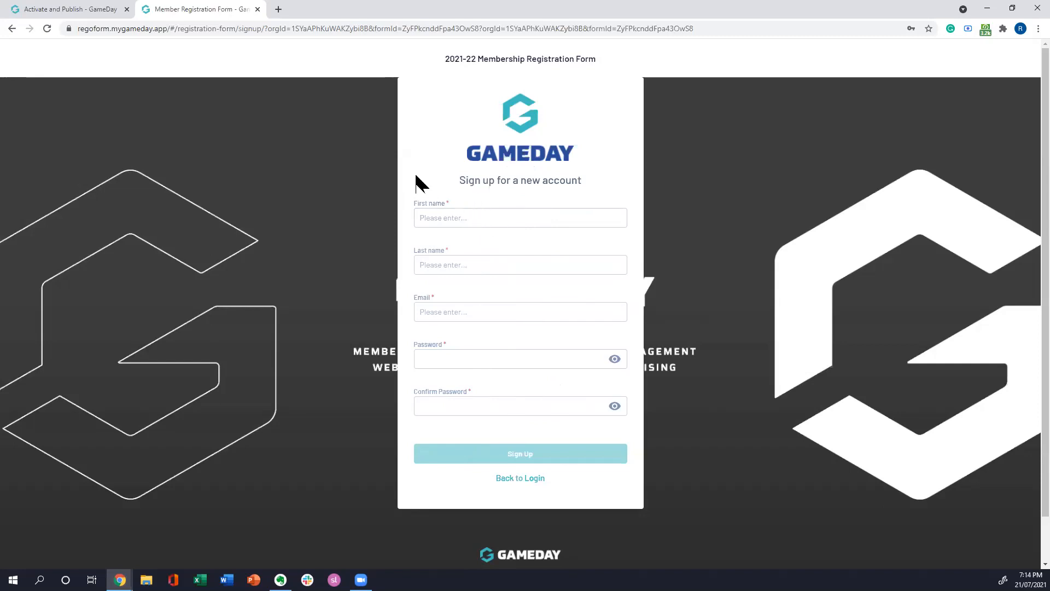
left_click(508, 479)
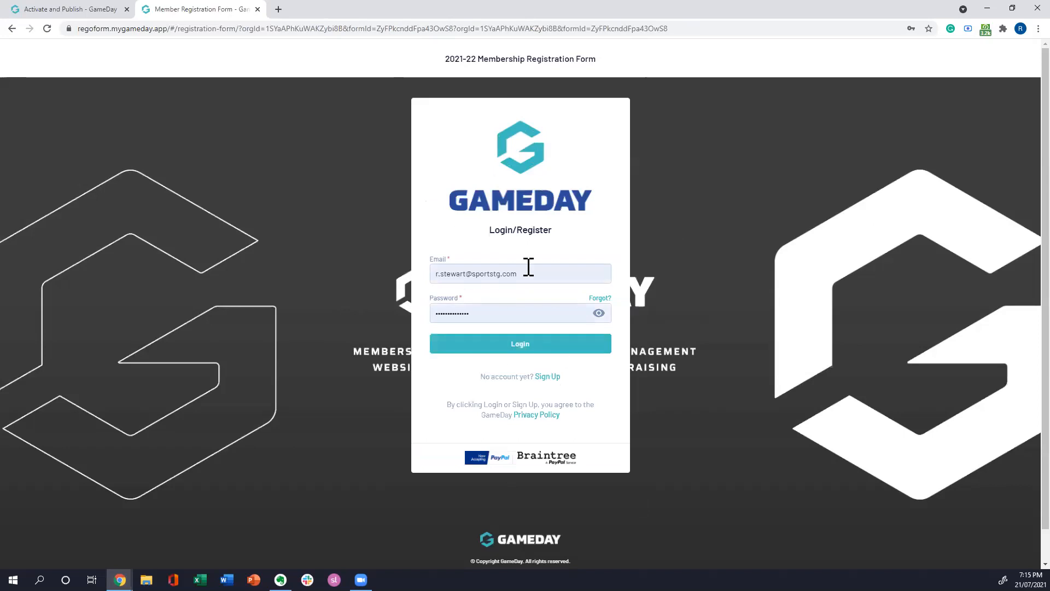
Step: Log in to the registration form with the prefilled credentials and dismiss both the association's and the centre's welcome messages
left_click(522, 344)
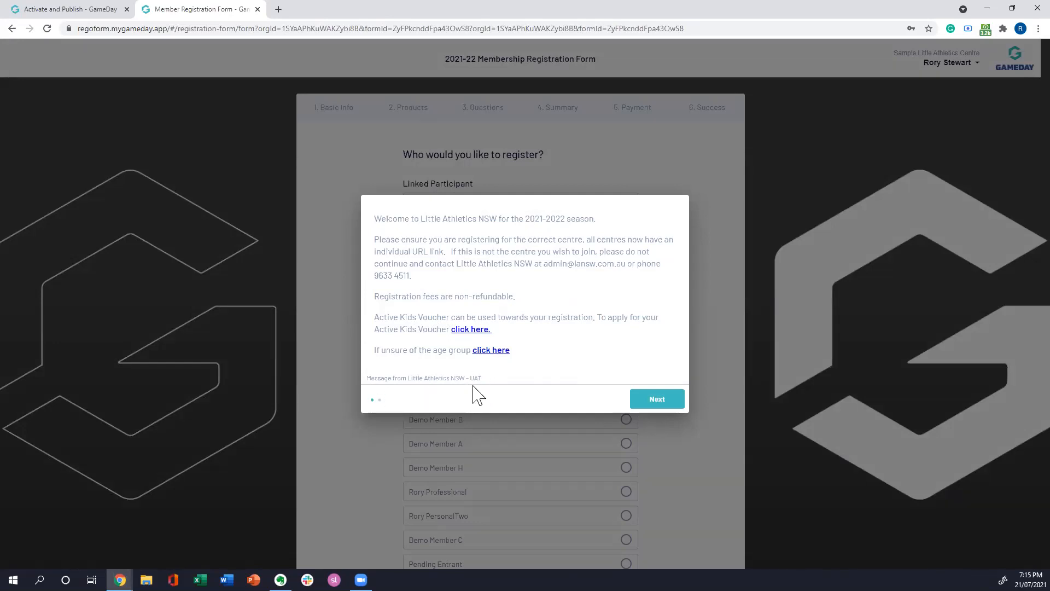
left_click(659, 398)
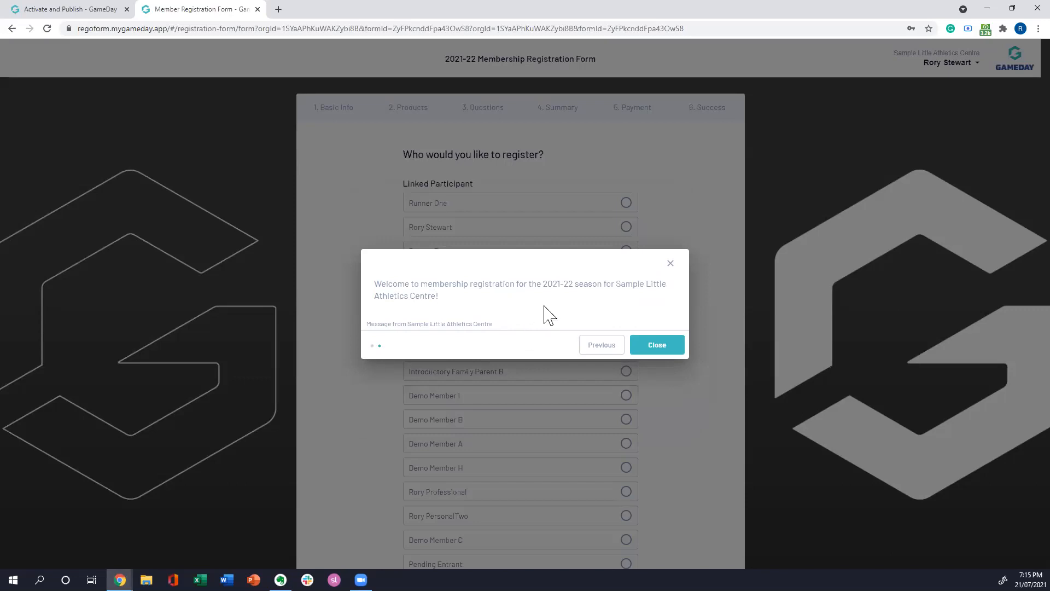
left_click(658, 345)
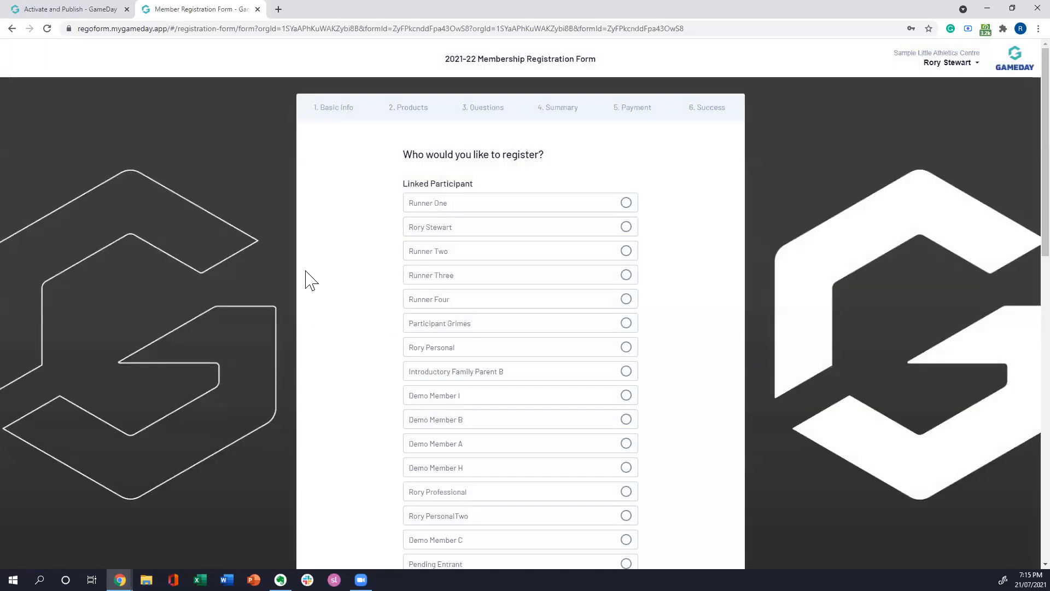
Step: Choose New Participant as the person to register instead of any of the linked participants
scroll(328, 224, "down", 10)
scroll(342, 224, "up", 10)
scroll(346, 222, "down", 10)
scroll(345, 227, "down", 1)
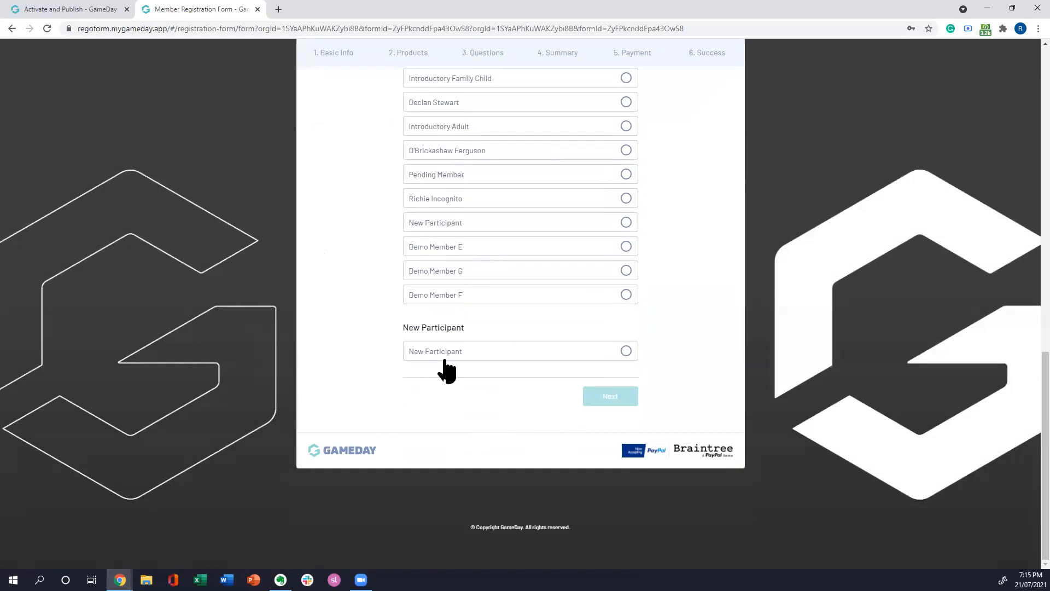
left_click(437, 354)
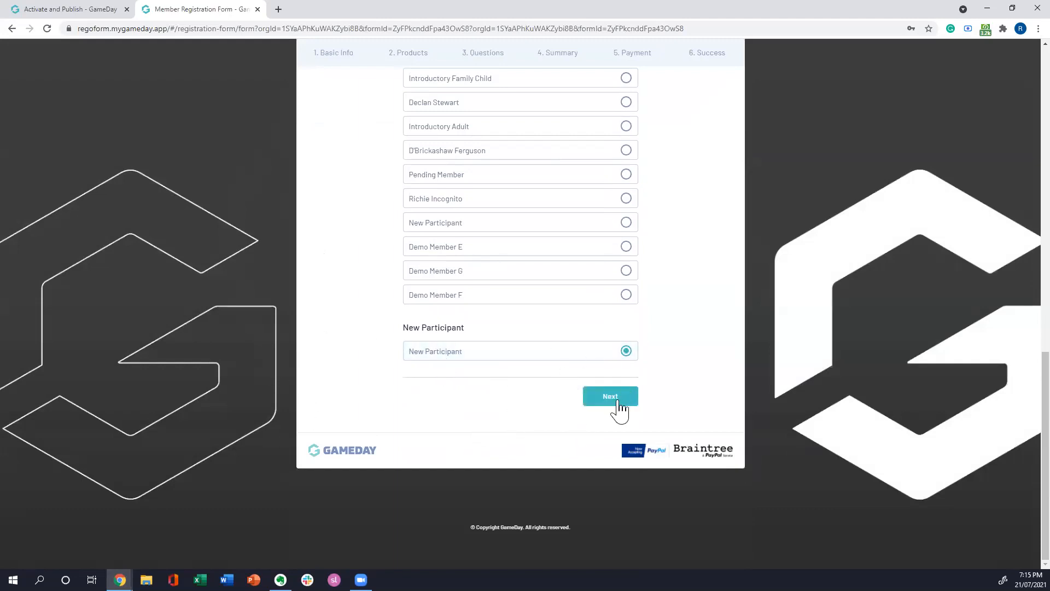
Step: Look back over the linked participants list and continue to the Basic Info stage with New Participant selected
scroll(383, 327, "up", 5)
scroll(365, 330, "up", 6)
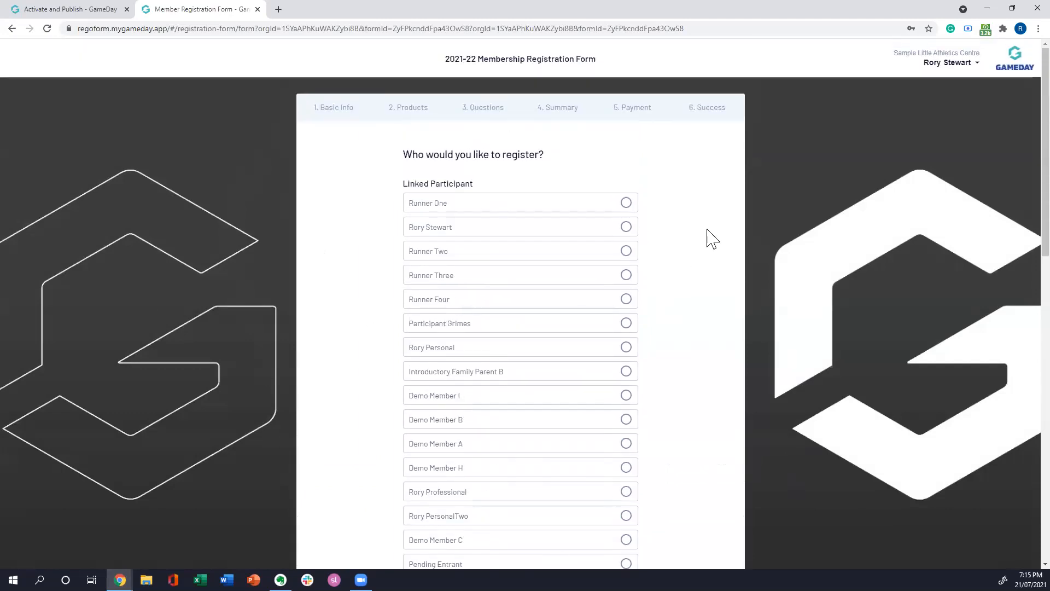
scroll(728, 219, "down", 1)
scroll(727, 219, "down", 10)
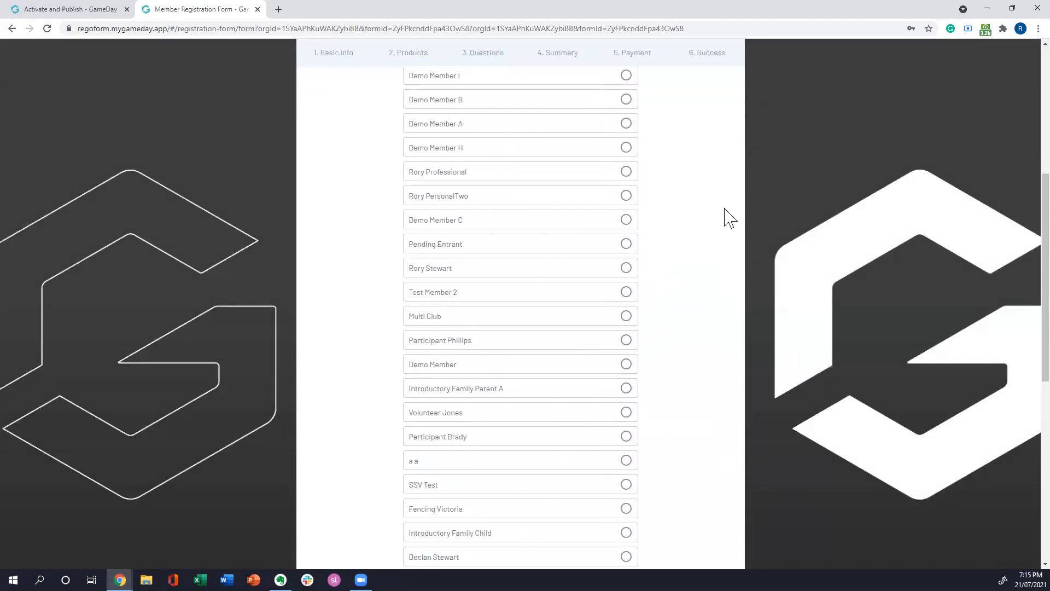
scroll(735, 230, "up", 9)
scroll(734, 230, "up", 2)
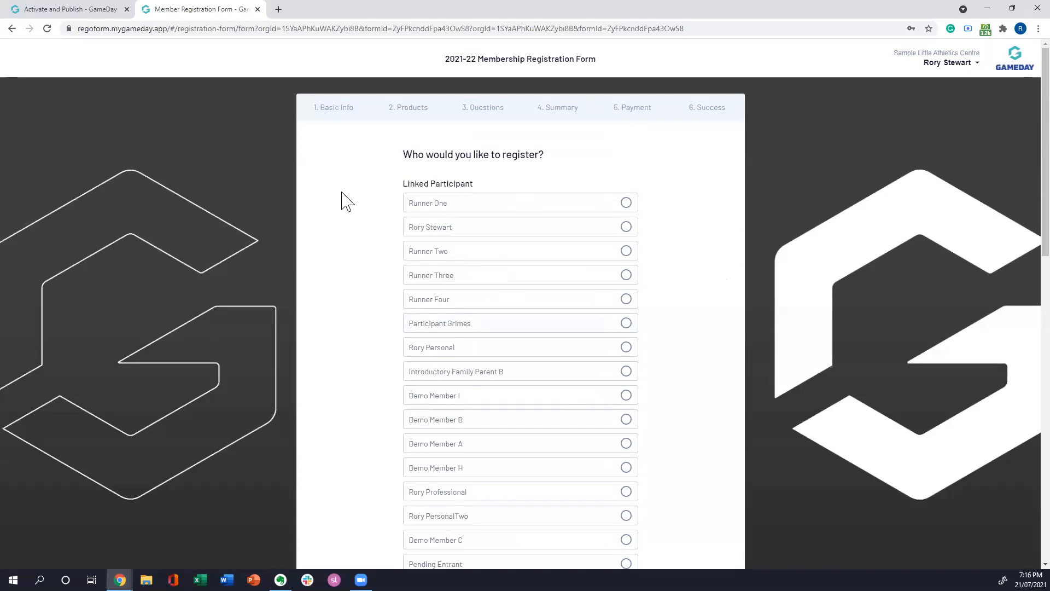
scroll(335, 195, "down", 5)
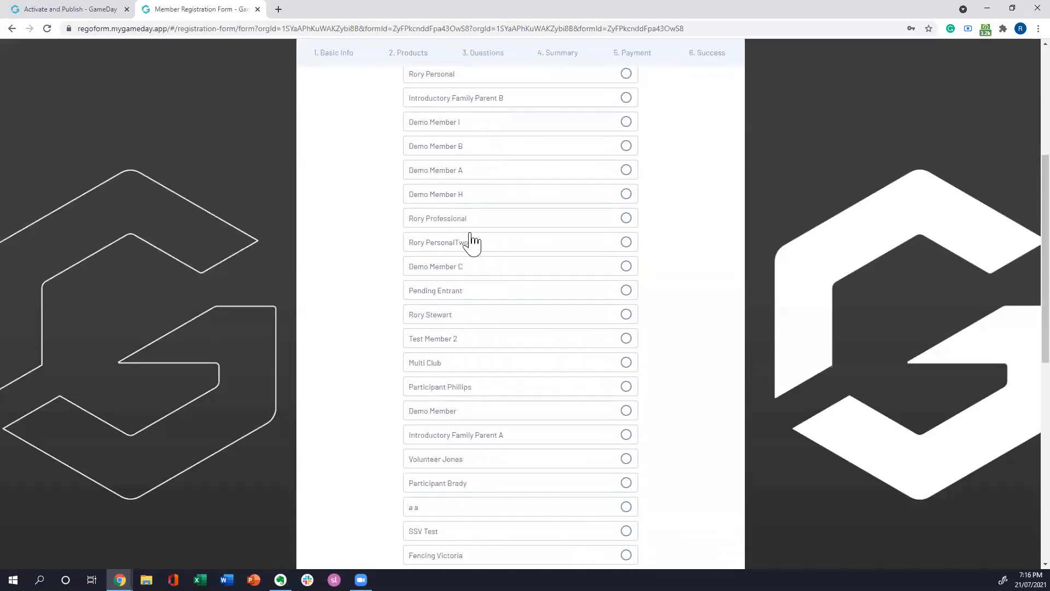
scroll(304, 197, "down", 9)
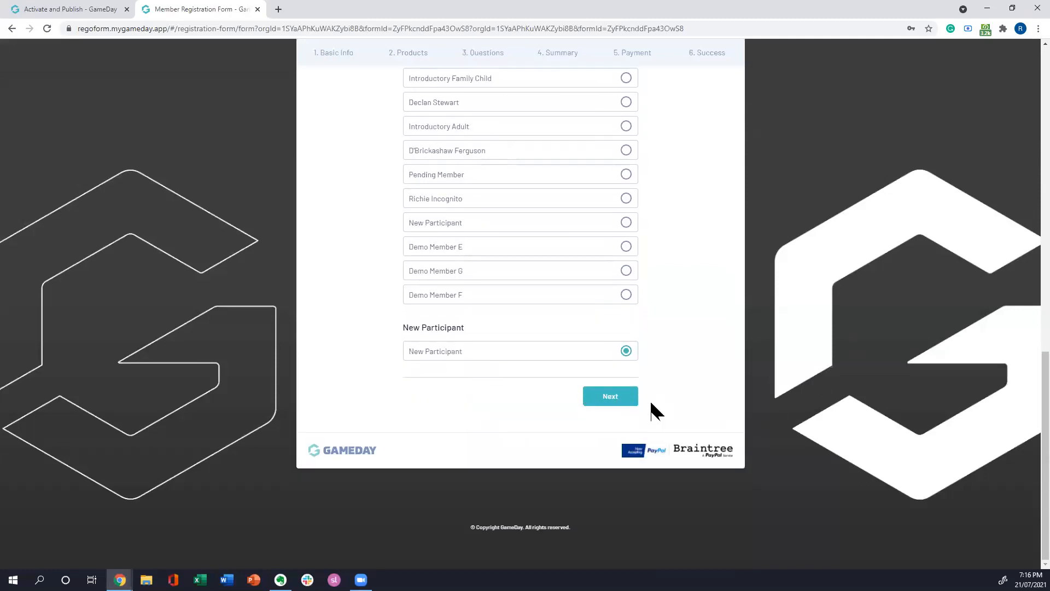
left_click(611, 400)
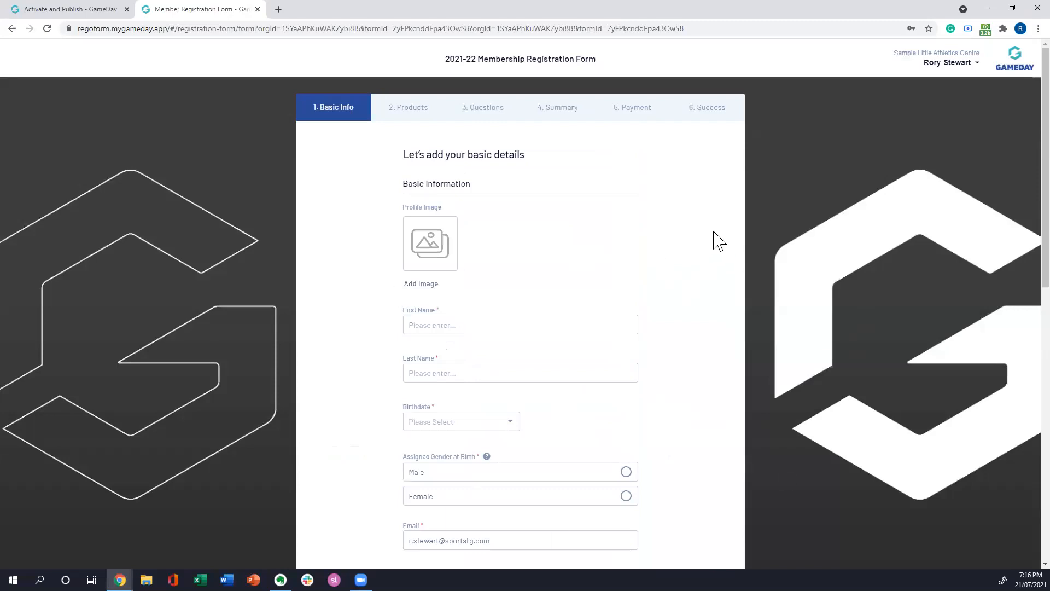
Step: Enter the new participant's first name and last name in the Basic Information section
scroll(707, 241, "down", 1)
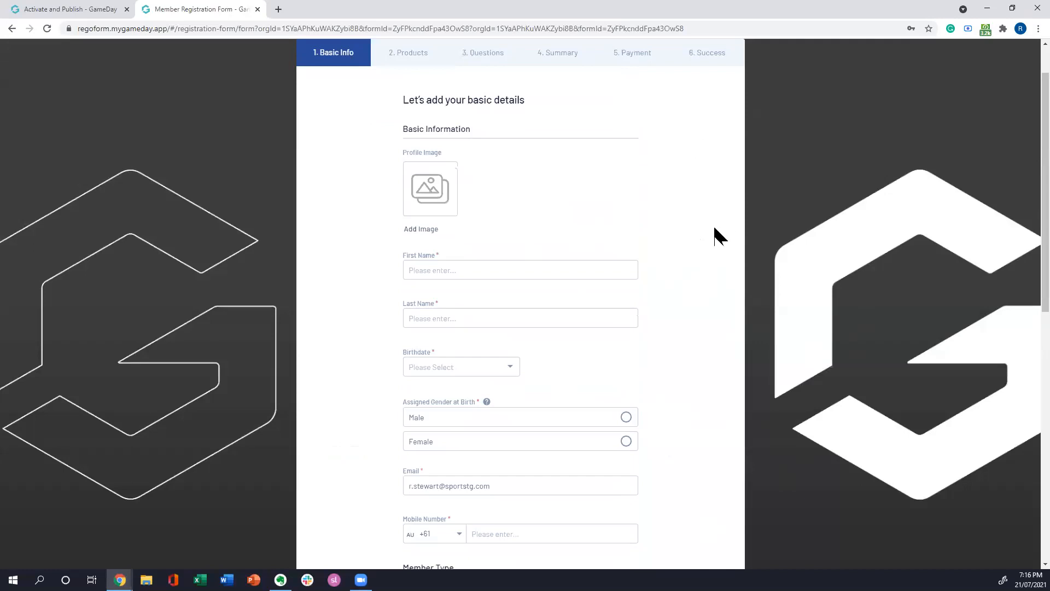
scroll(656, 236, "up", 1)
scroll(631, 225, "down", 2)
left_click(562, 209)
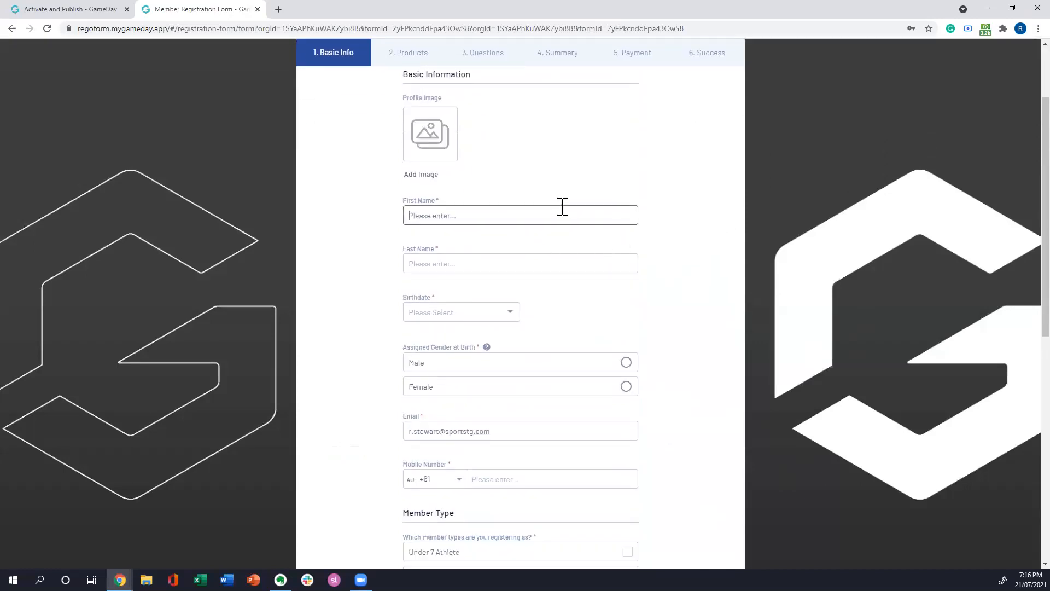
key("Tab")
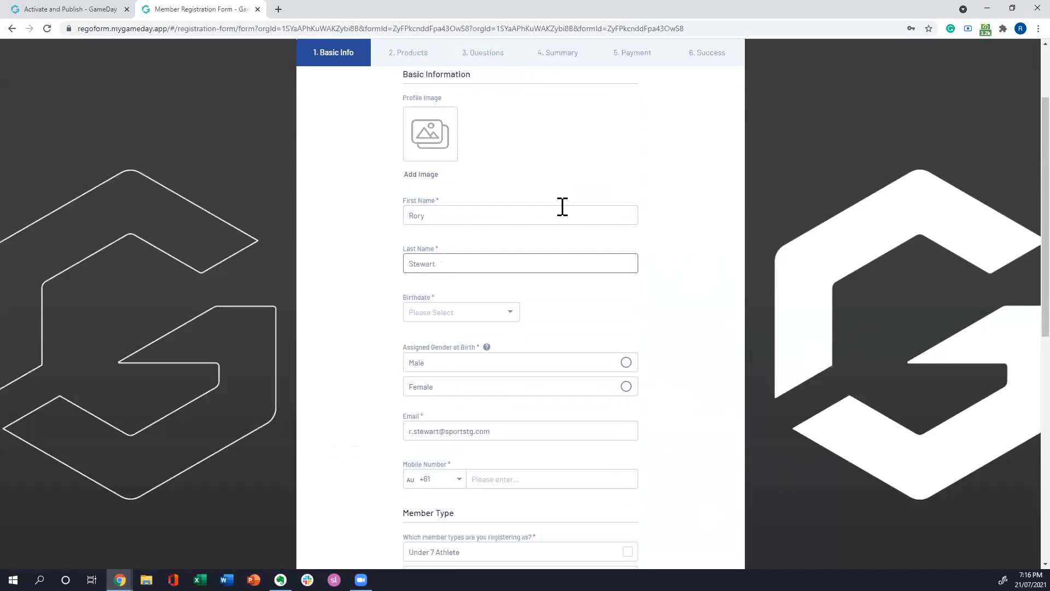
Step: Pick the participant's birthdate in the calendar
left_click(513, 319)
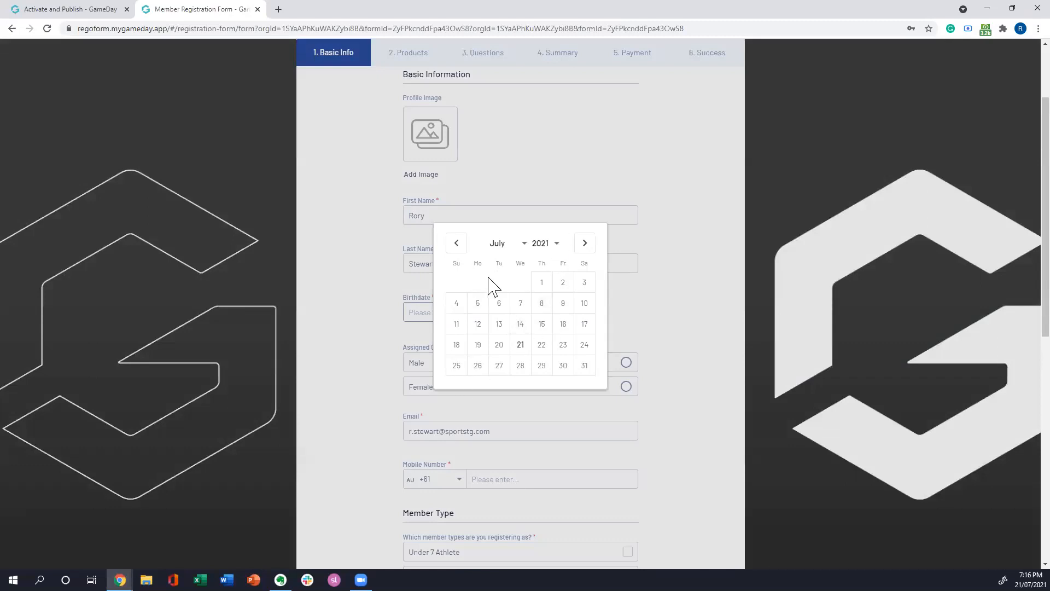
left_click(548, 246)
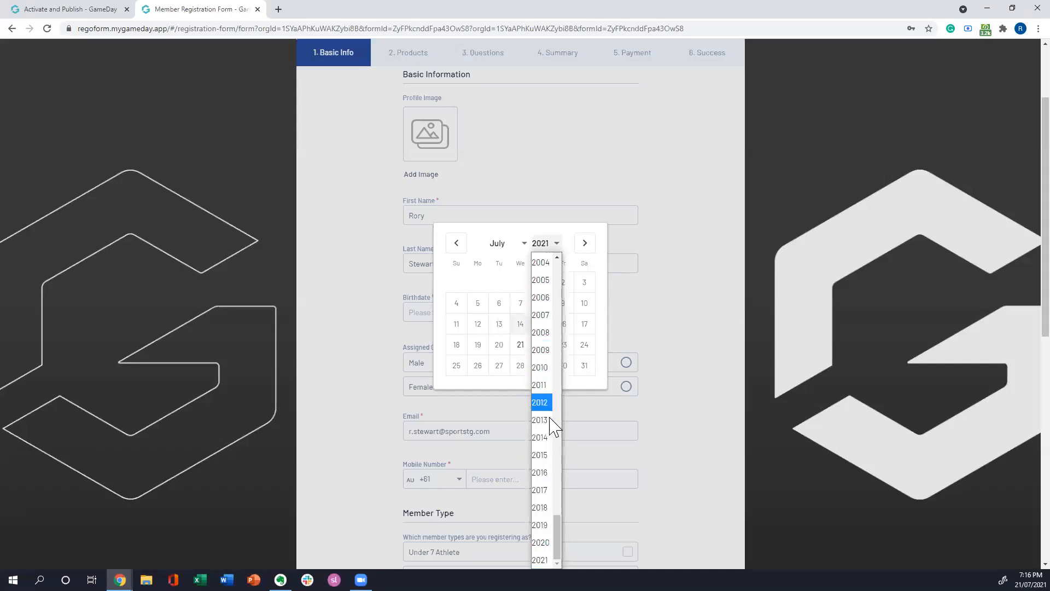
left_click(541, 456)
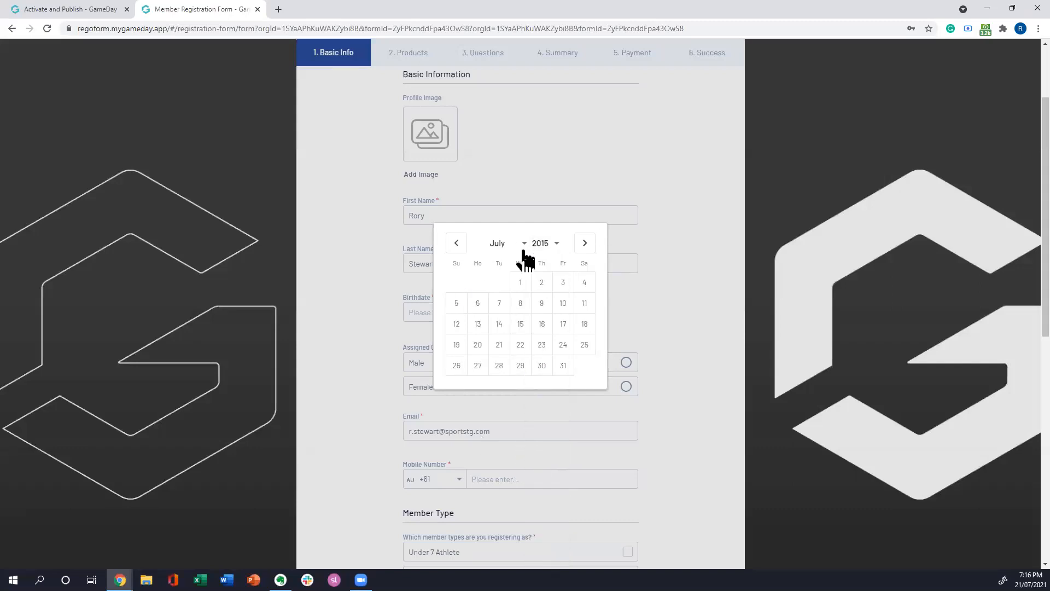
left_click(520, 283)
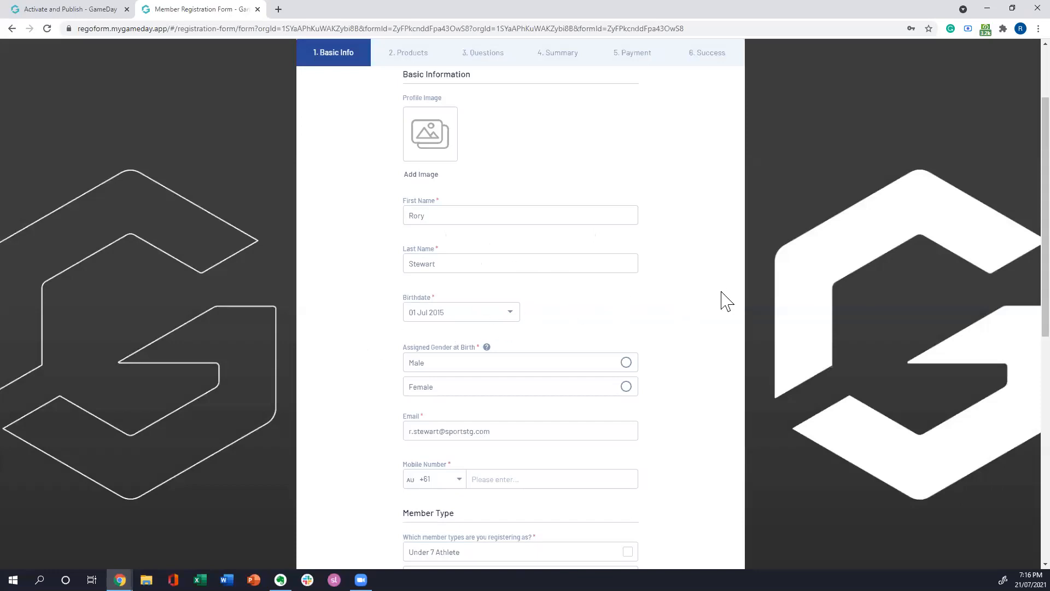
Step: Set the assigned gender at birth to Male and enter the participant's mobile number
scroll(678, 328, "down", 2)
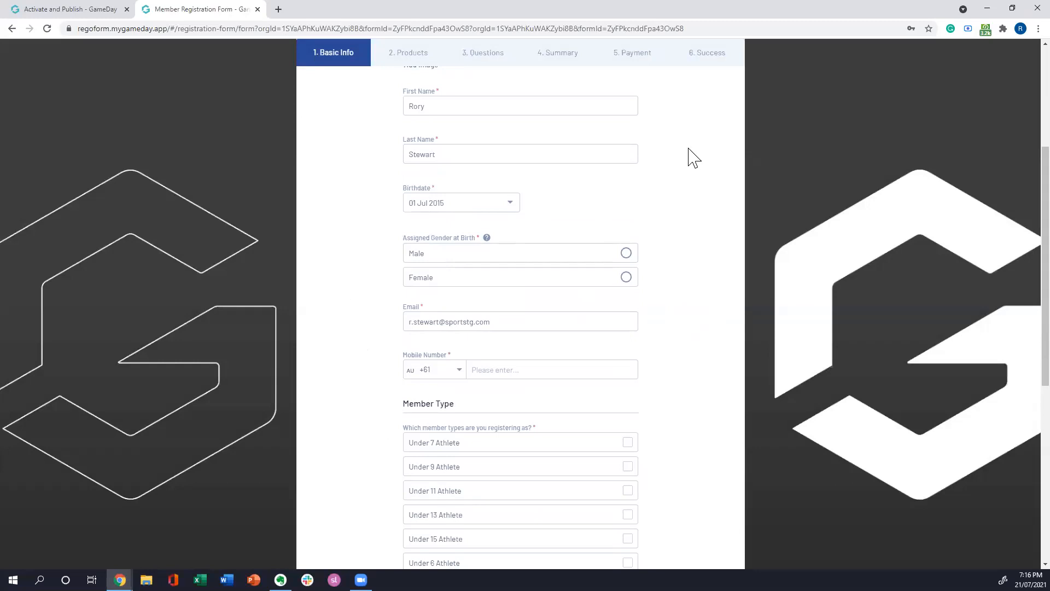
left_click(625, 255)
scroll(564, 205, "down", 2)
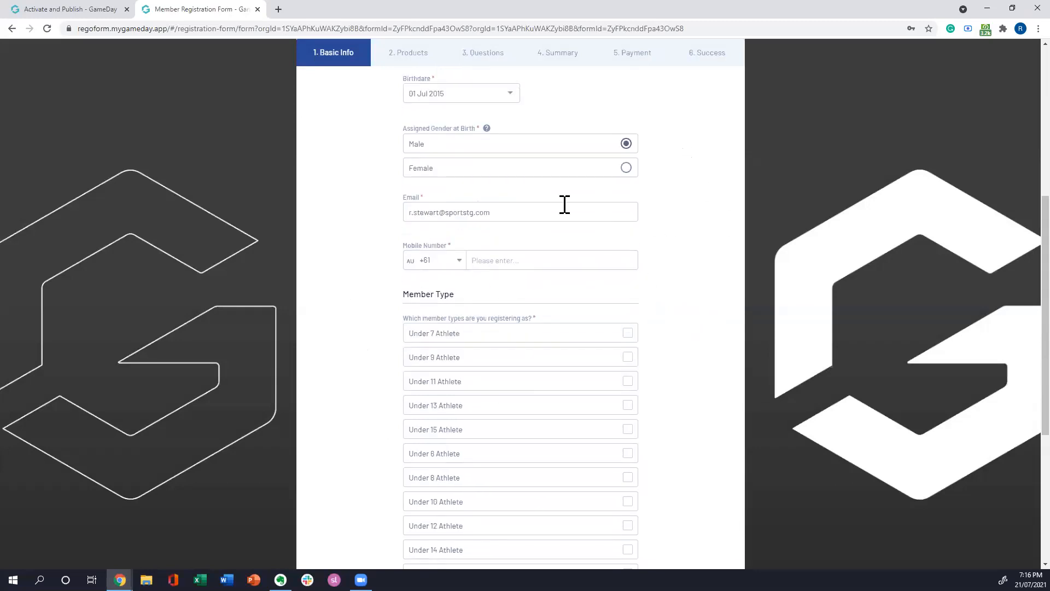
left_click(513, 261)
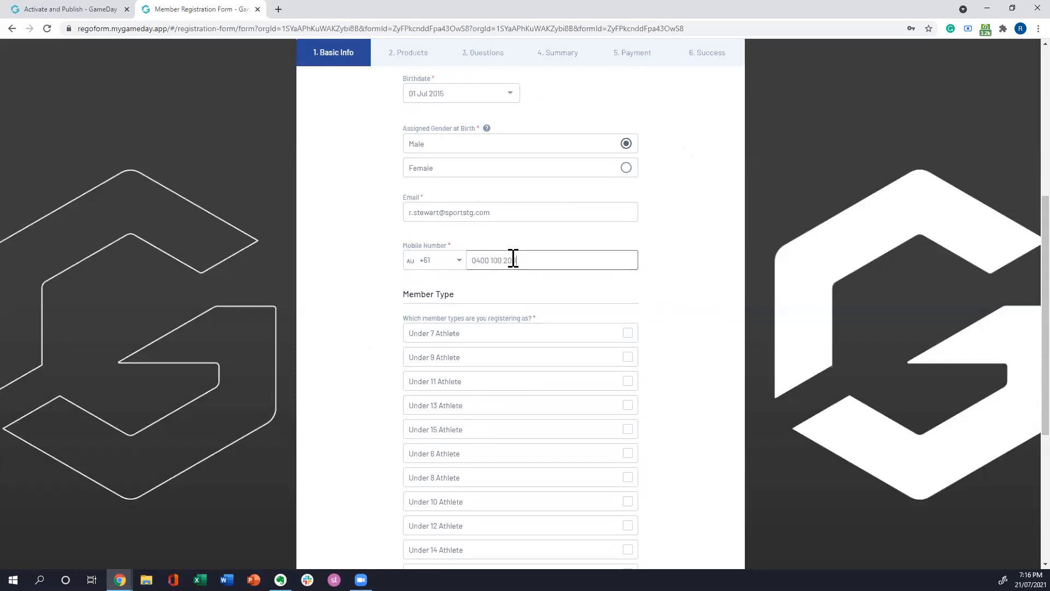
Step: Choose Under 7 Athlete as the member type and continue to the Products stage
scroll(687, 253, "down", 2)
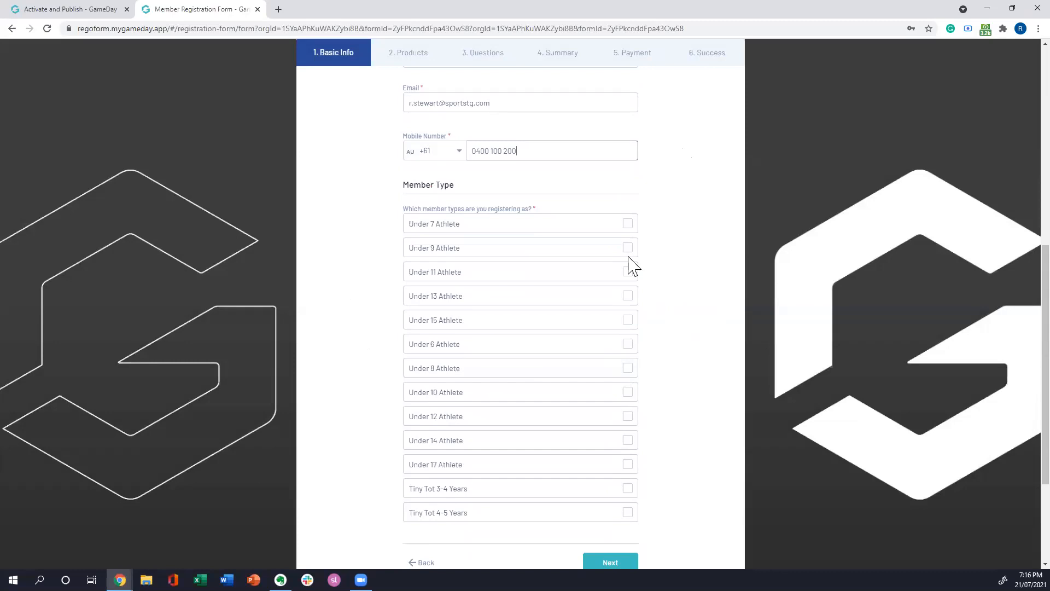
left_click(628, 225)
scroll(704, 292, "up", 2)
scroll(703, 294, "down", 5)
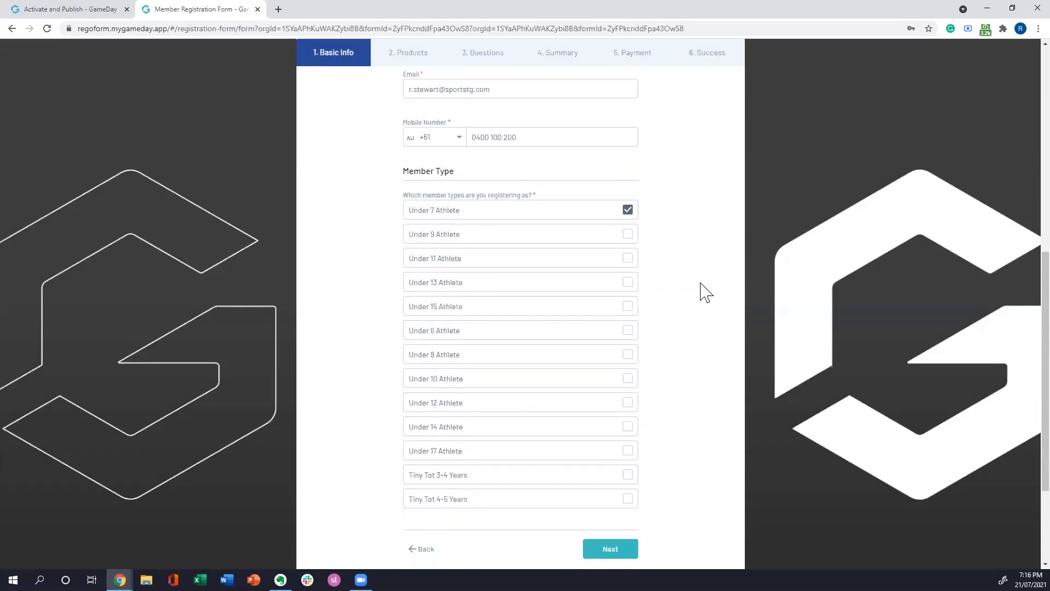
left_click(596, 402)
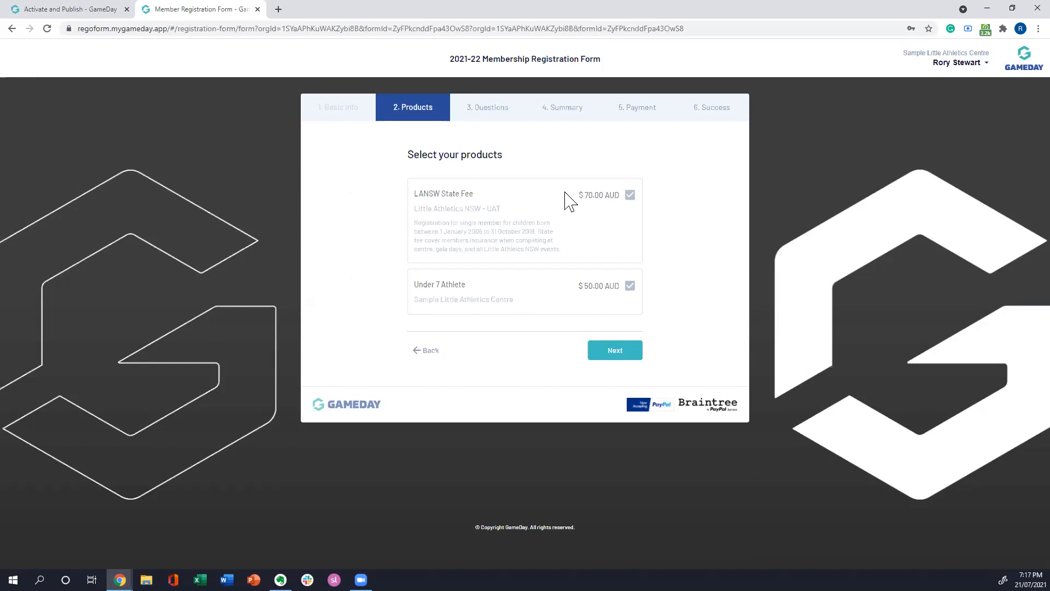
Step: Accept the preselected LANSW State Fee and Under 7 Athlete products and continue to the Questions stage
left_click(615, 352)
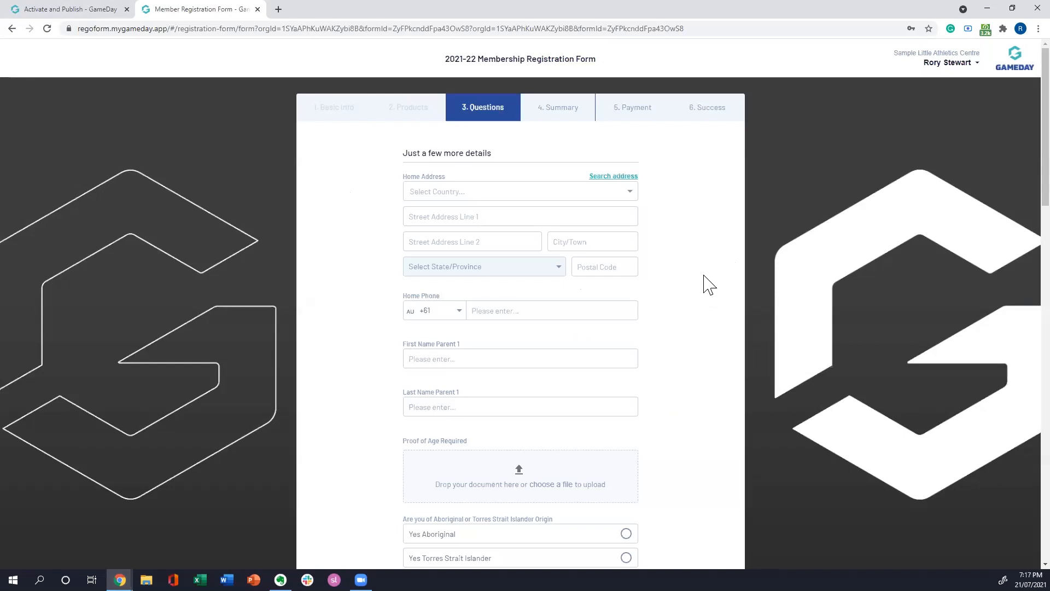
scroll(704, 276, "down", 1)
scroll(705, 278, "up", 1)
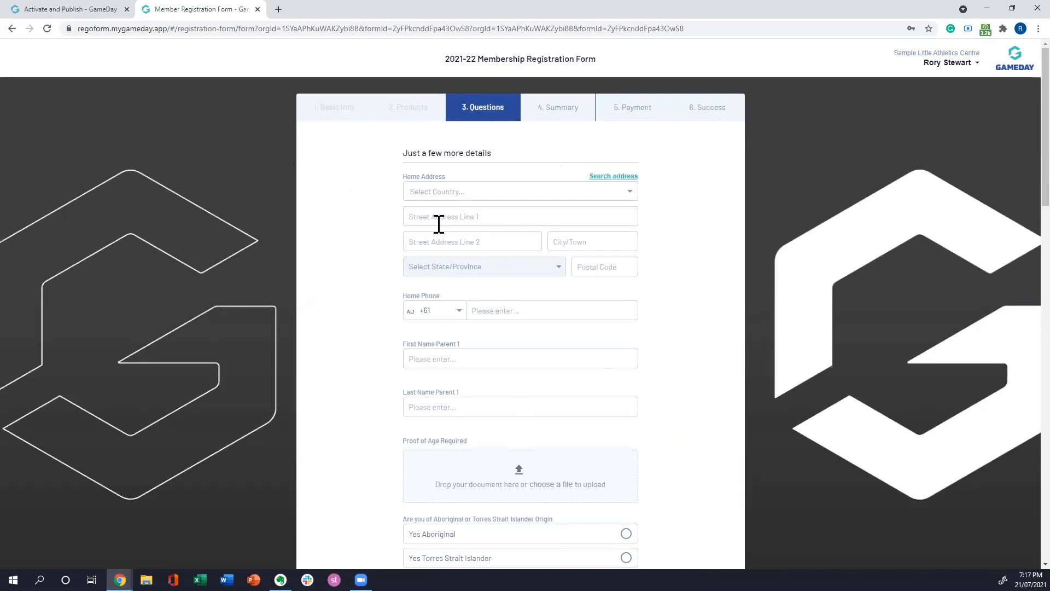
Step: Switch the home address question to address search and fill it in with the matching Melbourne street address suggestion
left_click(601, 177)
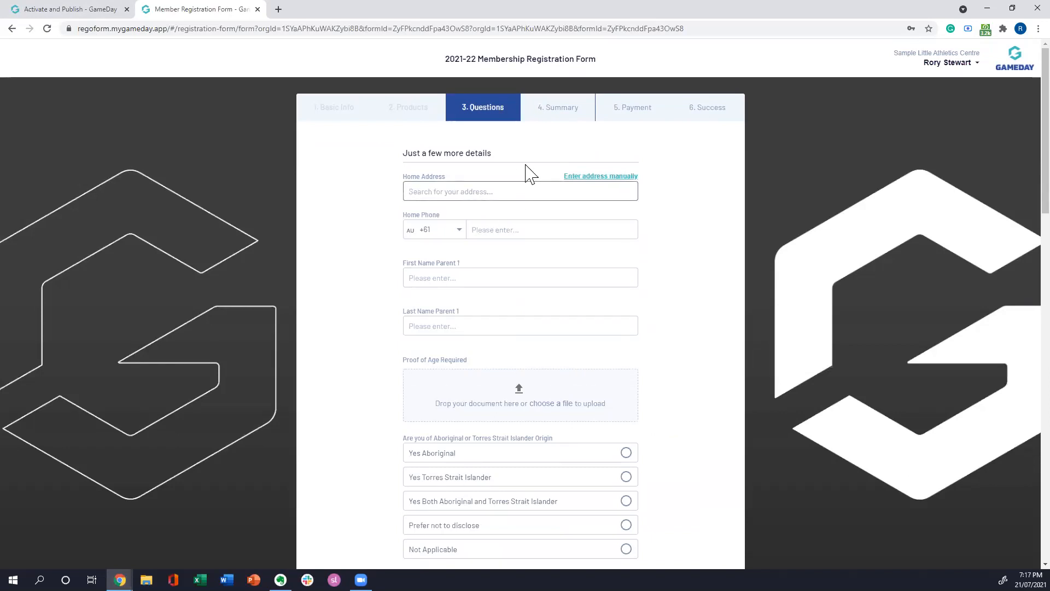
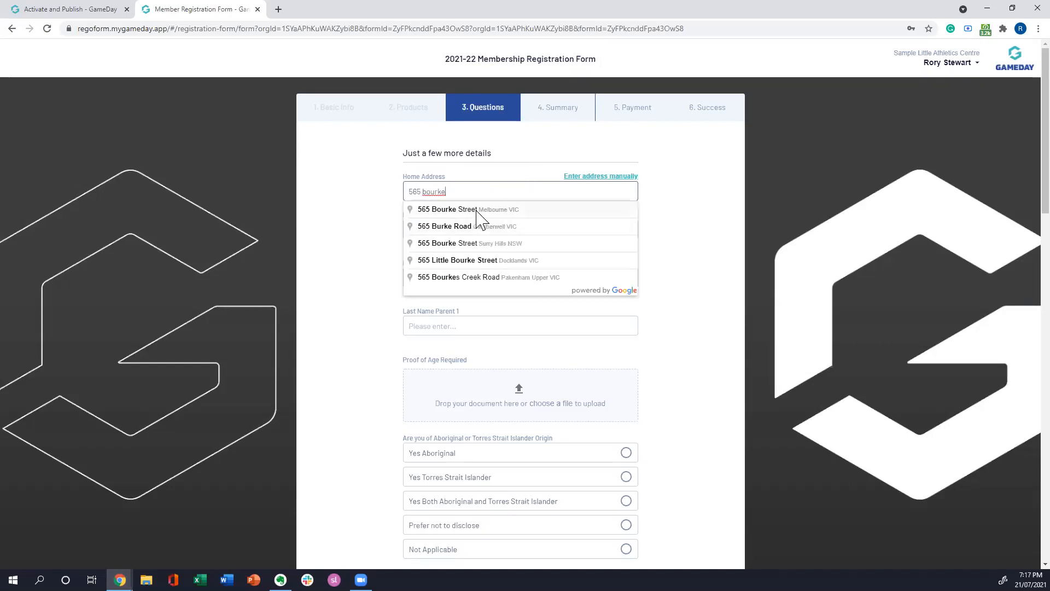
left_click(475, 211)
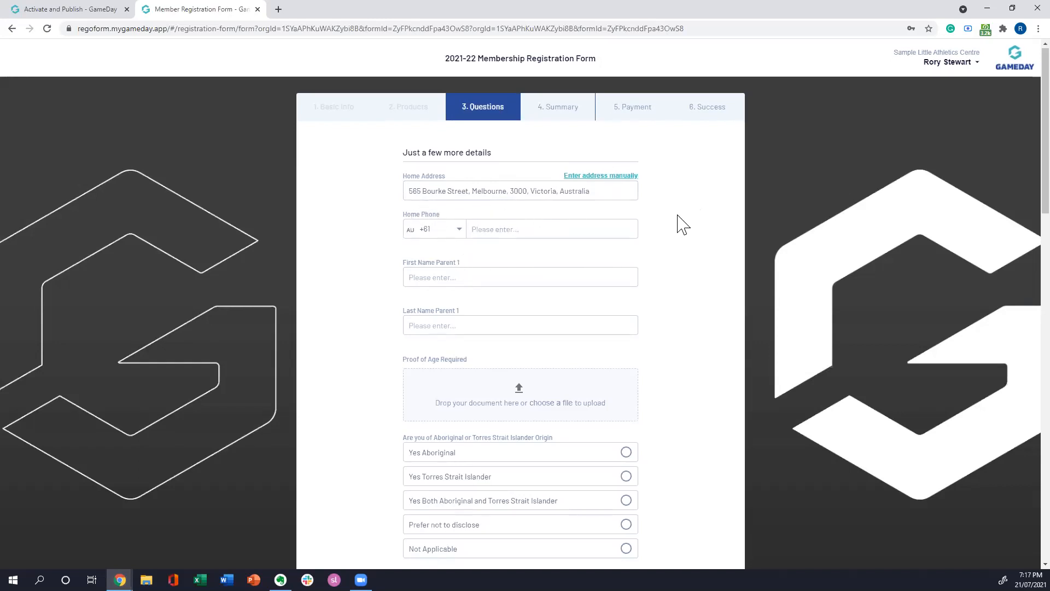
Step: Examine the remaining membership questions, from home phone and parent names through proof of age, disability, school, preferred language and photo permission
scroll(683, 219, "down", 1)
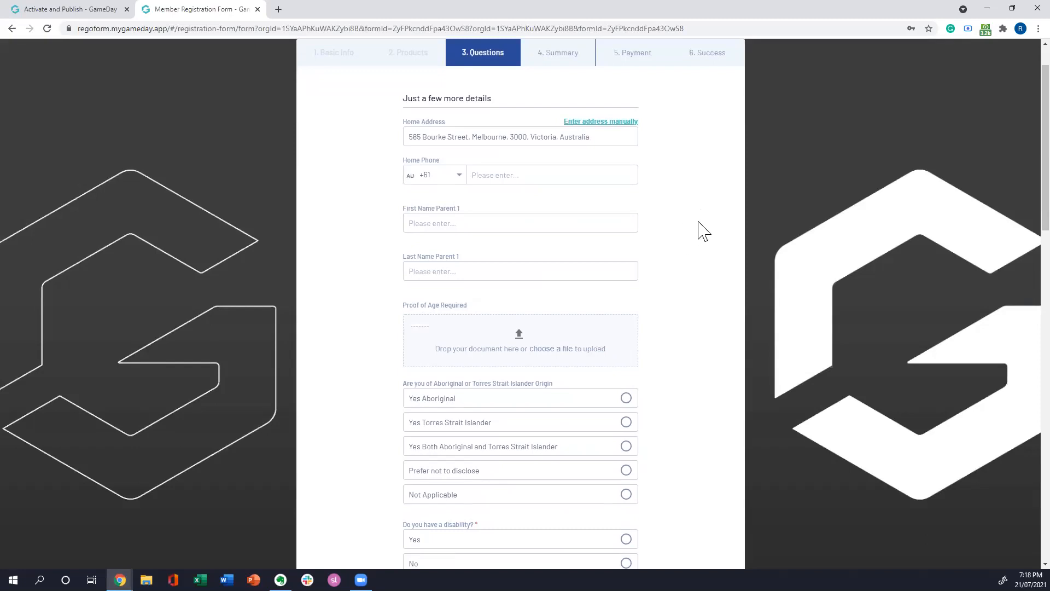
scroll(704, 231, "down", 1)
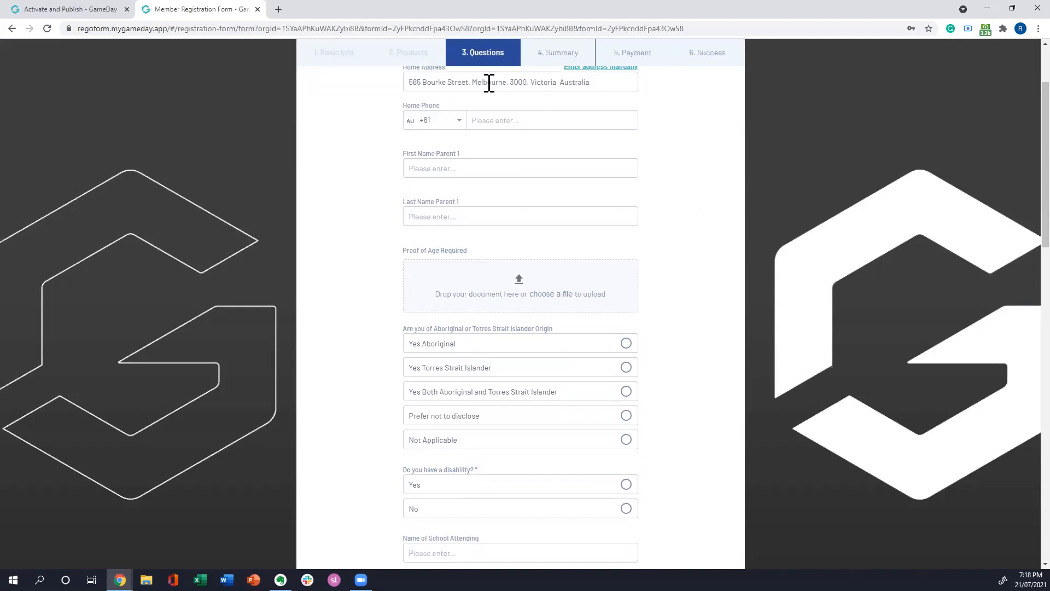
scroll(700, 148, "down", 1)
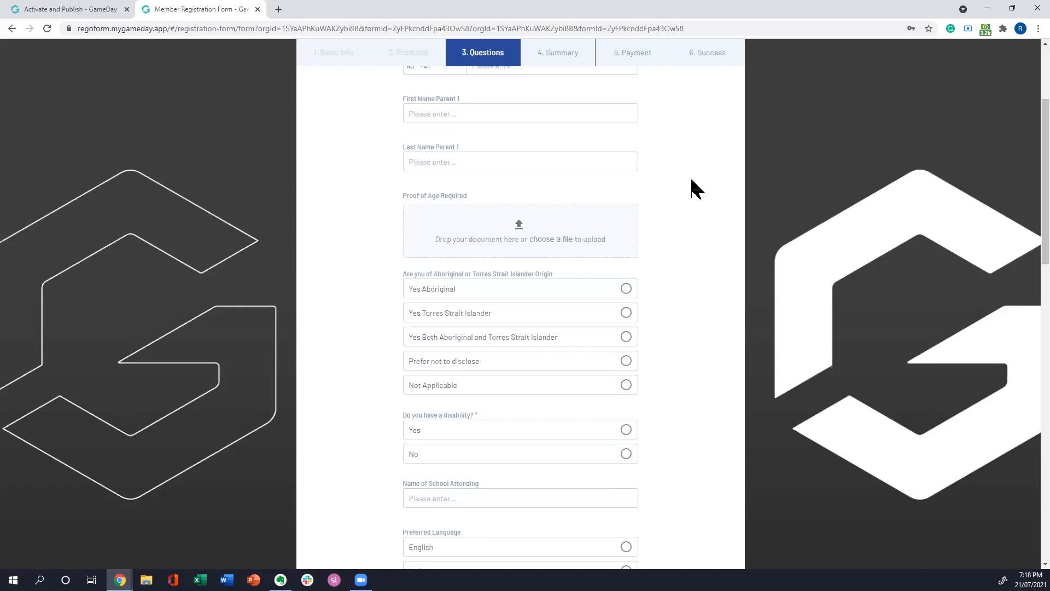
scroll(688, 174, "down", 1)
scroll(700, 180, "down", 1)
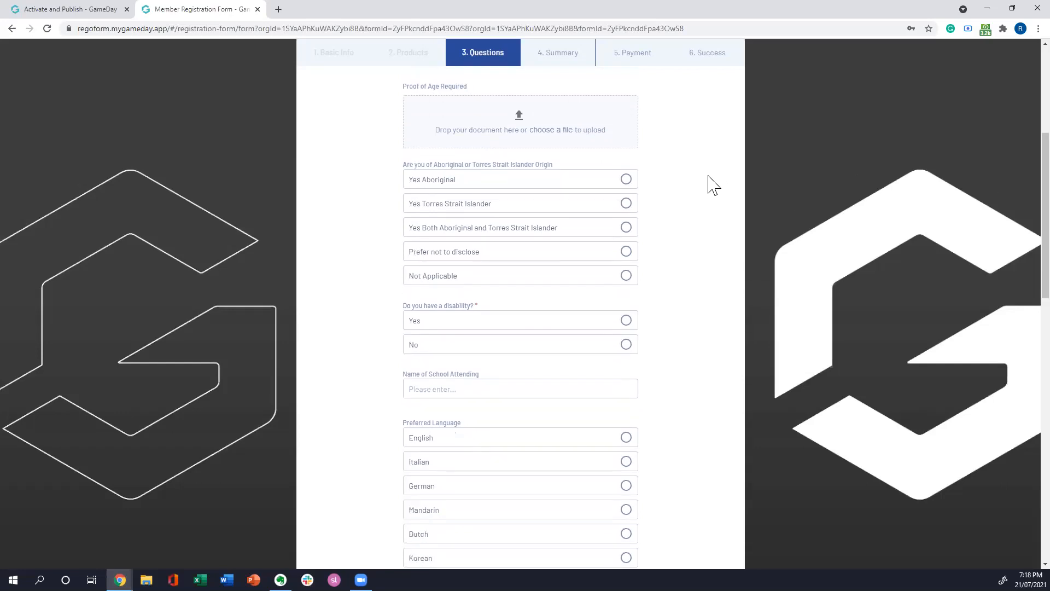
scroll(704, 235, "down", 1)
scroll(708, 257, "down", 1)
scroll(733, 257, "up", 1)
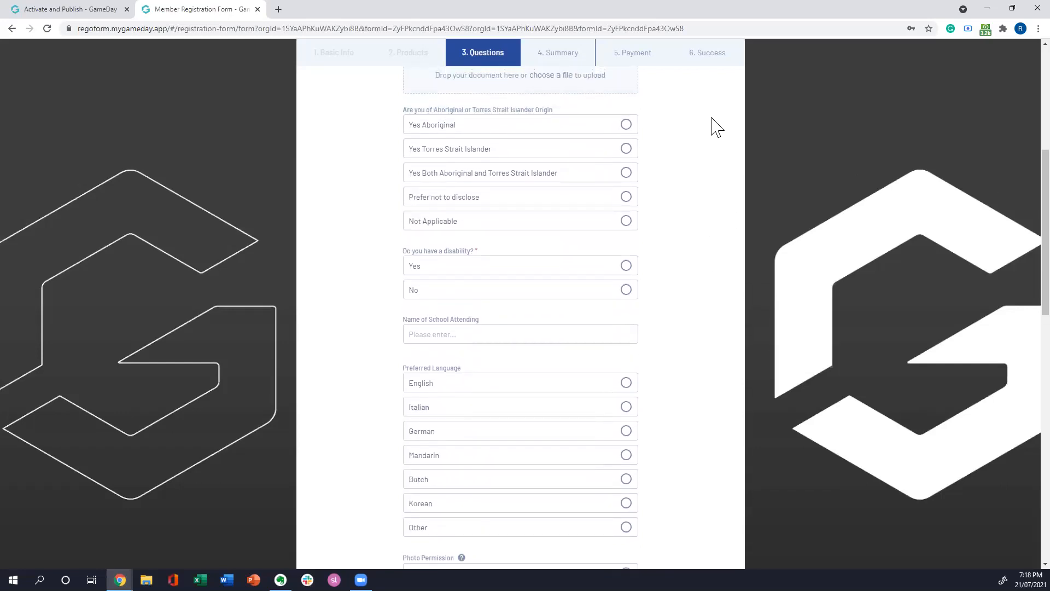
scroll(696, 167, "down", 1)
scroll(697, 142, "down", 1)
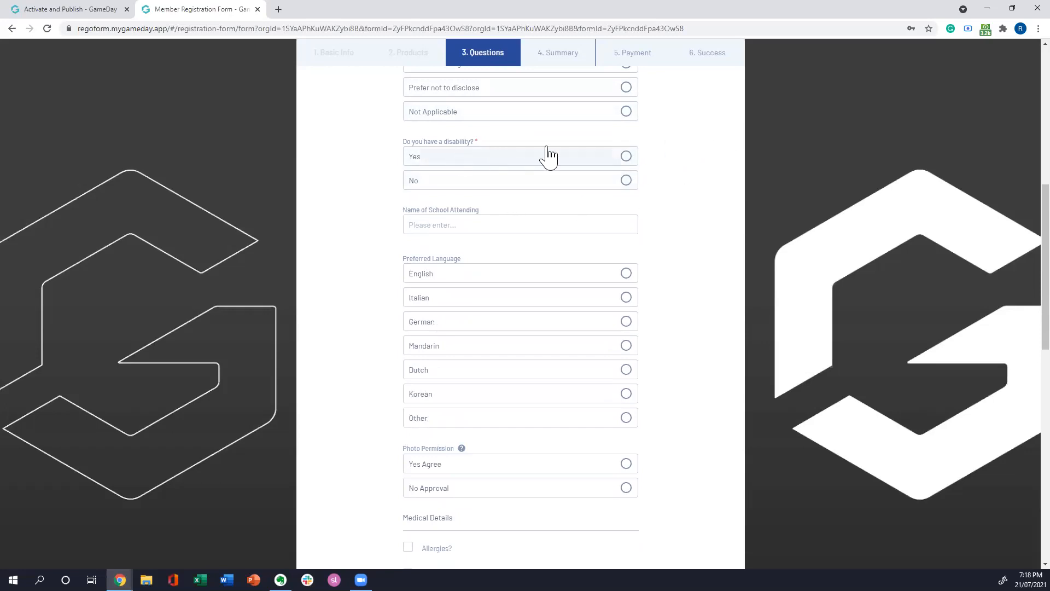
Step: Try the disability question with Yes to reveal the classified disability options, and settle on No as the answer
left_click(628, 157)
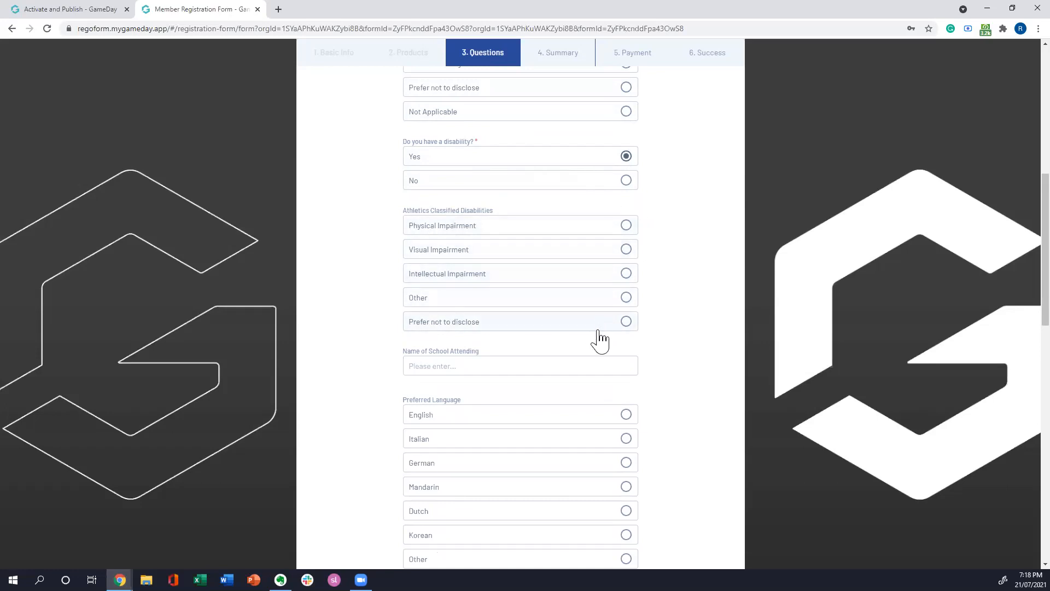
left_click(626, 180)
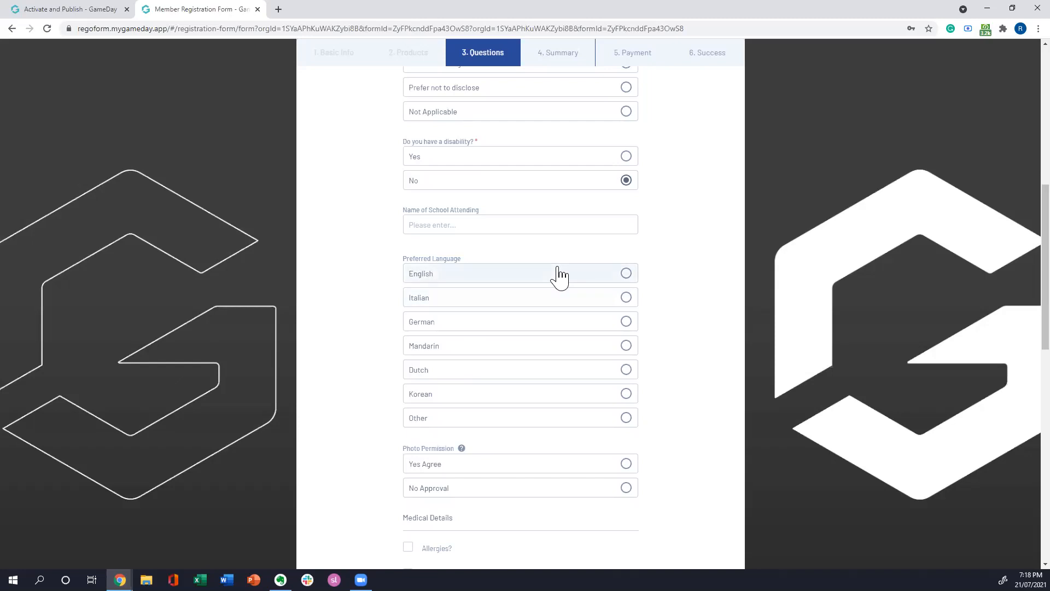
left_click(626, 158)
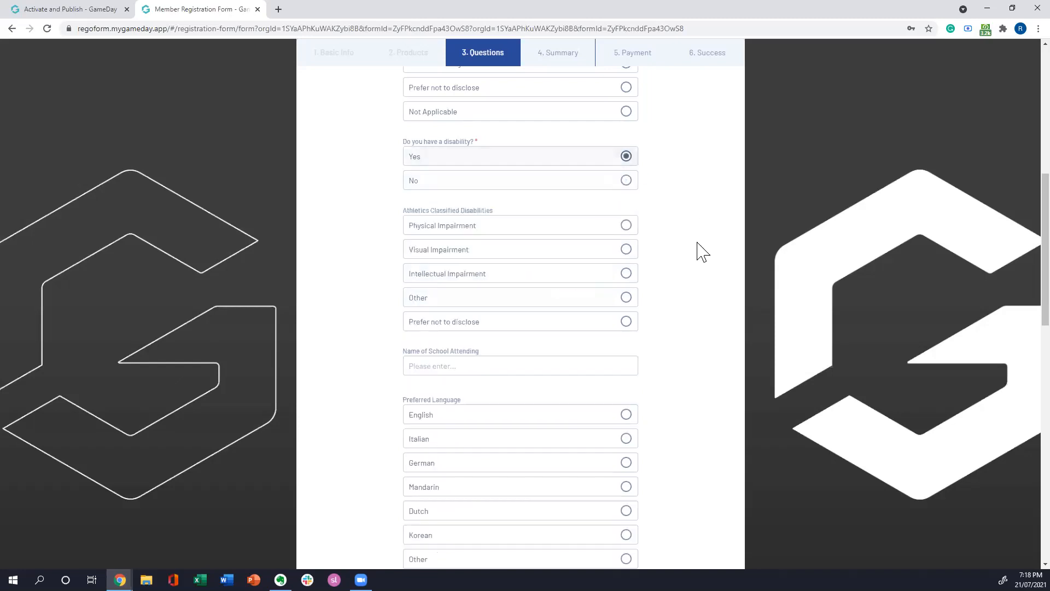
left_click(627, 180)
Step: Mark the Allergies option under Medical Details to reveal its notes field, and clear it again
scroll(710, 189, "down", 3)
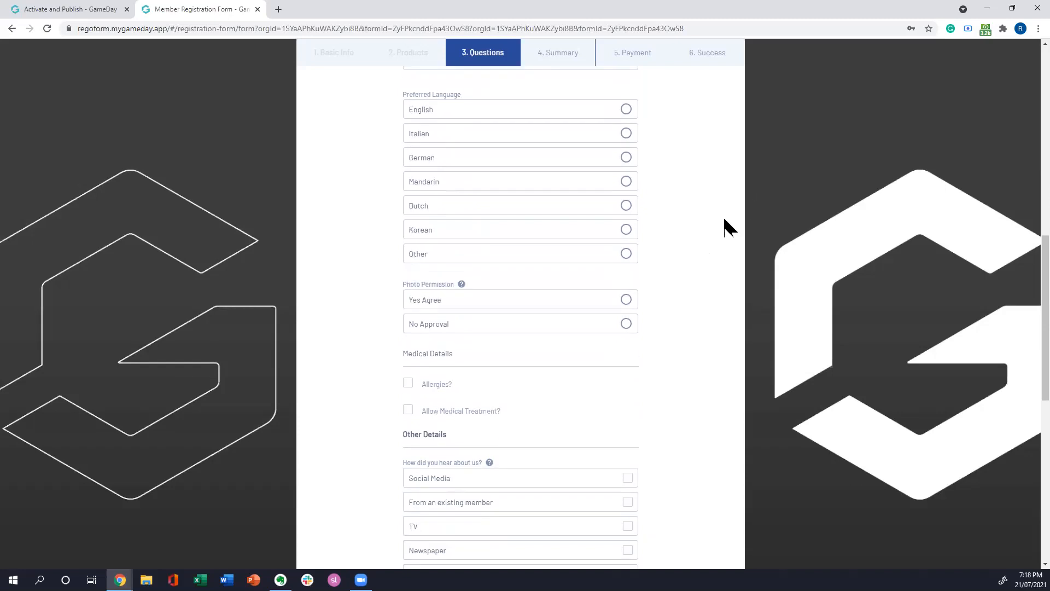
scroll(700, 244, "down", 1)
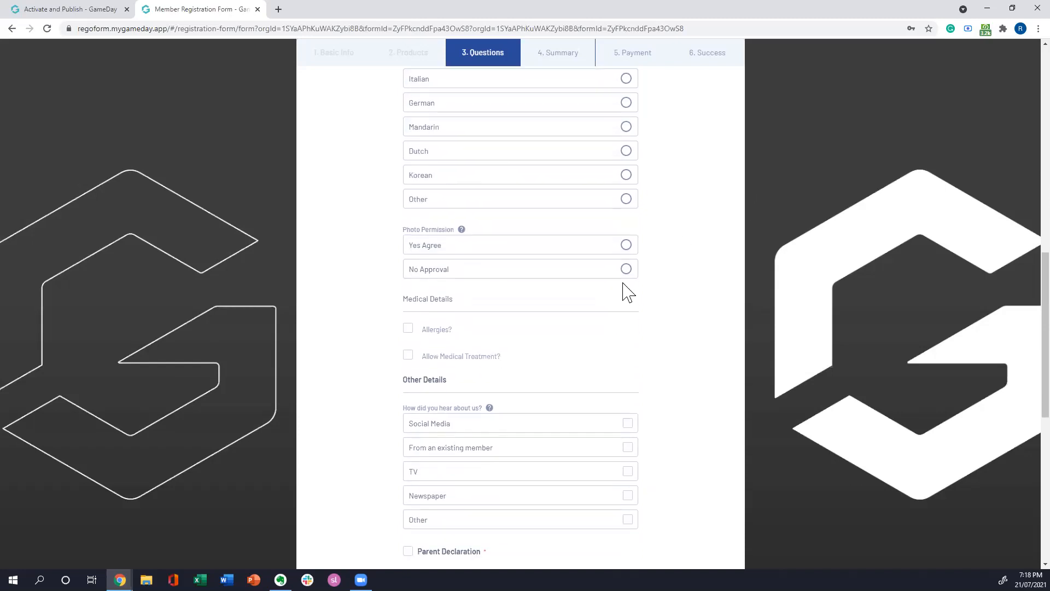
scroll(628, 293, "down", 1)
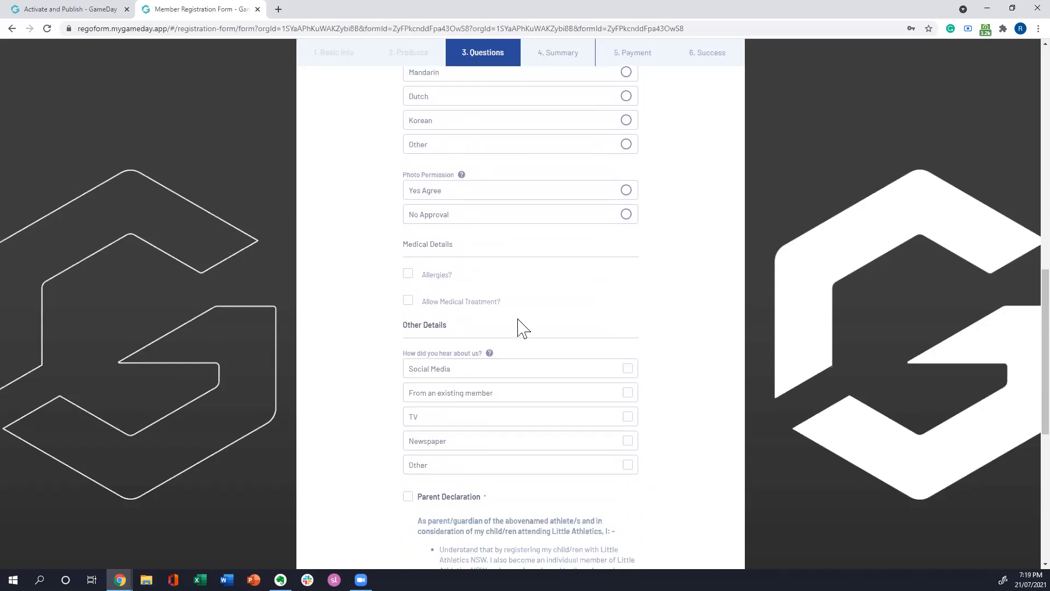
left_click(408, 279)
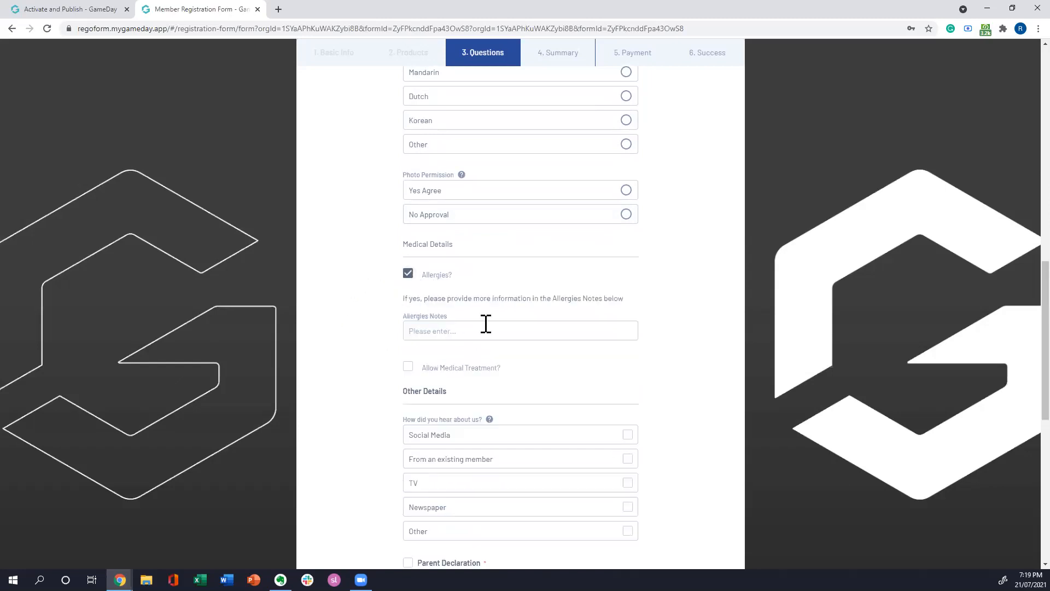
left_click(408, 273)
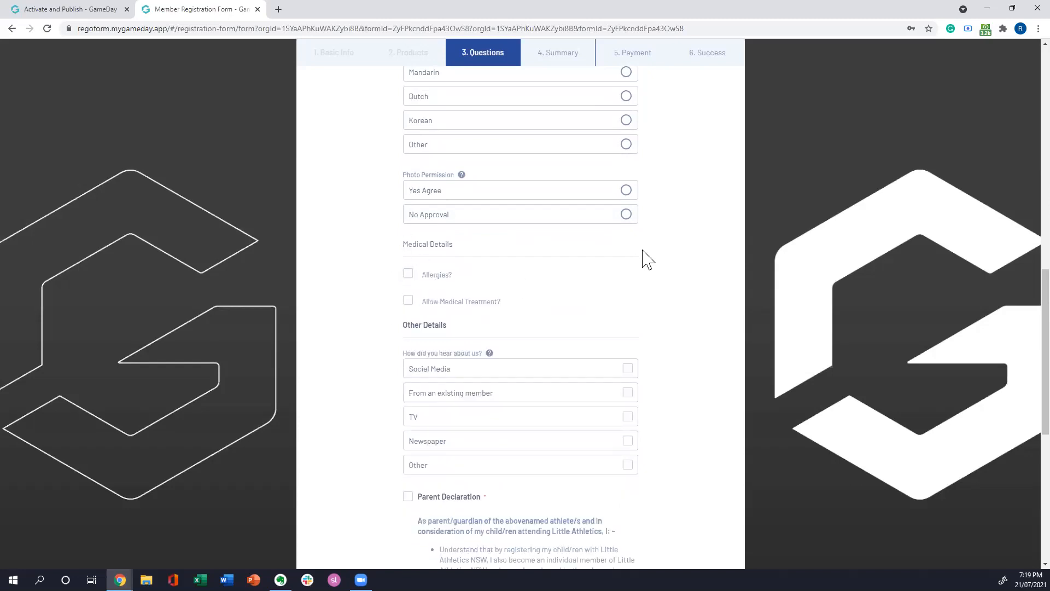
Step: View the full Parent Declaration text, close it and accept the declaration
scroll(710, 238, "down", 5)
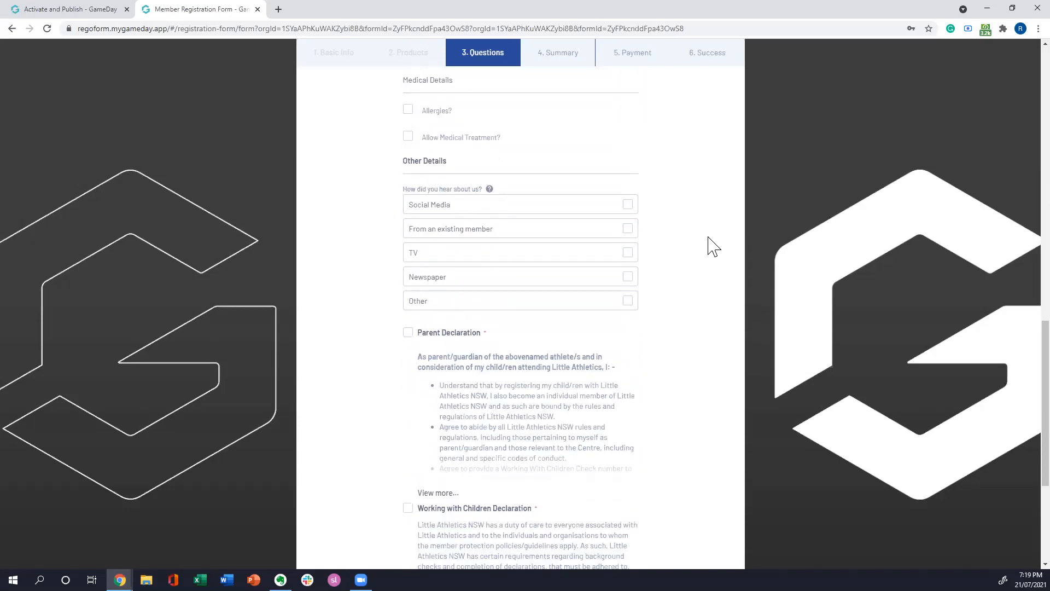
scroll(707, 219, "down", 3)
scroll(708, 219, "up", 2)
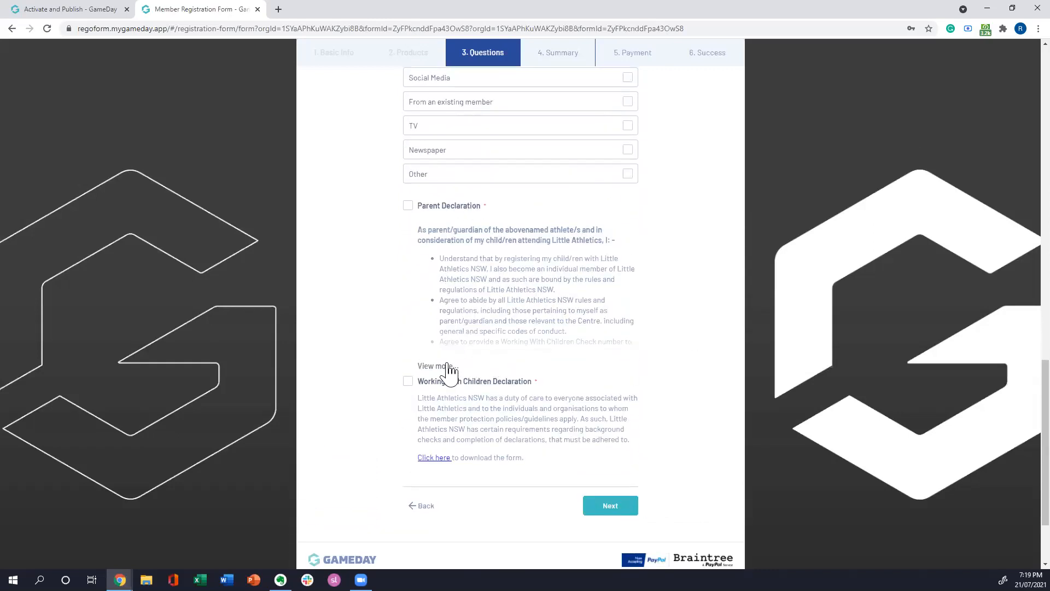
left_click(450, 365)
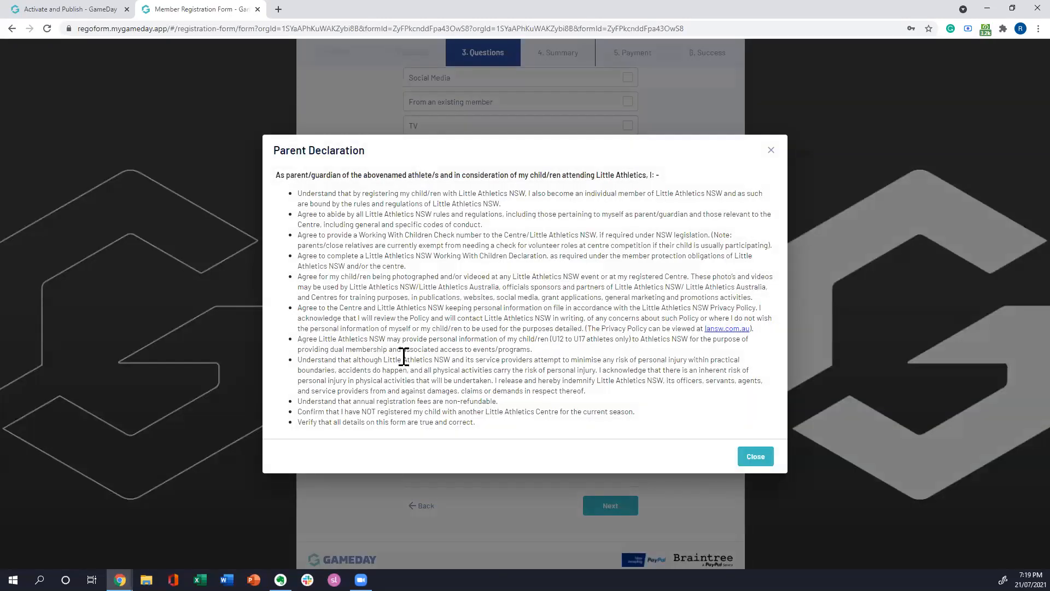
left_click(756, 460)
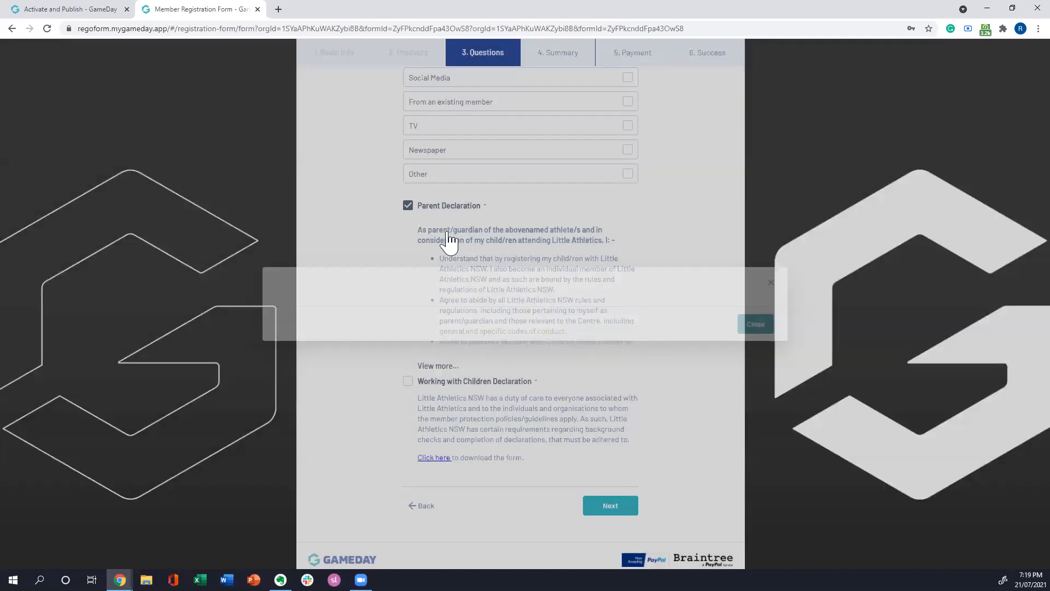
Step: Download the Working with Children Declaration form and dismiss the download notice
scroll(551, 374, "down", 2)
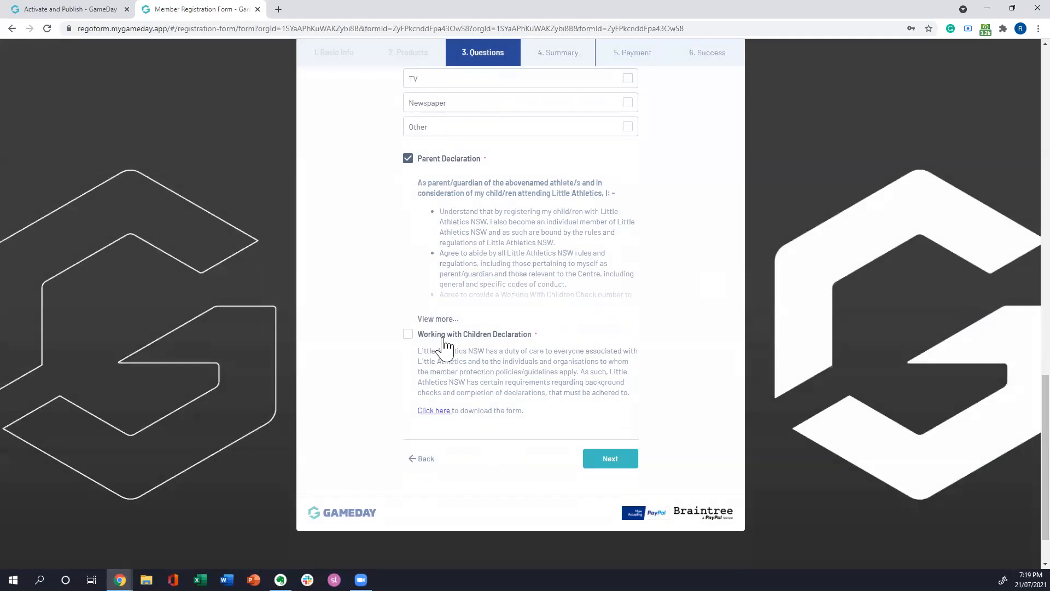
left_click(435, 349)
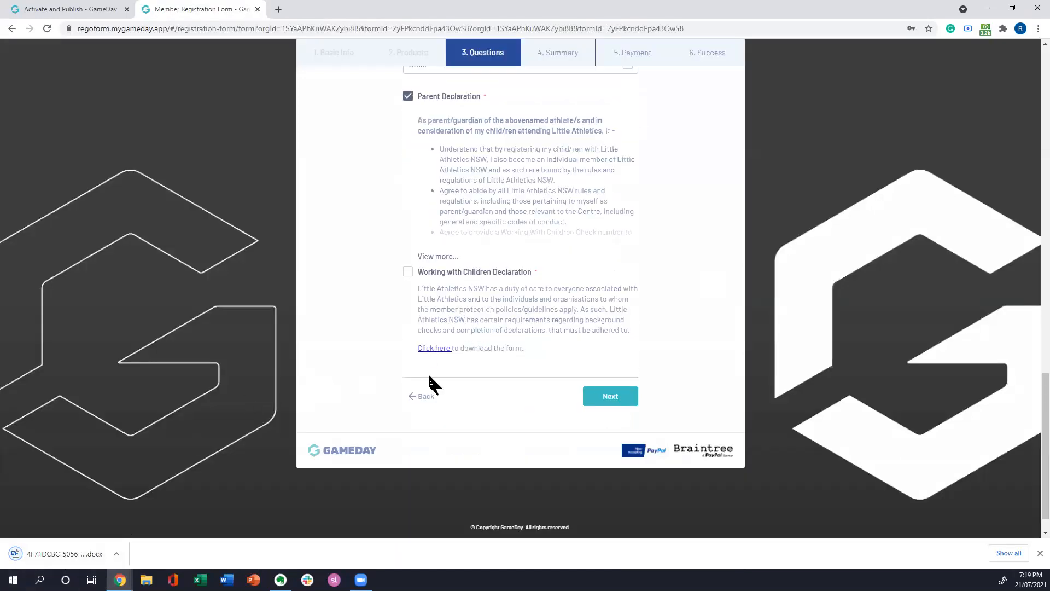
left_click(1041, 553)
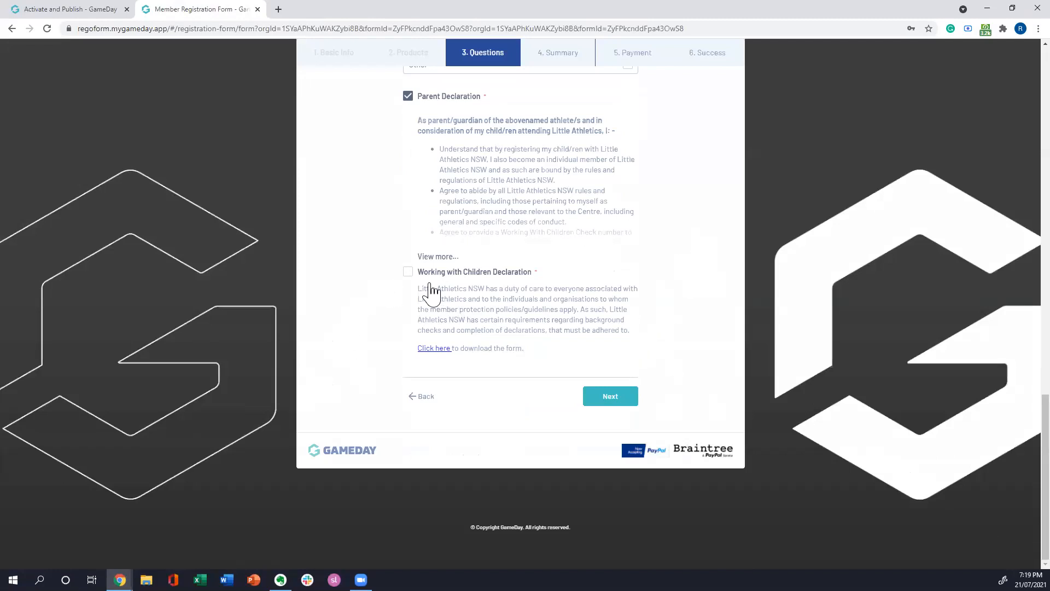
Step: Accept the Working with Children Declaration and continue to the Summary stage
left_click(408, 272)
left_click(622, 408)
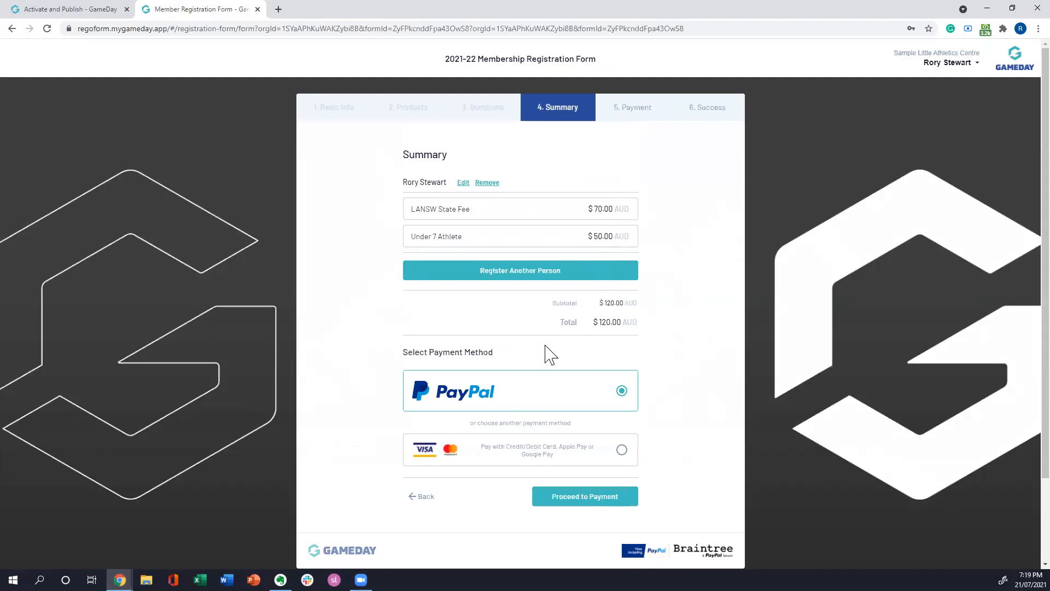
Step: Review the participant's product fees, the order total and the available payment methods on the Summary stage
scroll(709, 270, "down", 1)
scroll(709, 270, "up", 1)
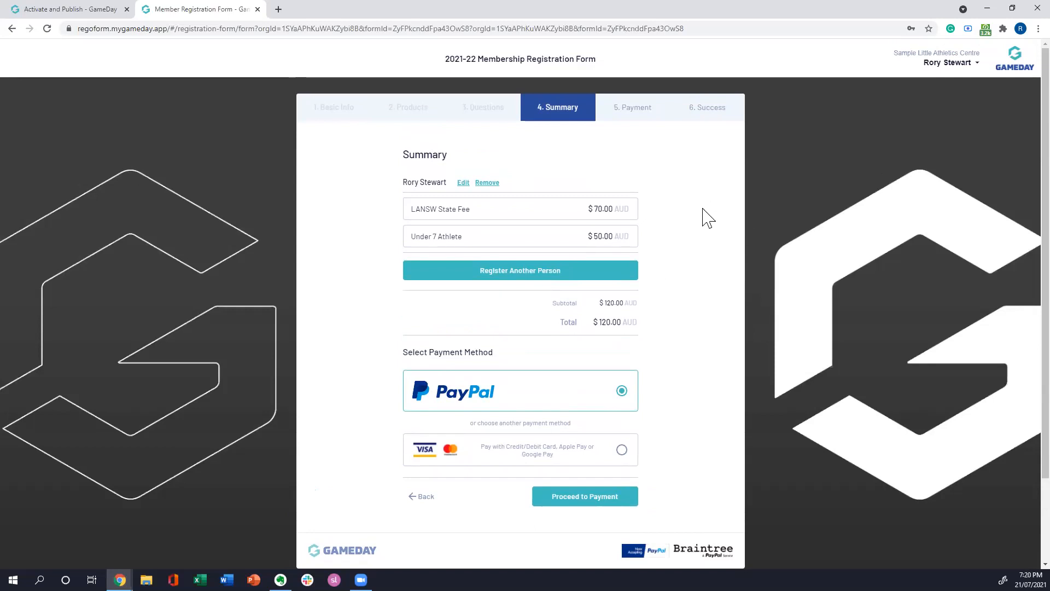
scroll(706, 196, "down", 1)
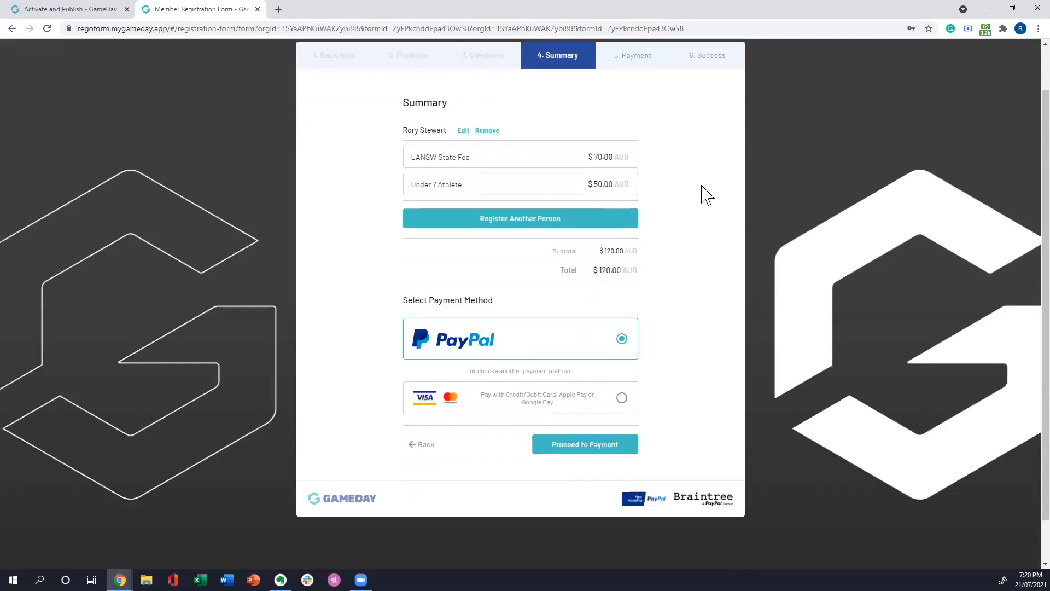
scroll(696, 176, "up", 1)
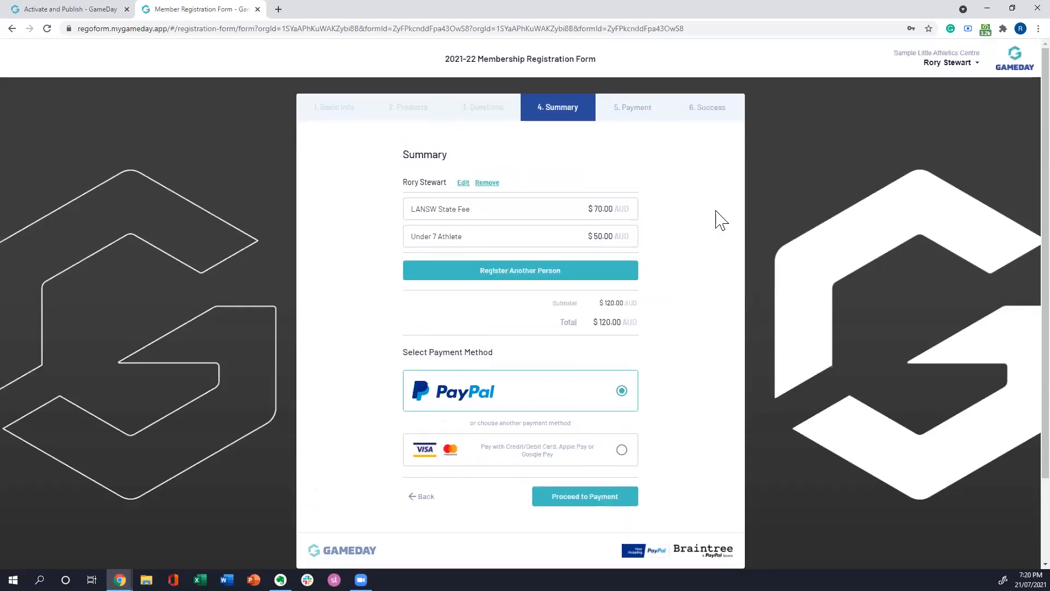
scroll(710, 186, "down", 1)
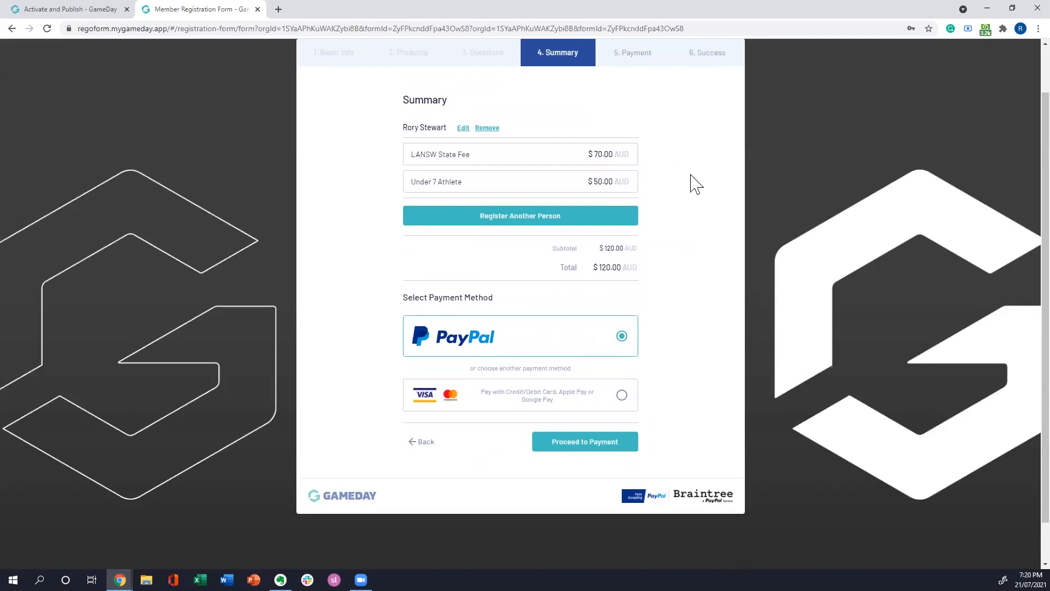
scroll(717, 227, "down", 1)
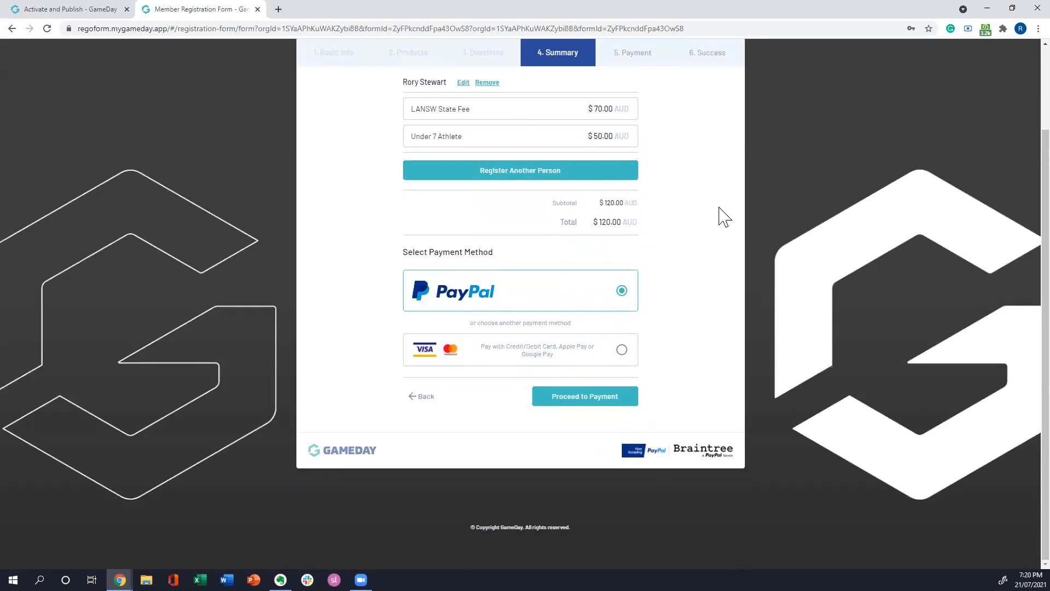
scroll(722, 216, "up", 1)
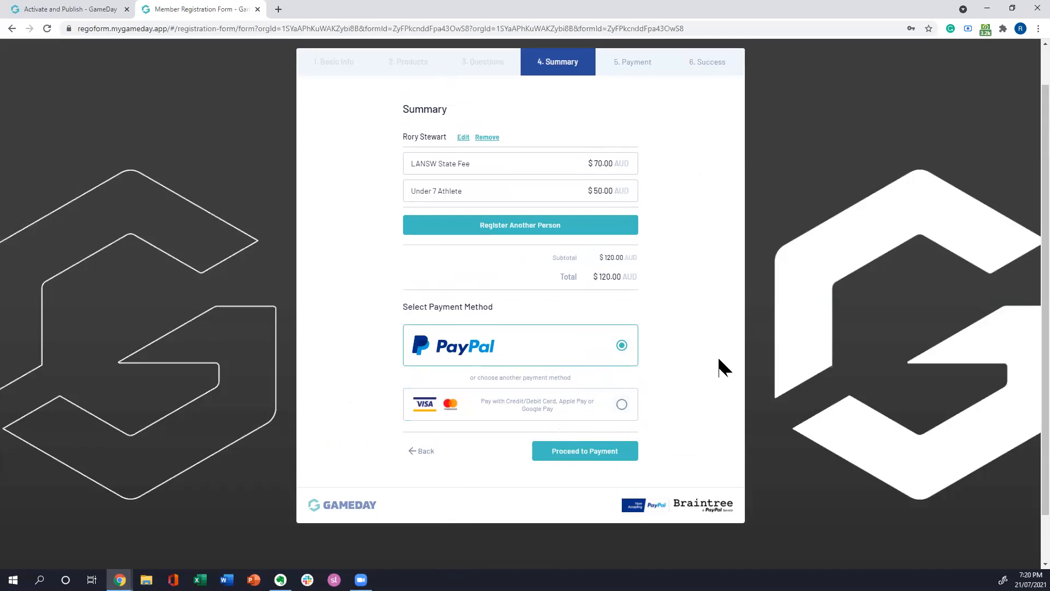
Step: Choose the Credit/Debit Card payment method, proceed to payment and bring up the card details form
scroll(706, 304, "down", 1)
left_click(639, 346)
left_click(577, 406)
left_click(631, 343)
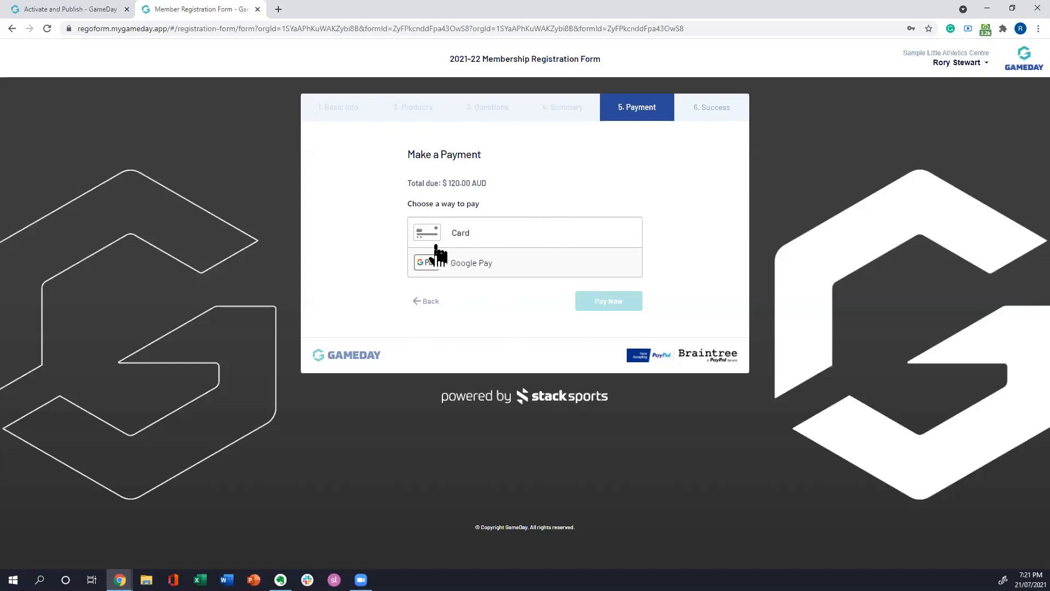
left_click(453, 235)
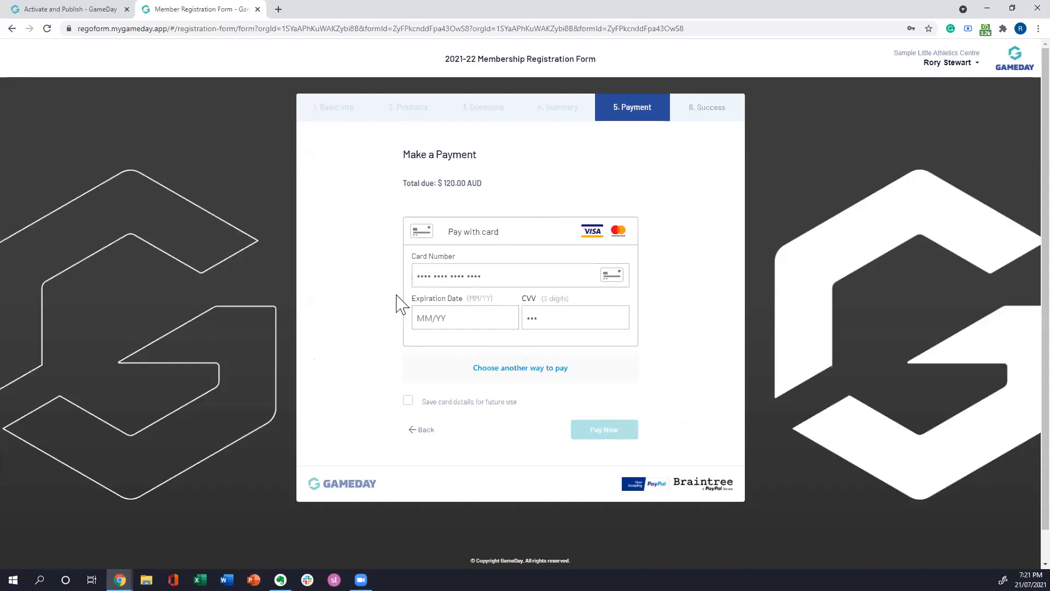
Step: Switch back to the GameDay admin portal and open the Members list under Memberships
left_click(101, 14)
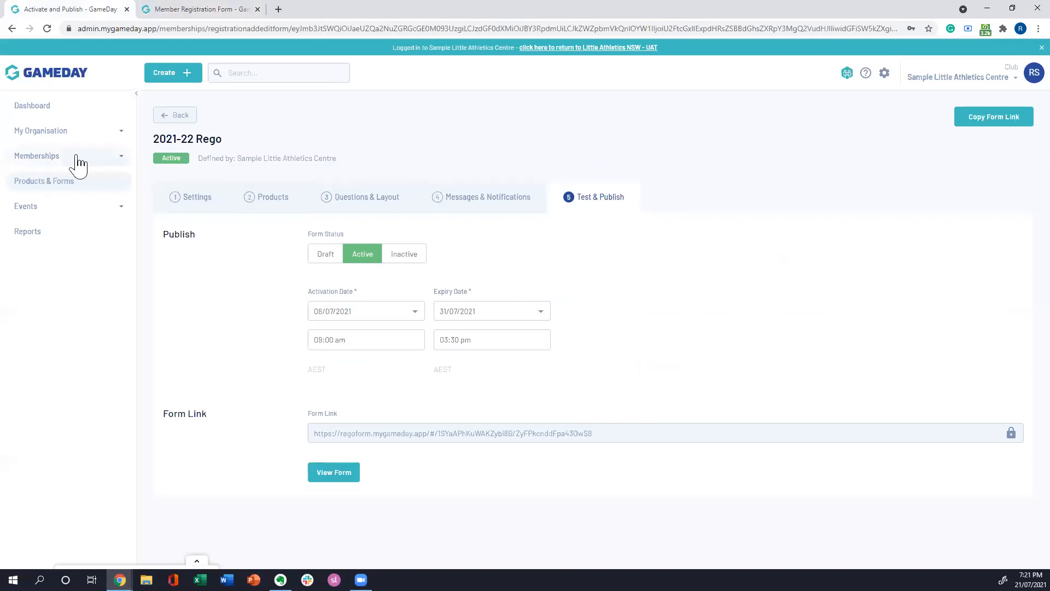
left_click(120, 158)
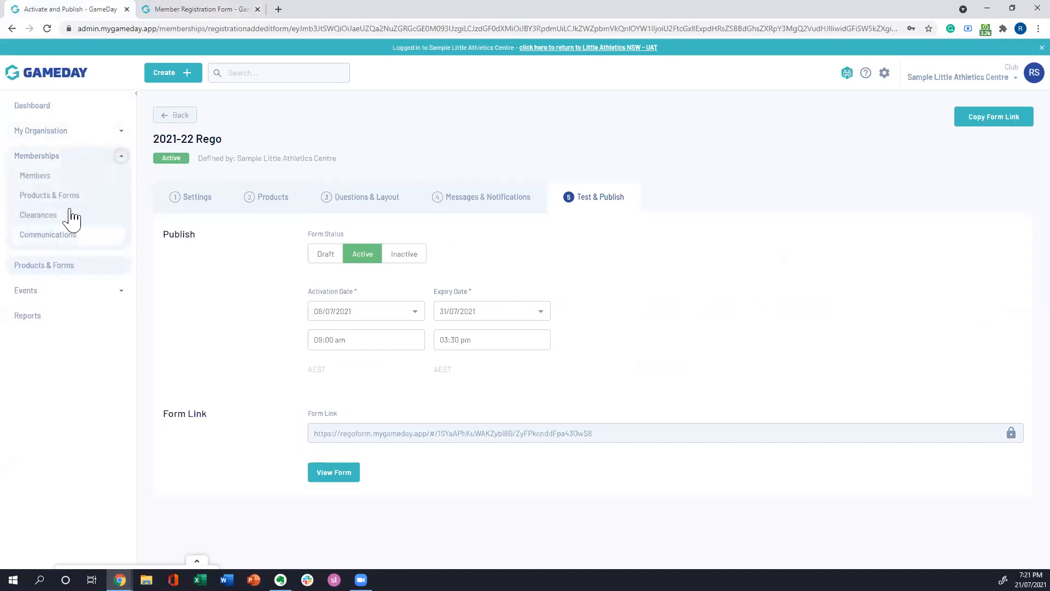
left_click(68, 176)
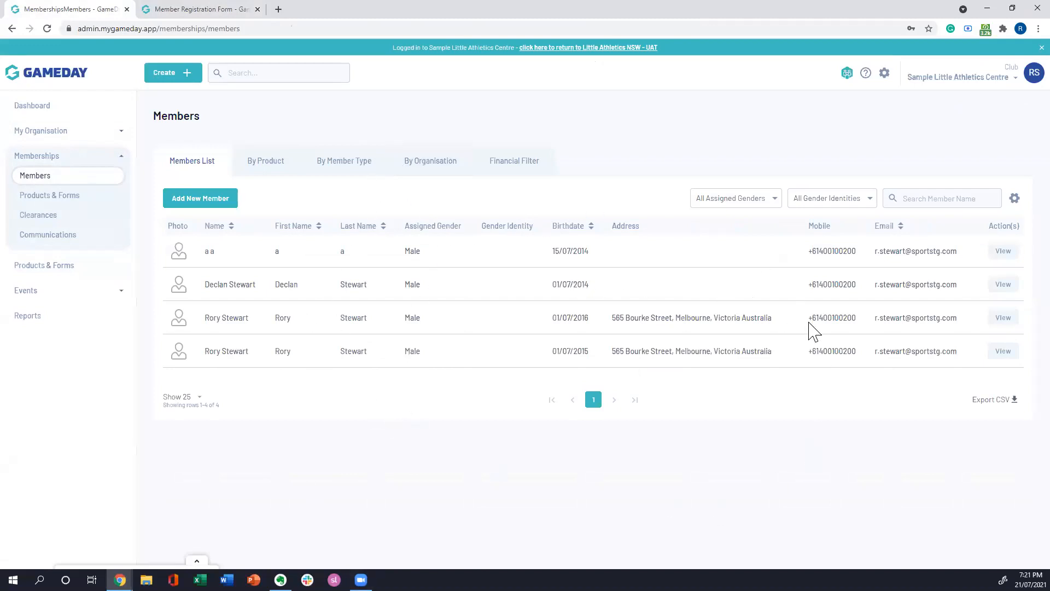
Step: Open the third member's record in the list and expand its Sample Little Athletics Centre organisation details
left_click(1003, 318)
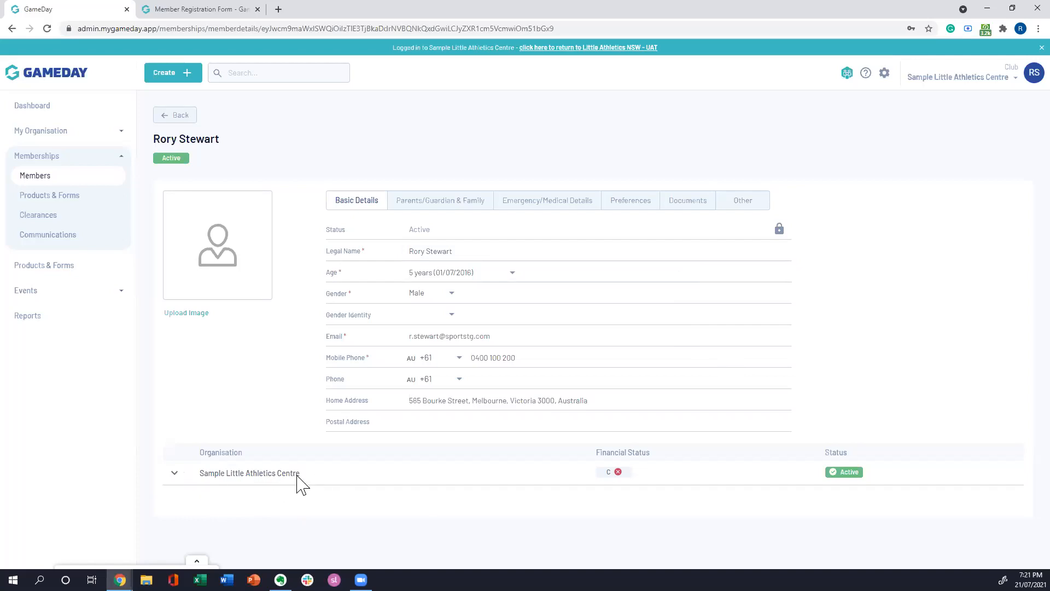
left_click(173, 474)
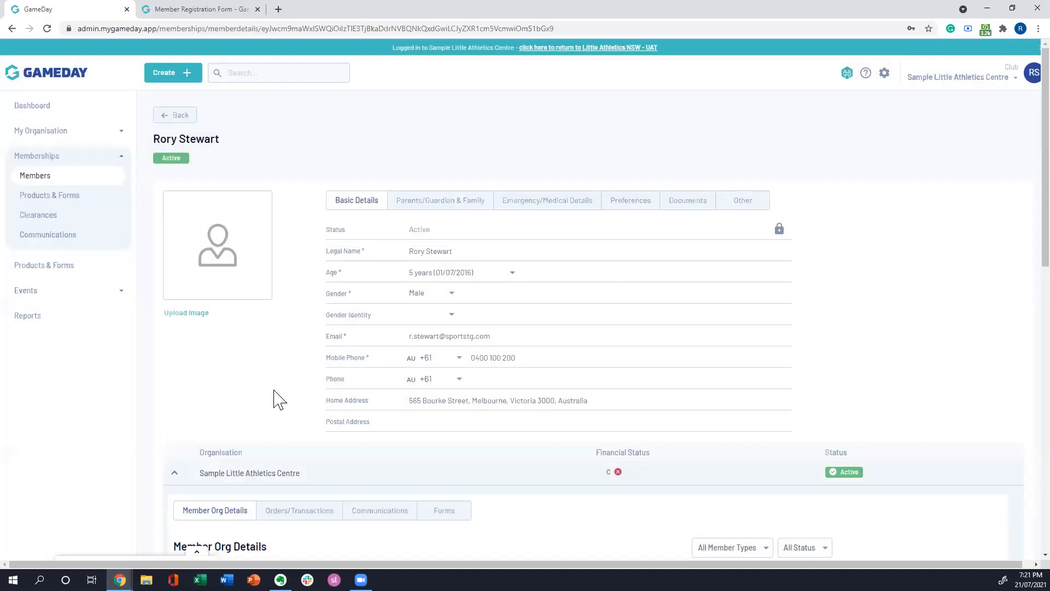
Step: Review the member's organisation details, active memberships and events, and show the club history under Member Activity
scroll(417, 370, "down", 5)
scroll(452, 374, "down", 2)
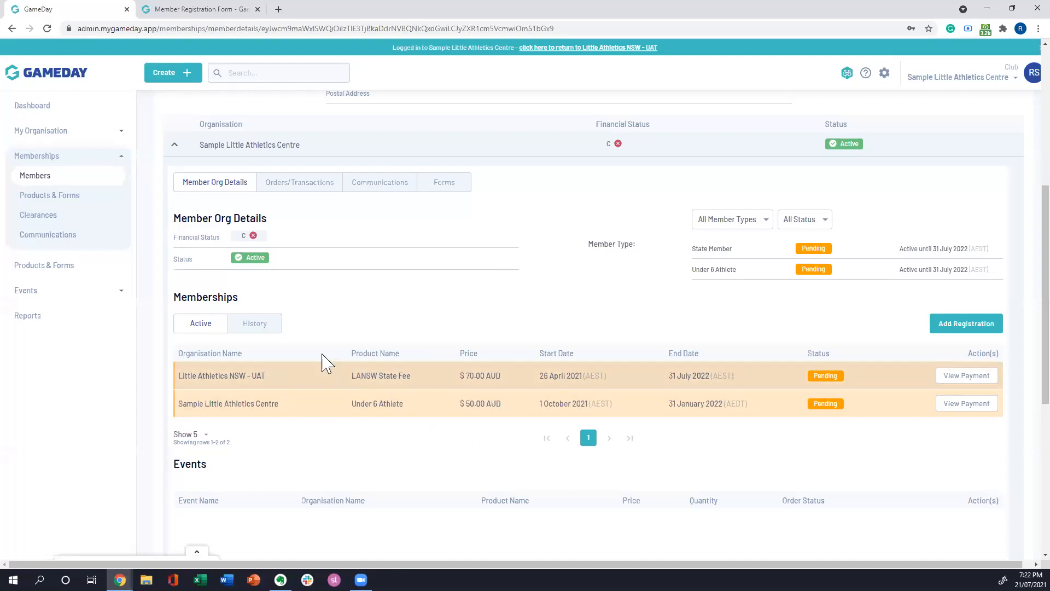
scroll(427, 335, "down", 3)
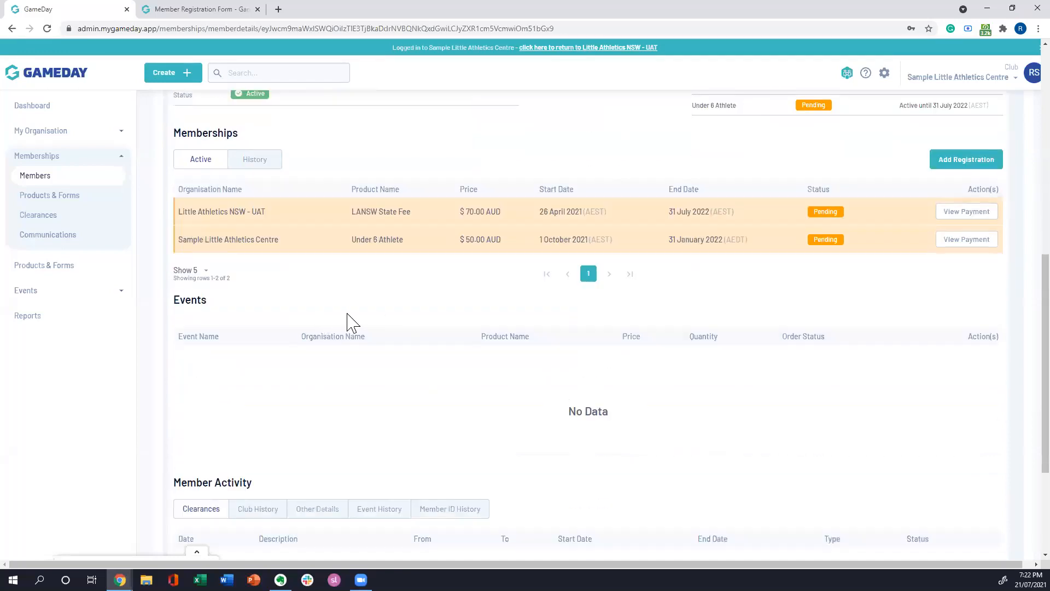
scroll(493, 276, "down", 1)
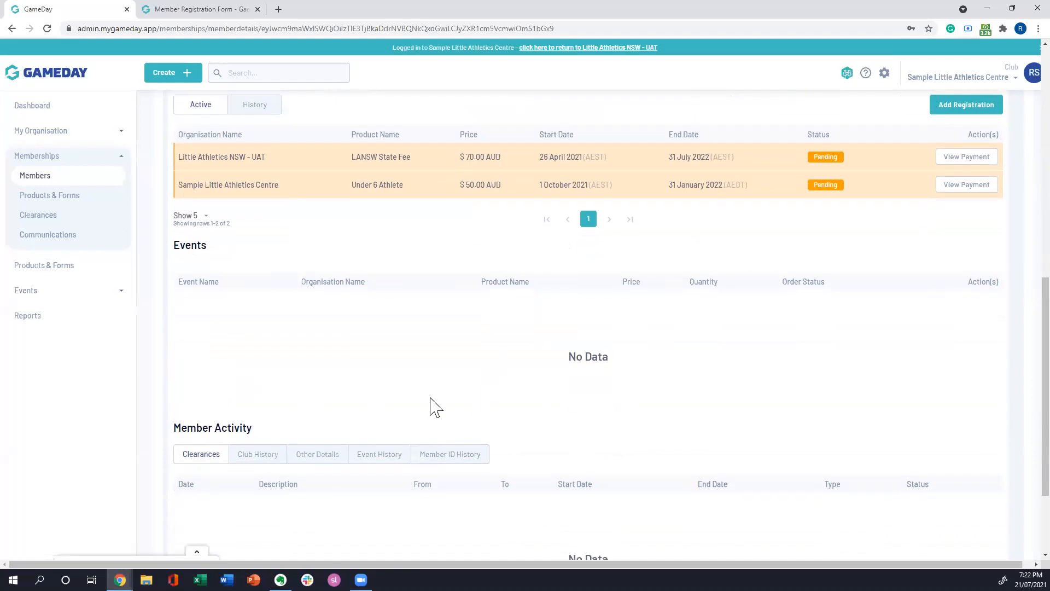
scroll(725, 243, "down", 2)
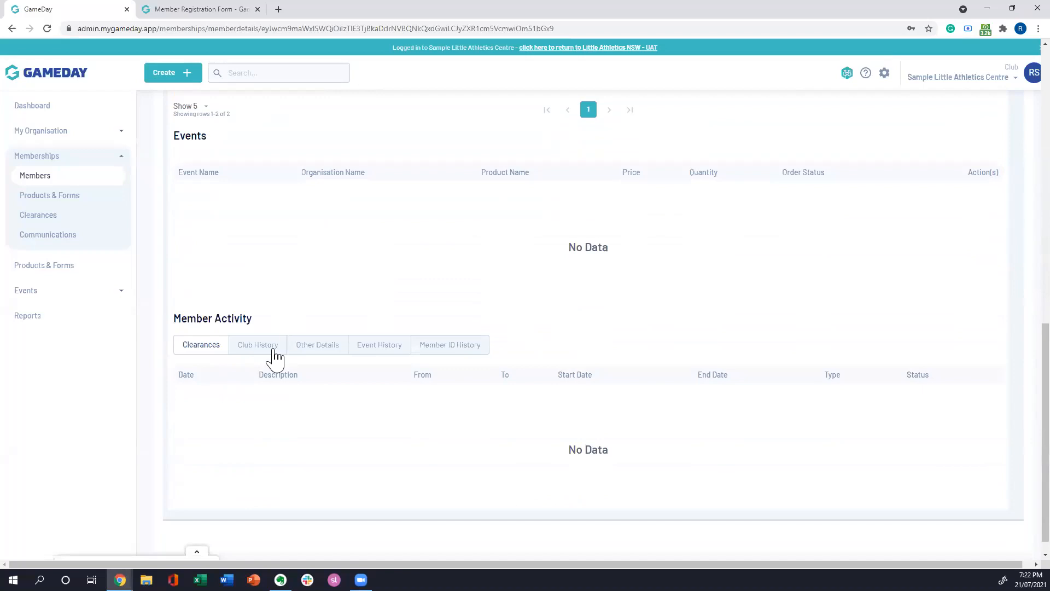
left_click(252, 349)
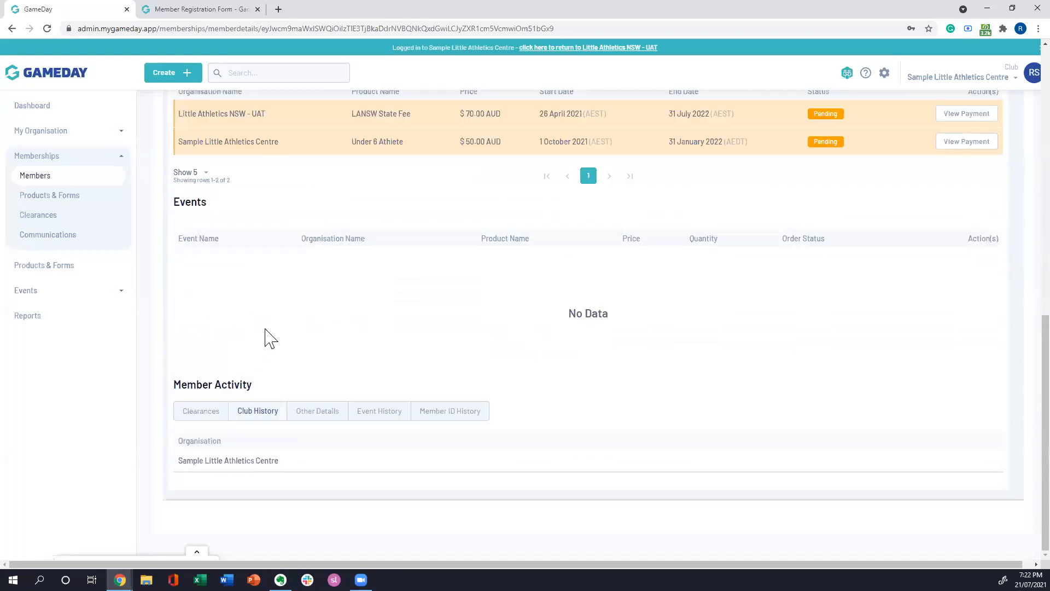
Step: Examine Other Details under Member Activity, including both pages of the member's custom questions
left_click(315, 414)
scroll(419, 344, "down", 5)
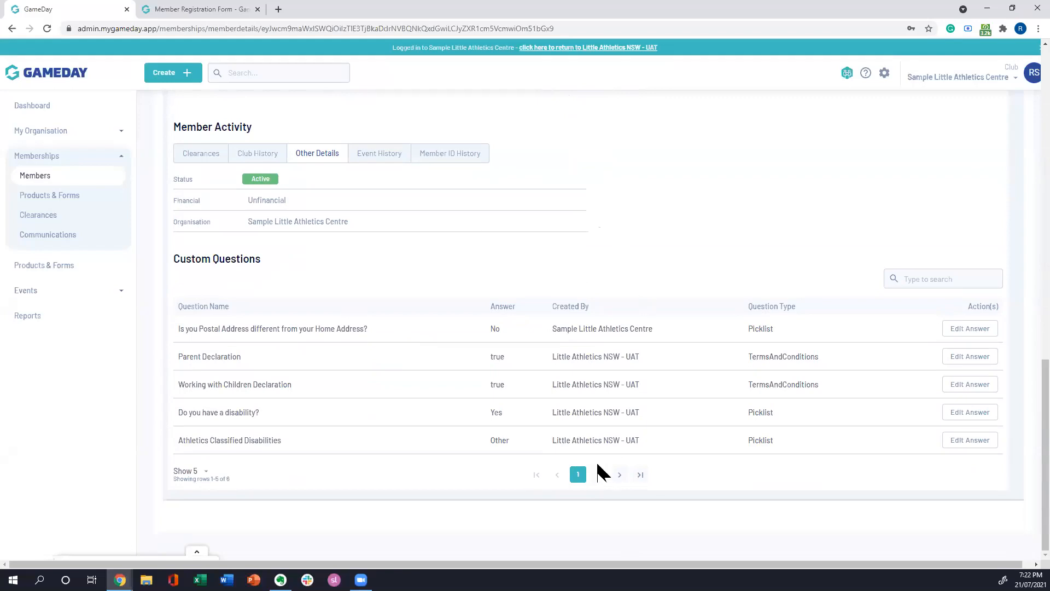
left_click(599, 473)
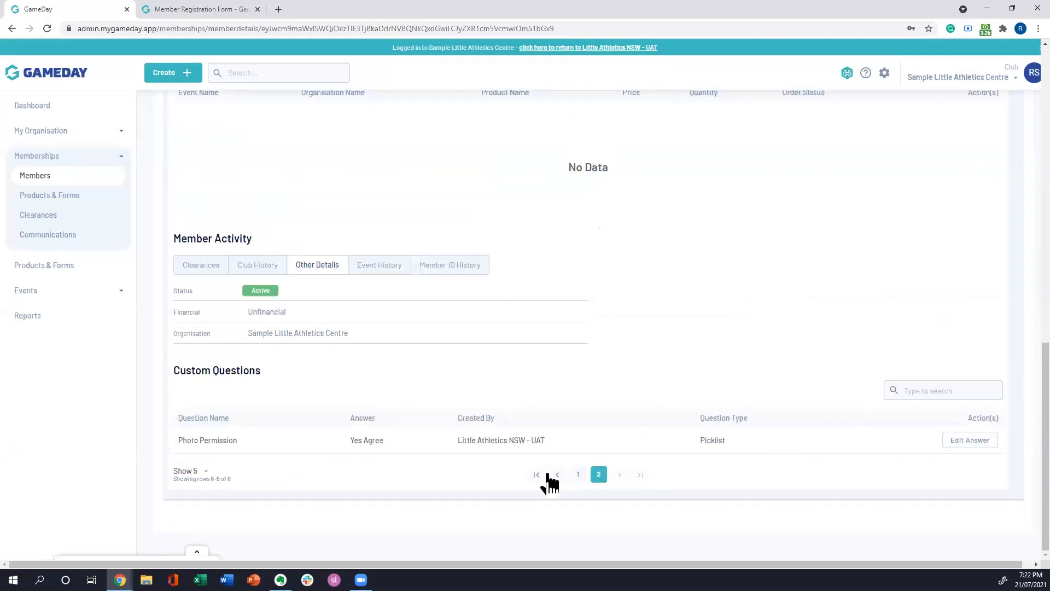
left_click(578, 474)
Step: Look through the member's Parents/Guardian & Family, Emergency/Medical Details, Preferences, Documents and Other information
scroll(613, 393, "up", 5)
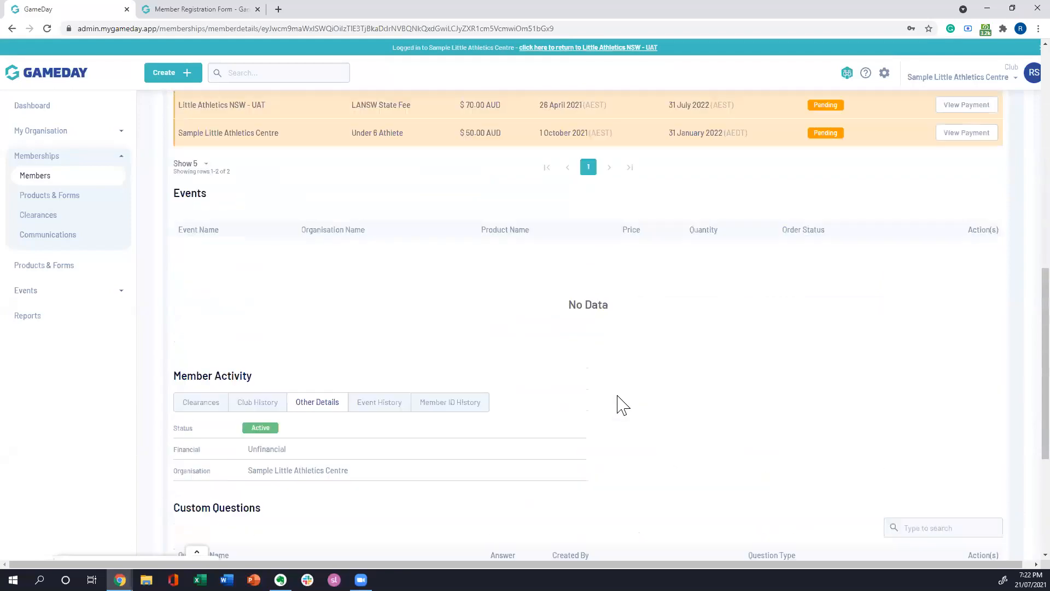
scroll(619, 405, "up", 10)
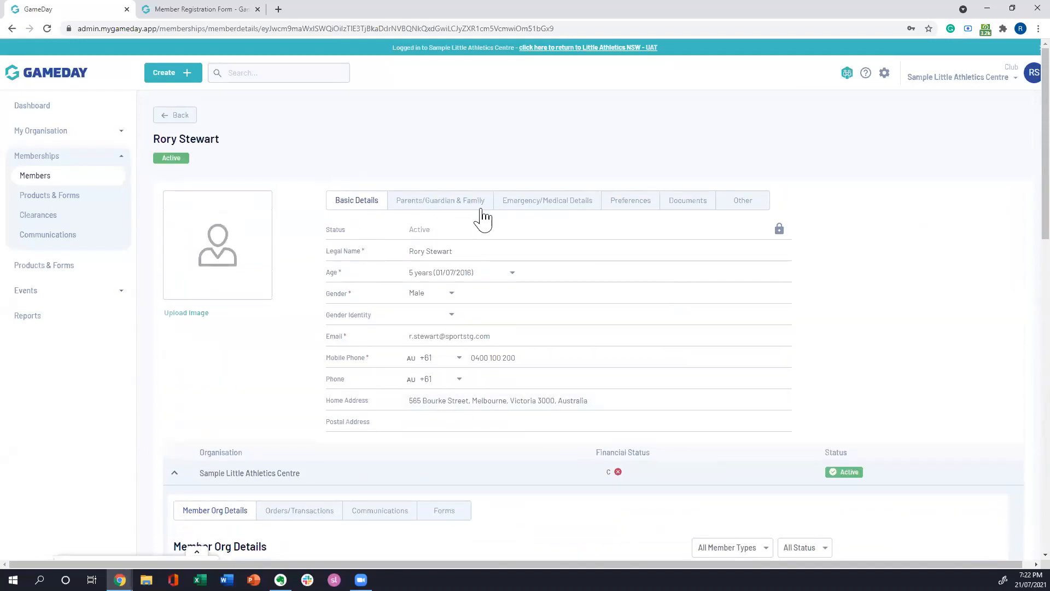
left_click(452, 203)
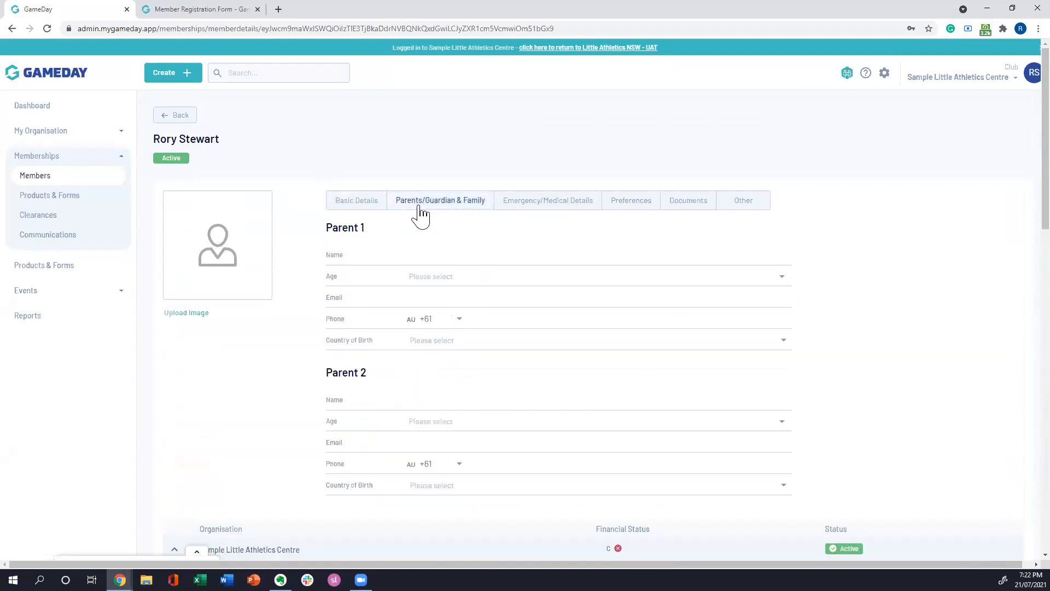
left_click(554, 208)
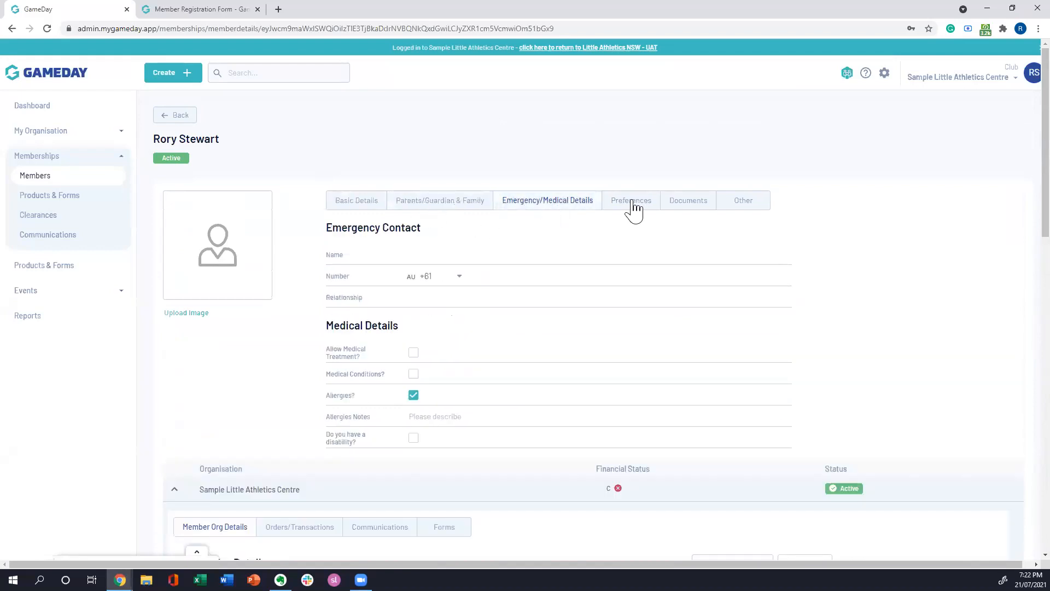
left_click(654, 209)
left_click(690, 202)
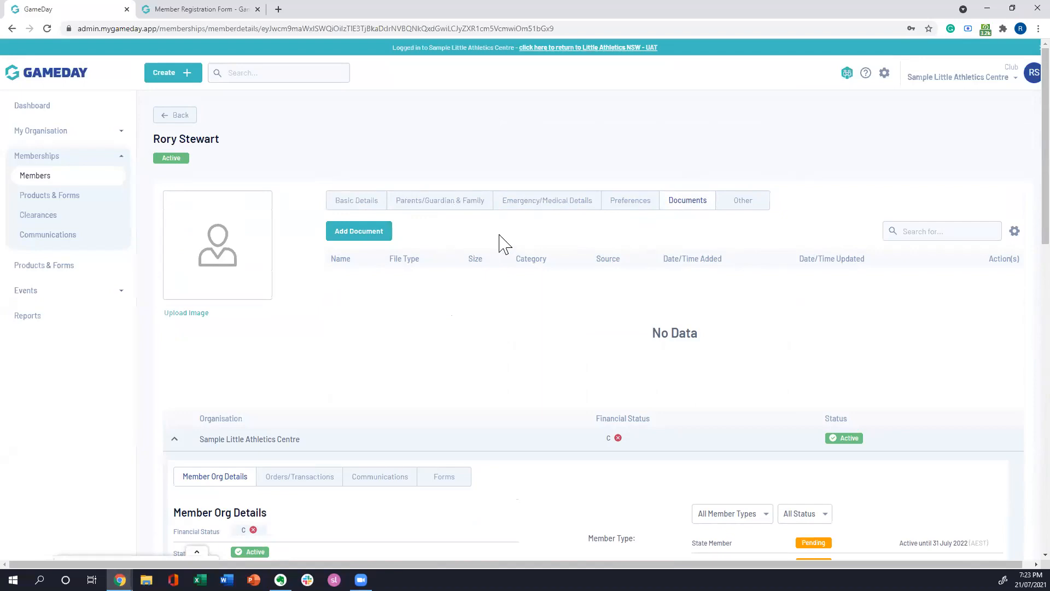
left_click(742, 202)
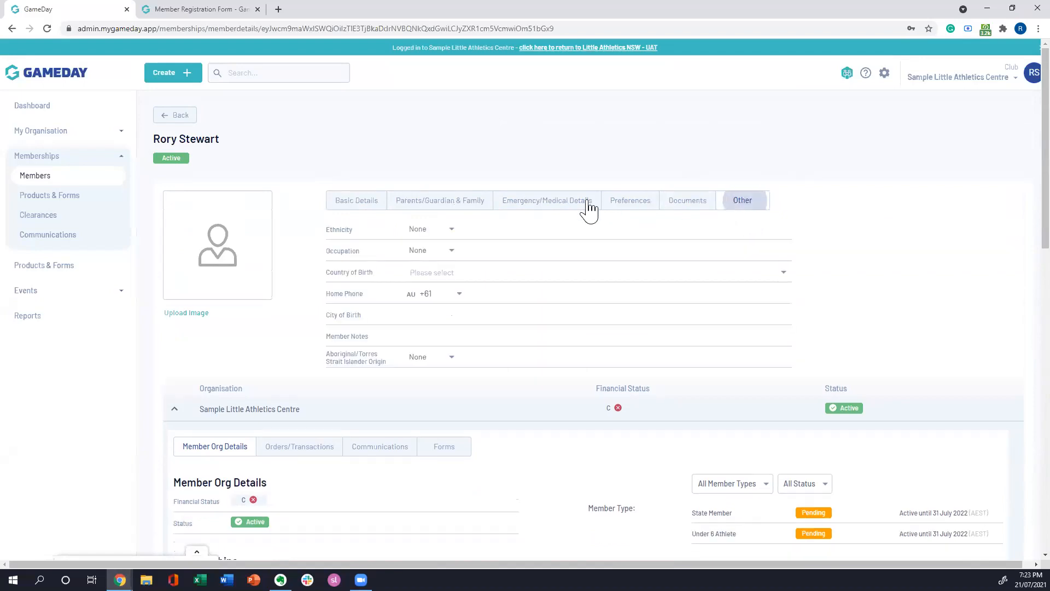
Step: Start adding a registration to the member and choose the Under 10 Athlete product as the membership to add
scroll(375, 281, "down", 8)
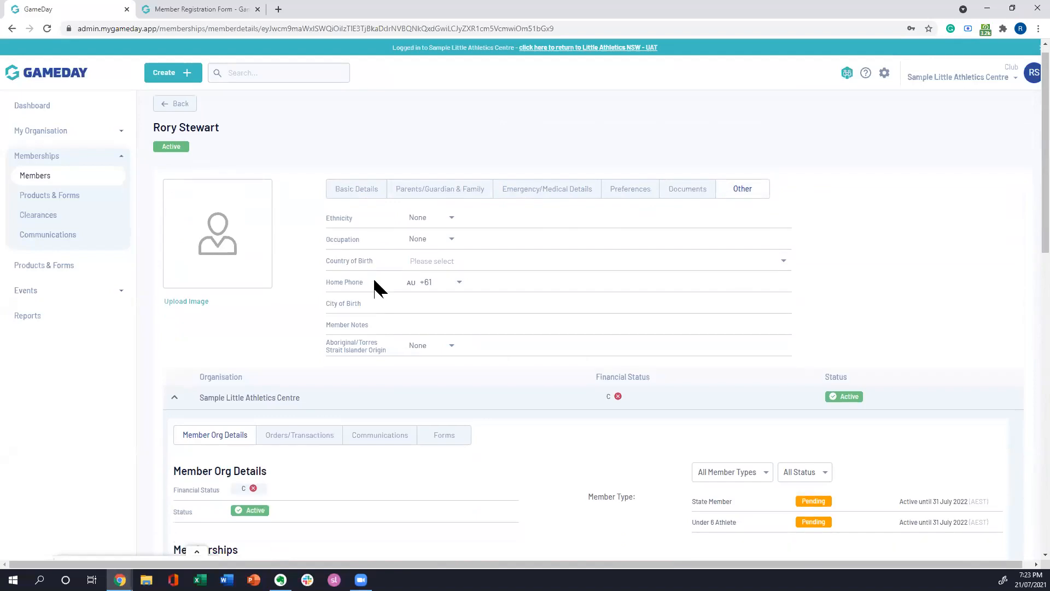
scroll(386, 304, "up", 2)
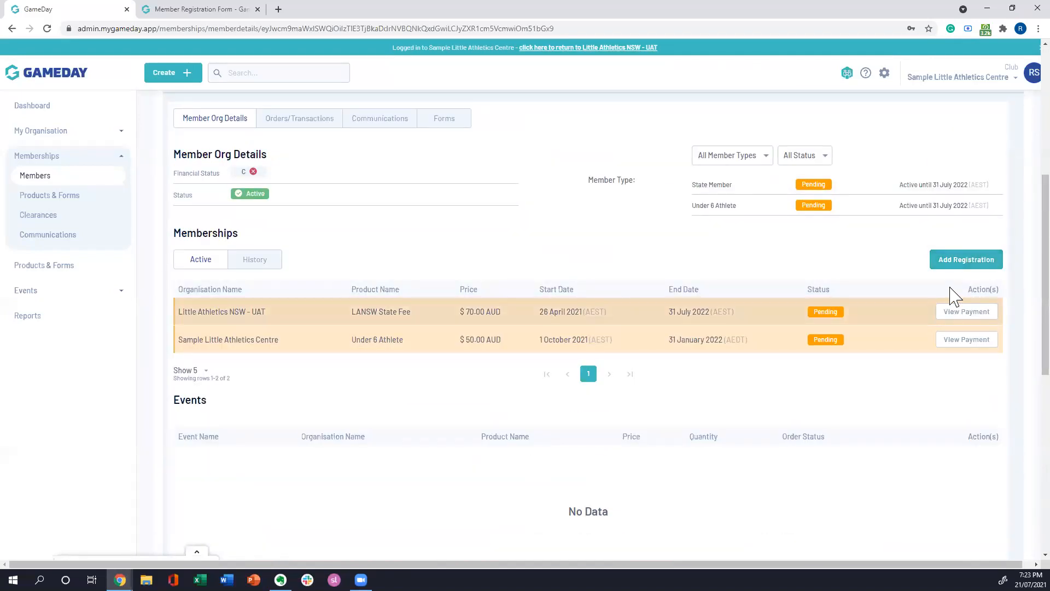
left_click(955, 267)
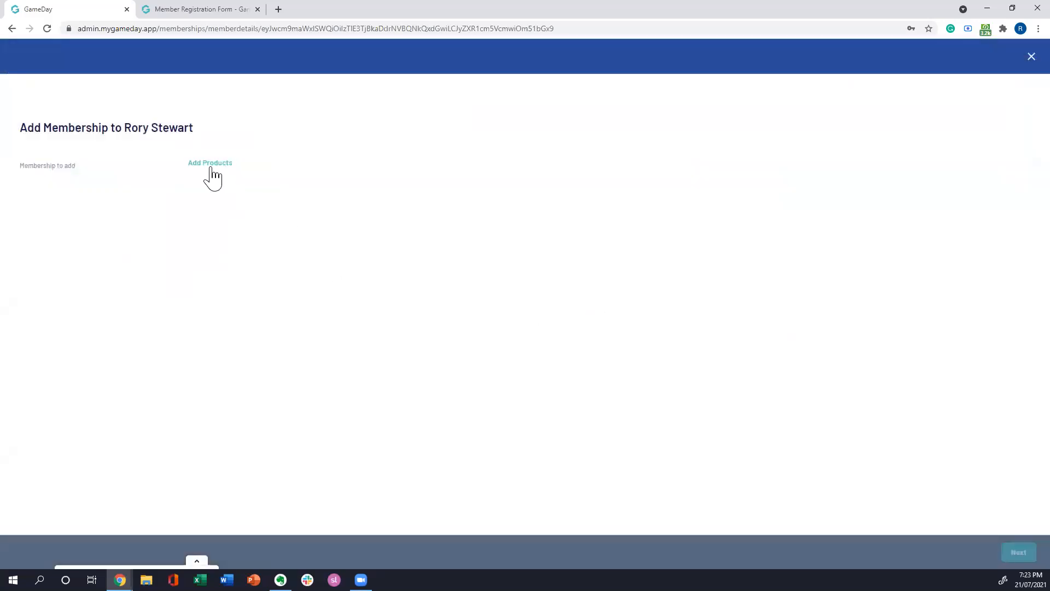
left_click(210, 163)
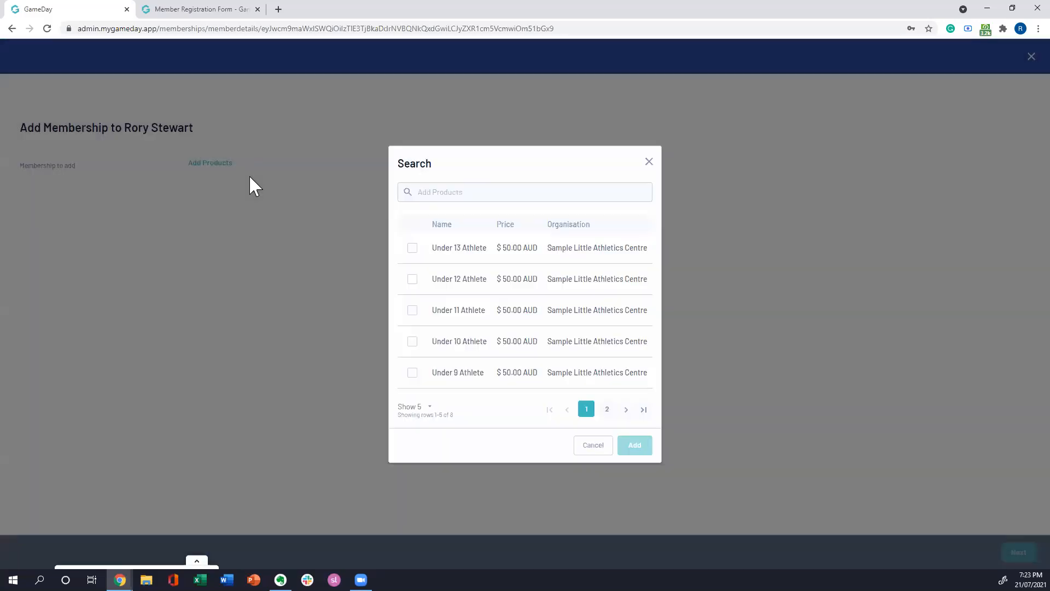
left_click(412, 249)
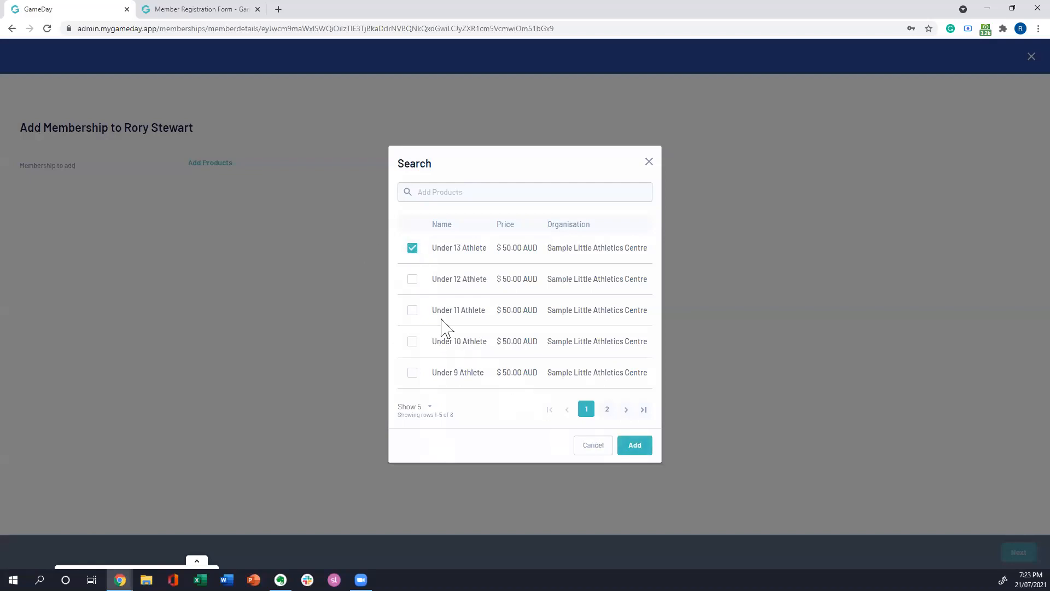
left_click(412, 248)
left_click(413, 341)
left_click(634, 445)
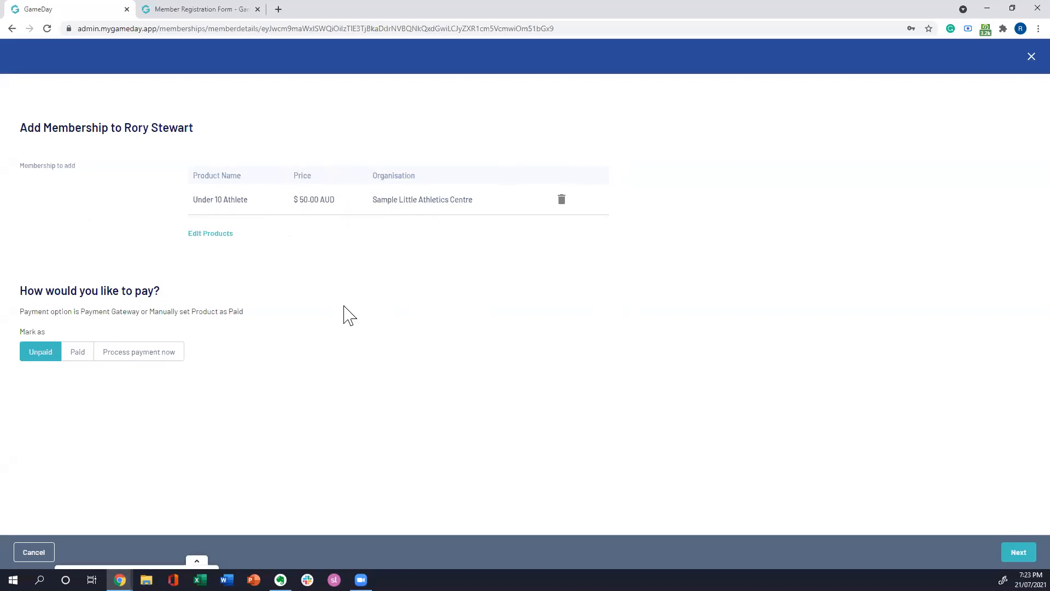
Step: Try the Paid and Process payment now options for the new membership, and close the form without adding it
left_click(80, 355)
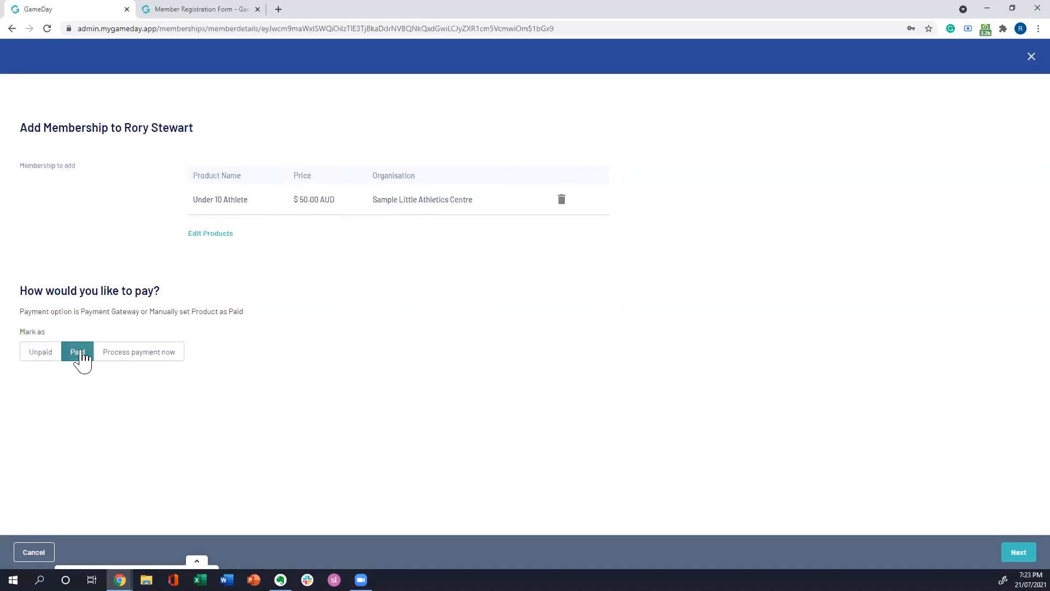
left_click(139, 357)
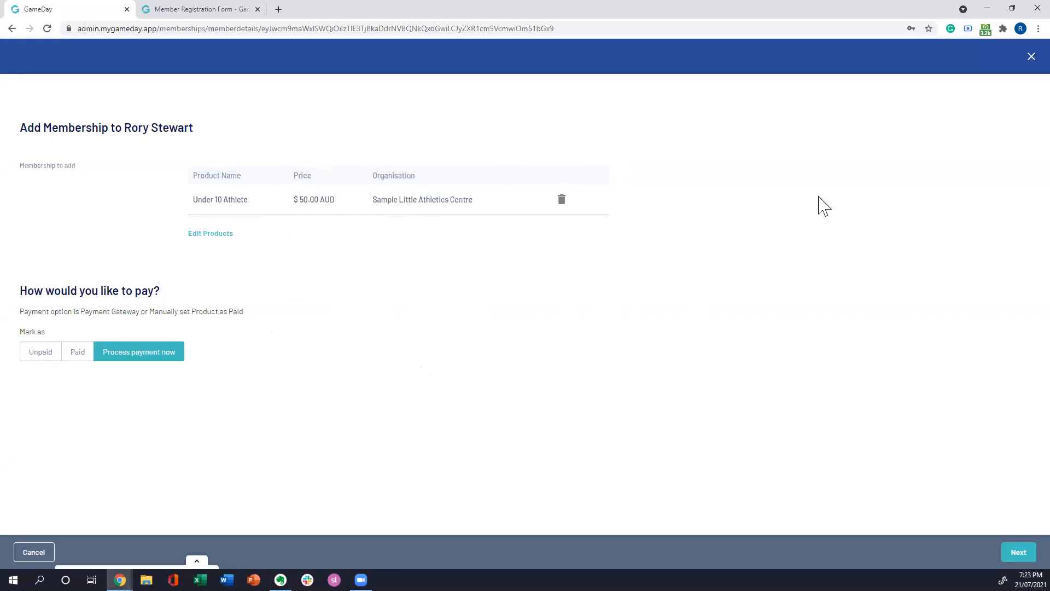
left_click(1018, 55)
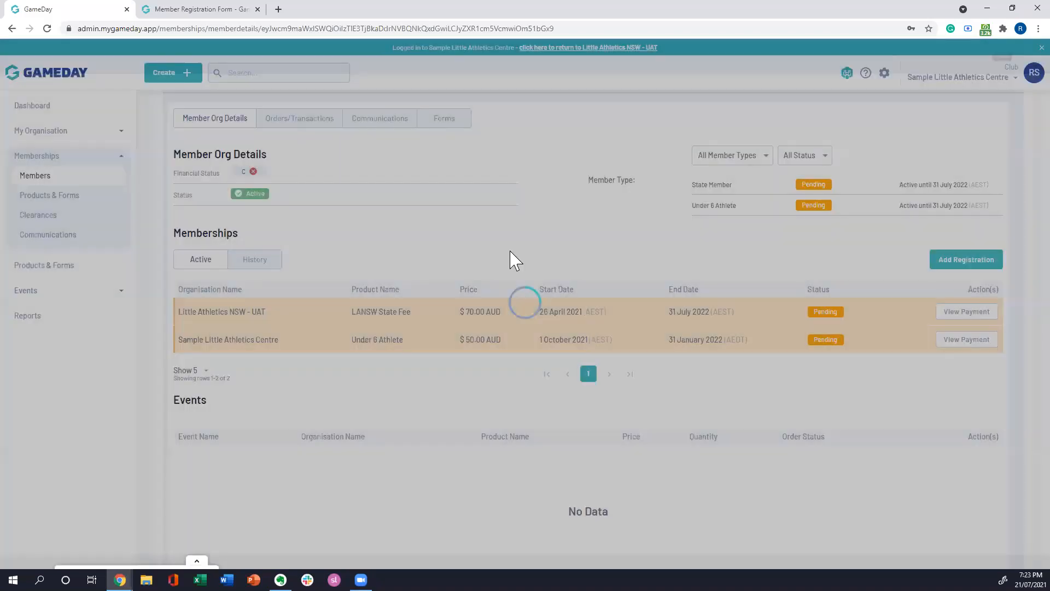
scroll(542, 305, "up", 3)
scroll(543, 309, "up", 3)
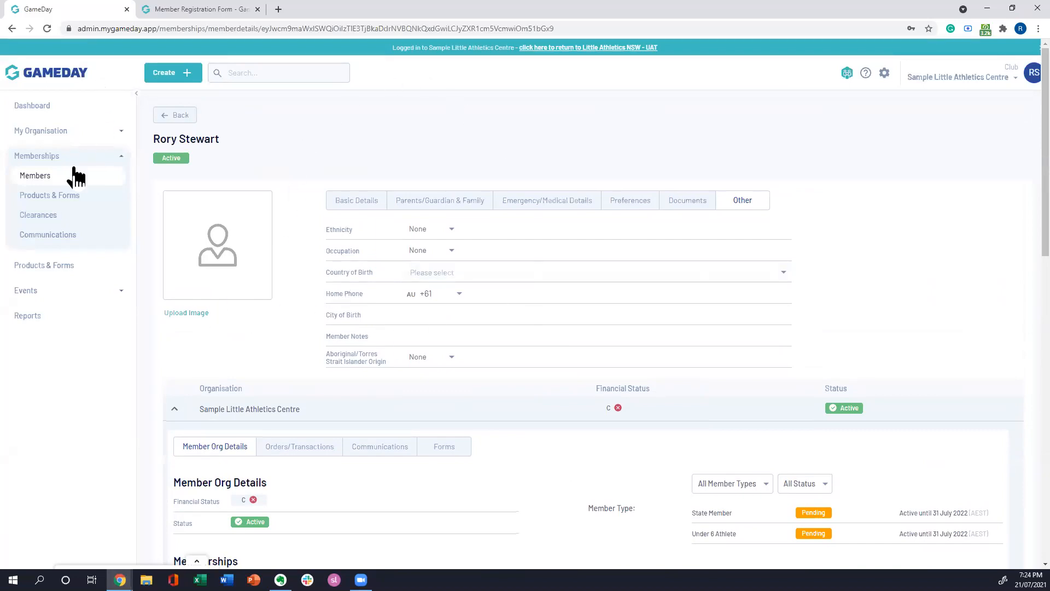
Step: Open the Financial Transactions Dashboard from Reports and examine its figures and charts
left_click(44, 320)
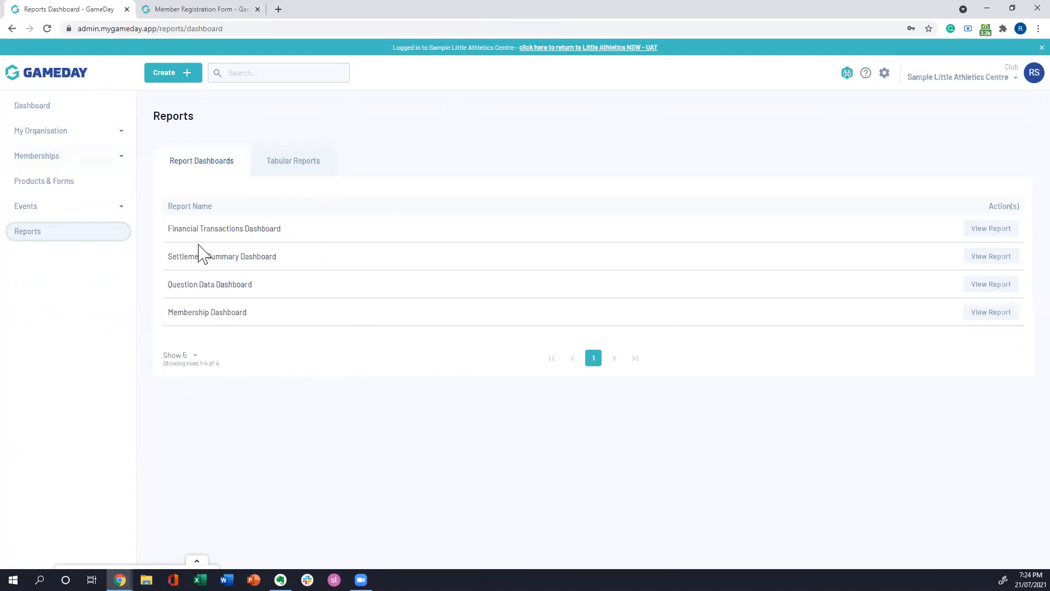
left_click(989, 232)
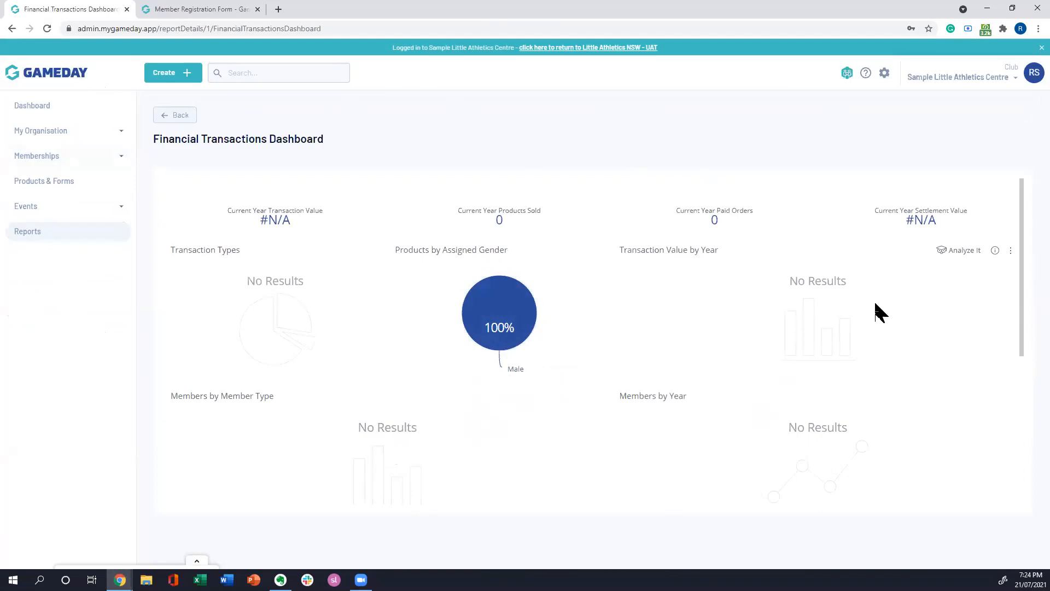
scroll(711, 247, "down", 5)
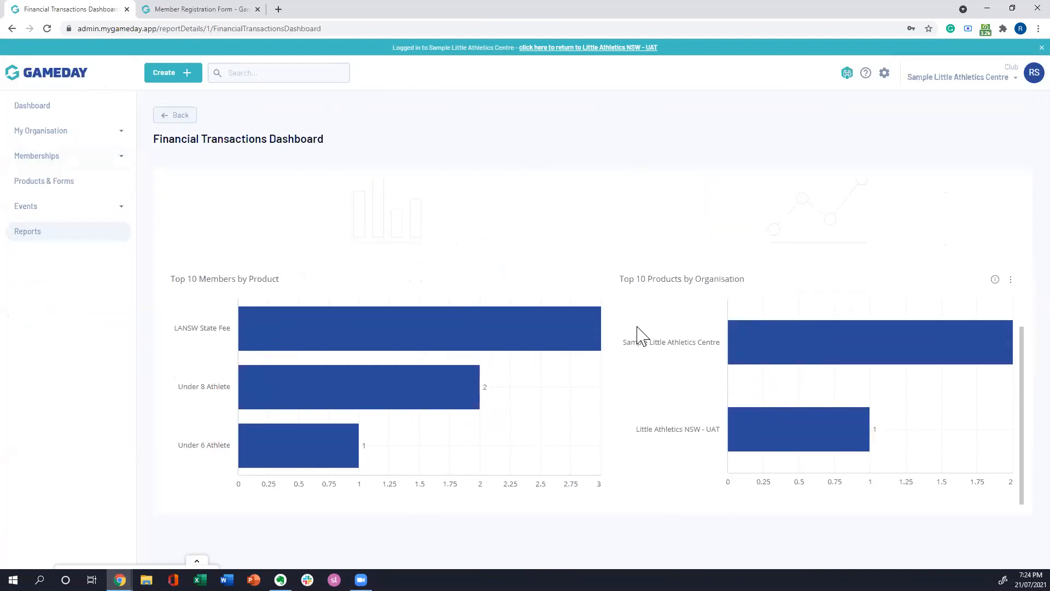
scroll(684, 331, "up", 5)
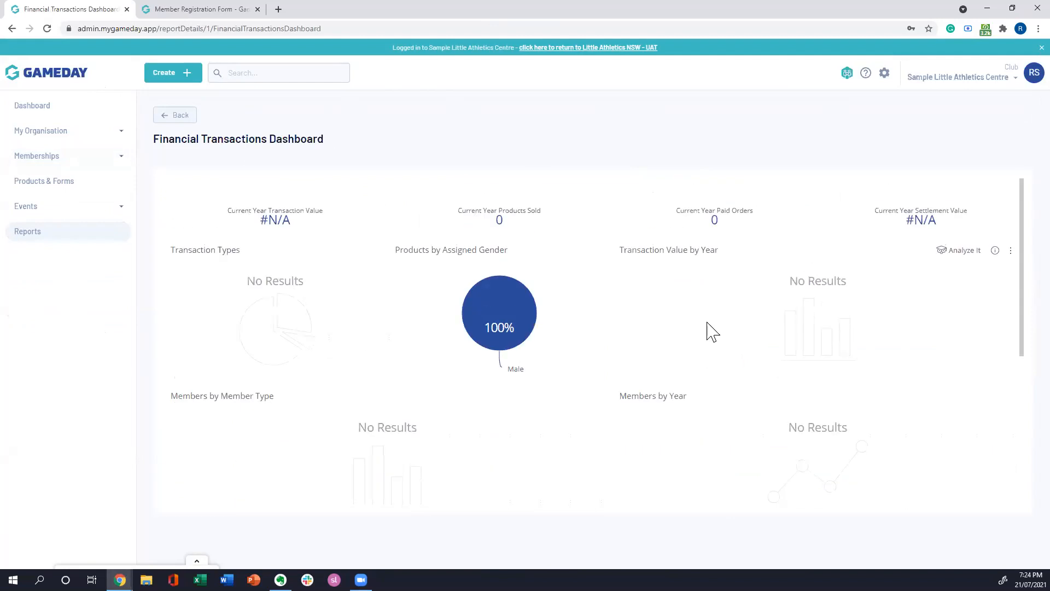
Step: Open the Advanced Member Report from the tabular reports and look across its columns
left_click(57, 235)
left_click(319, 163)
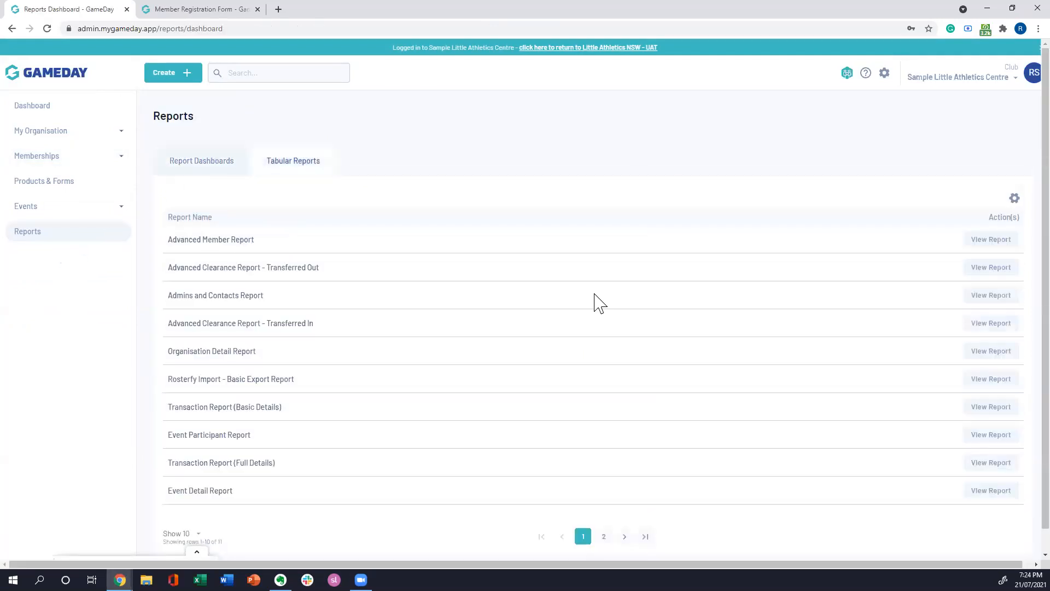
left_click(991, 241)
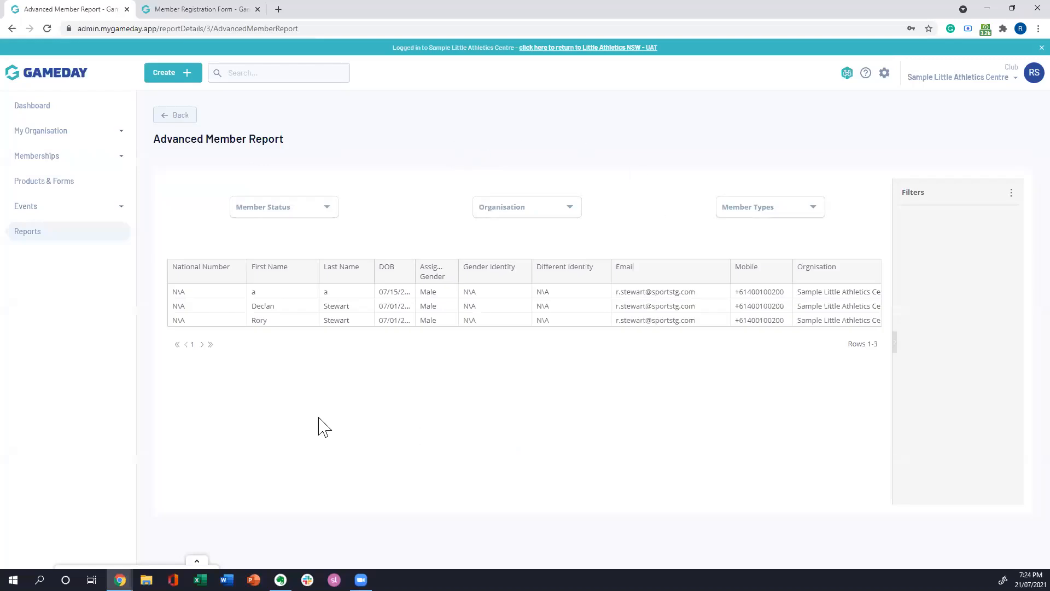
left_click_drag(316, 329, 347, 336)
Step: Look at the download formats available for the member report, and return to the organisation dashboard
left_click(879, 246)
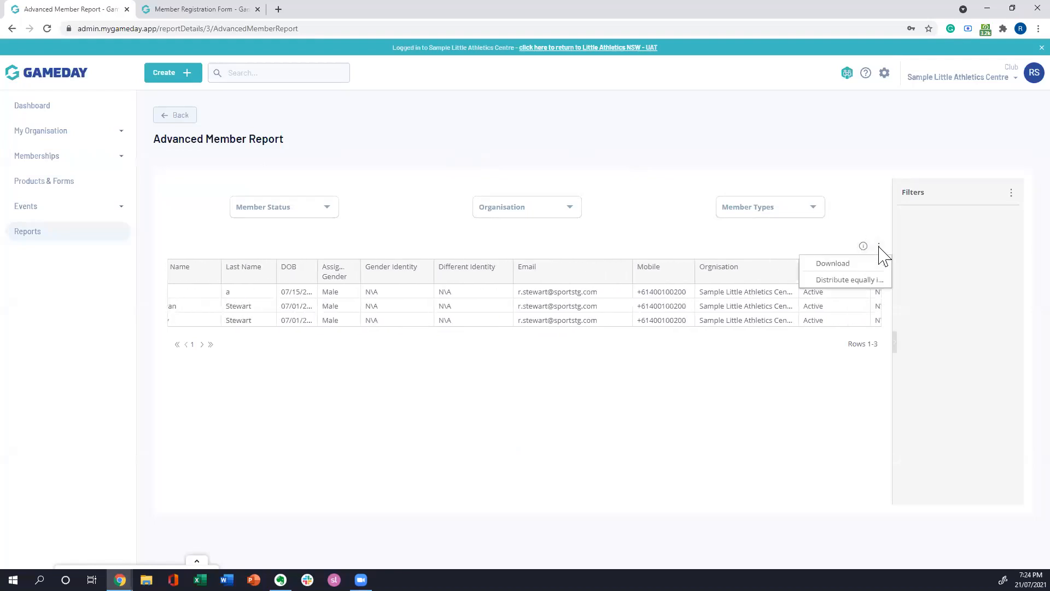
mouse_move(884, 264)
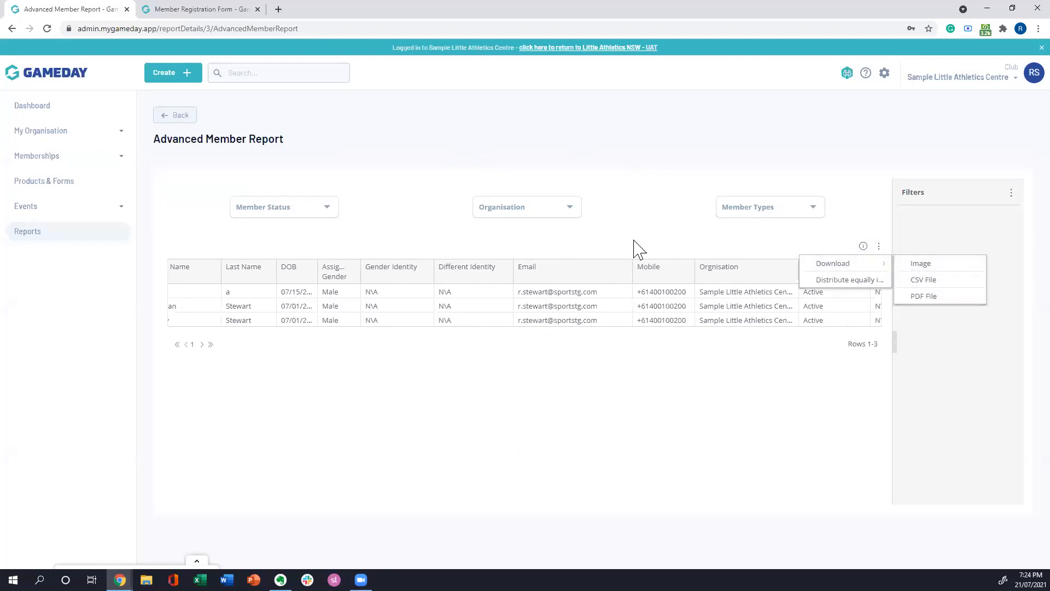
left_click(668, 241)
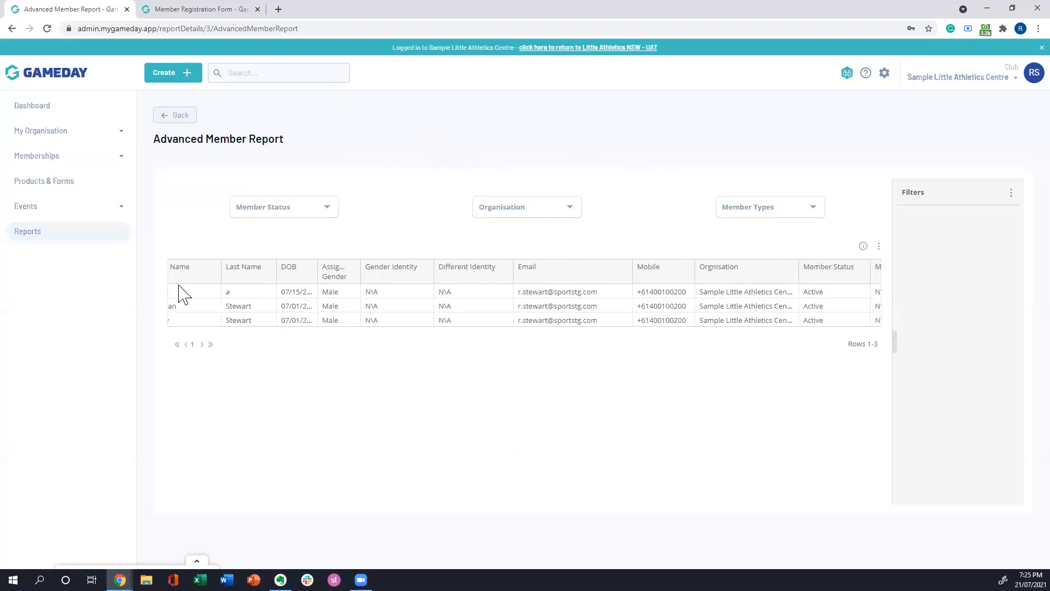
left_click(32, 106)
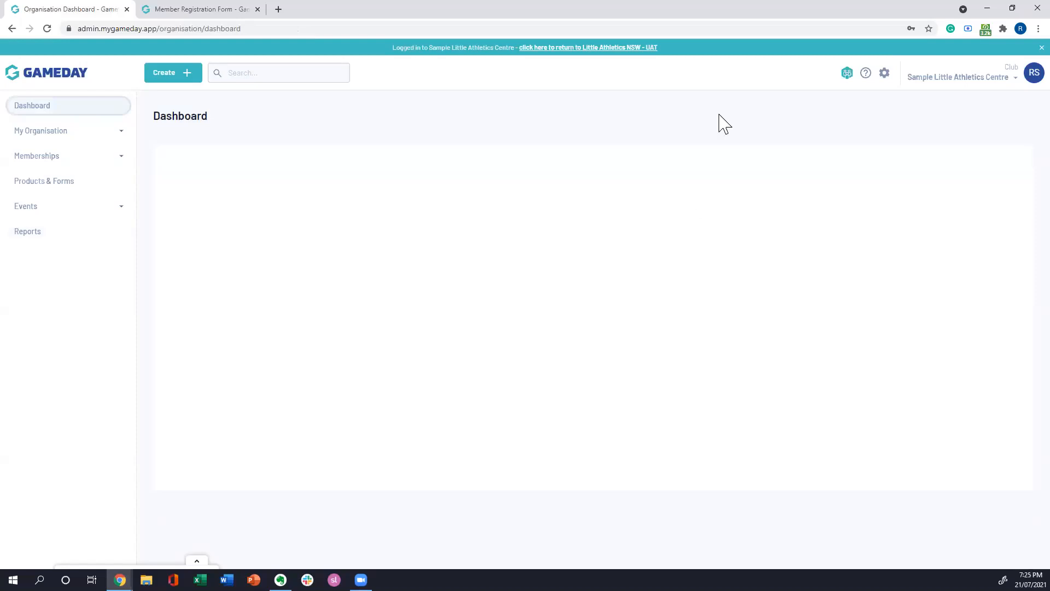